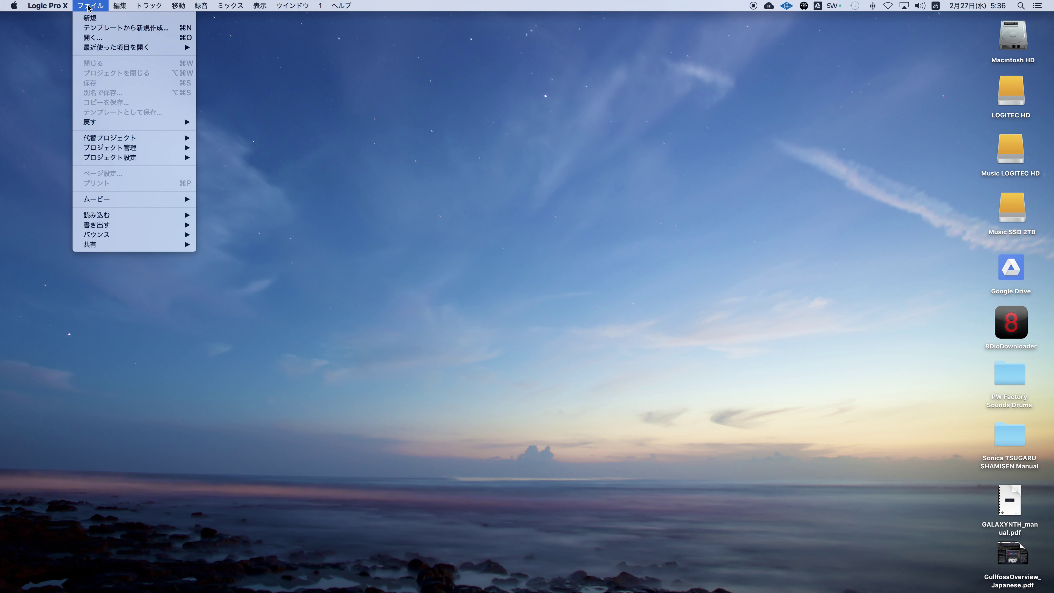
Create a new project with a Hip Hop Drummer track and choose Maurice – Boom Bap as its drummer.
left_click(90, 18)
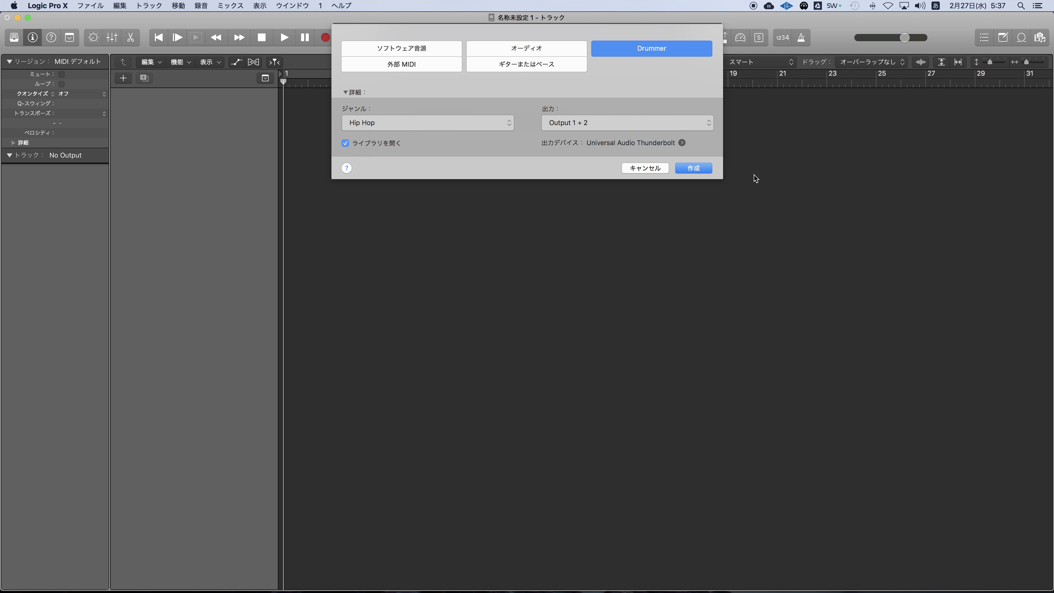
left_click(686, 168)
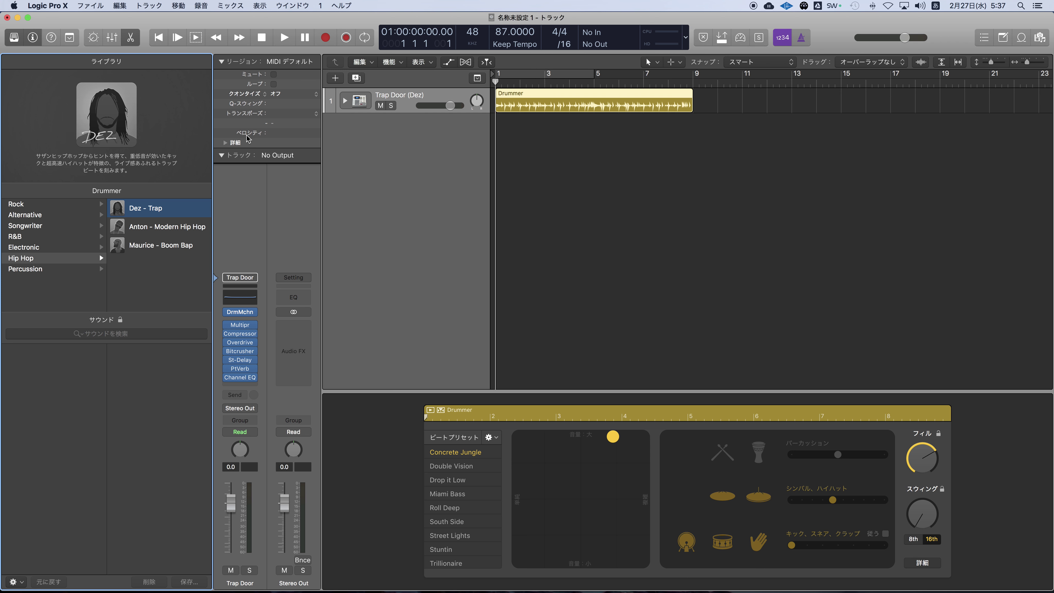
left_click(150, 230)
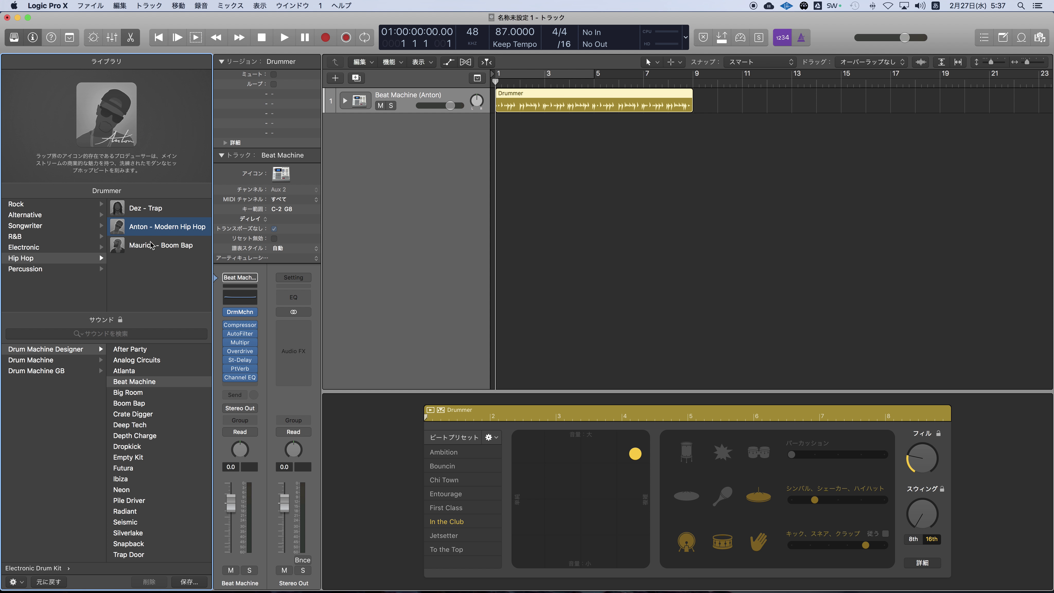
left_click(140, 246)
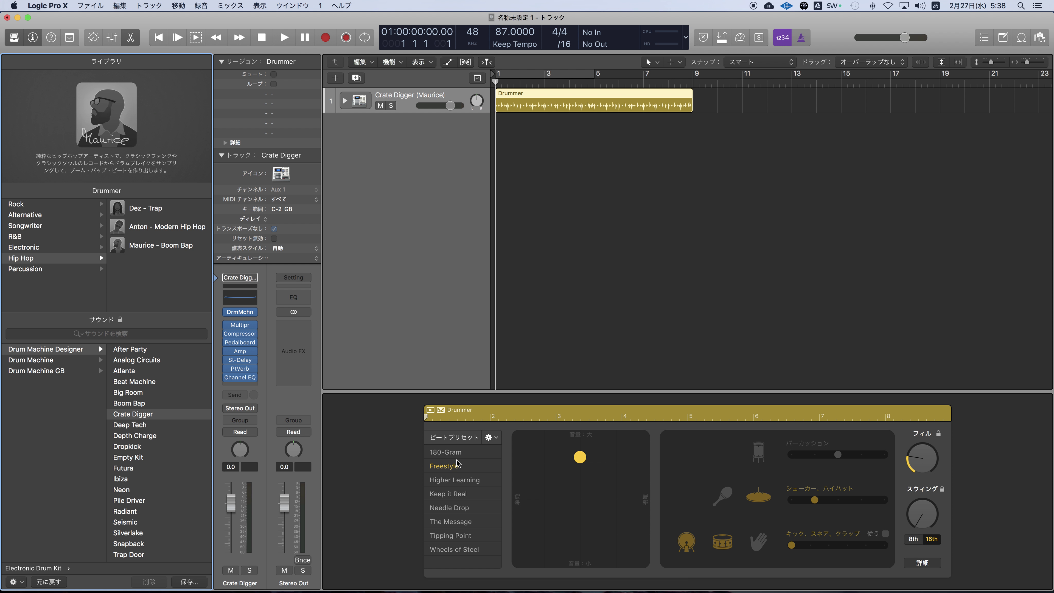
Set the cycle range to bars 1–9 over the Drummer region and start playback.
left_click(537, 79)
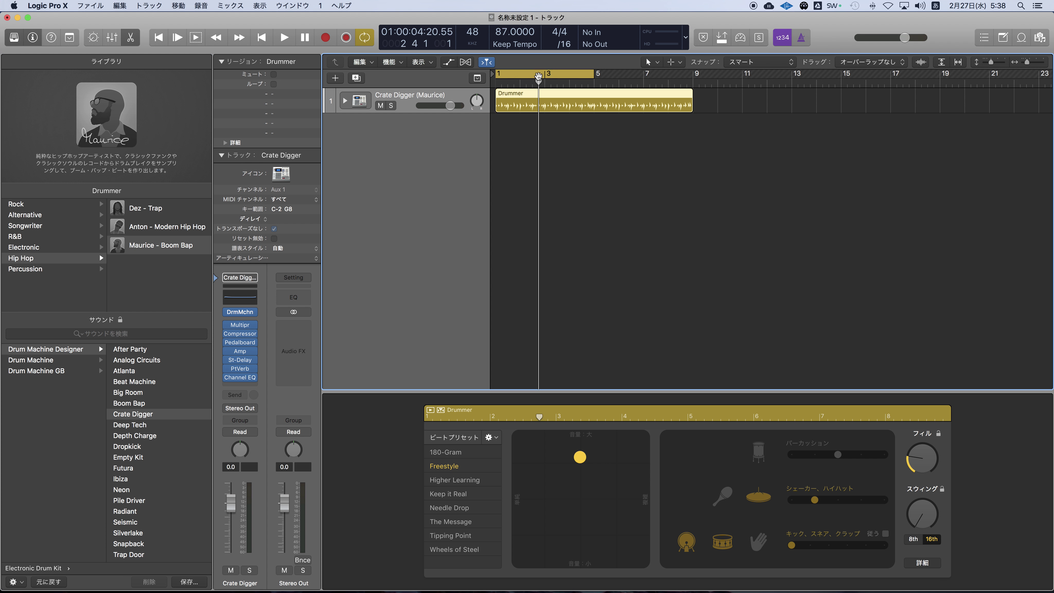
left_click_drag(592, 74, 692, 74)
key("space")
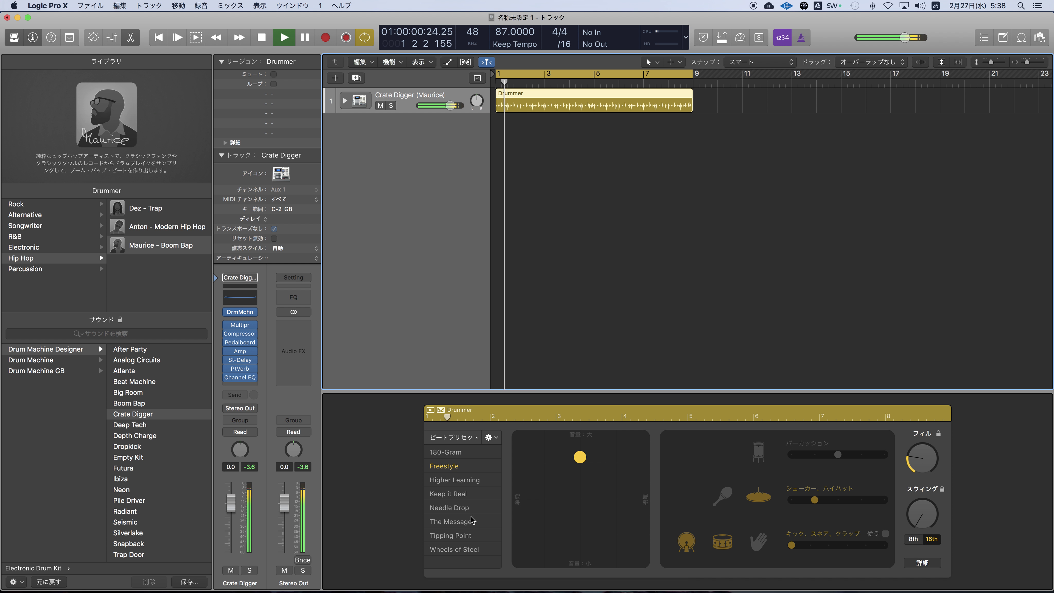
Try the Freestyle, Higher Learning and Keep it Real beat presets at louder, more complex settings, and hide the library.
left_click_drag(577, 457, 641, 436)
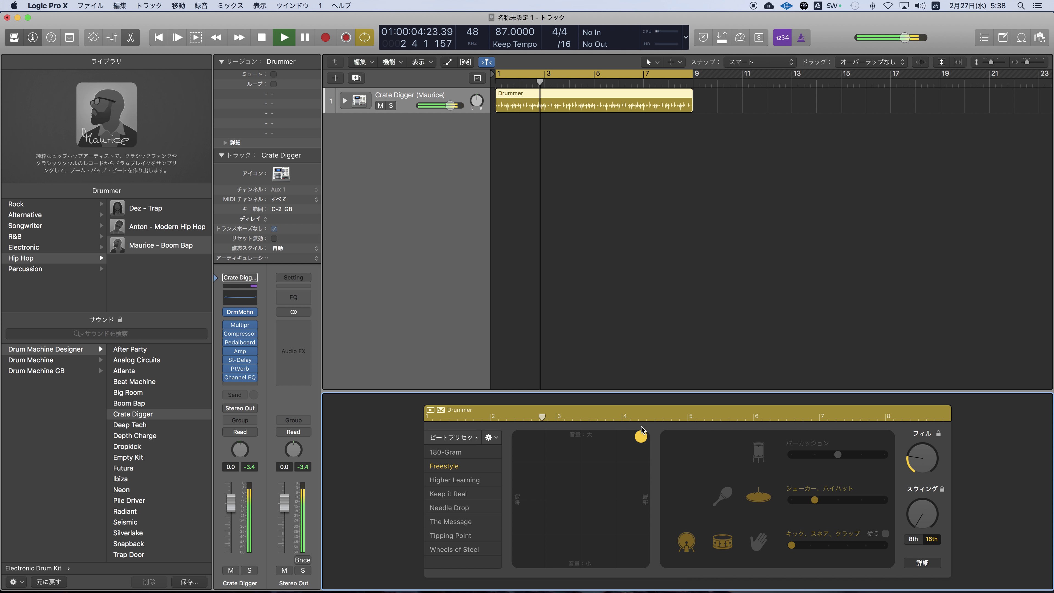
left_click(452, 480)
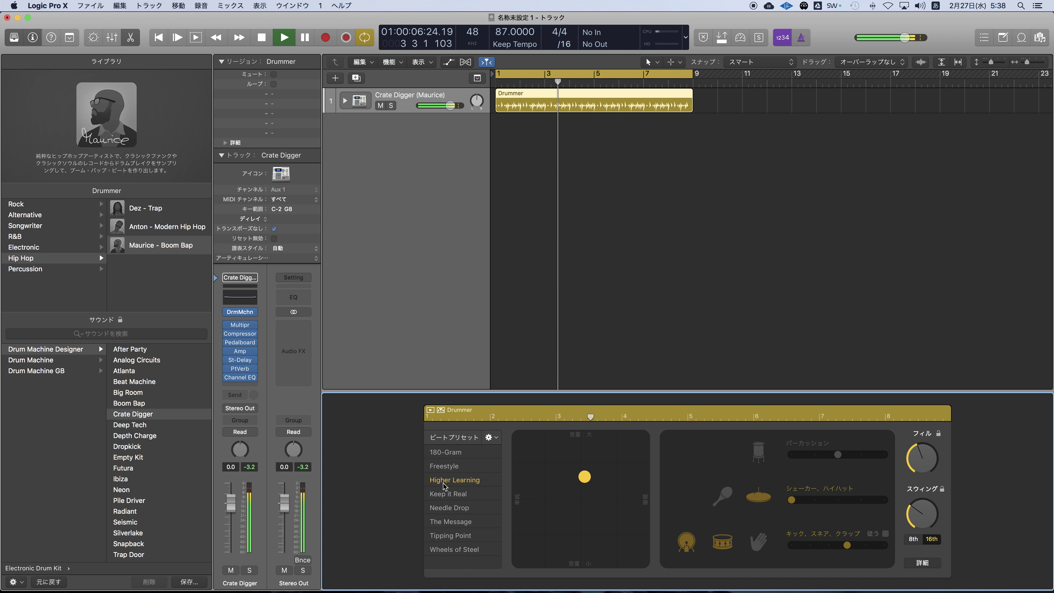
left_click(14, 37)
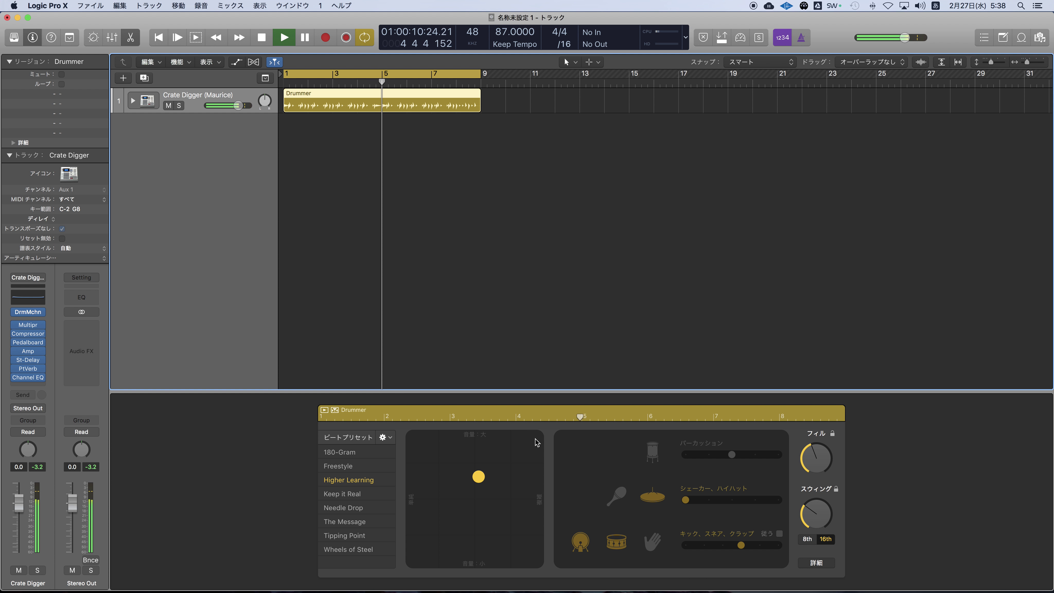
left_click_drag(533, 439, 515, 435)
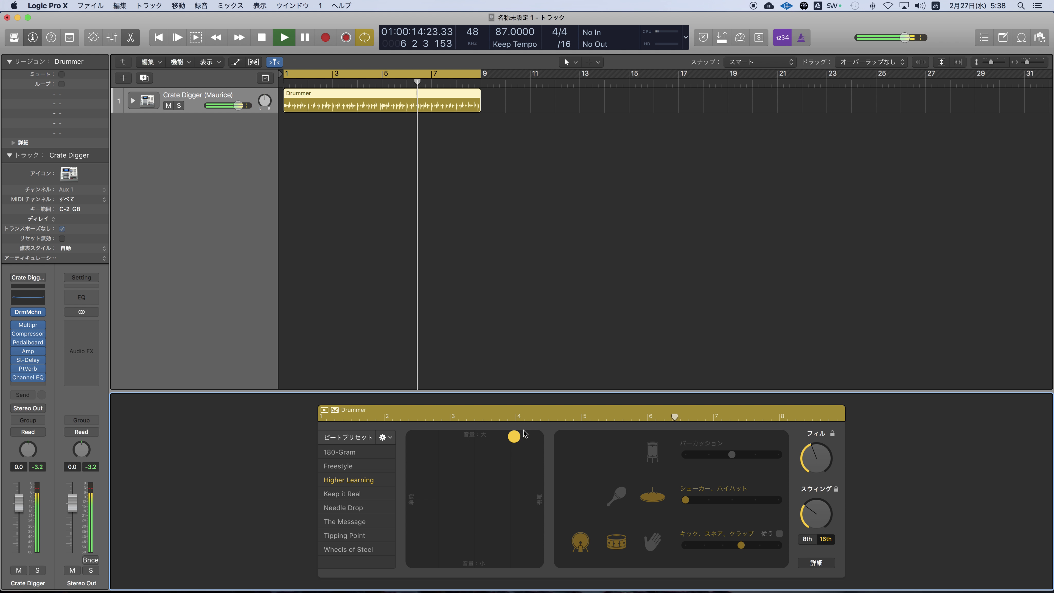
left_click(383, 493)
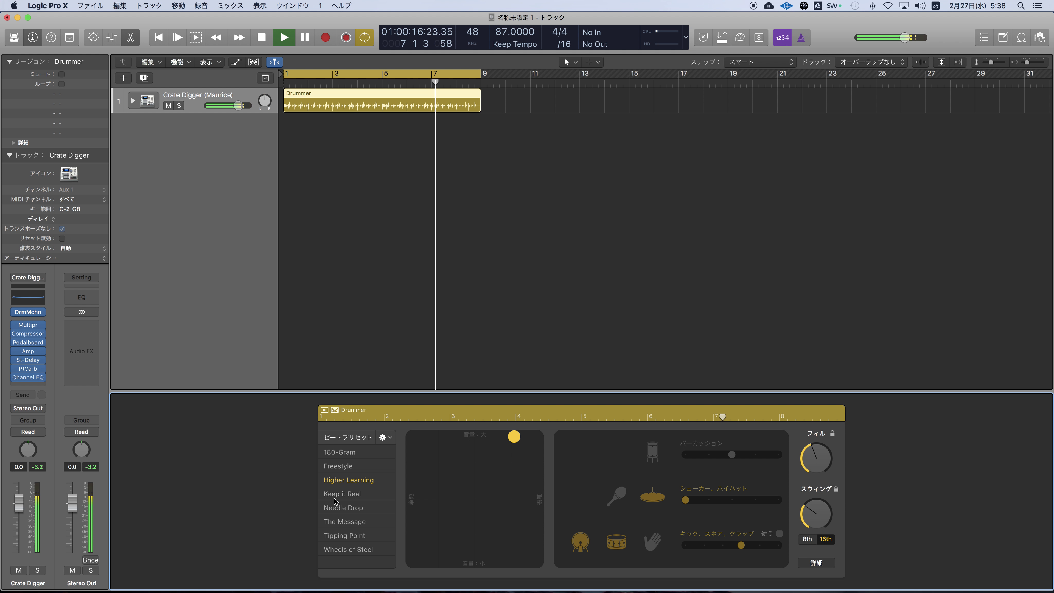
left_click_drag(524, 439, 538, 430)
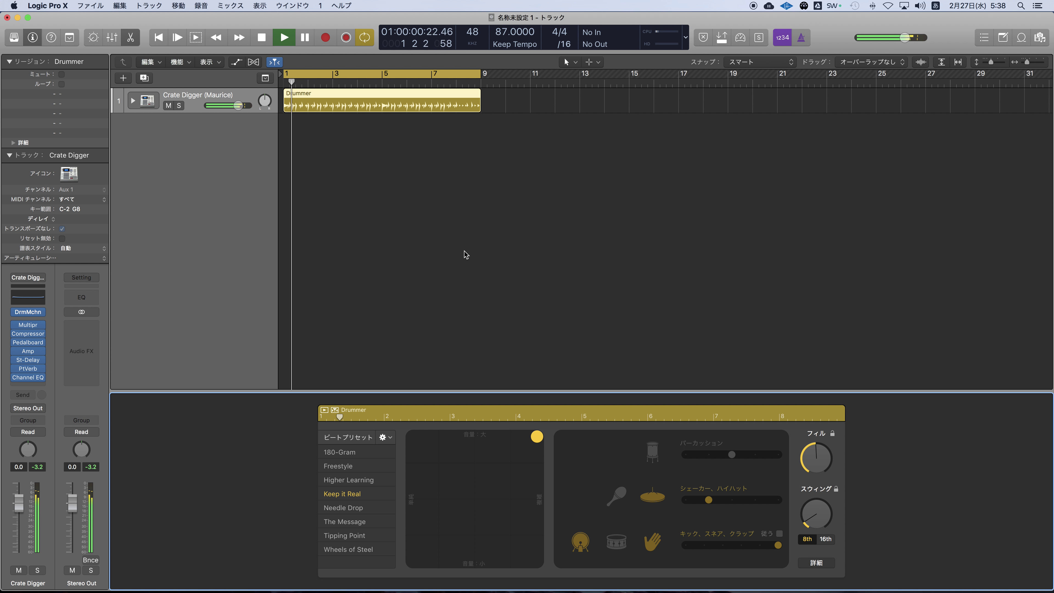
Try the Needle Drop beat preset at full loudness and complexity, and raise the project tempo to 95.
left_click(343, 507)
left_click(536, 435)
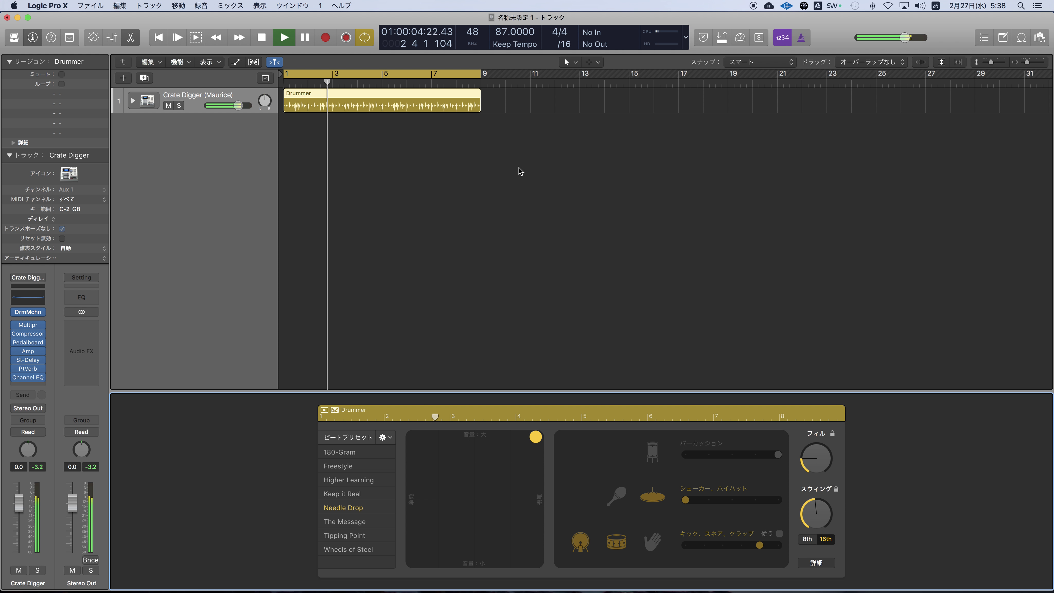
left_click_drag(501, 32, 501, 27)
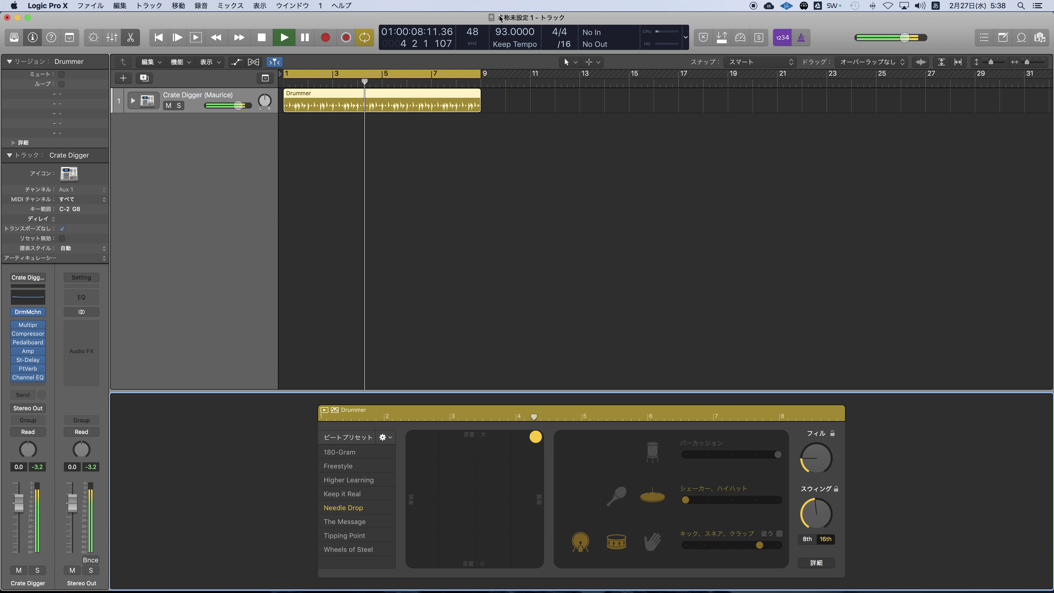
left_click_drag(502, 36, 501, 33)
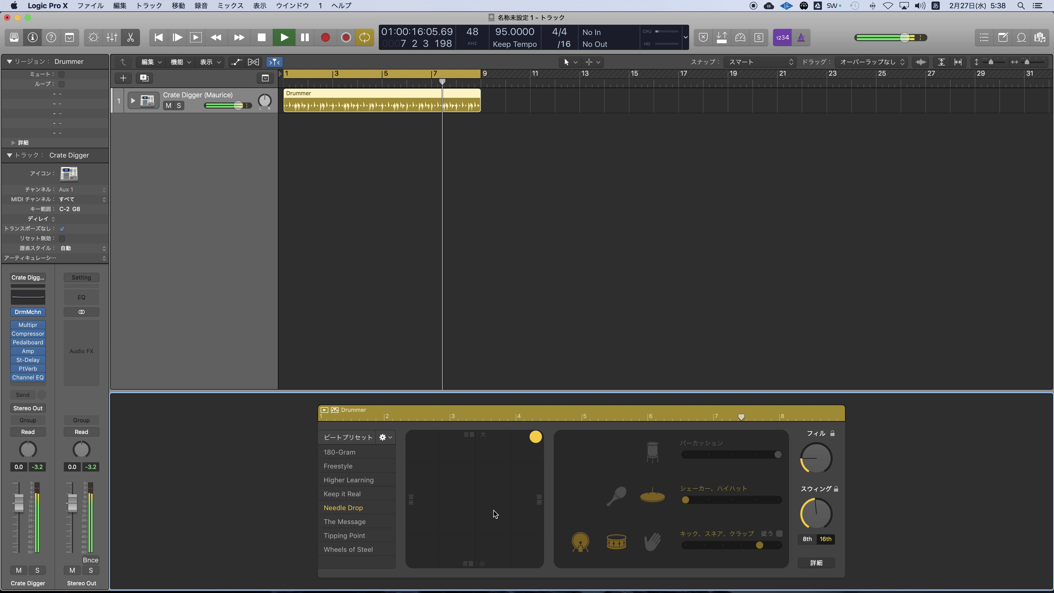
Audition the The Message and Tipping Point beat presets with loudness and complexity at maximum.
left_click(342, 522)
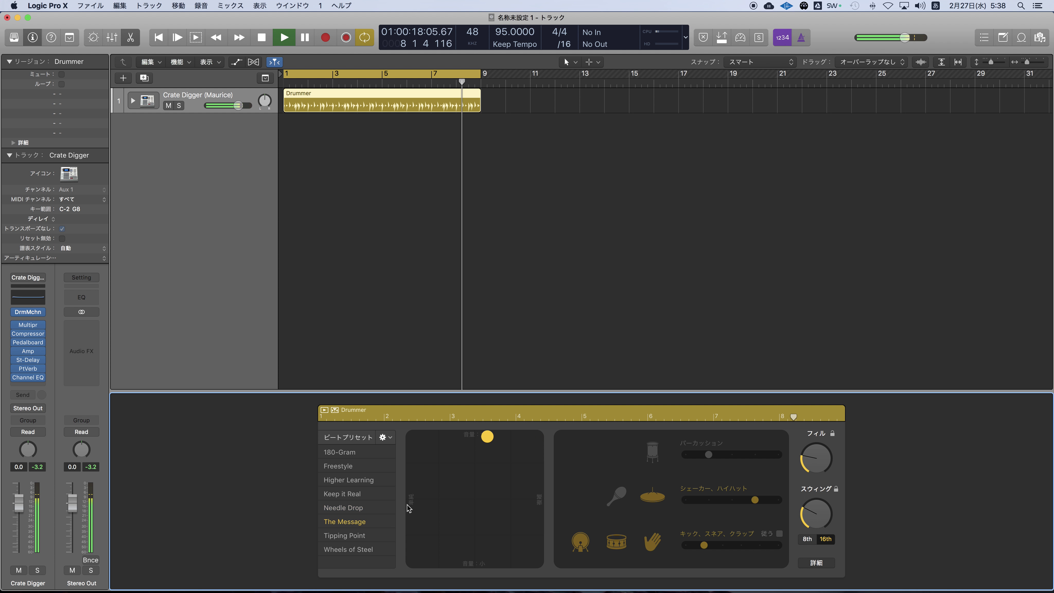
left_click_drag(487, 434, 547, 427)
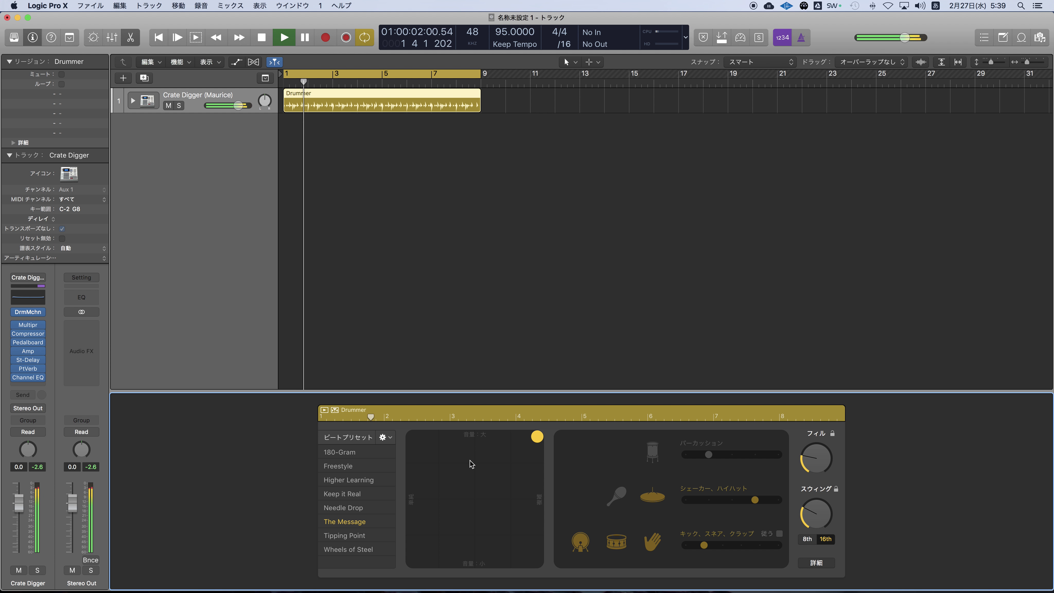
left_click(344, 536)
left_click_drag(492, 462, 520, 434)
left_click(519, 434)
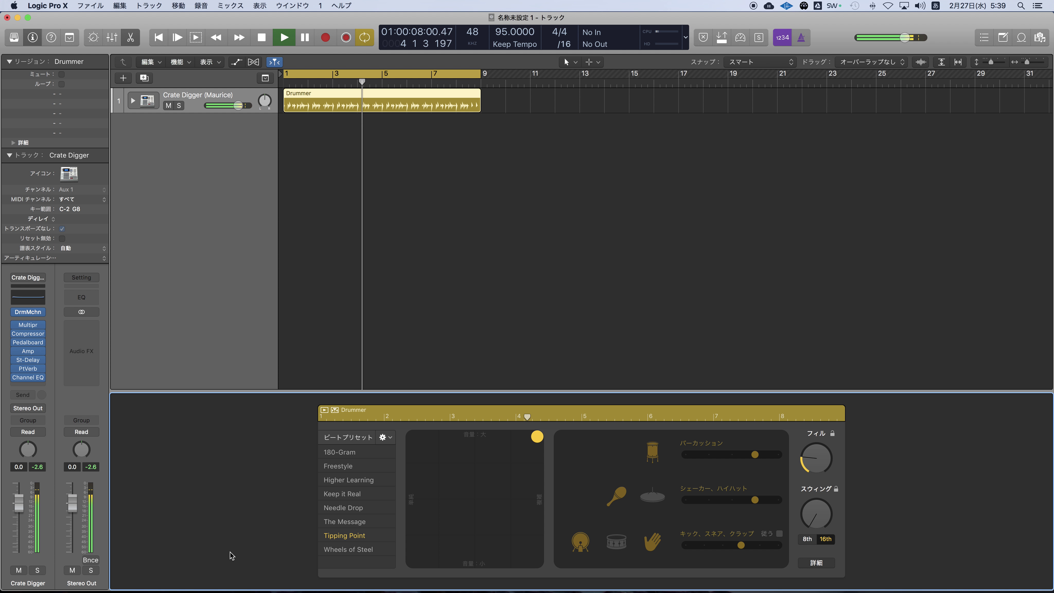
Apply the Wheels of Steel beat preset at full loudness and complexity, and increase the fill amount.
left_click(350, 548)
left_click_drag(517, 436, 537, 436)
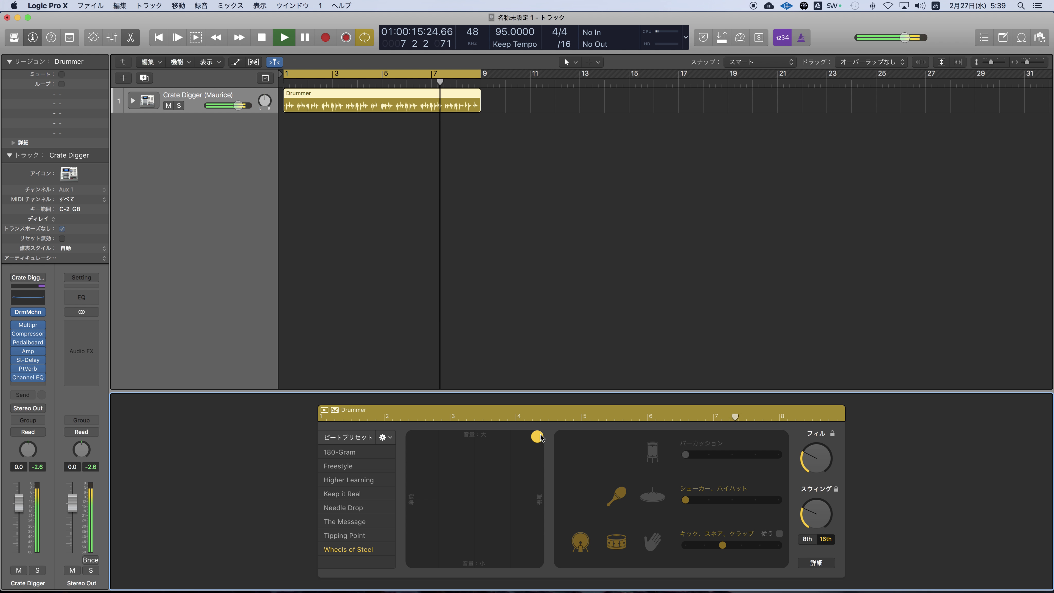
left_click_drag(805, 462, 805, 448)
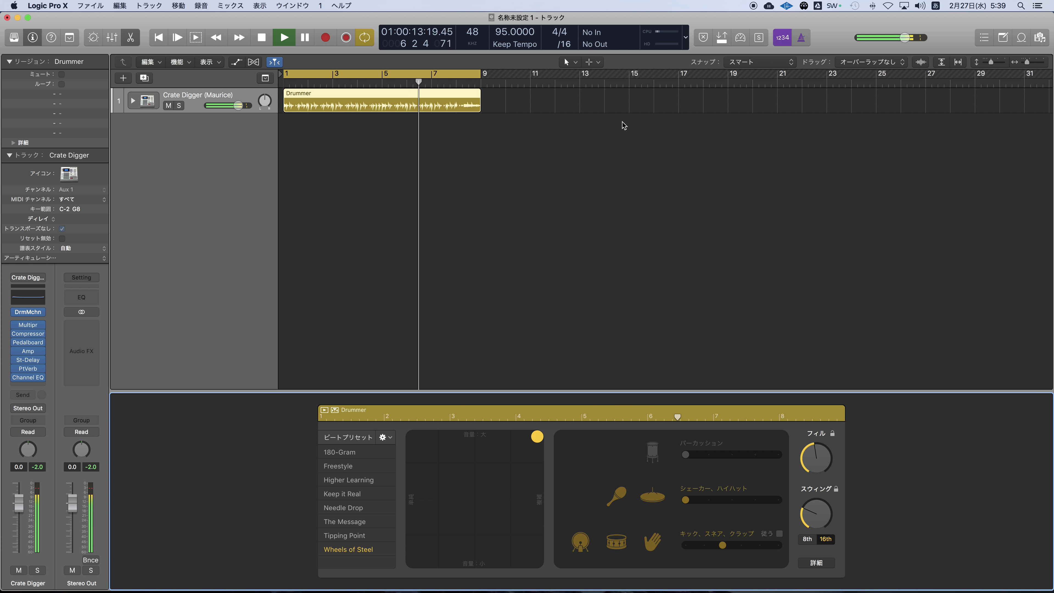
Open the Apple Loops browser and filter the loops by the electric guitar instrument (E.ギター) in all time signatures.
left_click(1022, 40)
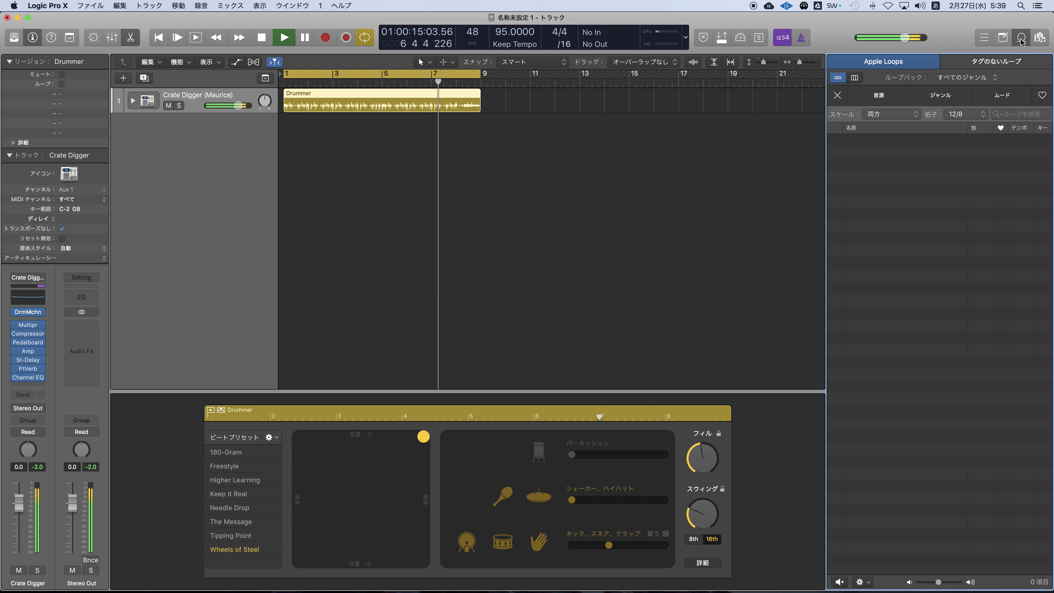
left_click(880, 96)
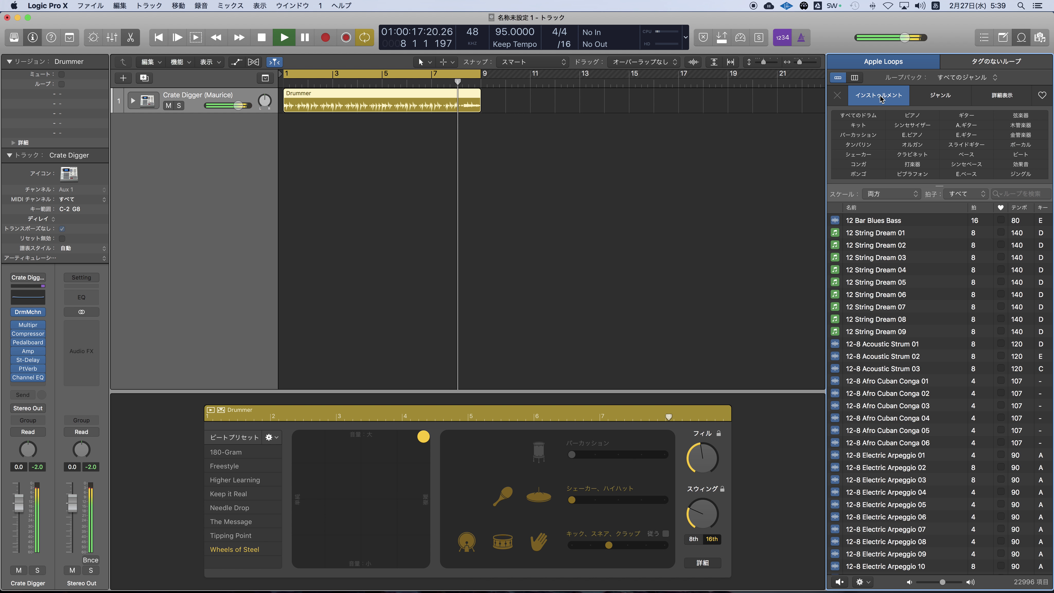
left_click(965, 135)
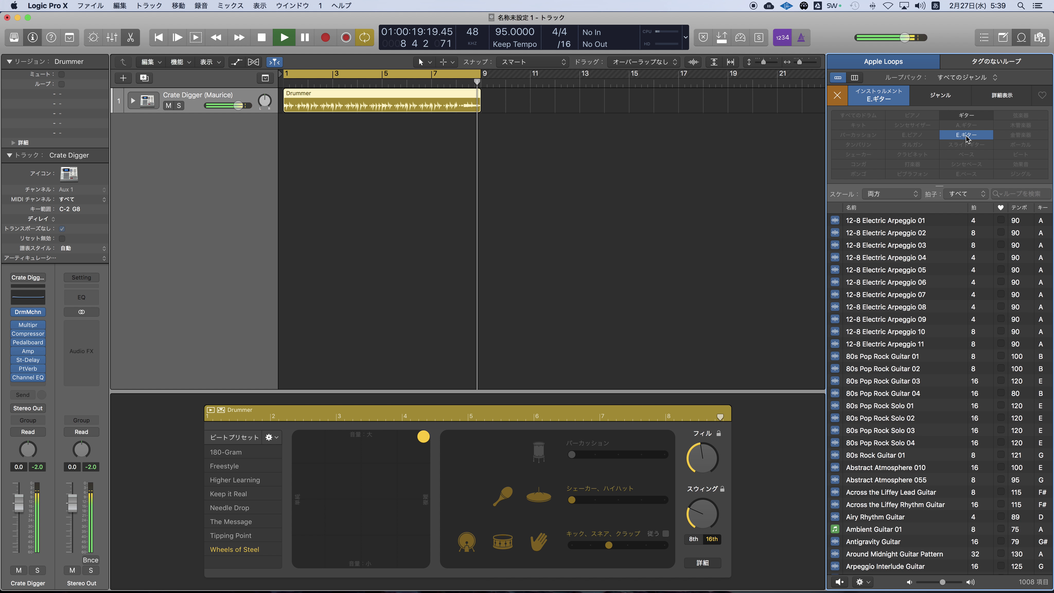
Browse the electric guitar loops and preview candidates against the beat, including Delta Mud Slide Guitar.
scroll(899, 443, "down", 2)
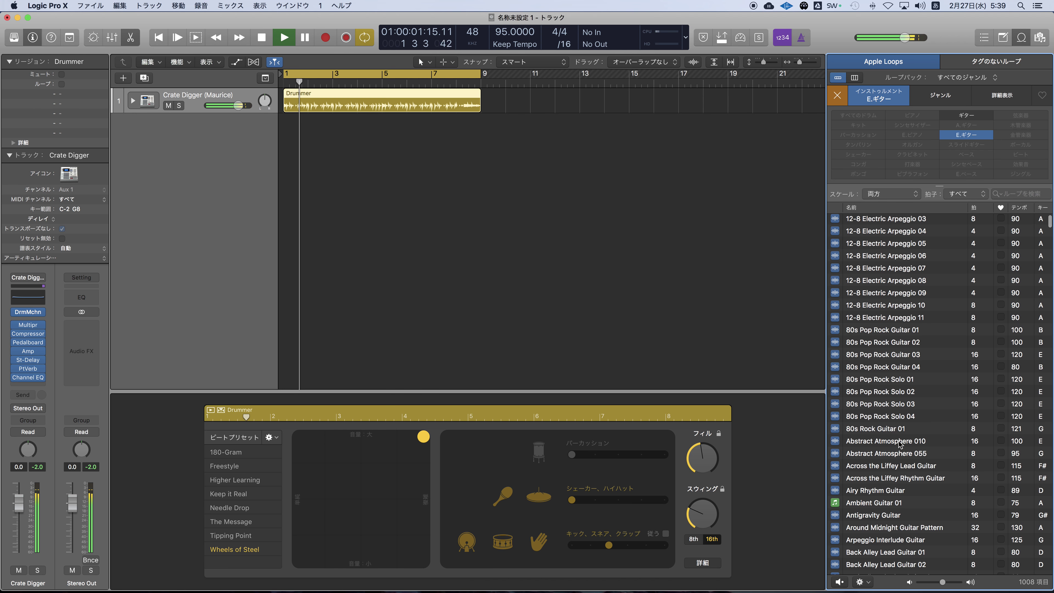
scroll(899, 443, "down", 15)
scroll(897, 443, "down", 10)
left_click(897, 442)
scroll(898, 443, "down", 2)
scroll(896, 440, "down", 15)
left_click(886, 432)
scroll(886, 433, "down", 3)
left_click(893, 427)
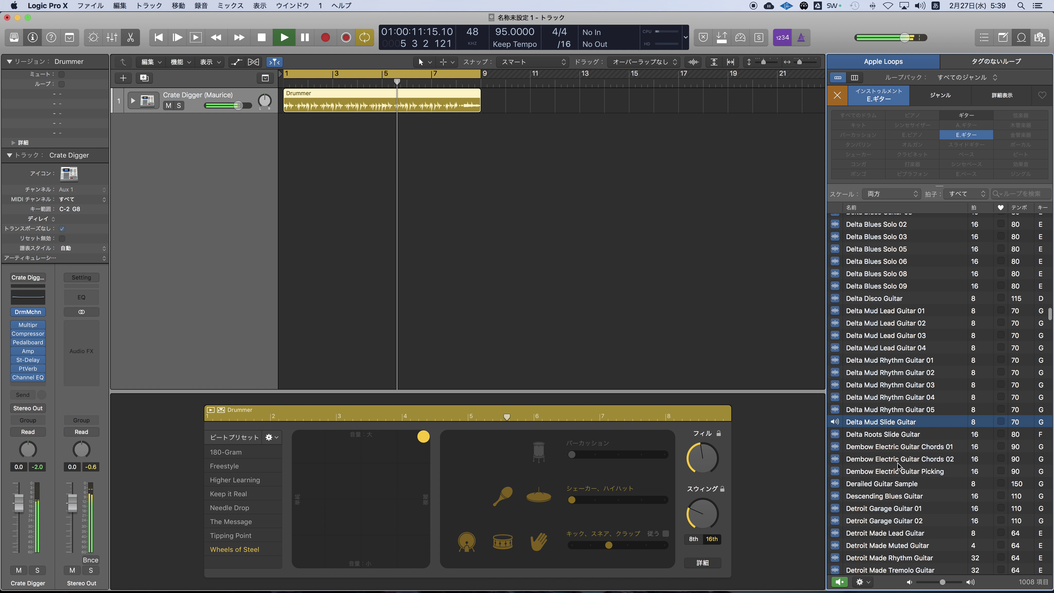
Preview the Detroit Made Lead Guitar and Digital Riff Guitar loops against the beat.
scroll(892, 477, "down", 3)
left_click(907, 499)
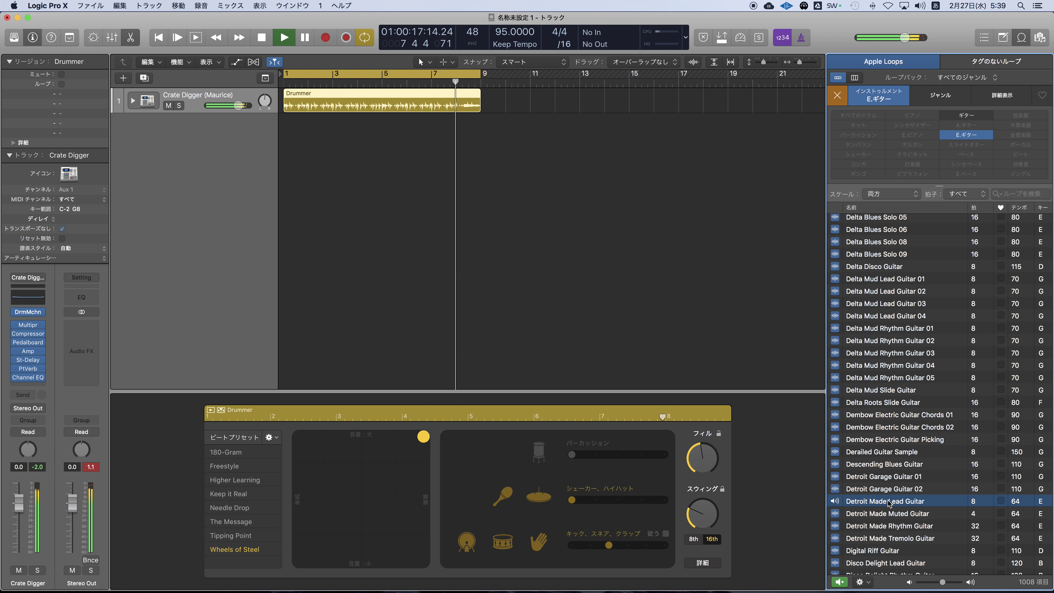
left_click(891, 525)
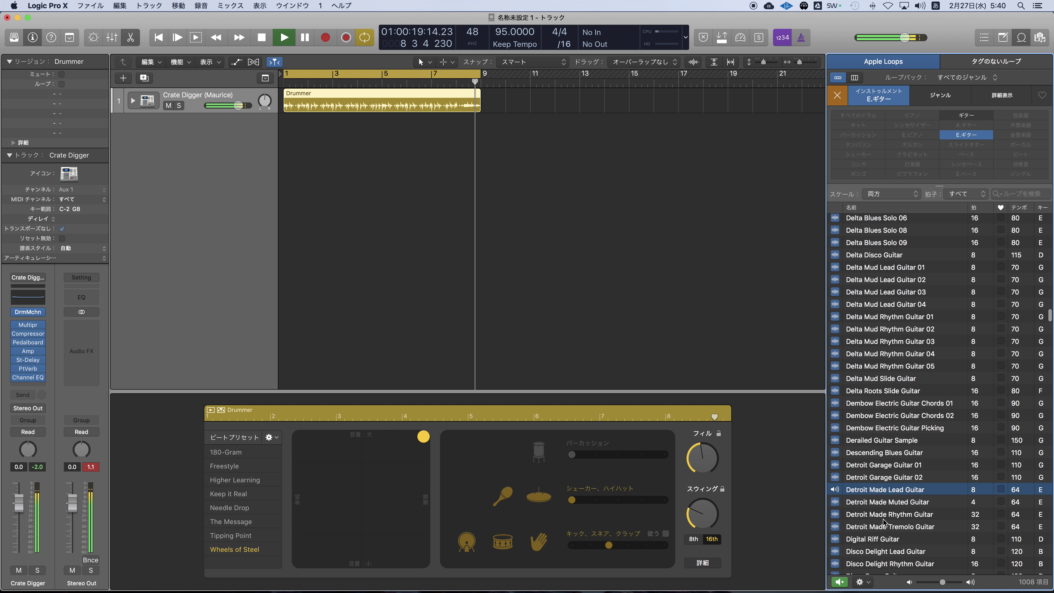
scroll(881, 540, "down", 1)
left_click(881, 540)
Preview the Disco Fever Guitar, Doctor's Orders Guitar and Down With It Funk Guitar 02 loops against the beat.
scroll(871, 498, "down", 8)
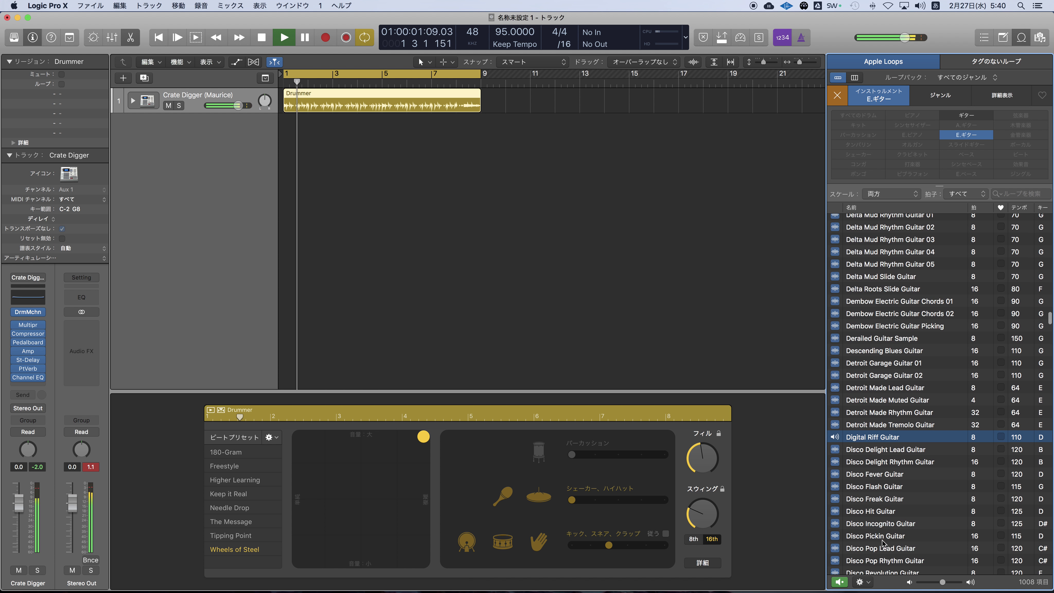
left_click(866, 476)
scroll(872, 483, "down", 10)
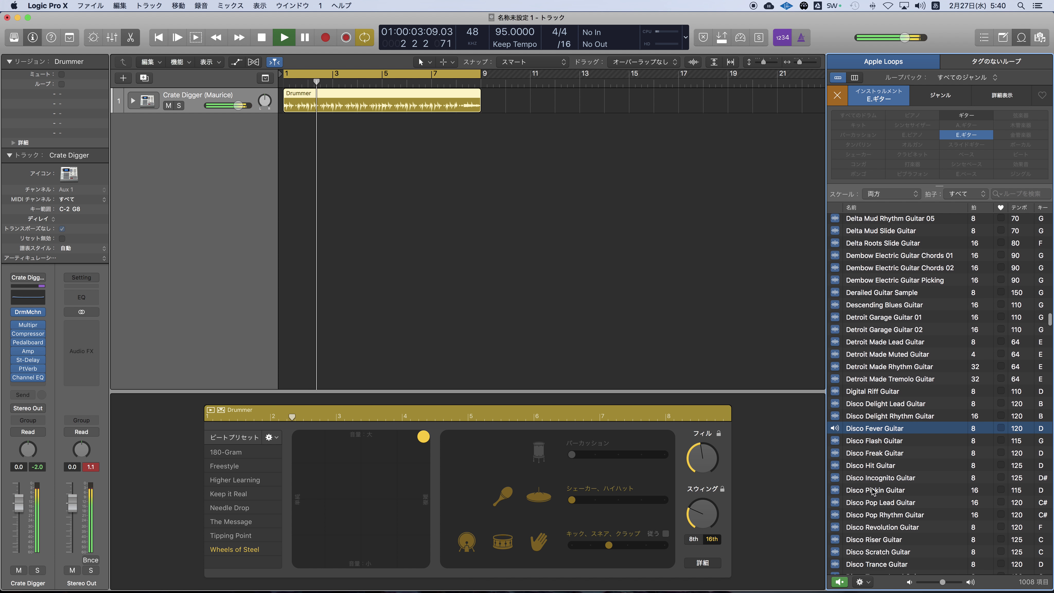
scroll(874, 485, "down", 3)
left_click(875, 465)
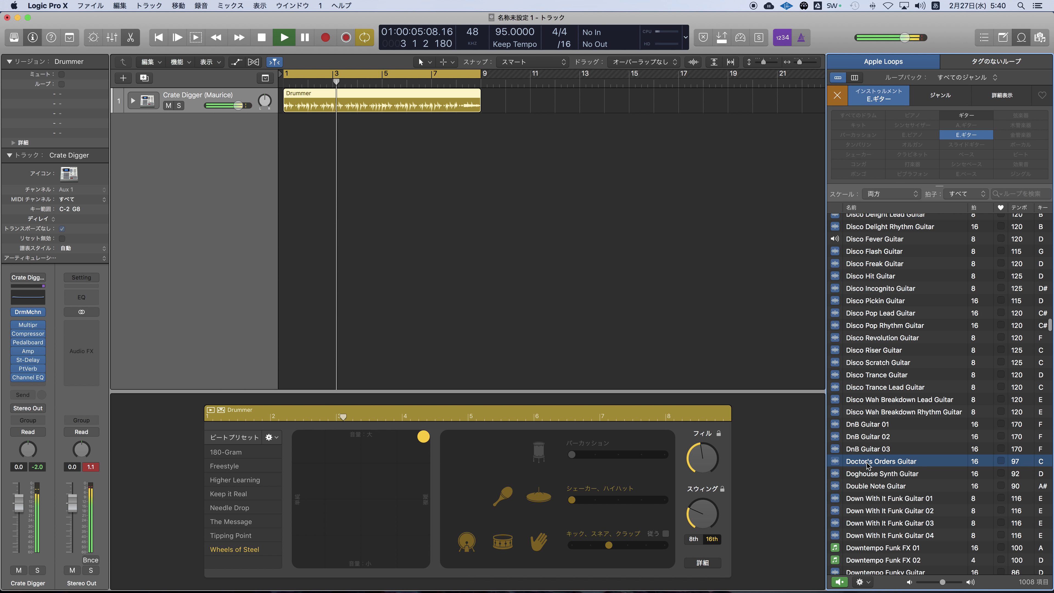
left_click(881, 511)
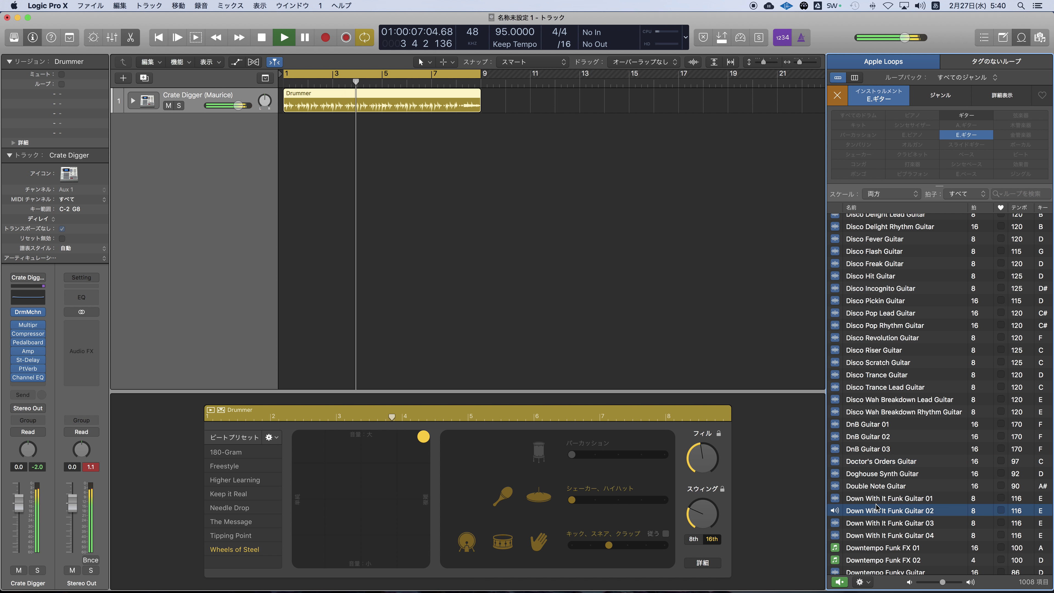
Preview the Downtempo Funky Guitar and Edgy Rock Guitar 01 loops against the beat.
scroll(881, 513, "down", 9)
scroll(882, 513, "down", 6)
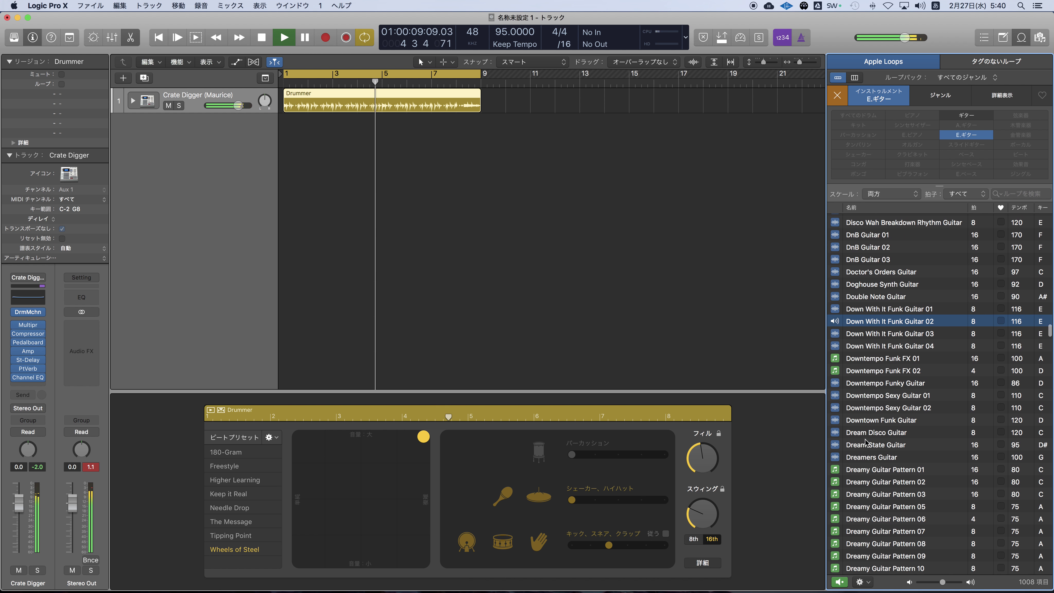
left_click(878, 383)
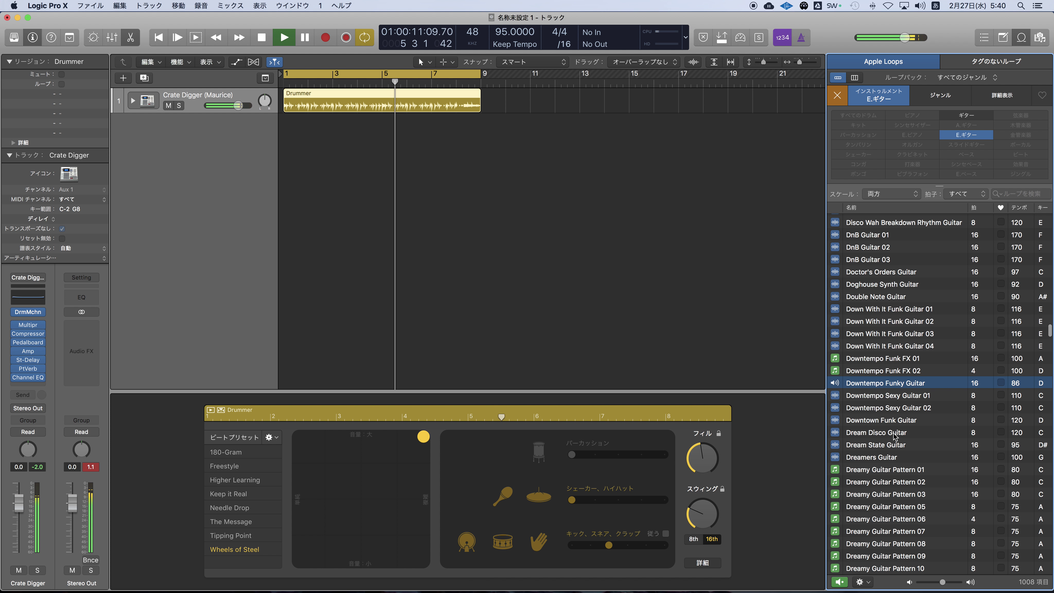
scroll(866, 409, "down", 15)
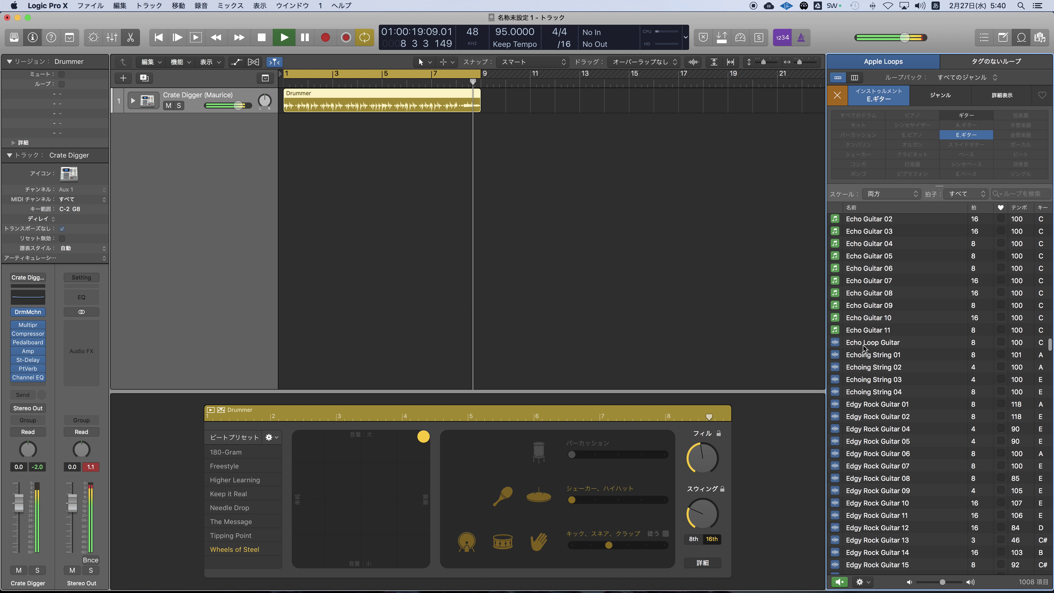
key("Up")
left_click(862, 405)
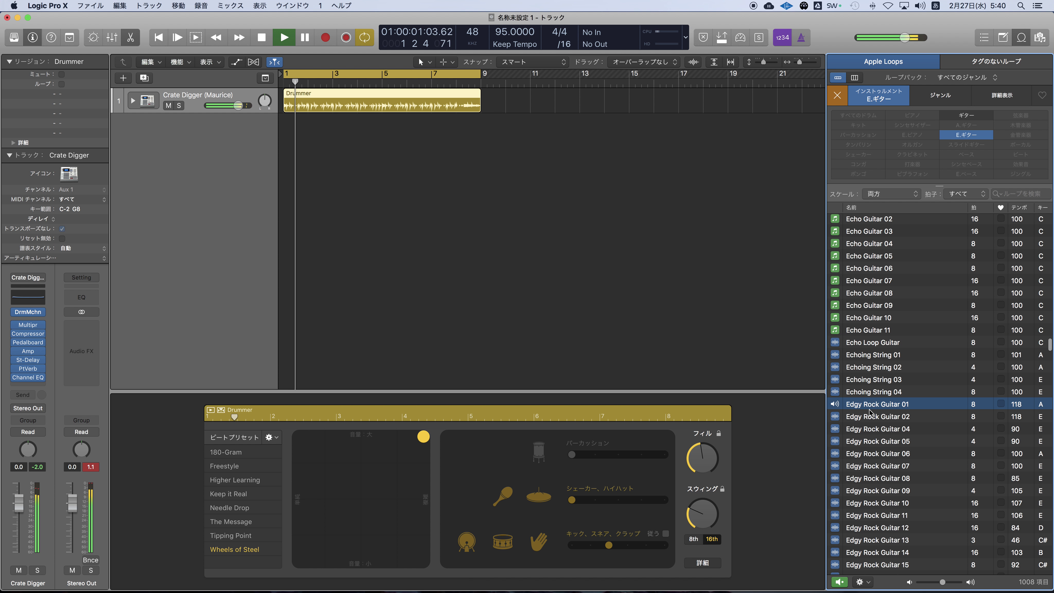
Preview the Edgy Rock Guitar 15, Electric Funk Guitar 01 and Faceoff Guitar Lead loops against the beat.
scroll(870, 410, "down", 3)
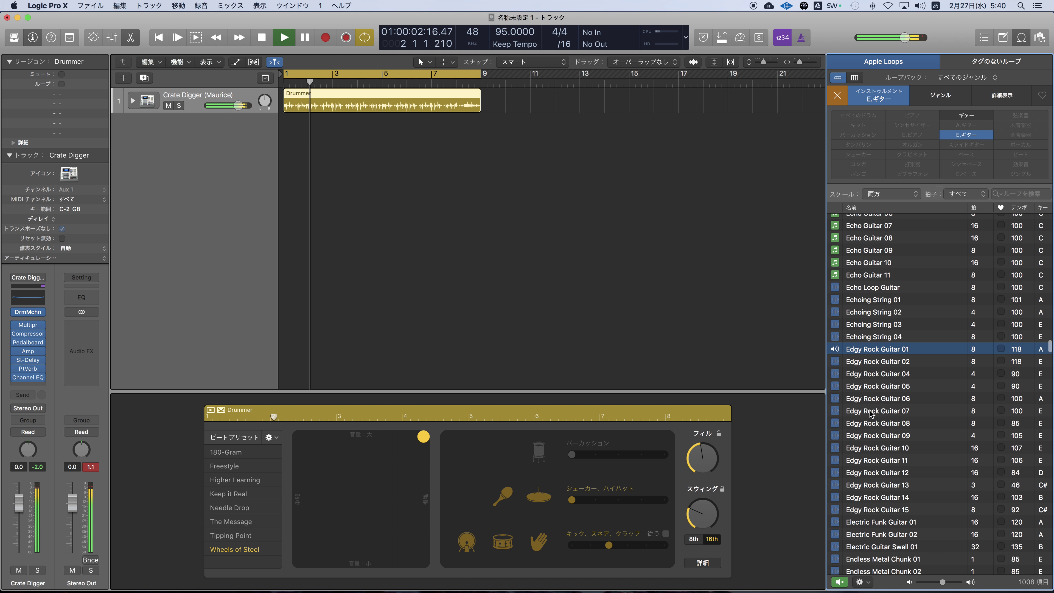
left_click(870, 509)
left_click(870, 523)
scroll(869, 506, "down", 5)
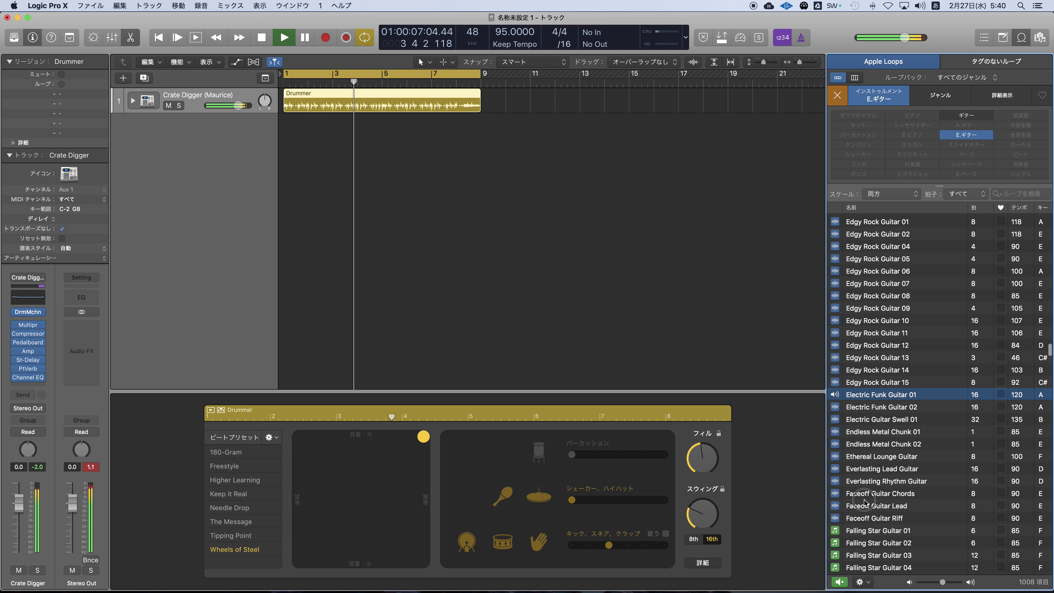
left_click(863, 505)
Preview the Farewell Guitar 01, Fingerpicking Melodies 01 and Flannel Guitar 01 loops against the beat.
scroll(874, 521, "down", 8)
left_click(858, 380)
left_click(863, 416)
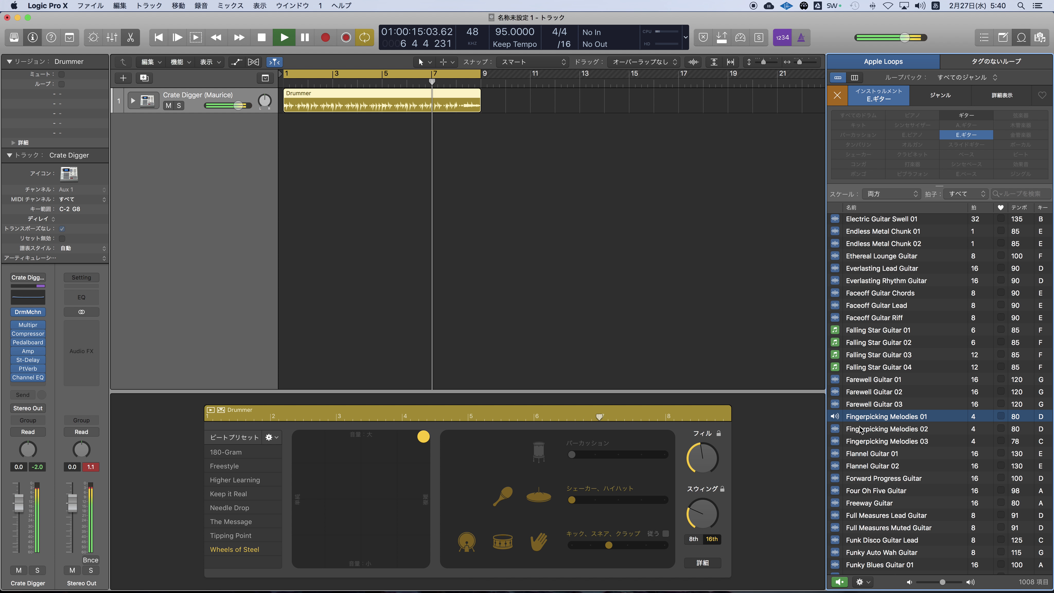
left_click(861, 454)
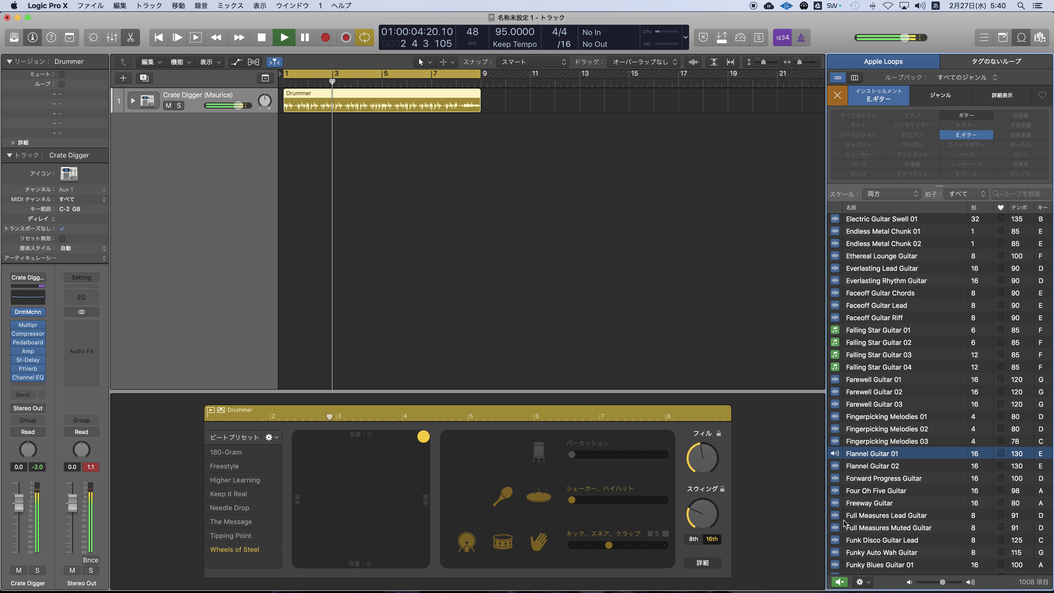
Preview the Full Measures Lead Guitar and Full Measures Muted Guitar loops against the beat.
left_click(867, 515)
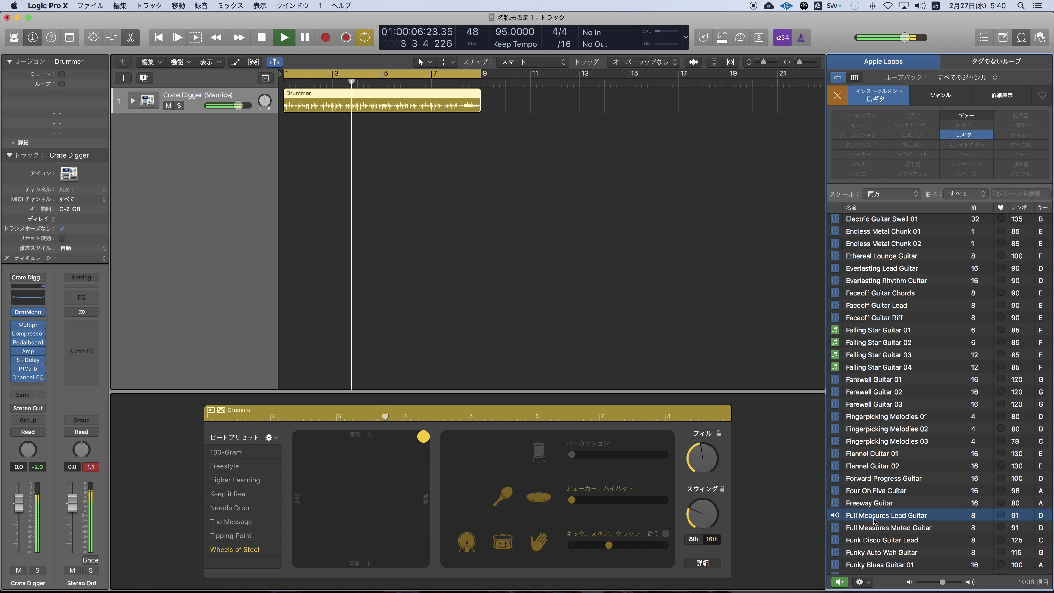
scroll(873, 521, "down", 4)
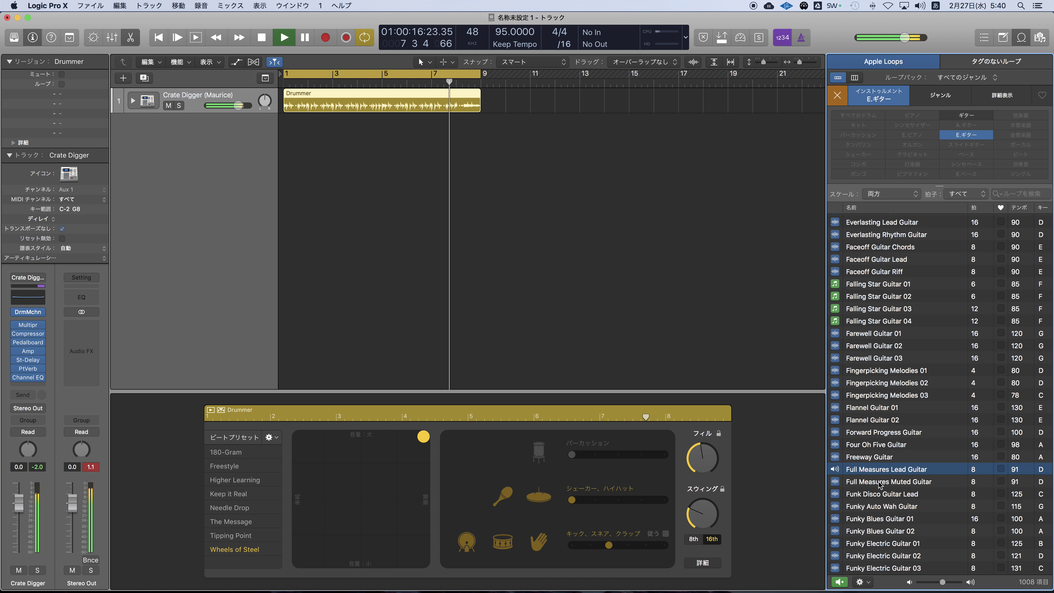
left_click(879, 483)
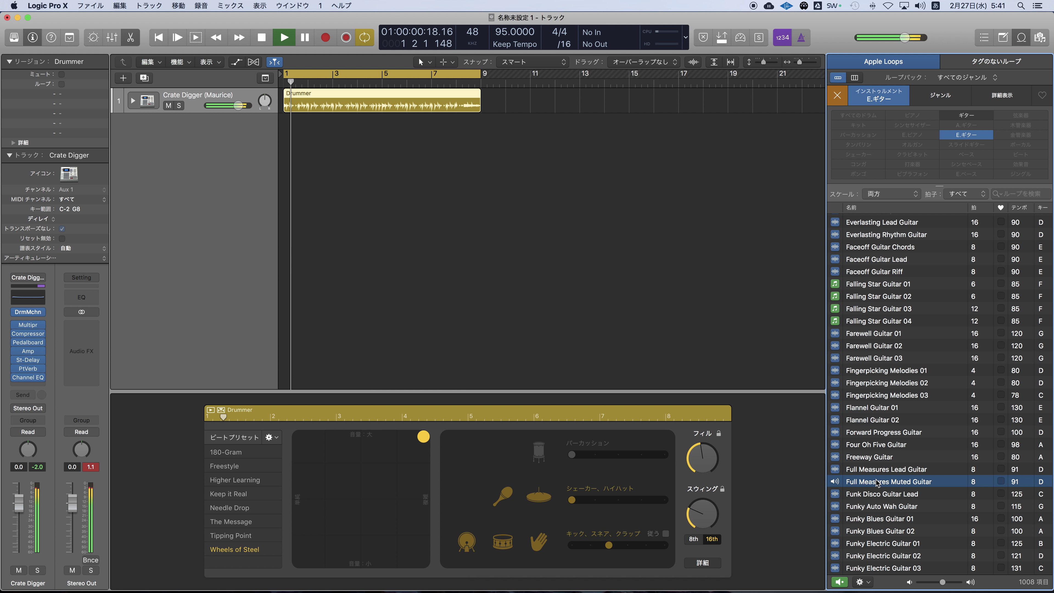
scroll(875, 483, "down", 3)
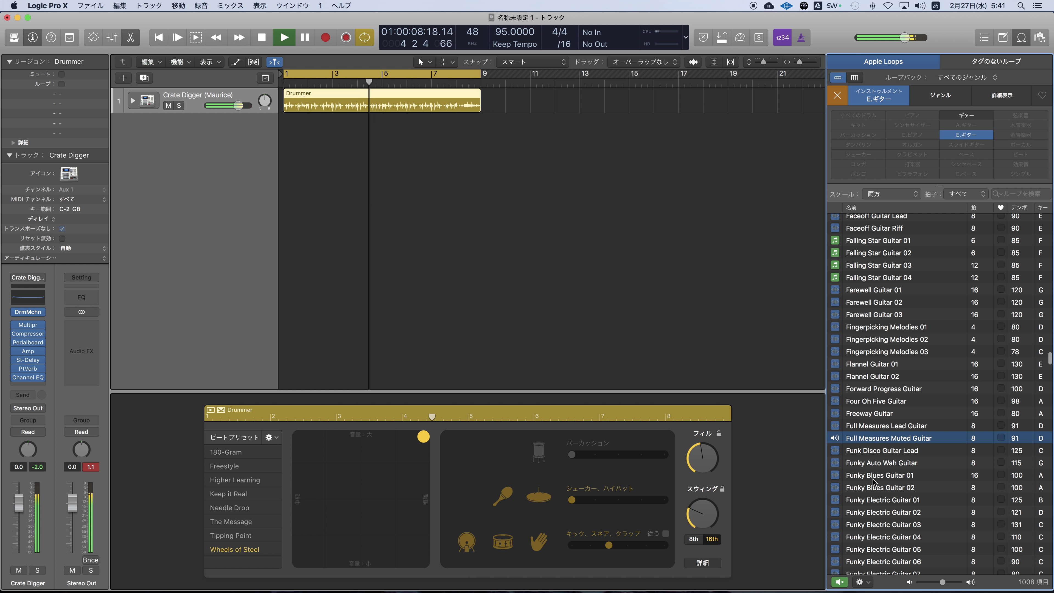
Add the Full Measures Muted Guitar loop on a new track at bar 1 and repeat it to the end of the Drummer region.
scroll(877, 483, "down", 5)
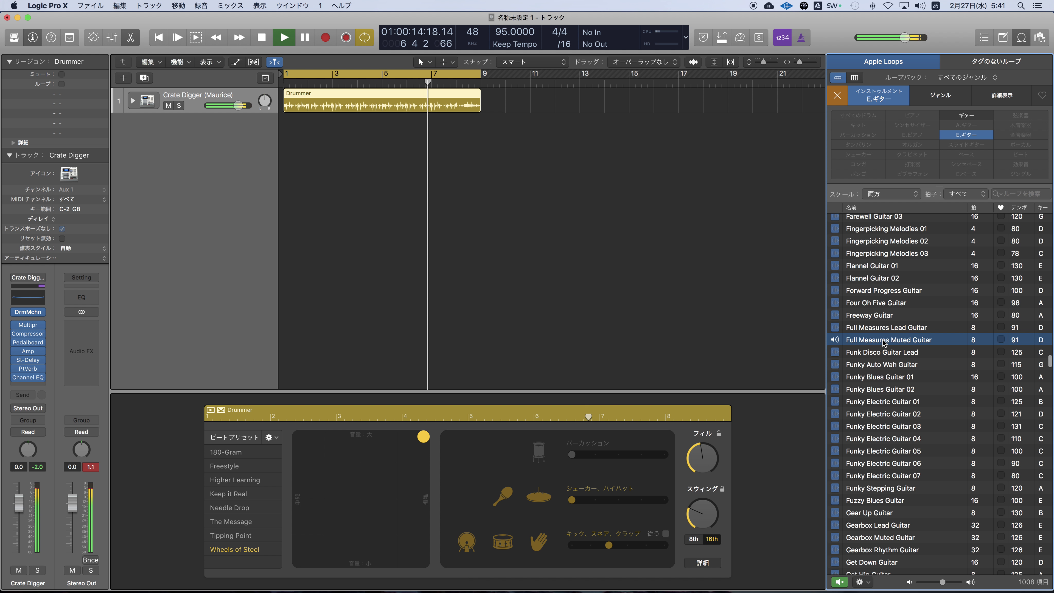
left_click_drag(882, 340, 474, 122)
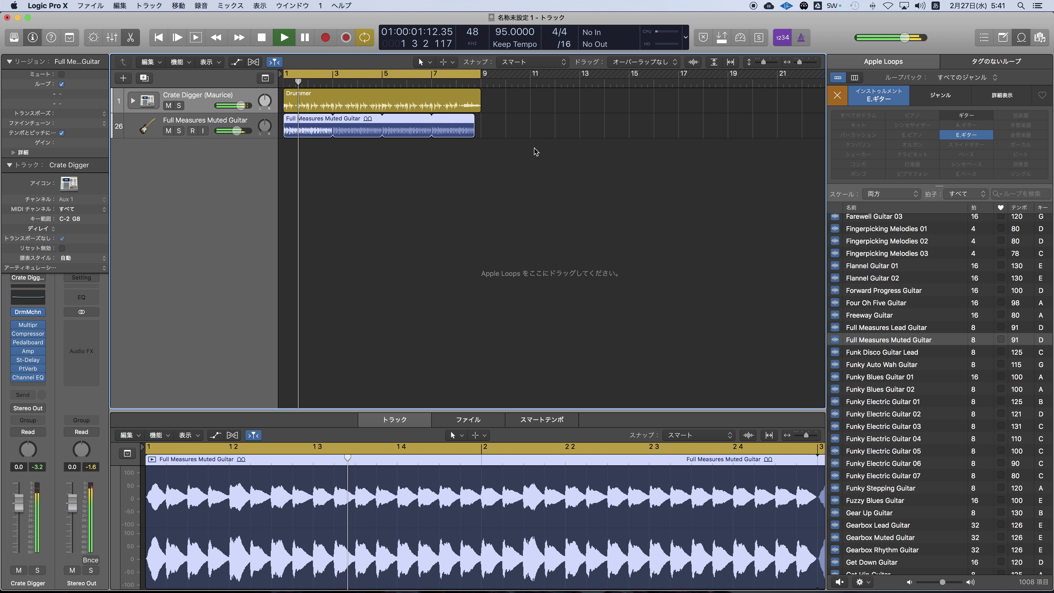
left_click_drag(474, 119, 482, 118)
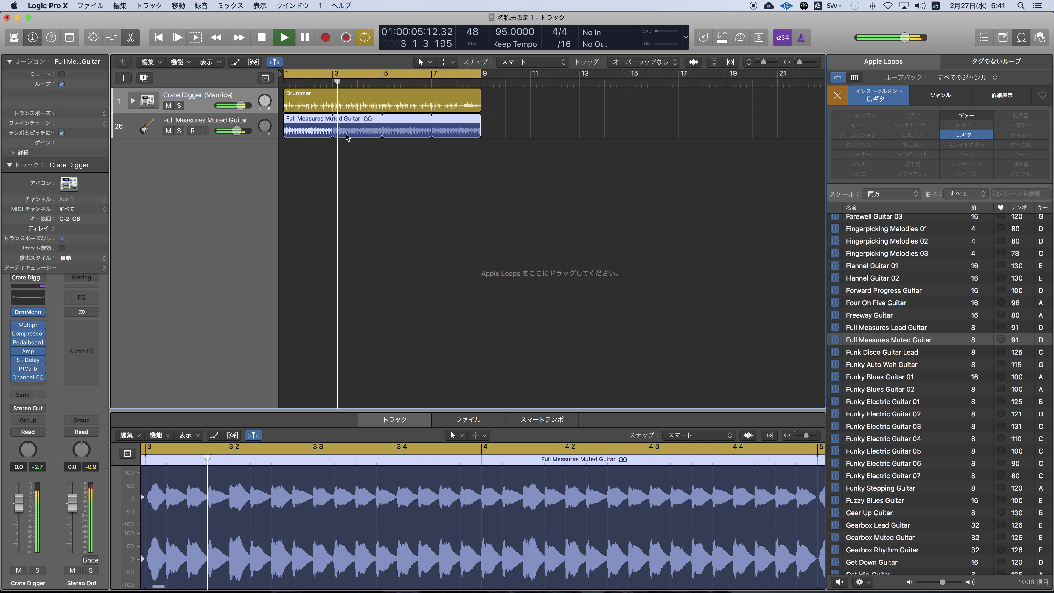
Move the Full Measures Muted Guitar region on its track to start at bar 17.
left_click(295, 124)
left_click_drag(295, 124, 691, 126)
Preview the Full Measures Lead Guitar, Gearbox Lead Guitar and Gear Up Guitar loops against the beat.
left_click(883, 328)
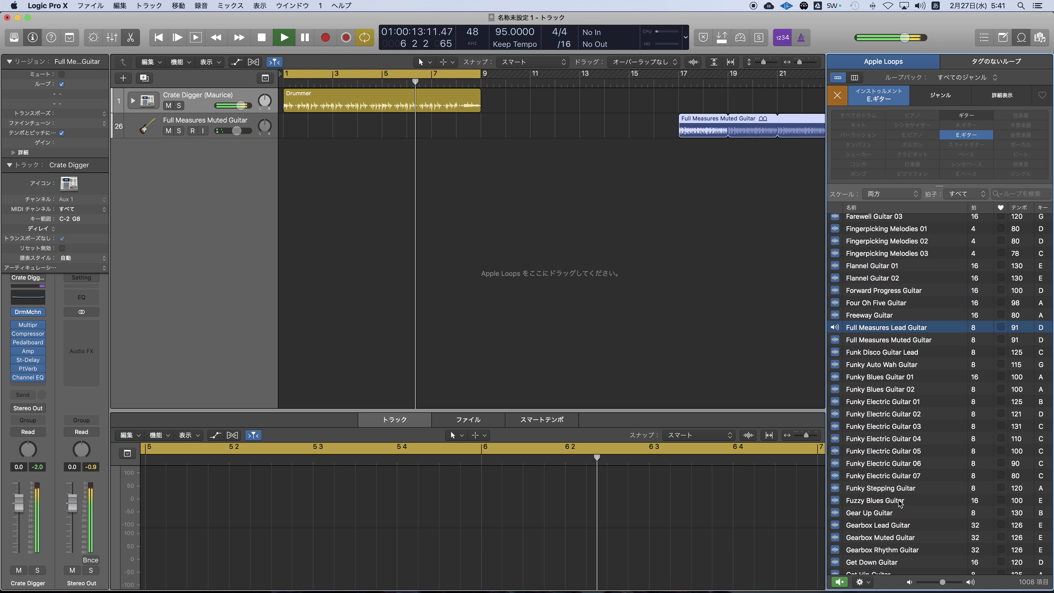
left_click(871, 525)
scroll(871, 523, "down", 3)
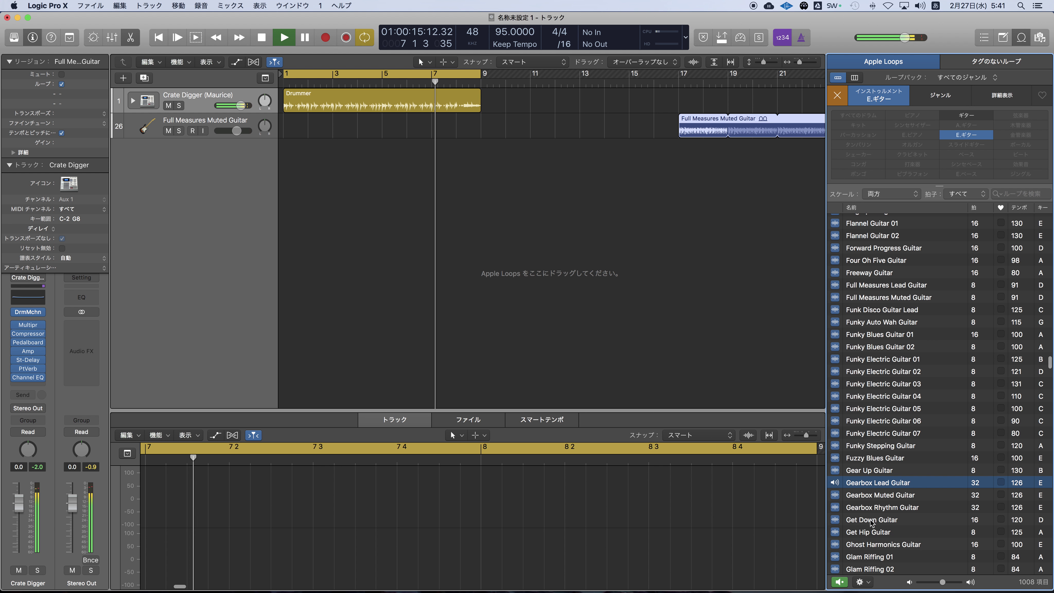
left_click(863, 471)
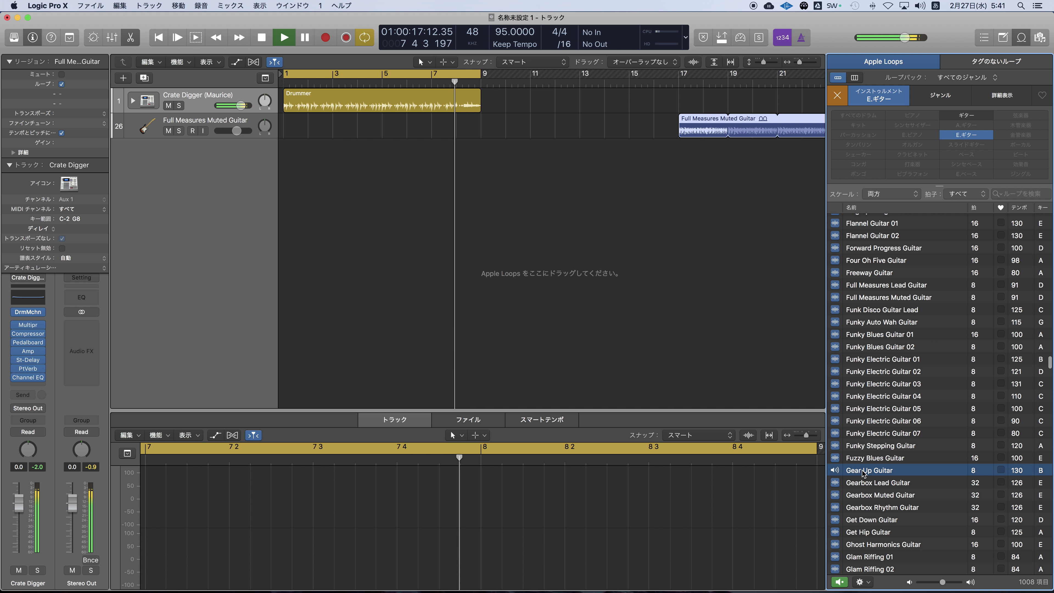
Browse further through the electric guitar loops and compare Grinding Riff Guitar 01 and 02 against the beat.
scroll(868, 471, "down", 10)
left_click(869, 464)
scroll(871, 498, "down", 4)
left_click(866, 510)
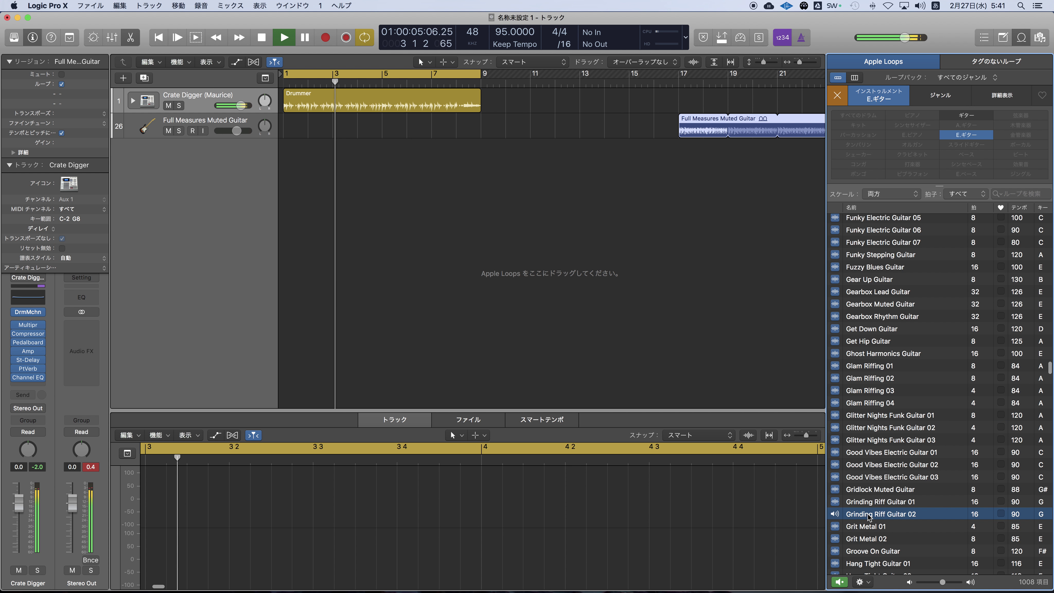
left_click(864, 502)
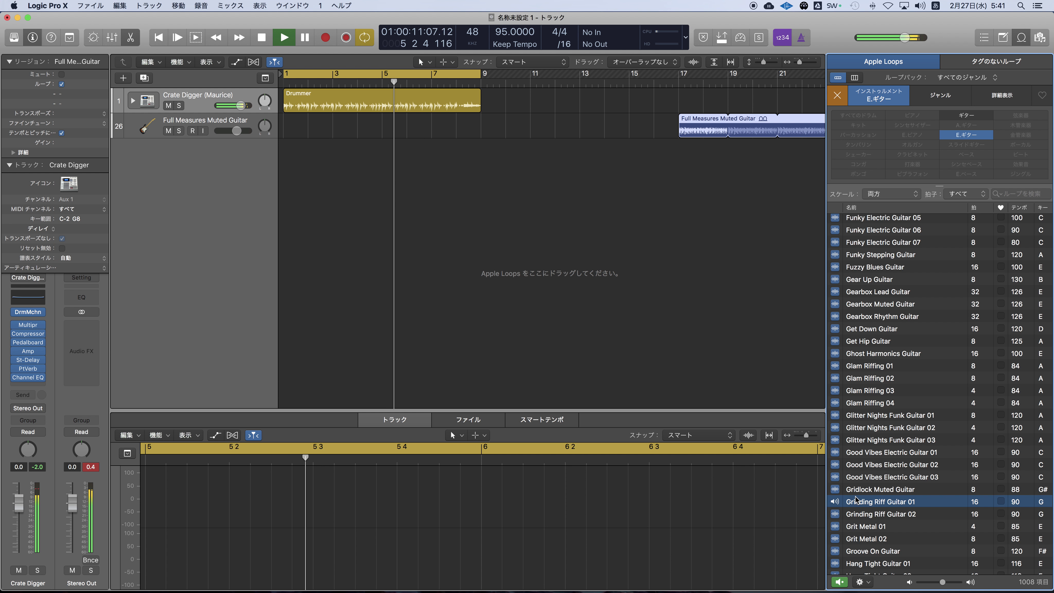
left_click(862, 515)
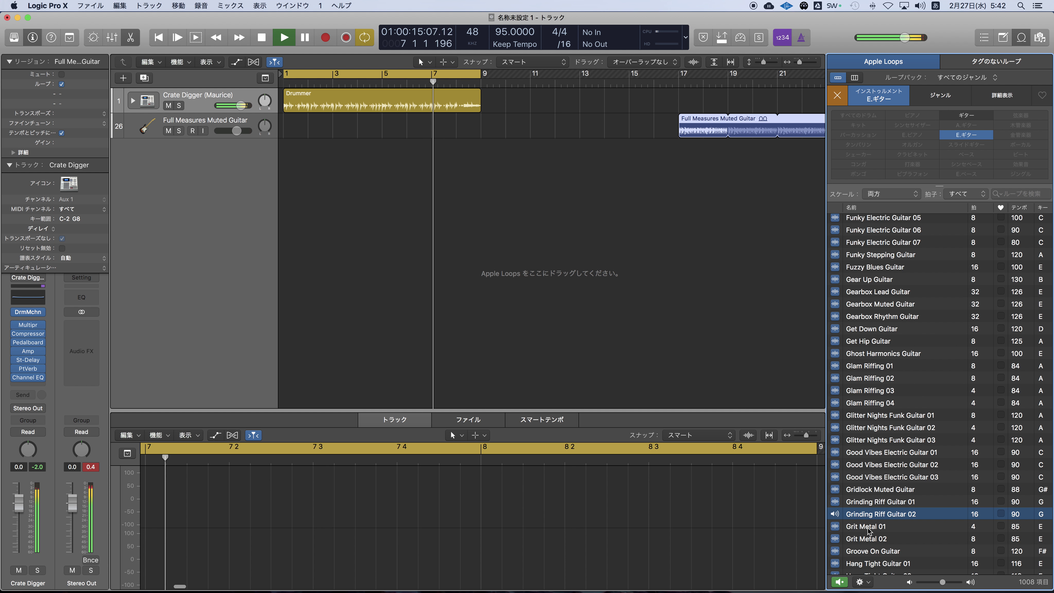
Preview the Hang Tight Guitar 01, Haunting Octaves 01 and 02, and Hazy Blues Guitar 01 loops against the beat.
scroll(866, 529, "down", 3)
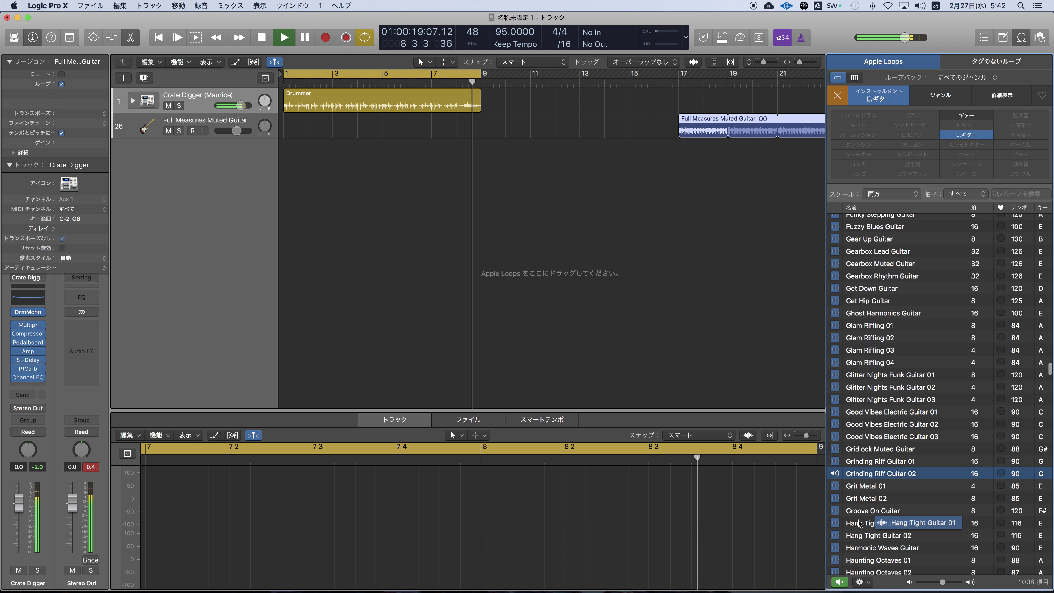
left_click(862, 523)
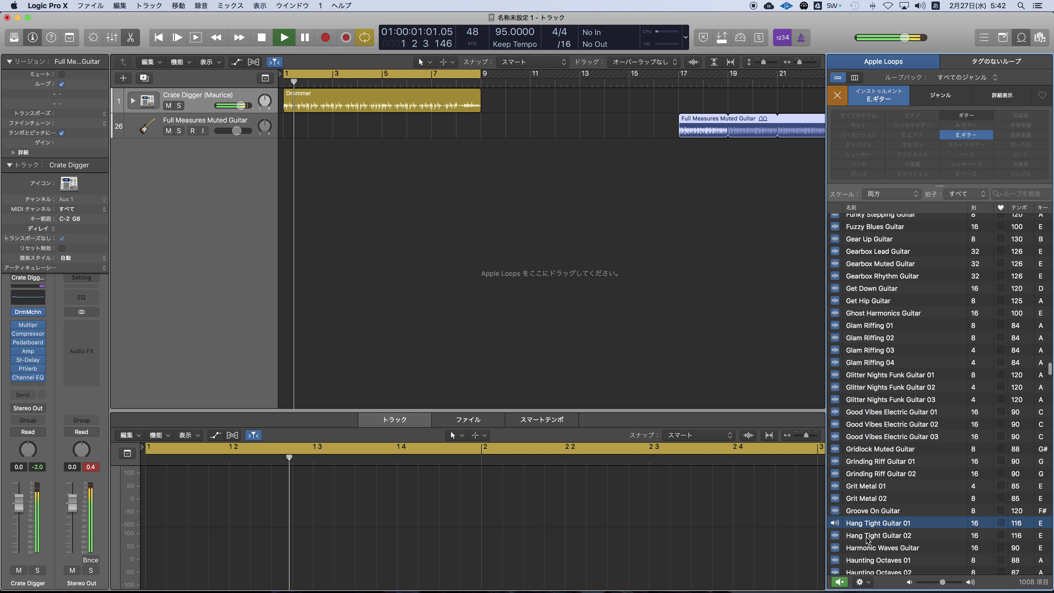
left_click(871, 559)
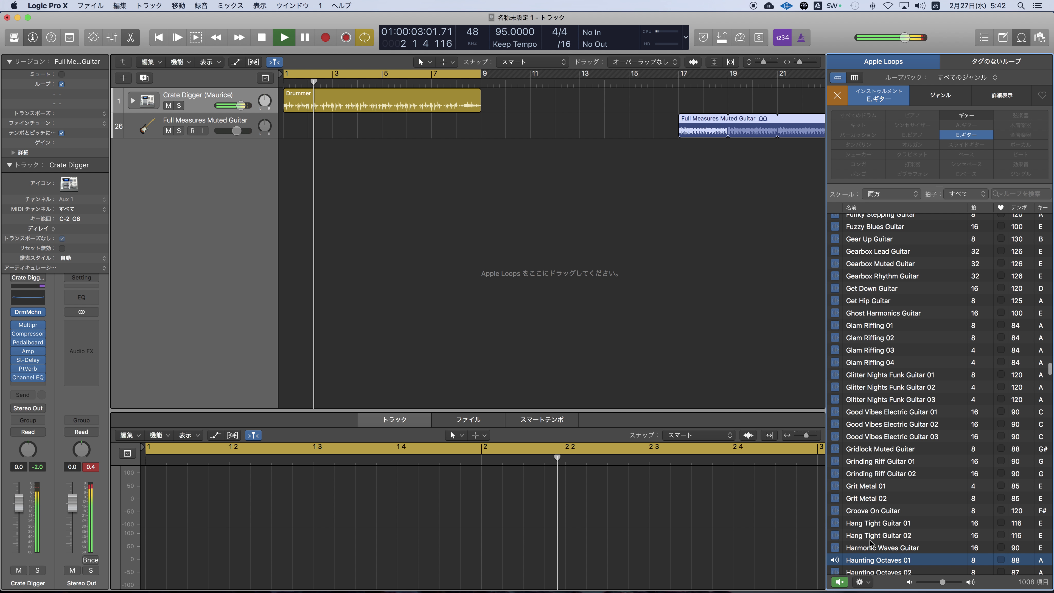
scroll(867, 535, "down", 4)
key("Down")
key("Down")
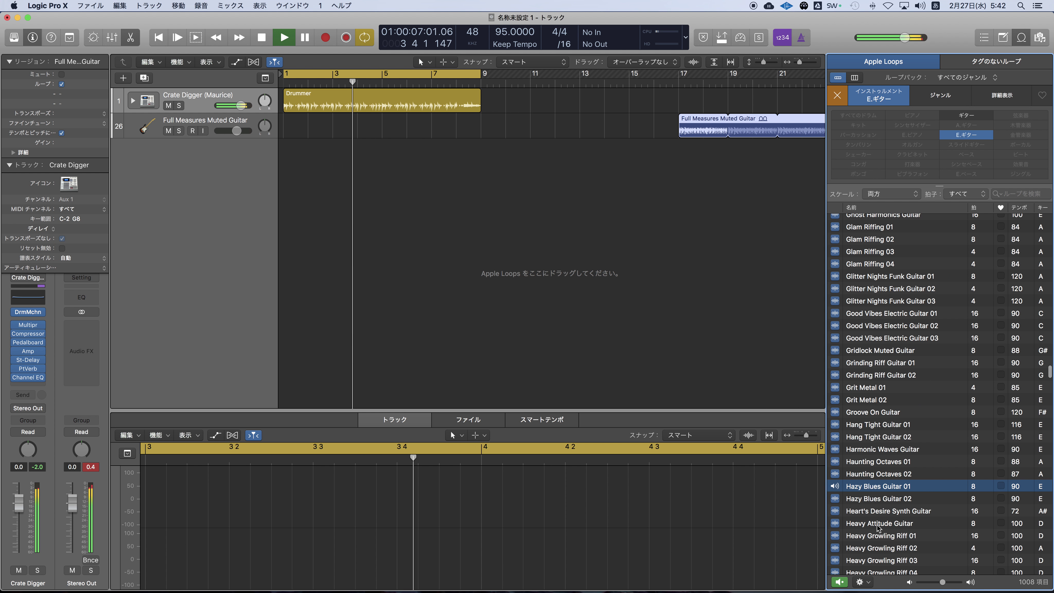
Compare the Hazy Blues Guitar 01 and Hazy Blues Guitar 02 loops against the beat.
scroll(879, 521, "down", 1)
scroll(878, 528, "down", 3)
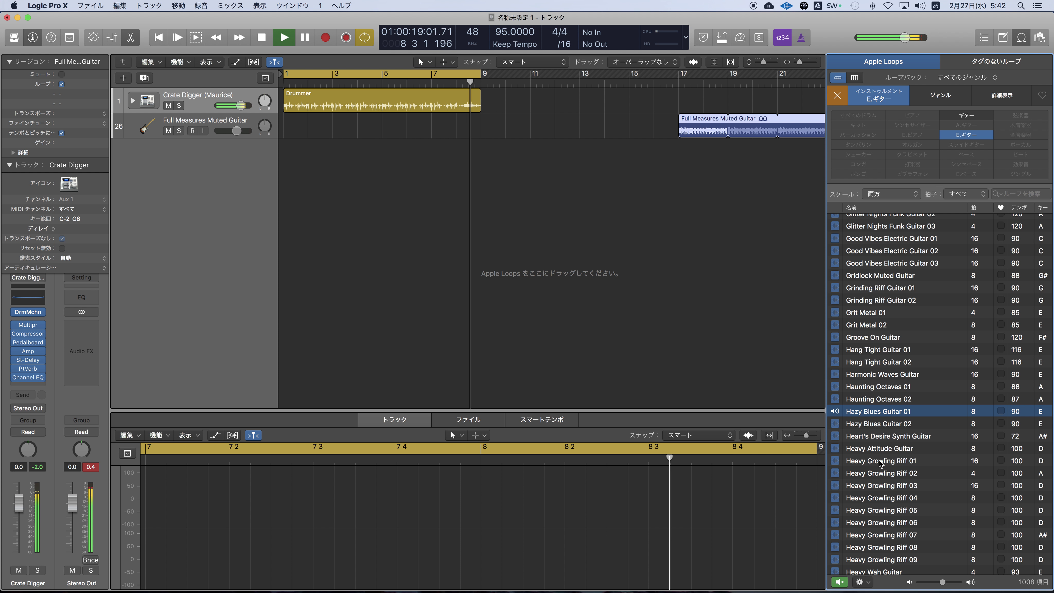
left_click(865, 425)
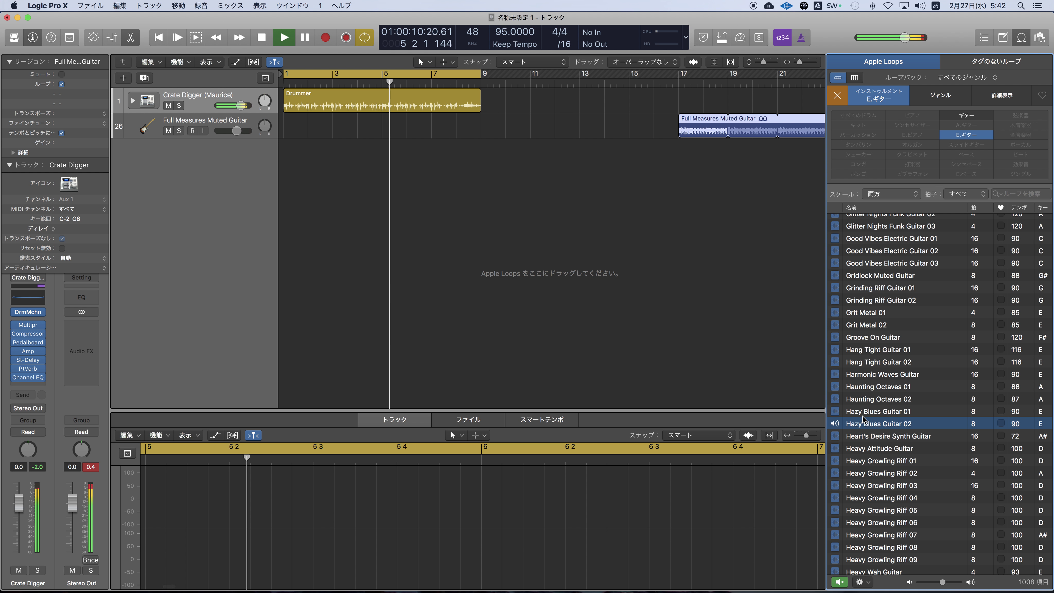
left_click(861, 414)
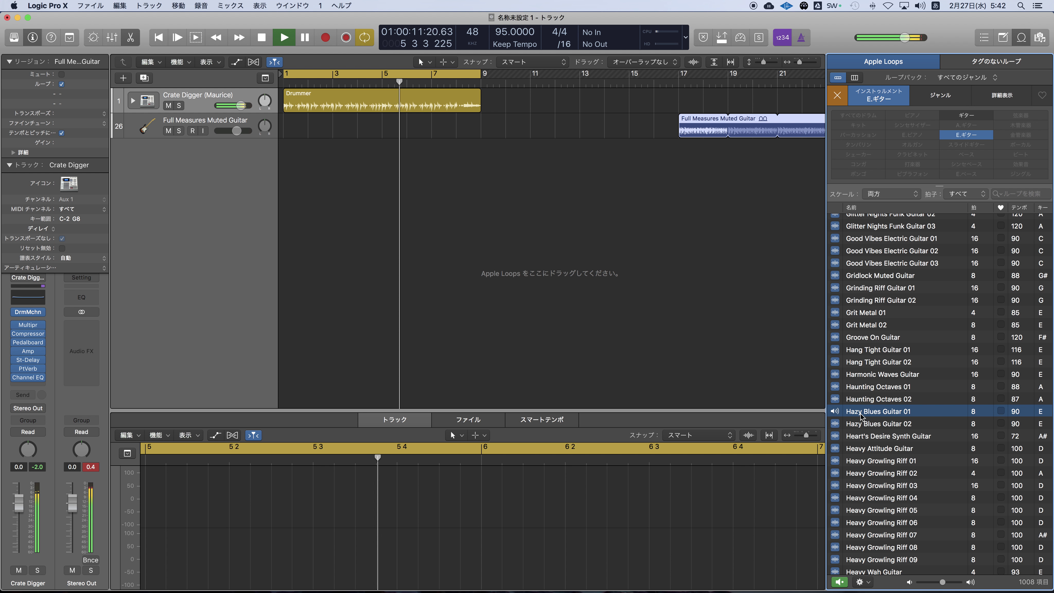
Preview the Heavy Attitude Guitar loop and Heavy Growling Riff 01 through 04 against the beat.
left_click(869, 449)
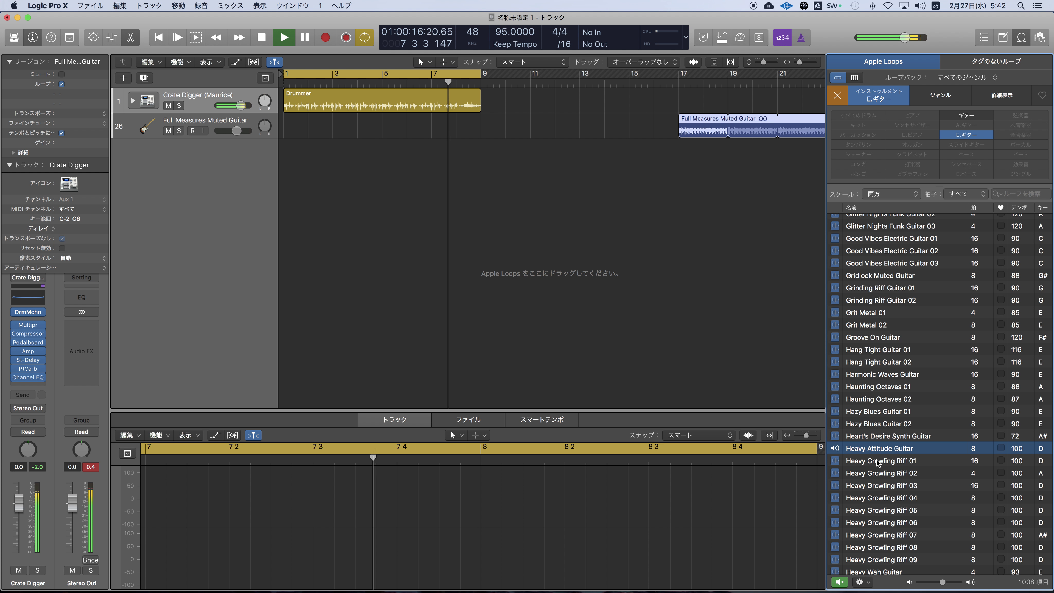
left_click(881, 462)
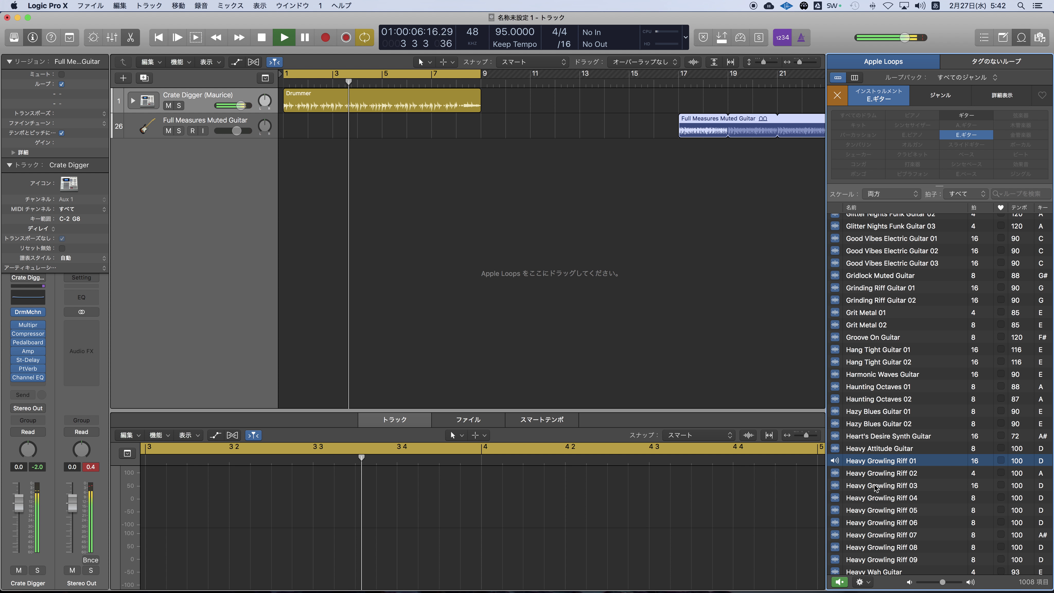
left_click(873, 476)
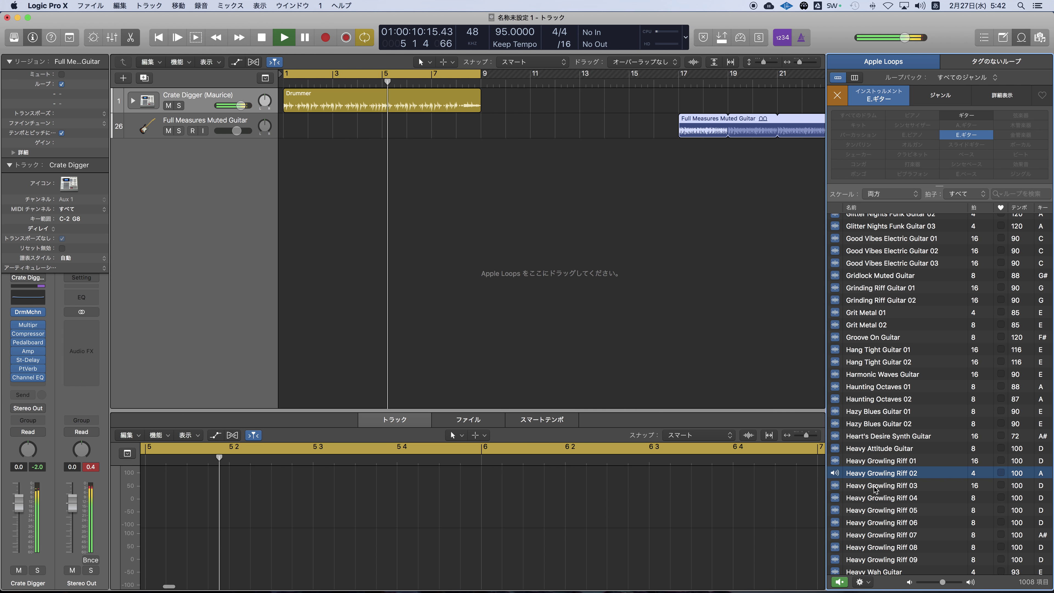
left_click(859, 486)
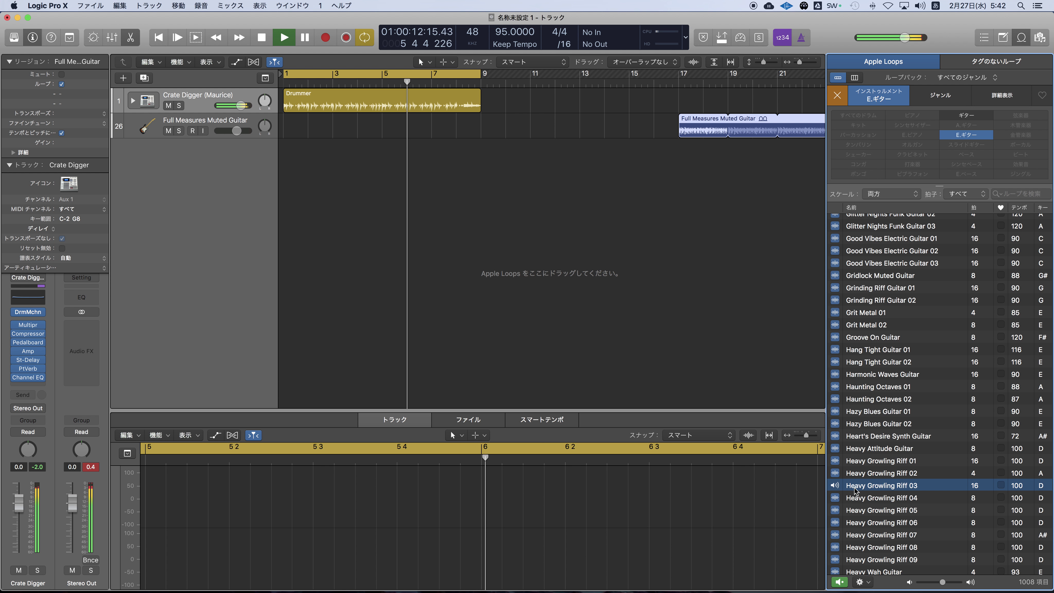
left_click(871, 498)
Preview the Heavy Growling Riff 05, 08 and 09 loops against the beat.
scroll(894, 519, "down", 3)
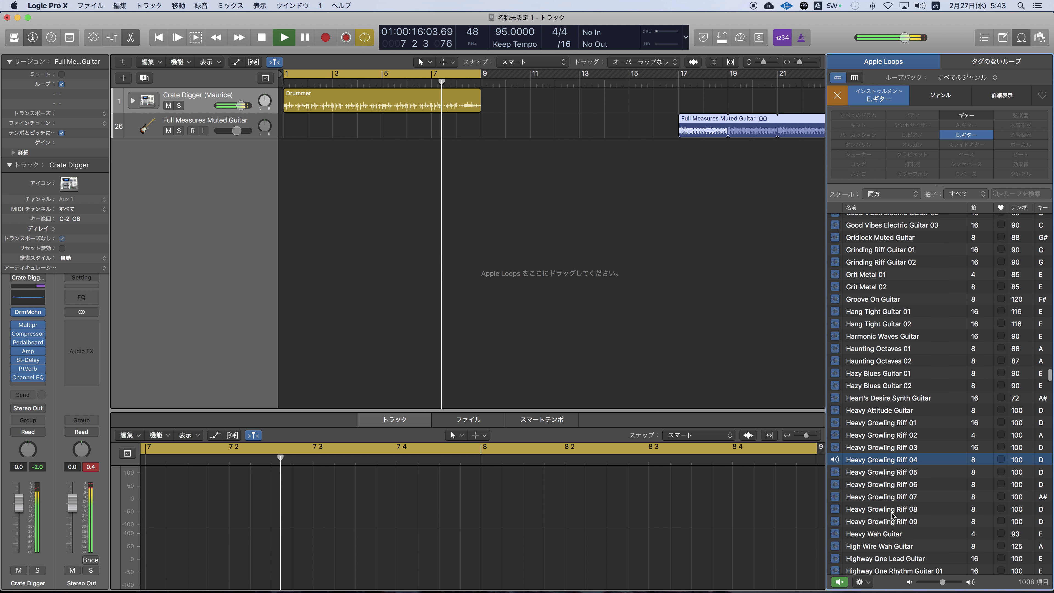
left_click(880, 476)
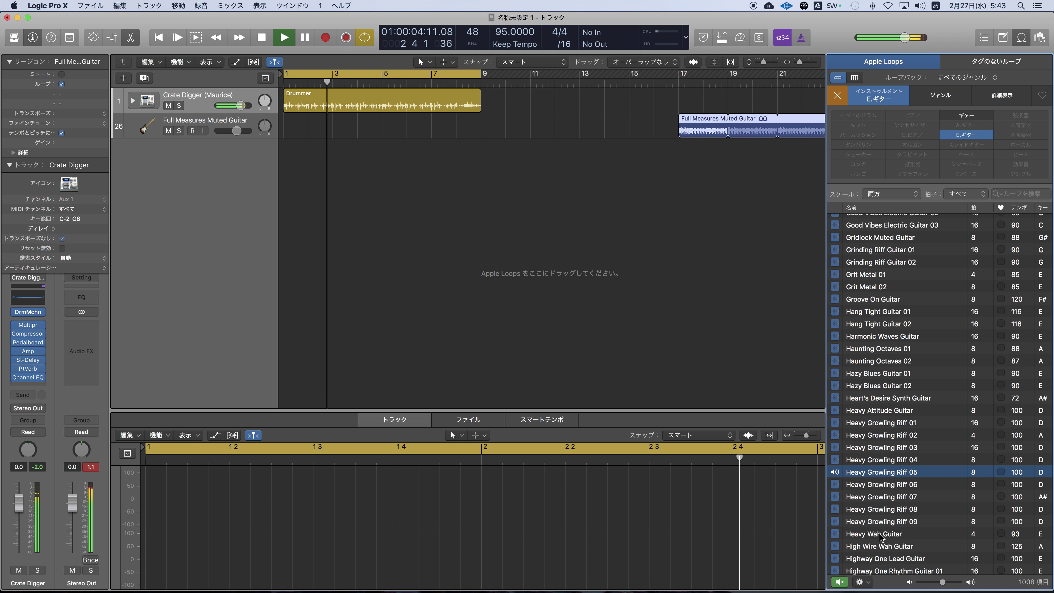
left_click(875, 514)
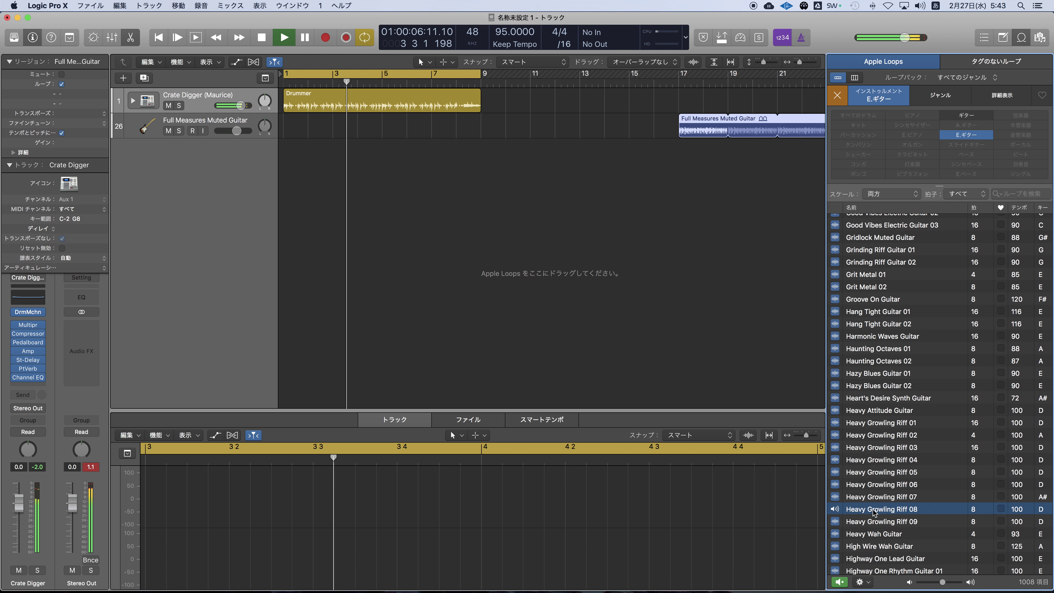
left_click(879, 522)
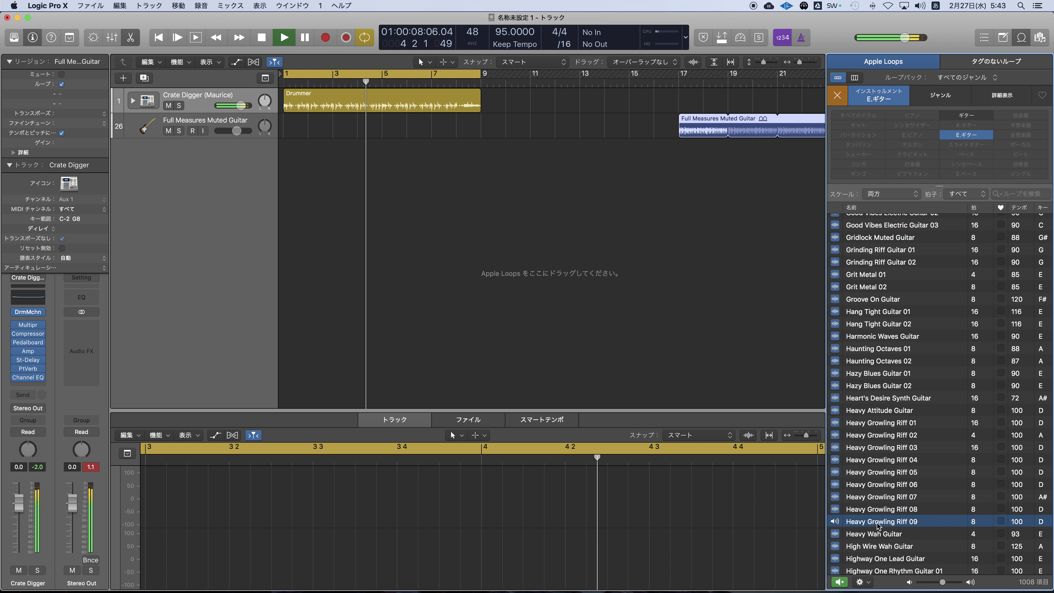
Preview the Highway One Lead Guitar and Highway One Rhythm Guitar 01 loops against the beat.
scroll(879, 518, "down", 4)
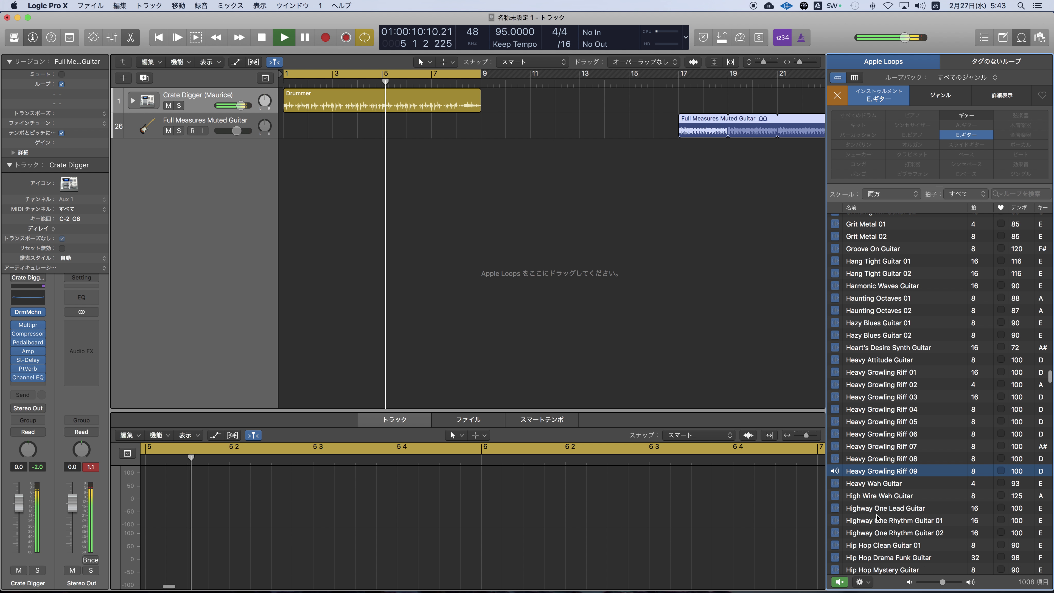
left_click(871, 513)
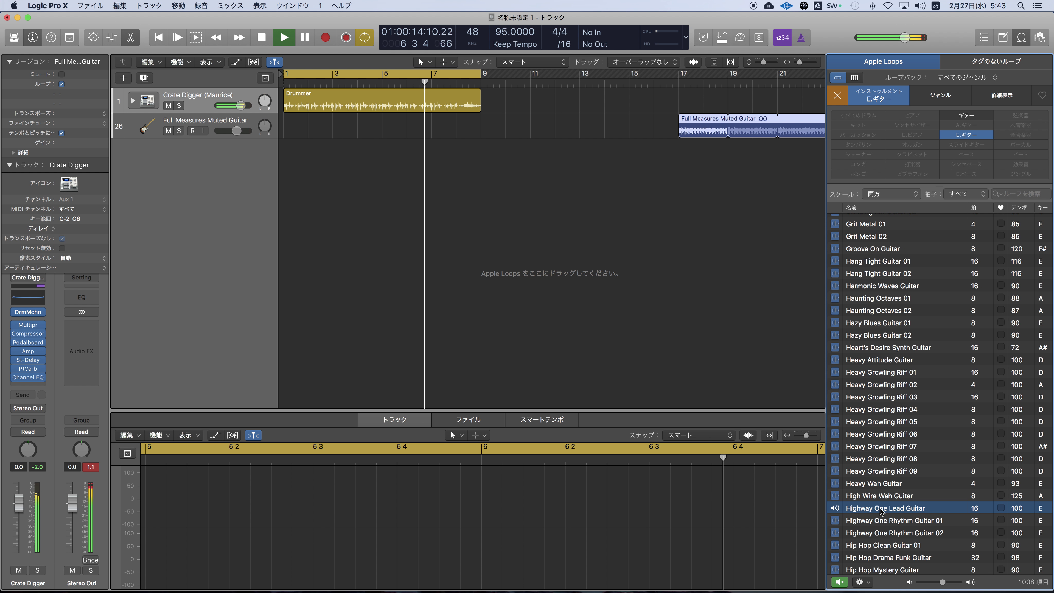
left_click(883, 522)
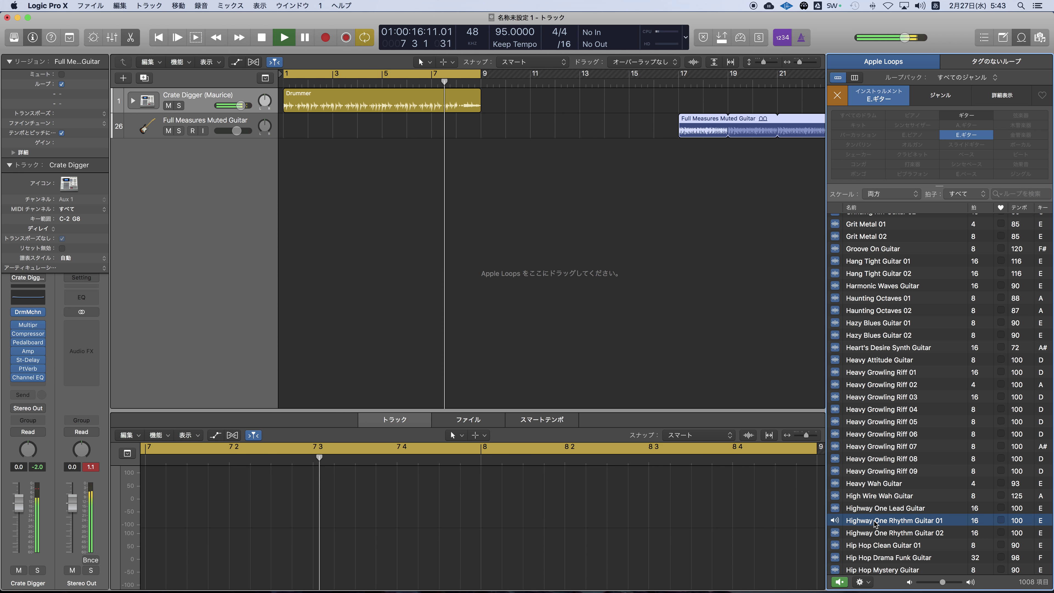
Preview the Hip Hop Clean Guitar 01 and Hip Hop Drama Funk Guitar loops against the beat.
scroll(883, 522, "down", 2)
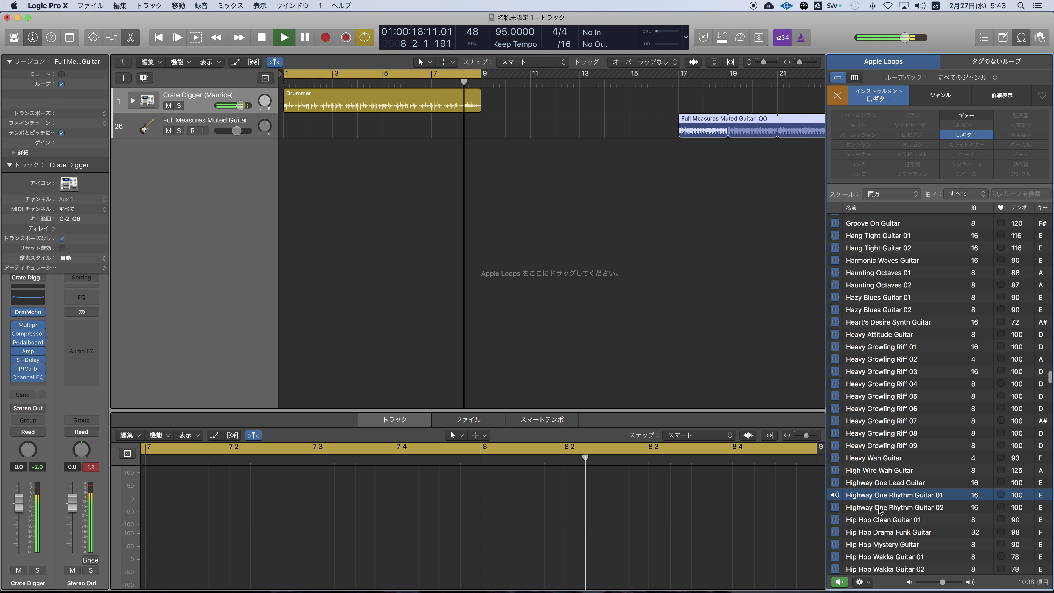
scroll(883, 522, "down", 2)
scroll(889, 513, "down", 2)
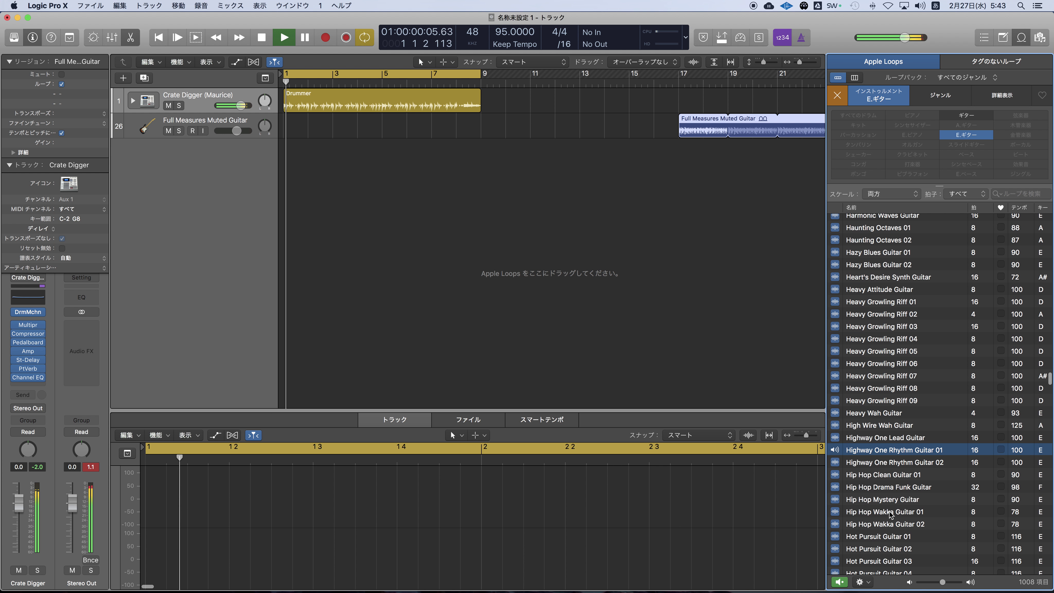
scroll(886, 536, "down", 4)
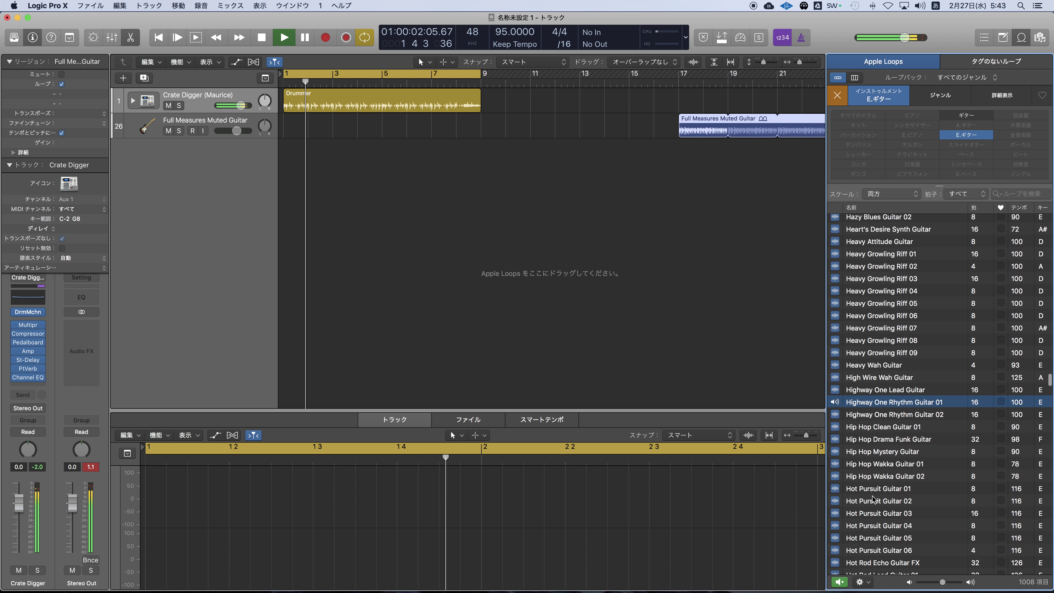
left_click(867, 426)
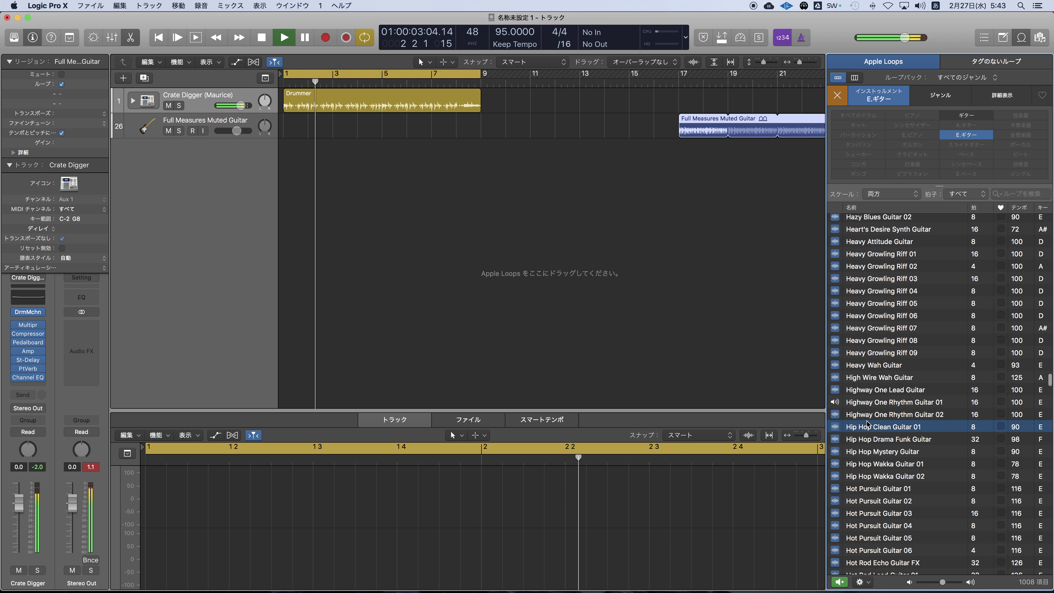
left_click(873, 440)
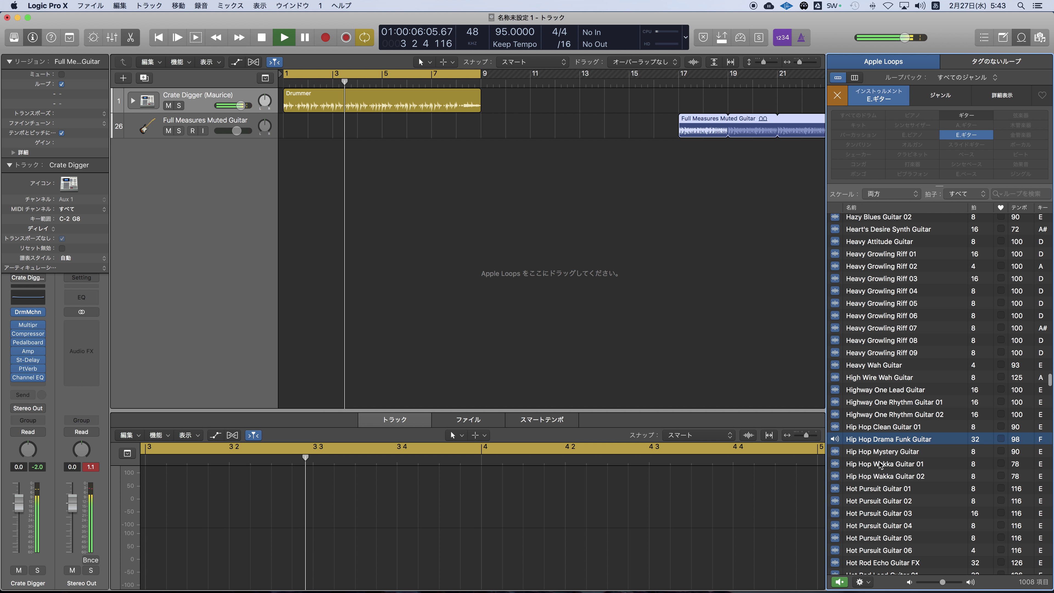
Preview Hot Pursuit Guitar 01, 04 and 06, Hot Rod Echo Guitar FX and Hot Rod Lead Guitar 01 against the beat.
left_click(871, 488)
scroll(873, 497, "down", 2)
scroll(875, 494, "down", 3)
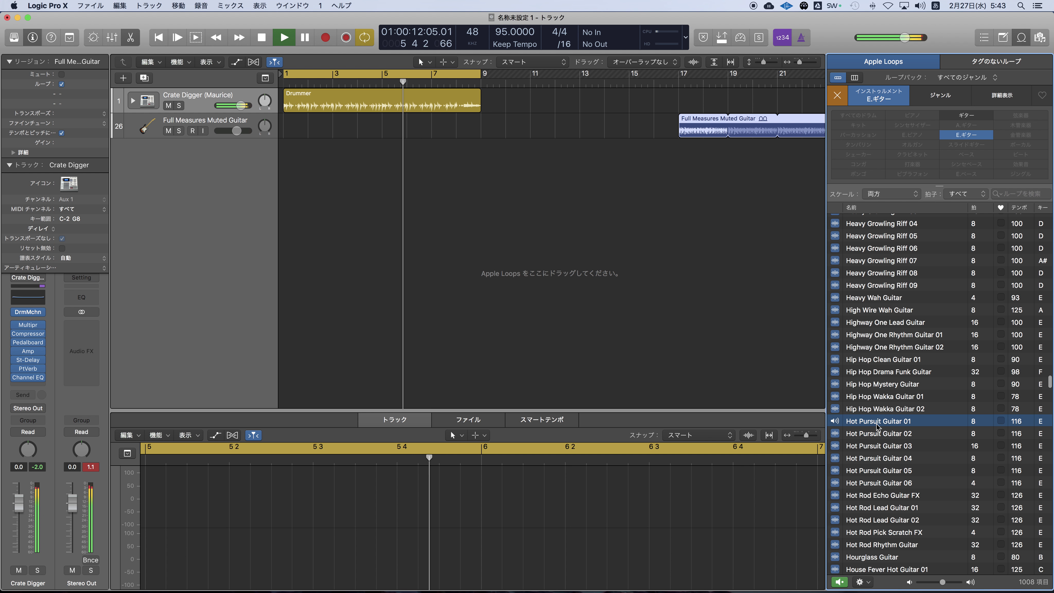
left_click(856, 459)
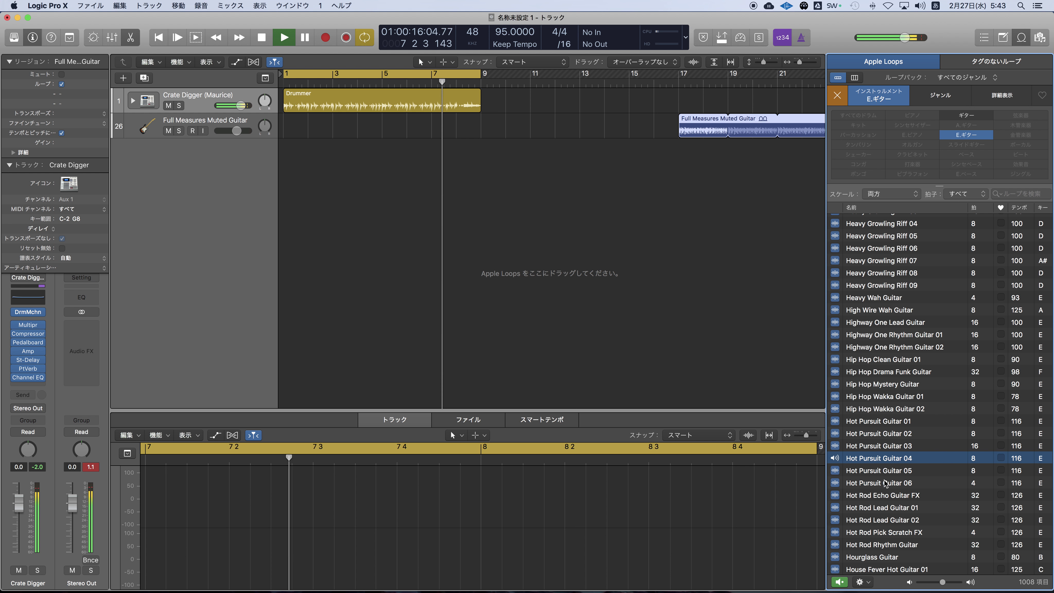
left_click(879, 483)
left_click(875, 497)
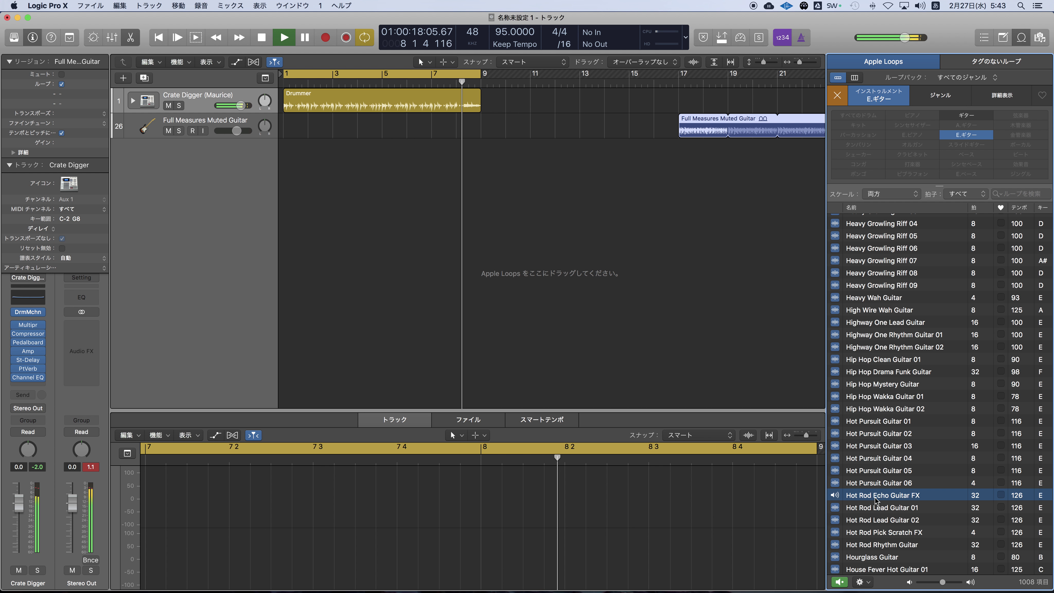
left_click(877, 508)
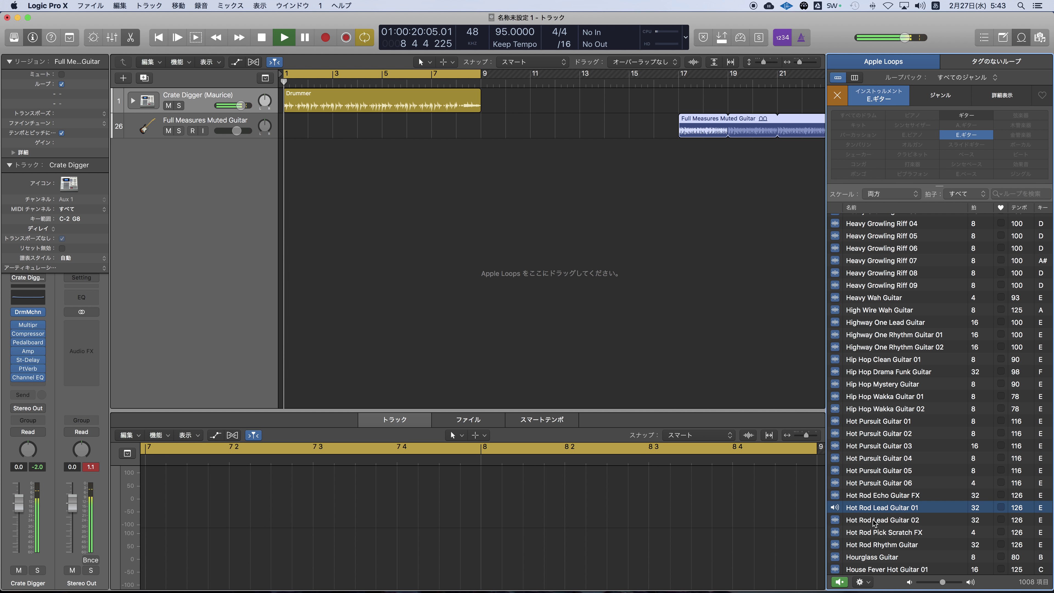
Preview the House Fever Hot Guitar 01 and House For You Guitar 01 loops against the beat.
scroll(875, 515, "down", 4)
scroll(873, 519, "down", 1)
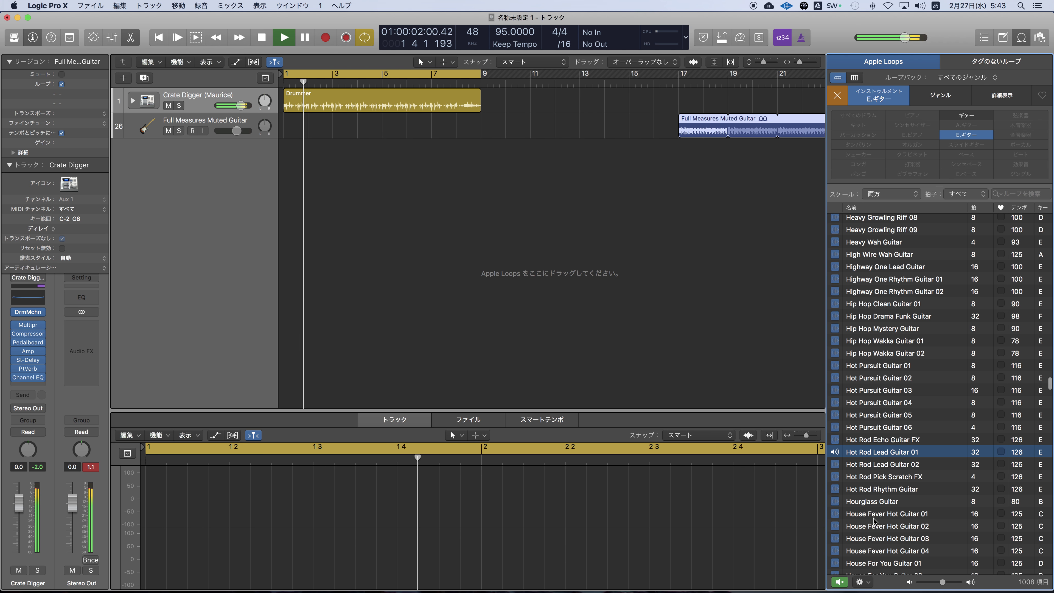
left_click(876, 519)
scroll(877, 519, "down", 2)
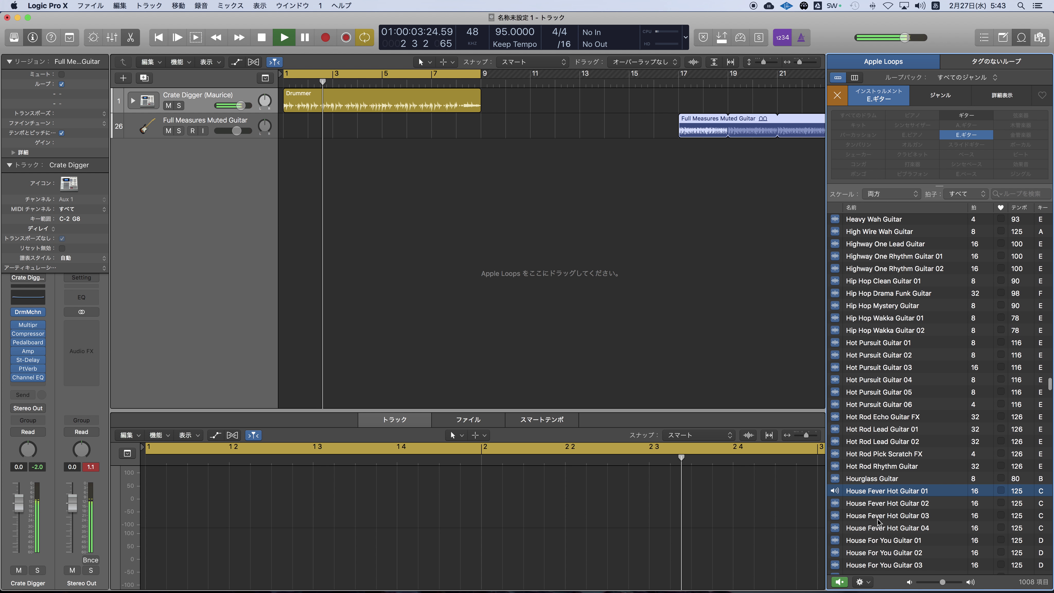
scroll(877, 519, "down", 3)
left_click(874, 499)
Sample the loops following the House For You Guitar set, through to Jamaican Anis Guitar 01, against the beat.
scroll(875, 511, "down", 4)
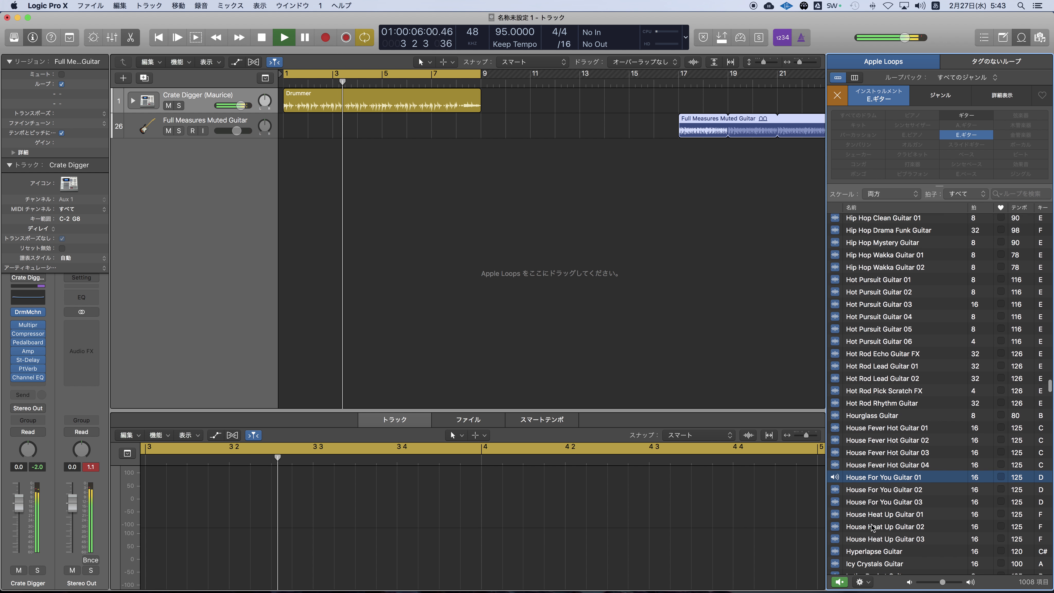
left_click(895, 544)
scroll(894, 545, "down", 6)
key("Down")
left_click(890, 540)
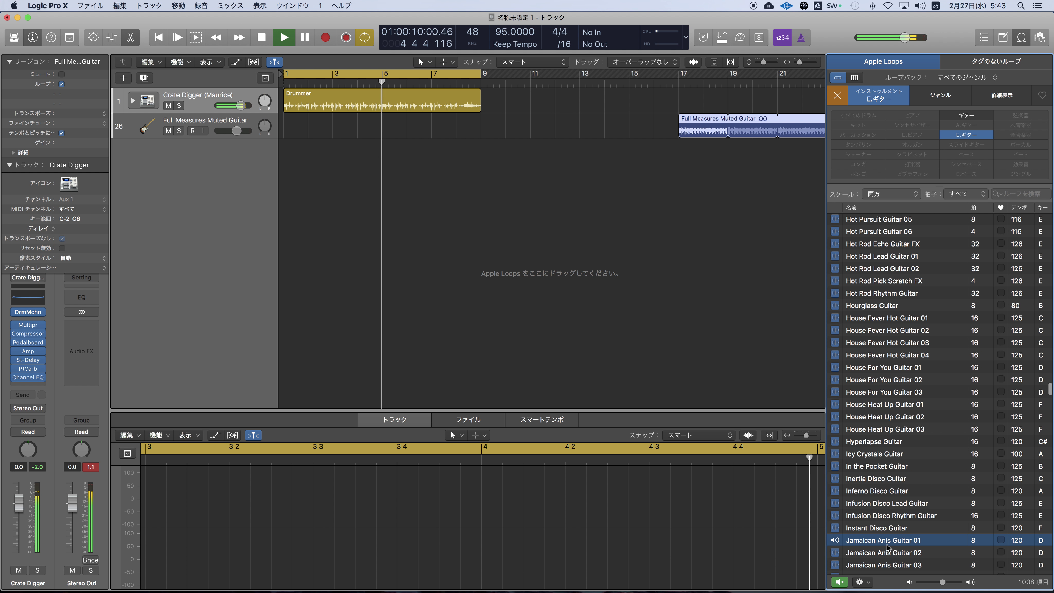
Sample loops further down the Jamaican guitar series and preview Jazz Hustle Guitar 01 against the beat.
scroll(883, 545, "down", 6)
left_click(866, 500)
scroll(875, 504, "down", 11)
left_click(875, 486)
scroll(875, 491, "down", 12)
left_click(875, 527)
Preview the Kick Start Lead Guitar, Laid Back Classic 01 and Laid Back Dream 02 loops against the beat.
scroll(876, 529, "down", 9)
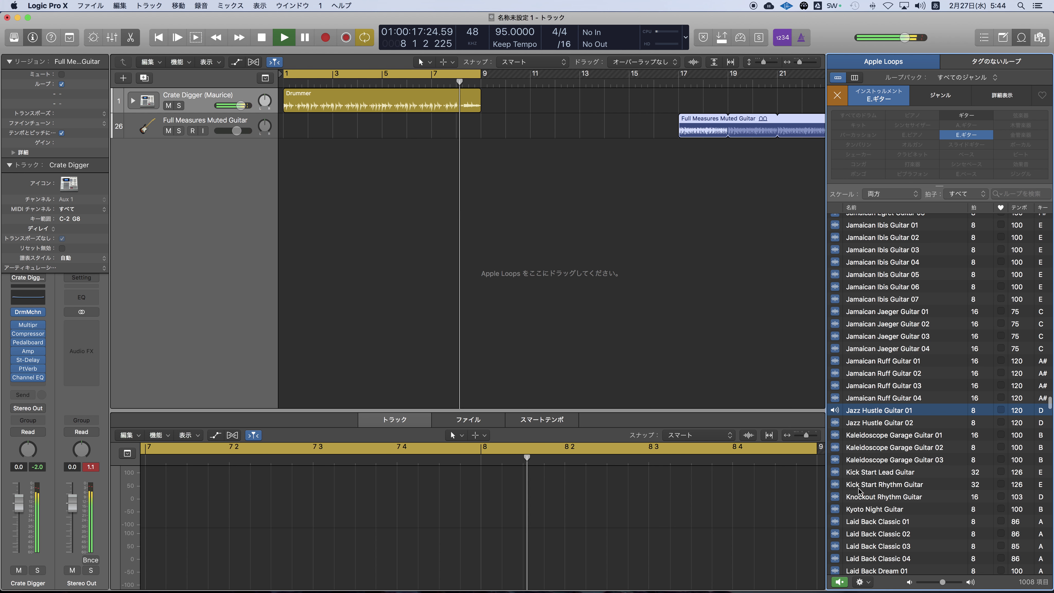
left_click(880, 472)
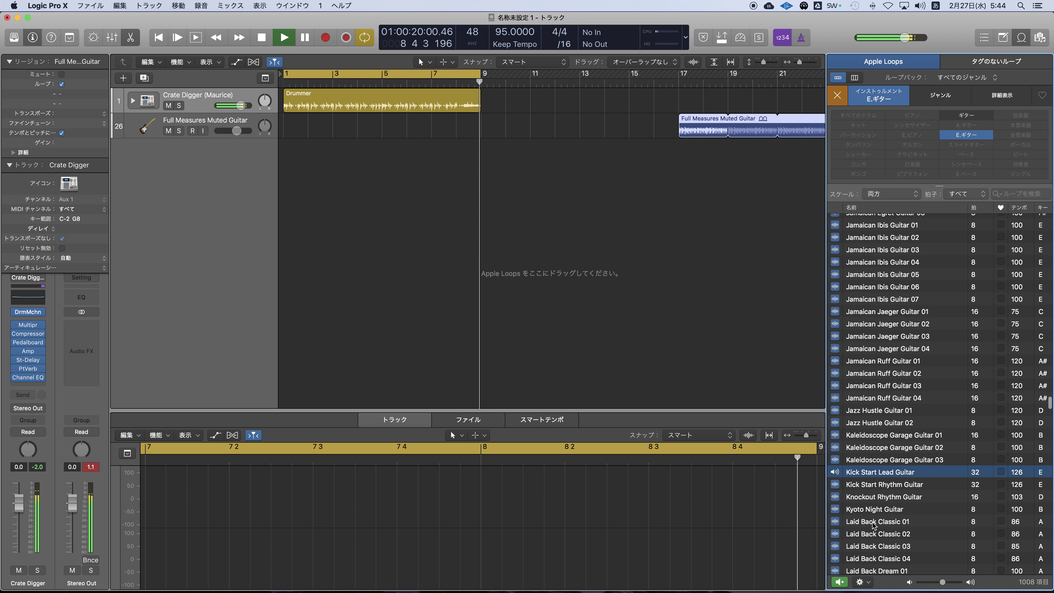
left_click(876, 522)
scroll(873, 515, "down", 5)
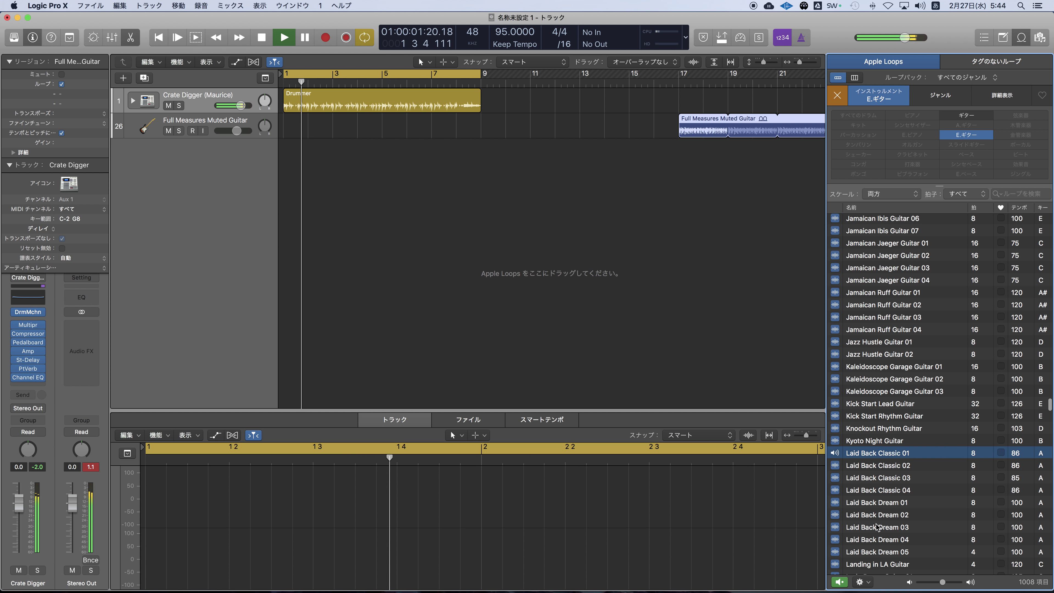
left_click(869, 515)
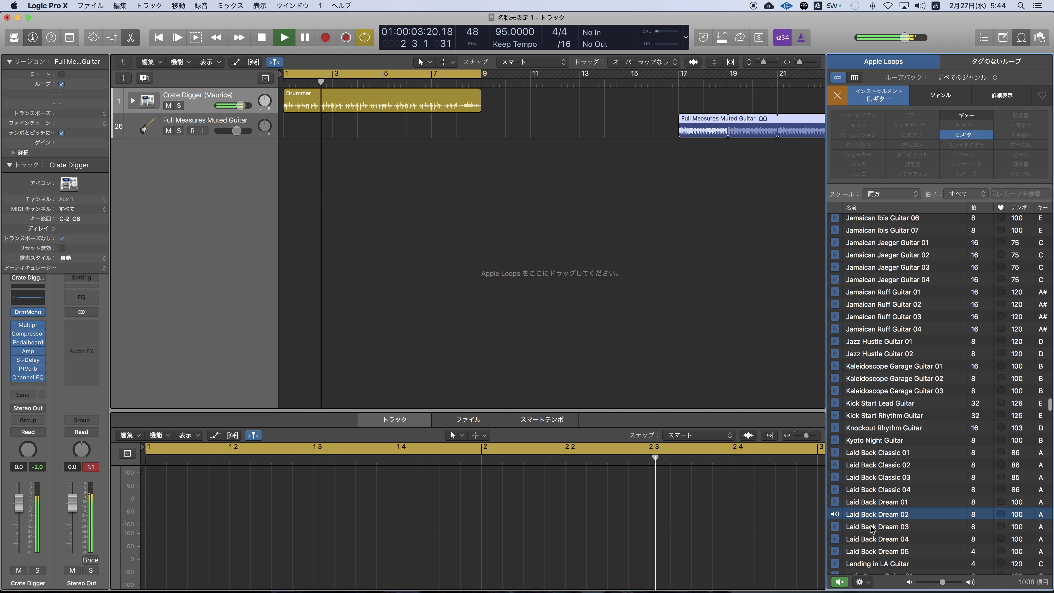
Preview the M Style Guitar 01 loop and another guitar loop further down the list against the beat.
scroll(870, 523, "down", 15)
left_click(873, 550)
scroll(876, 498, "down", 12)
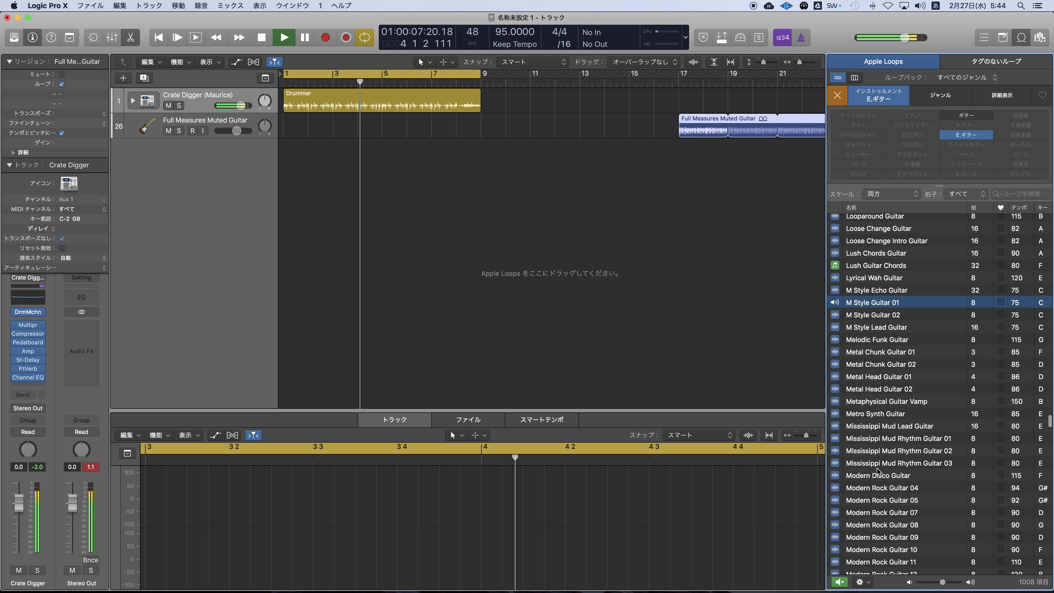
left_click(868, 470)
Compare the Metal Chunk Guitar 01 and 02 and Metal Head Guitar 01 and 02 loops against the beat.
left_click(863, 355)
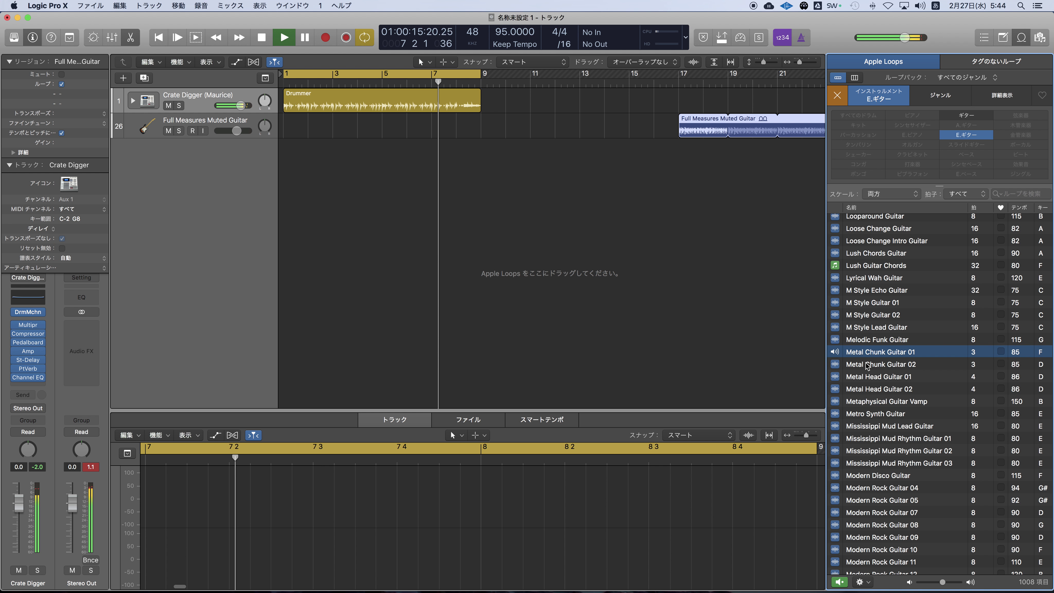
left_click(865, 365)
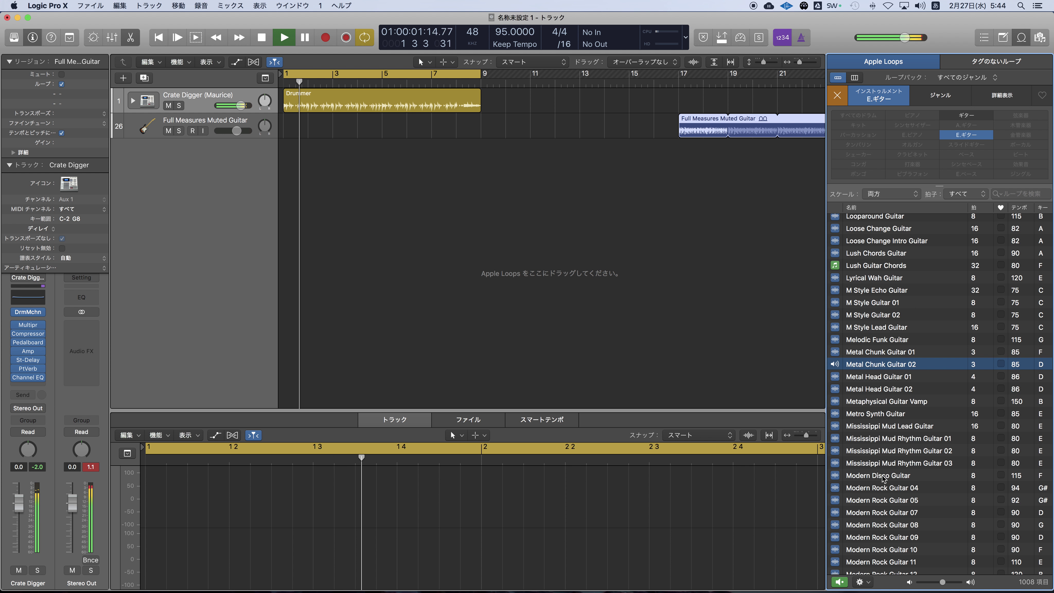
left_click(869, 377)
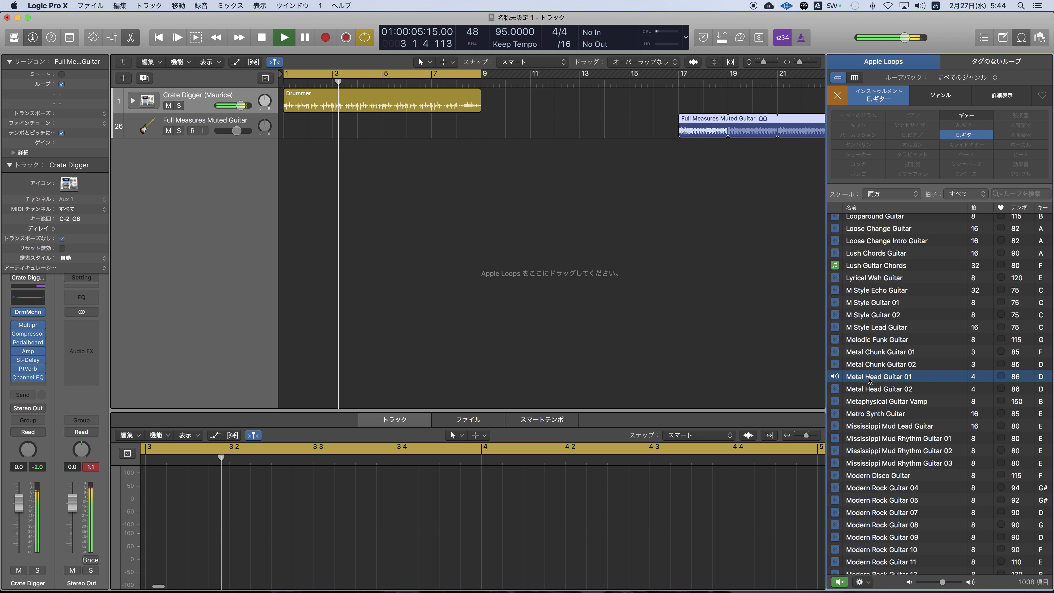
left_click(867, 390)
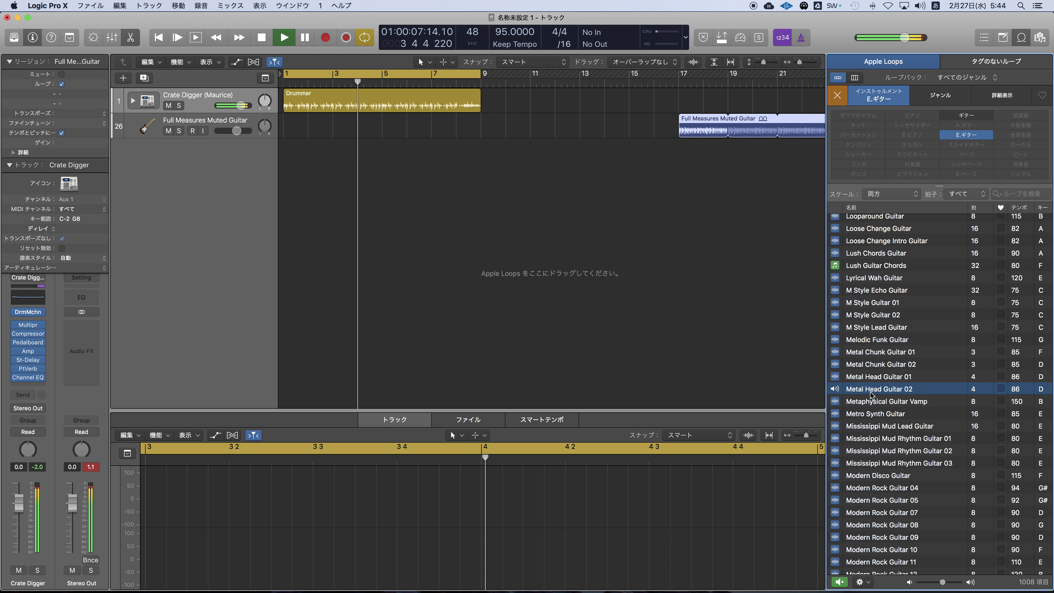
Preview the Monster Speed Metal 01, 02, 06 and 07 loops against the beat.
scroll(870, 392, "down", 6)
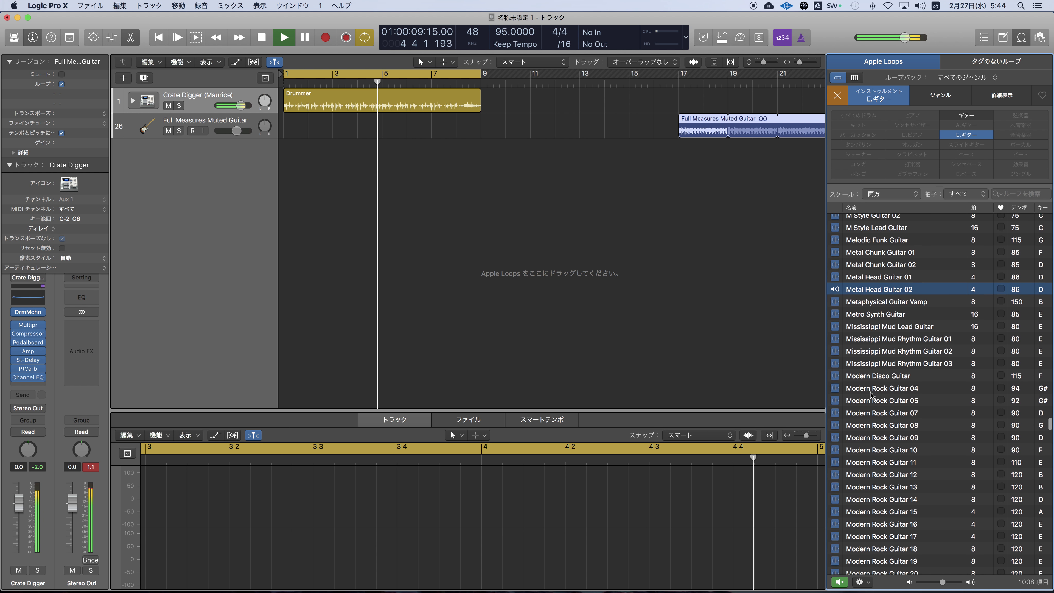
scroll(867, 415, "down", 3)
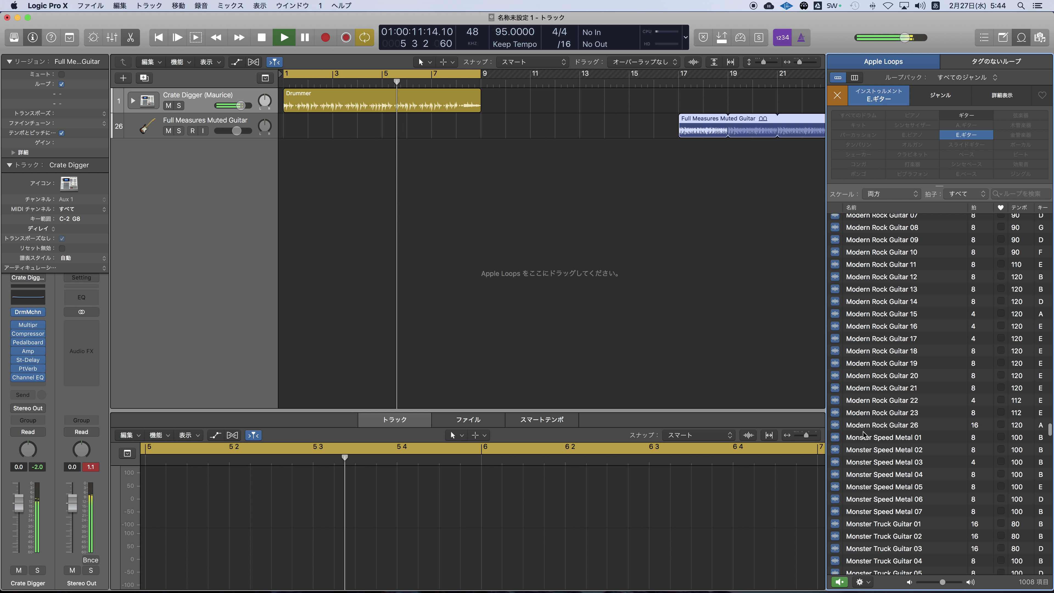
left_click(867, 437)
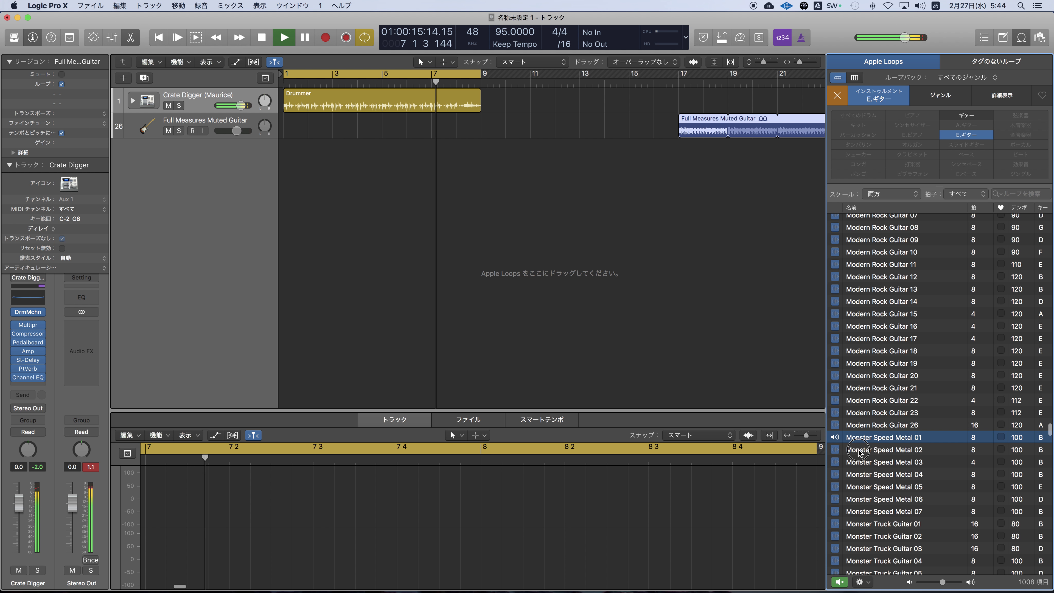
key("Down")
scroll(871, 465, "down", 2)
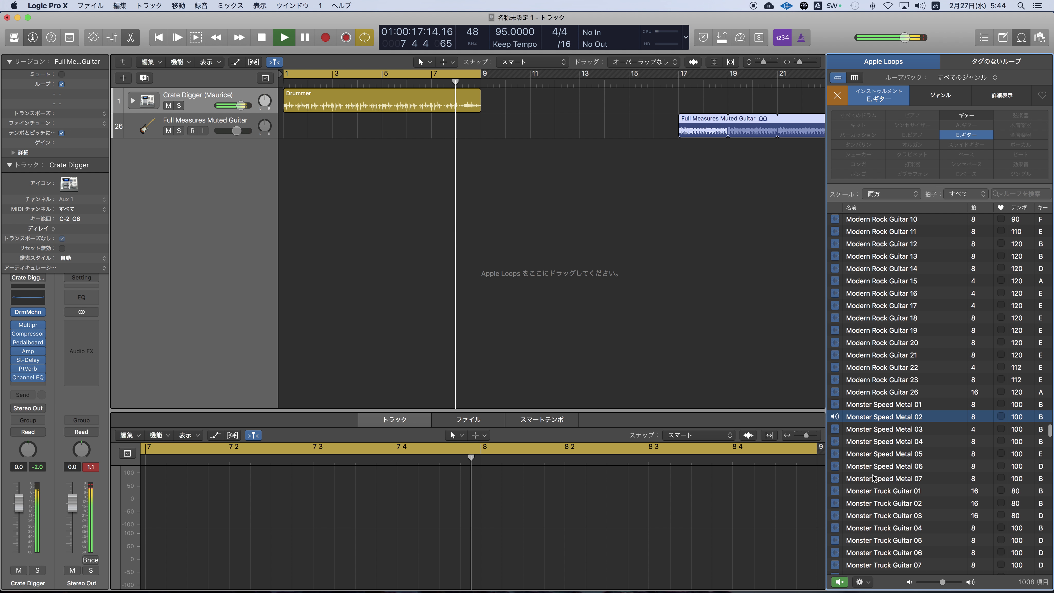
left_click(863, 468)
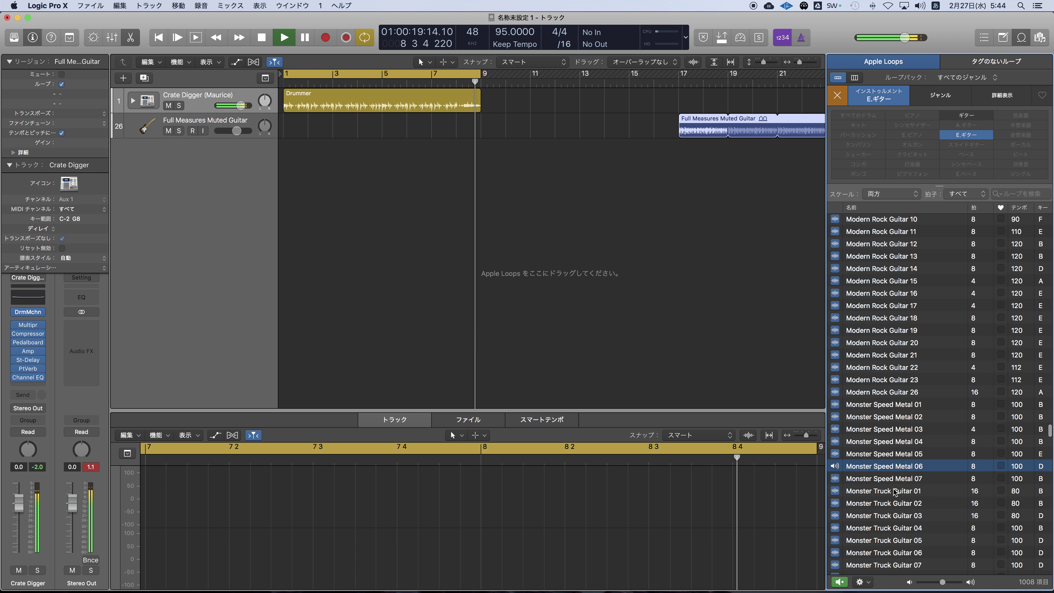
left_click(865, 479)
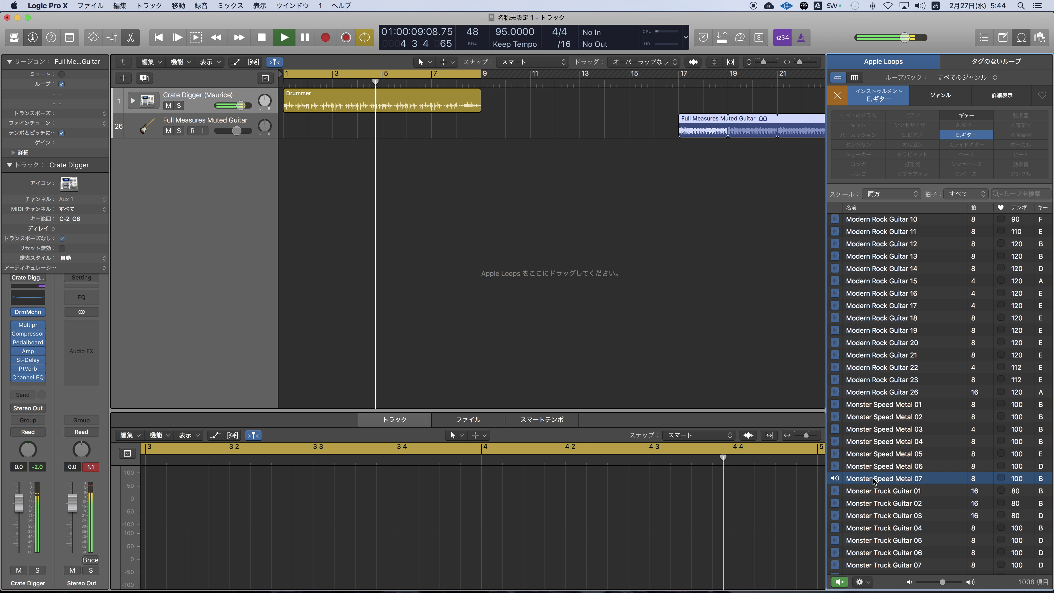
Place the Monster Speed Metal 07 loop on the Full Measures Muted Guitar track at bar 1, beneath the Drummer region, and play it with the beat.
left_click_drag(870, 481, 443, 154)
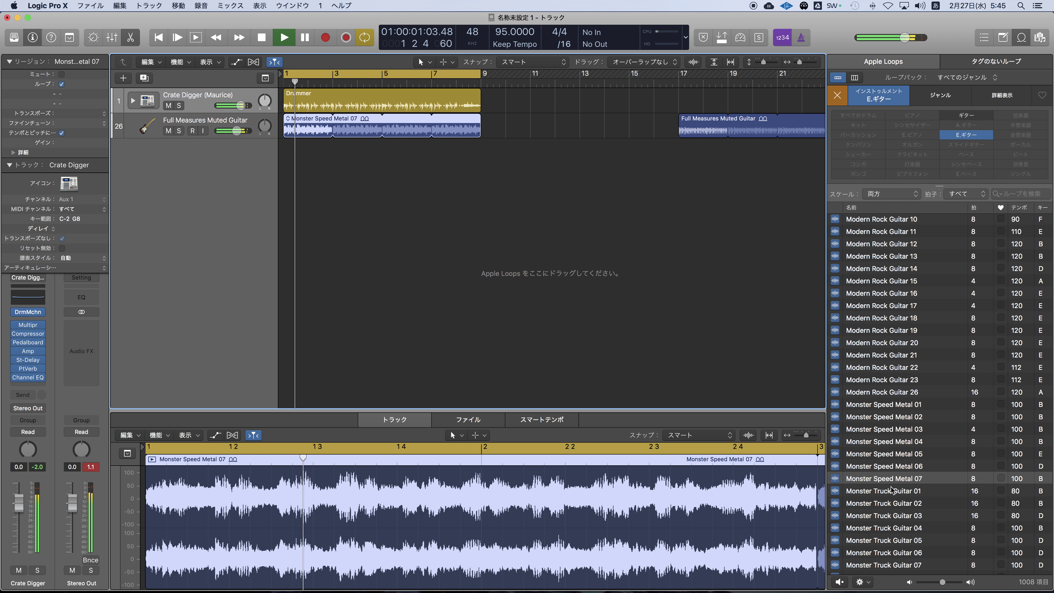
left_click(871, 479)
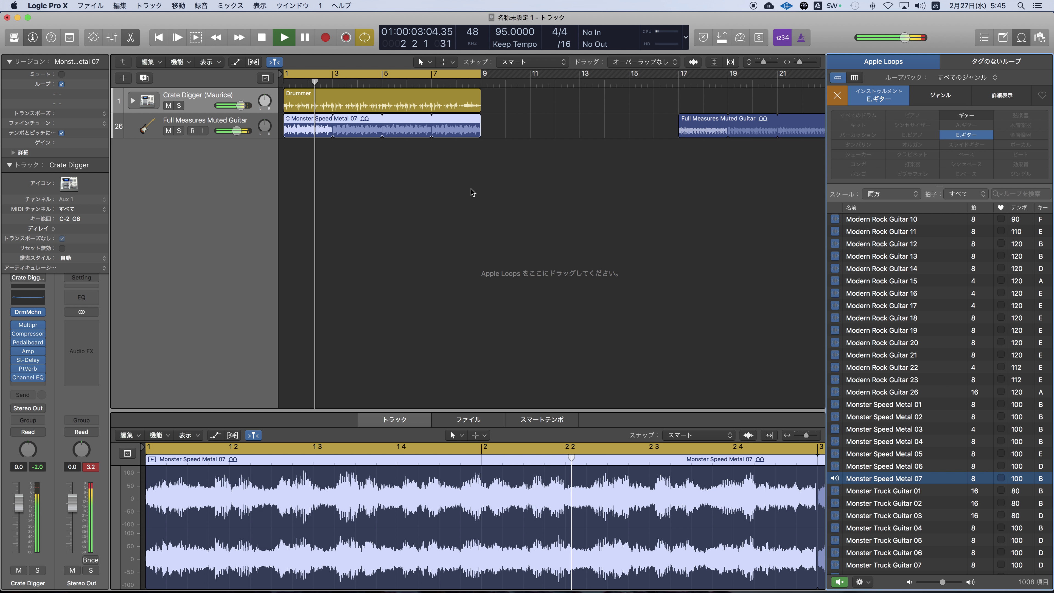
left_click(391, 166)
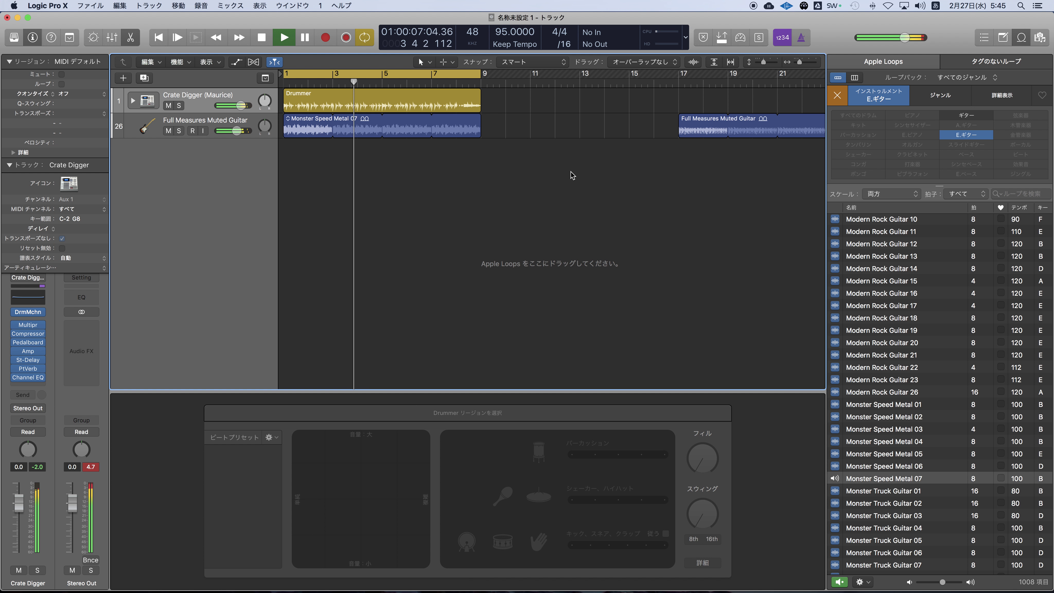
Preview the Monster Truck Guitar 01, 02 and 04 loops on their own with project playback stopped.
left_click(870, 493)
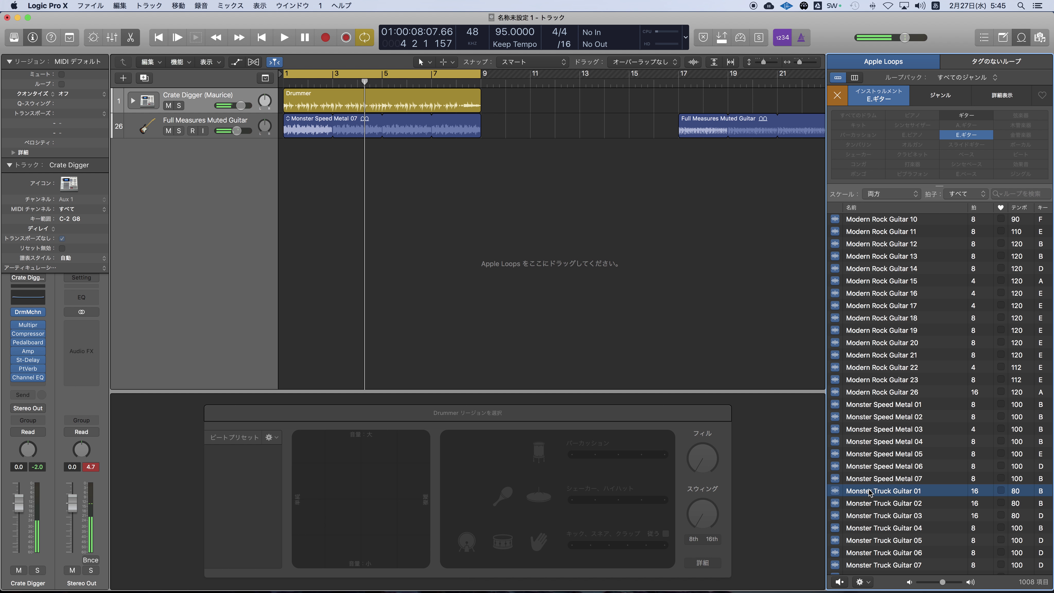
left_click(870, 505)
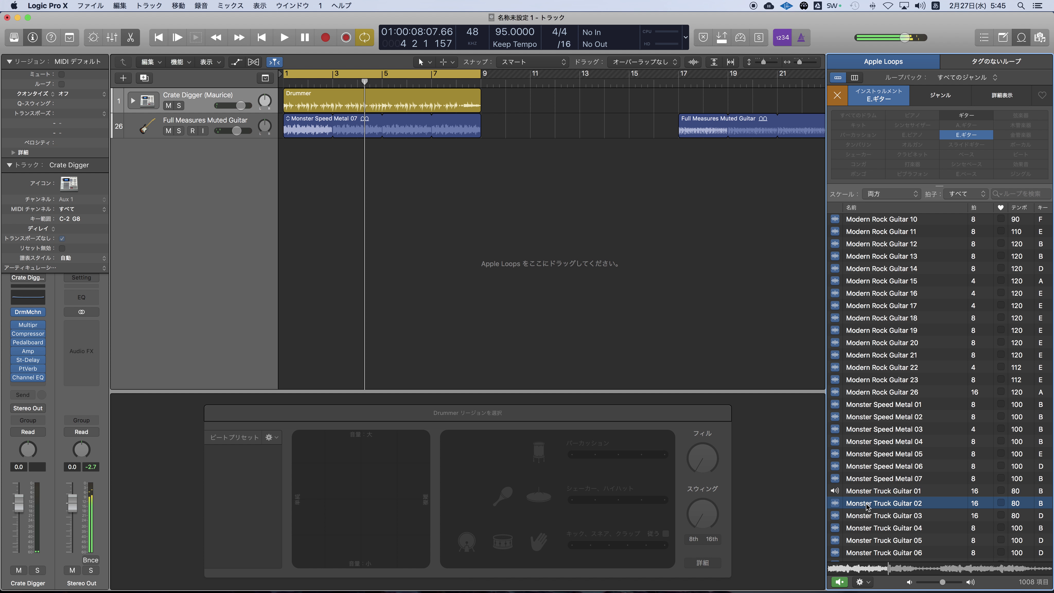
scroll(870, 504, "down", 2)
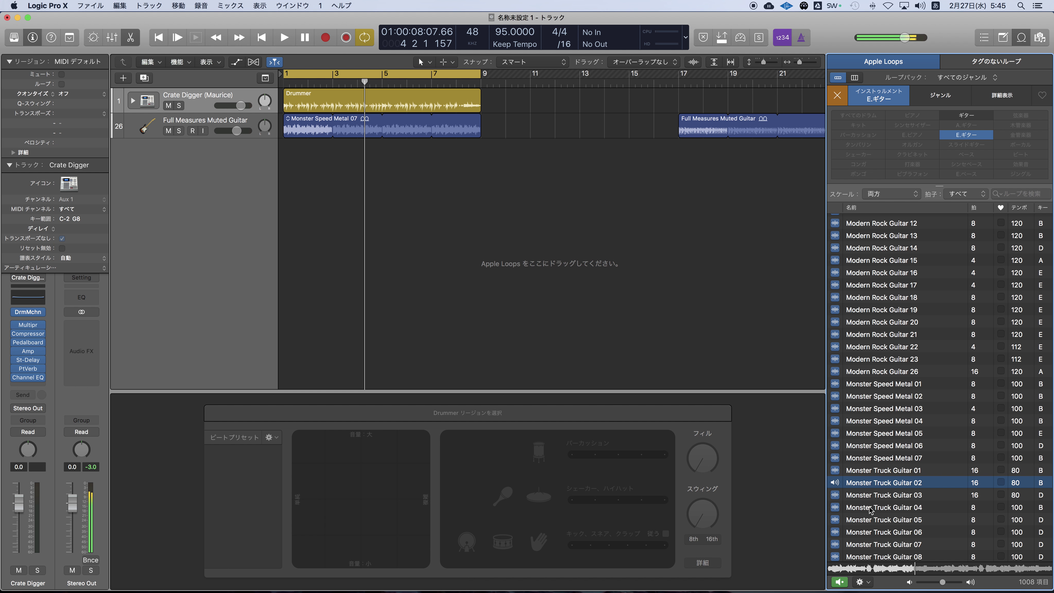
left_click(867, 507)
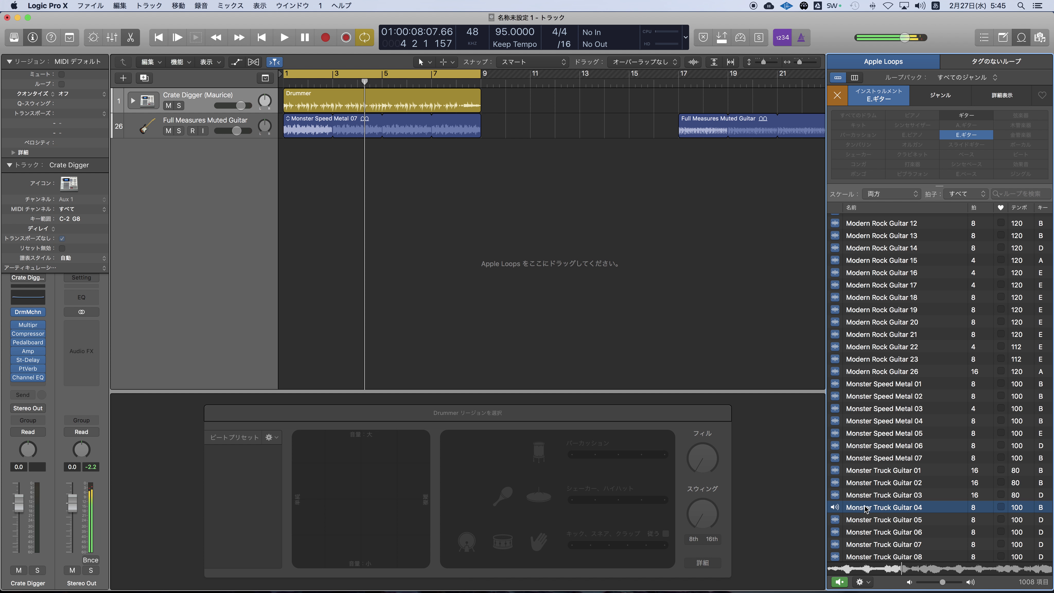
Sort the electric guitar loops by key and preview the B-key loops from Kyoto Night Guitar through Modern Rock Guitar 13.
scroll(866, 509, "down", 7)
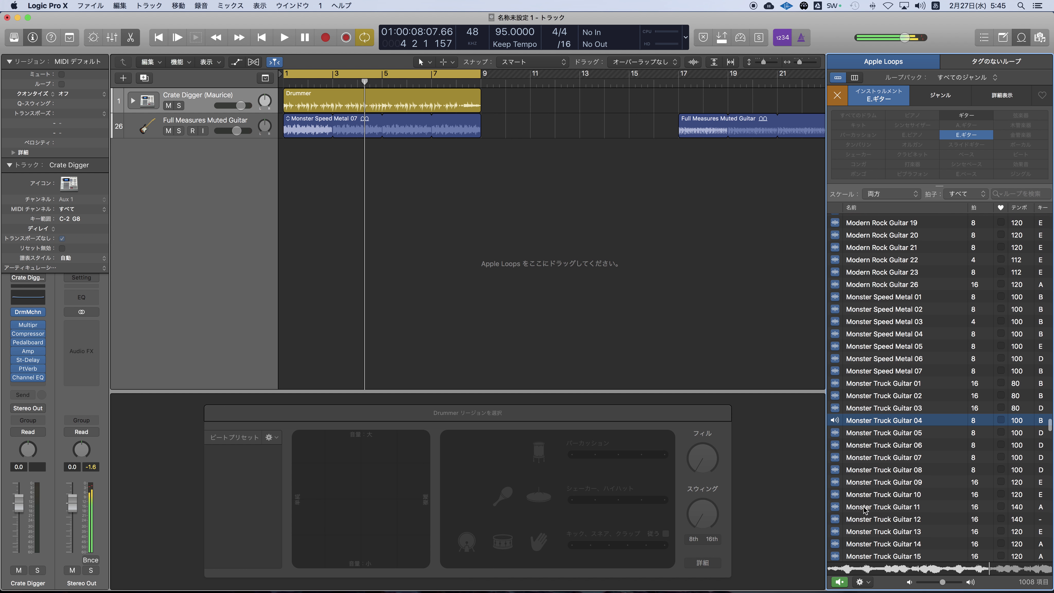
scroll(865, 510, "up", 1)
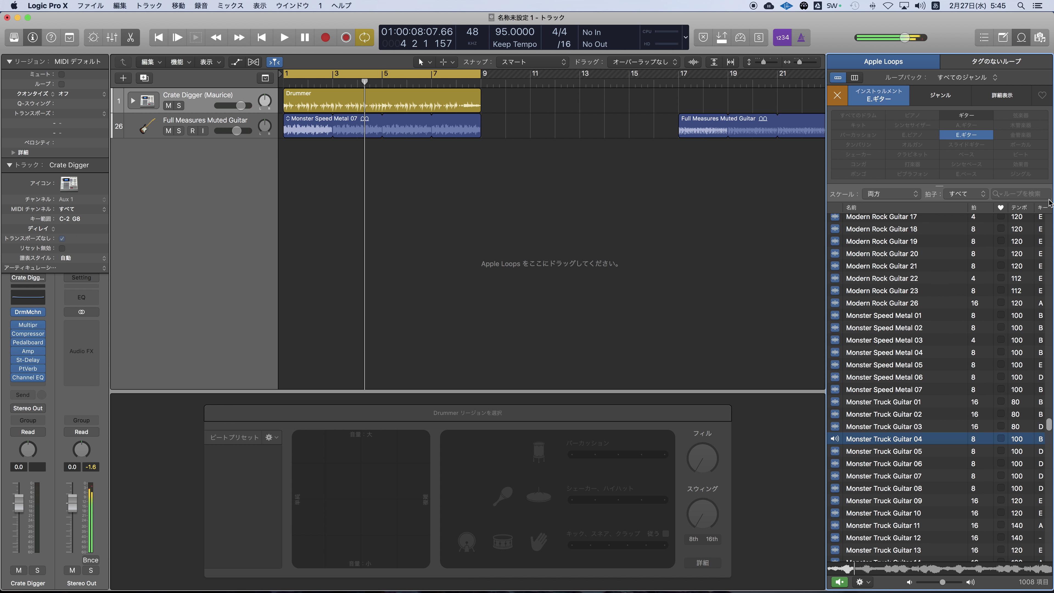
left_click(1042, 209)
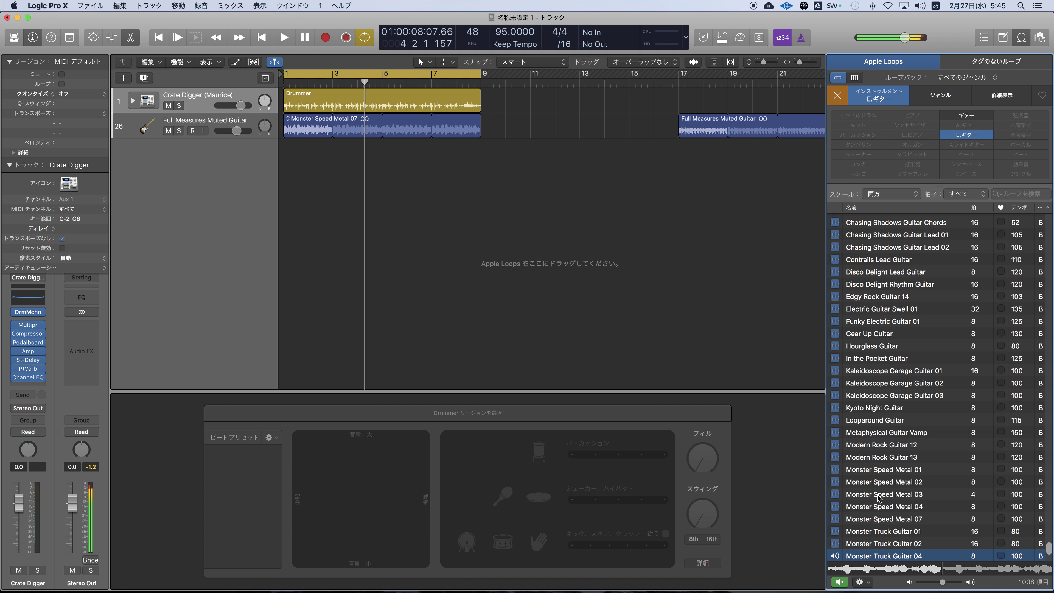
left_click(885, 411)
left_click(886, 423)
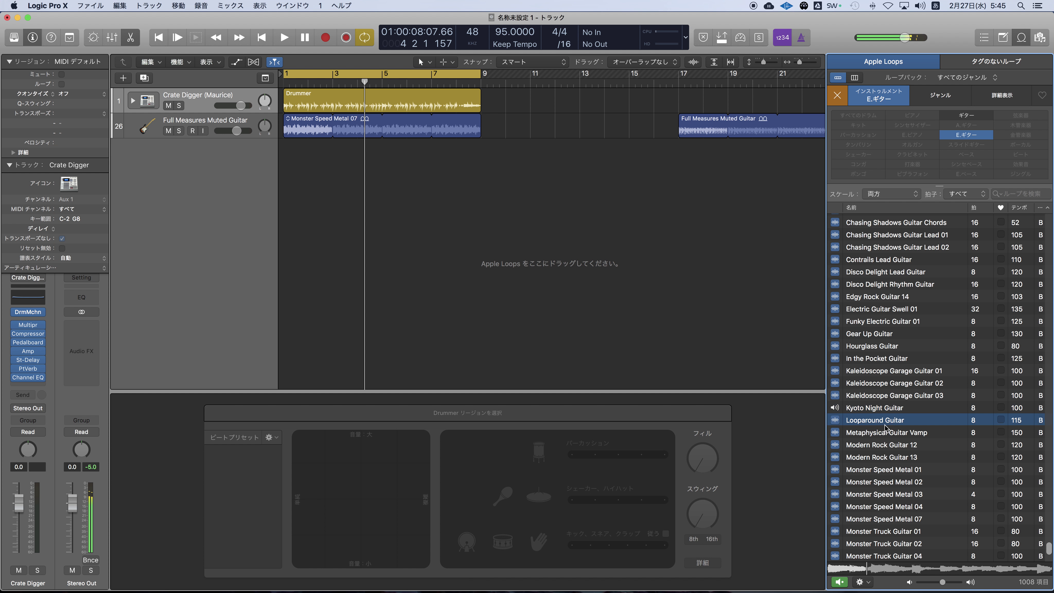
left_click(885, 434)
left_click(888, 445)
left_click(891, 457)
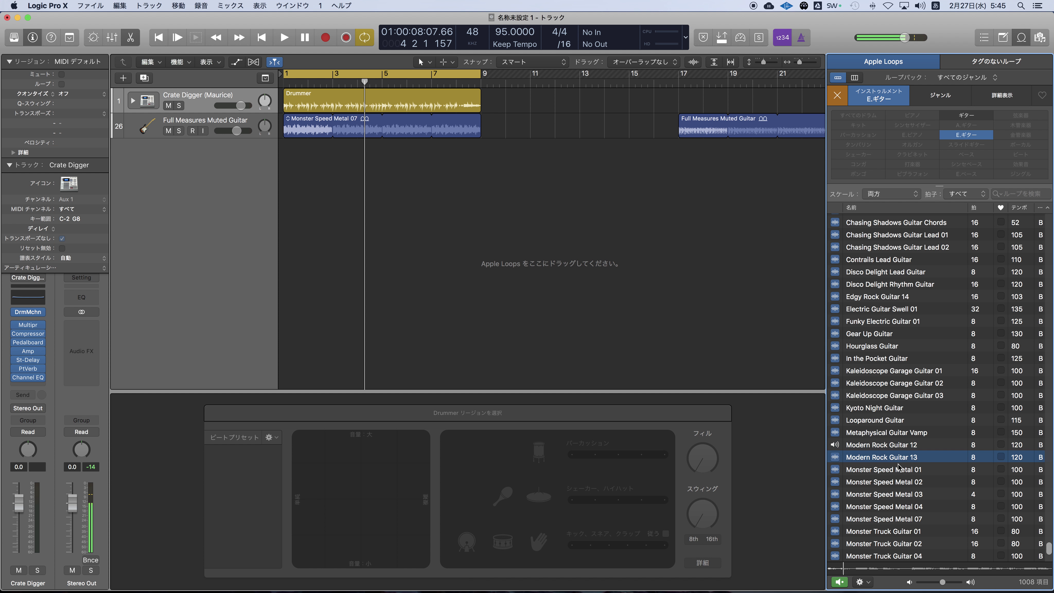
Preview the Monster Speed Metal 01, 02, 03, 04 and 07 loops in the key-sorted list.
left_click(897, 471)
left_click(898, 483)
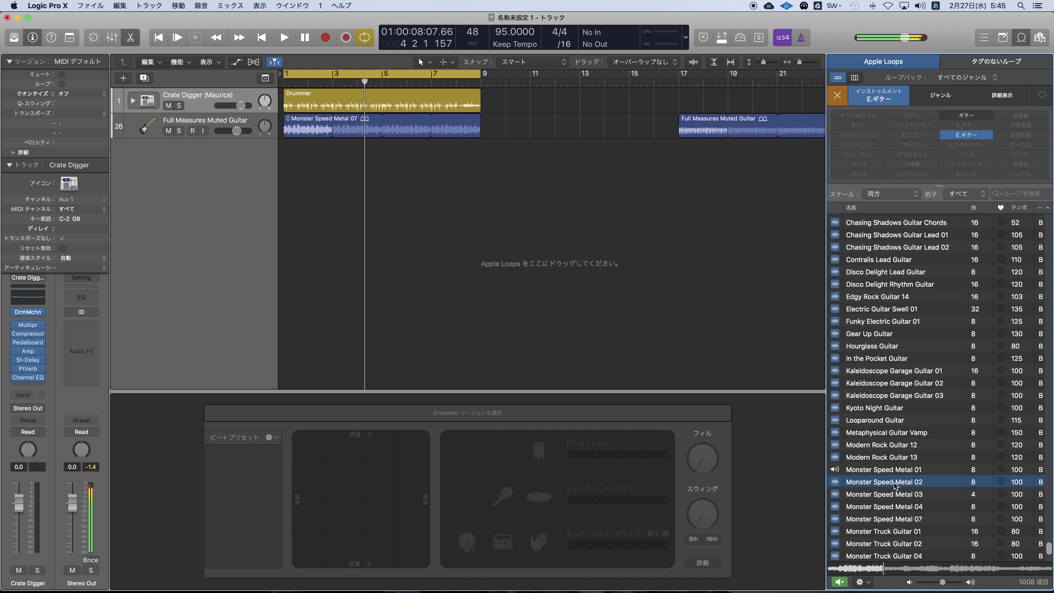
left_click(897, 495)
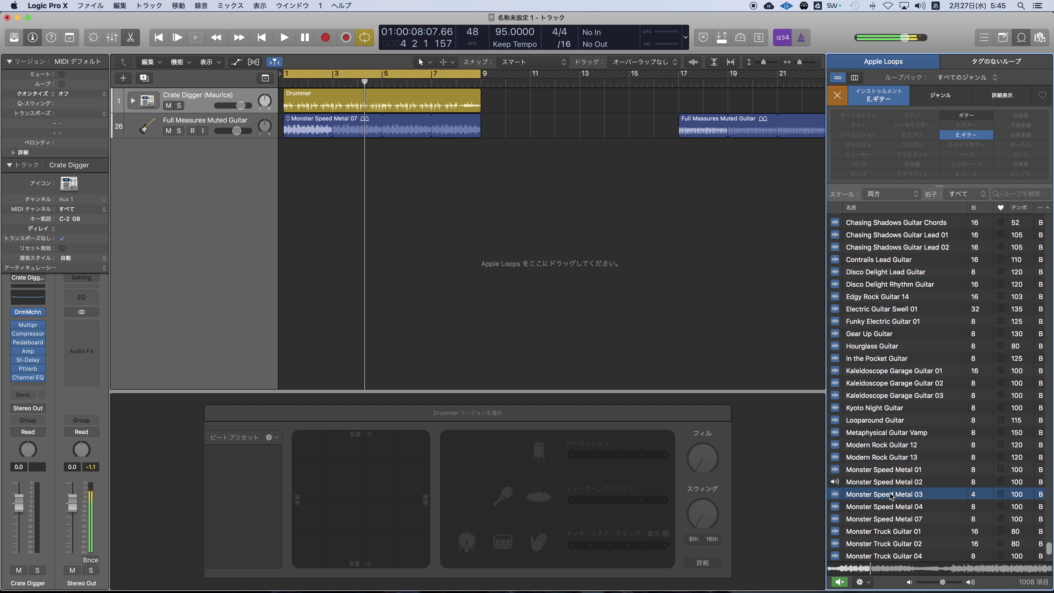
left_click(879, 509)
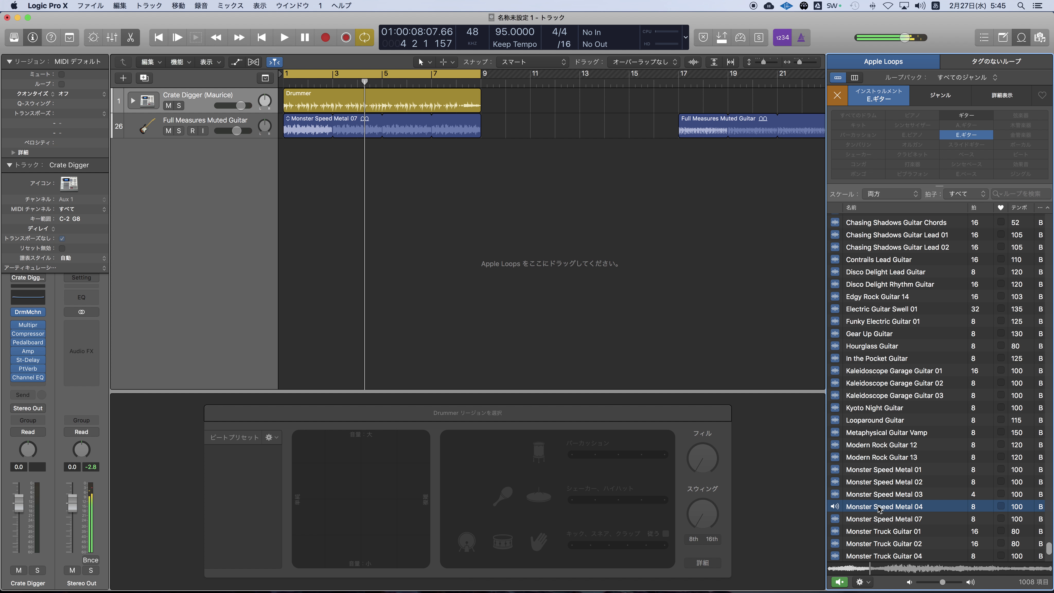
left_click(879, 522)
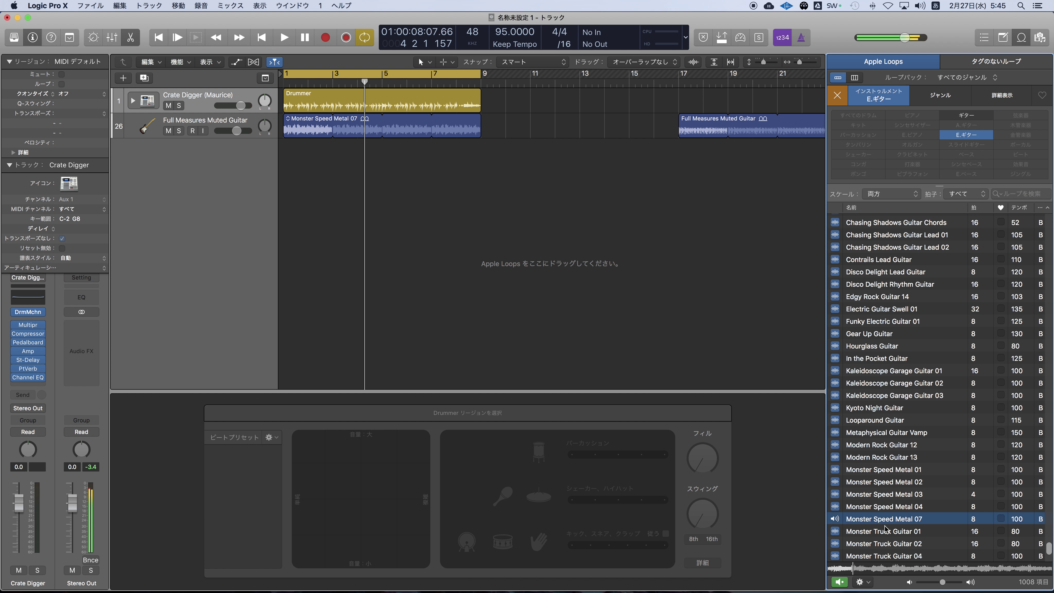
Compare the Monster Truck Guitar 01, 02 and 04 loops with Monster Speed Metal 07.
scroll(883, 511, "down", 3)
left_click(878, 481)
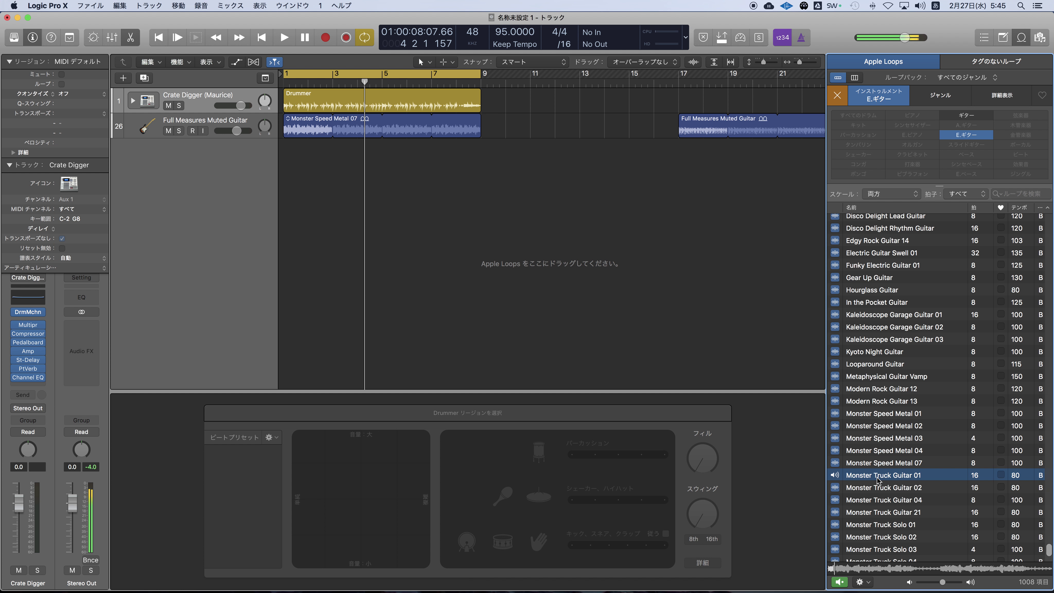
left_click(876, 489)
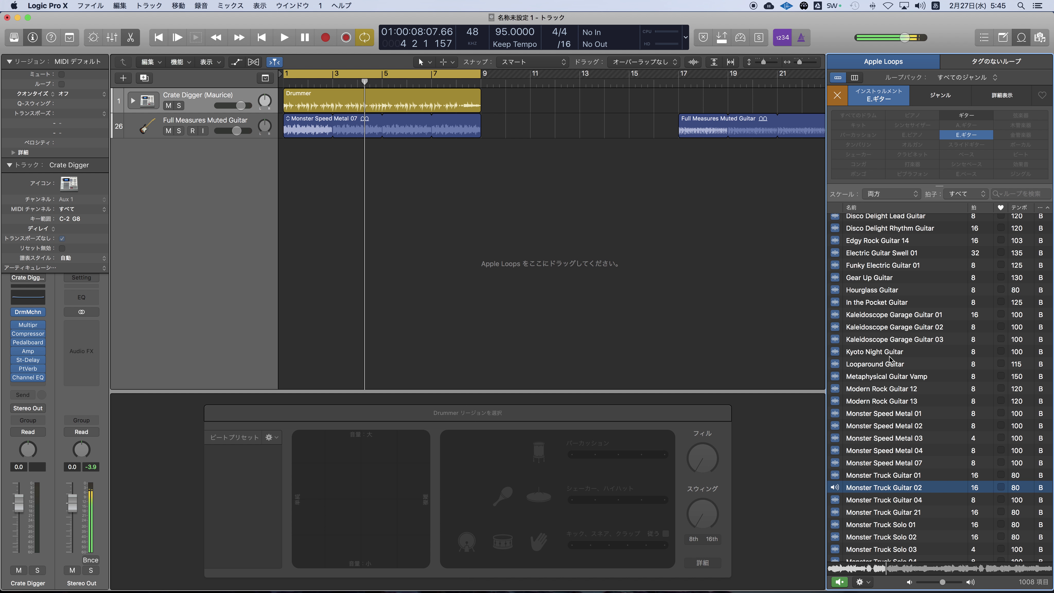
left_click(871, 464)
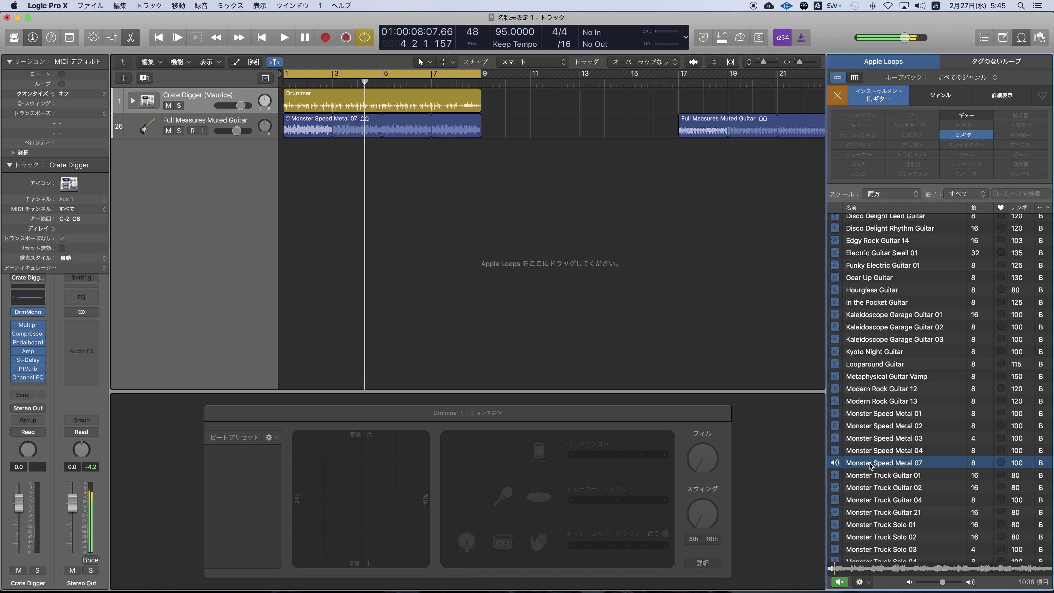
left_click(876, 501)
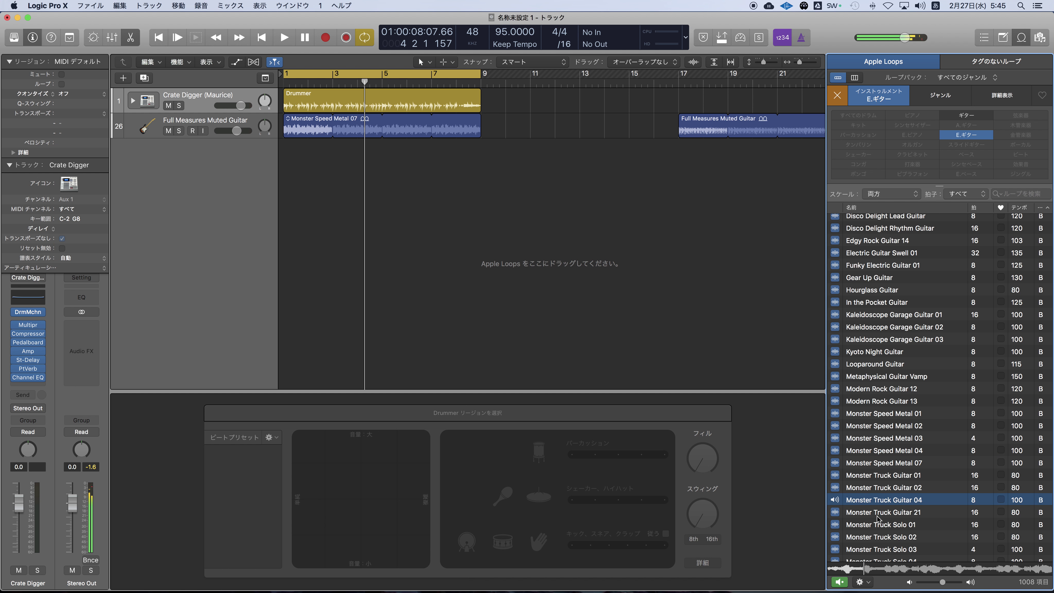
Preview the Monster Truck Solo 01, 02, 03, 04 and 09 loops.
scroll(913, 490, "down", 3)
left_click(885, 474)
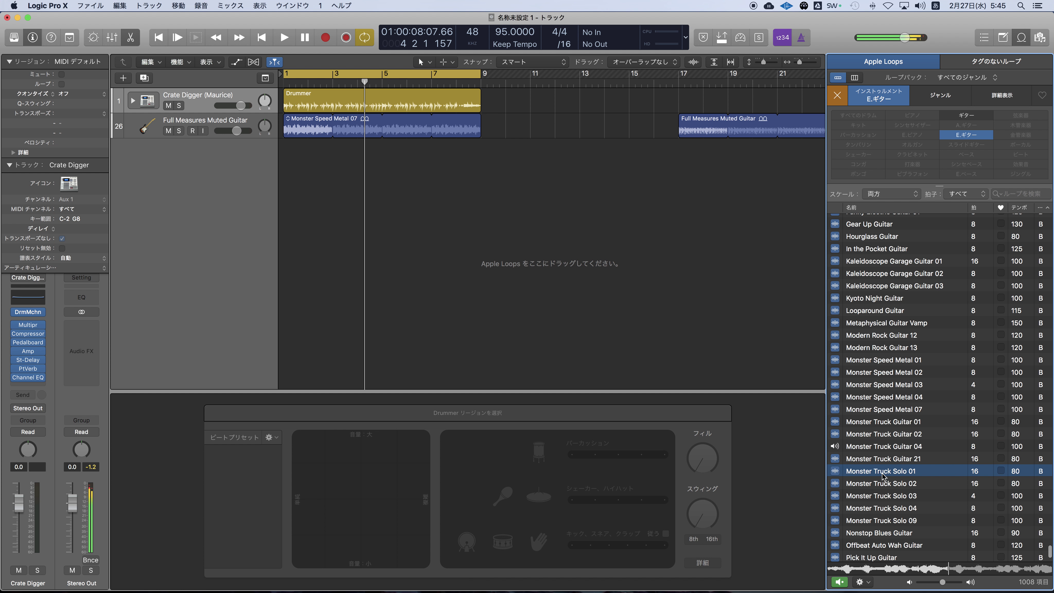
left_click(883, 484)
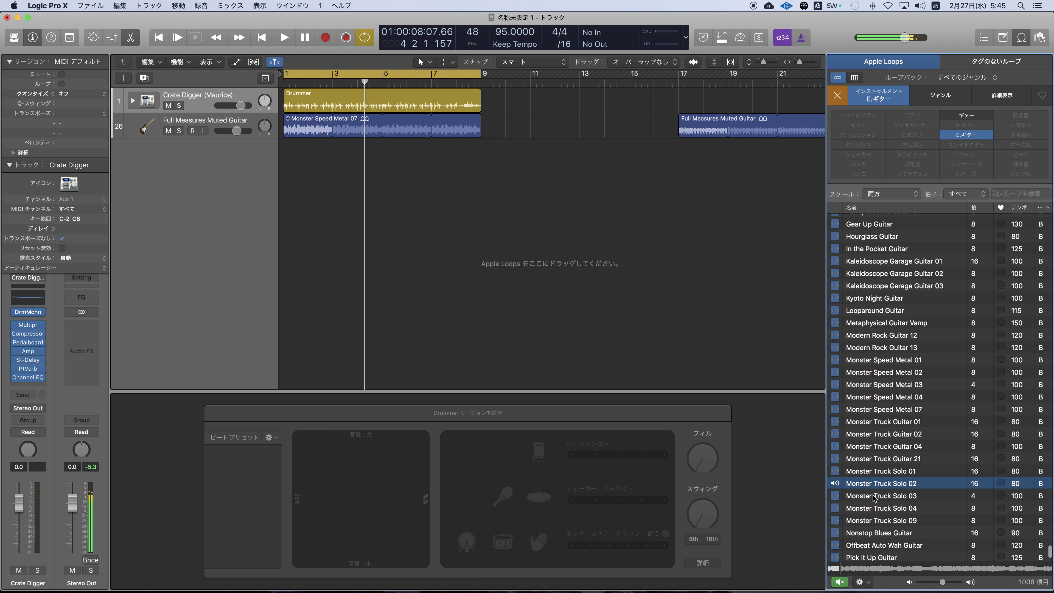
left_click(873, 496)
left_click(867, 512)
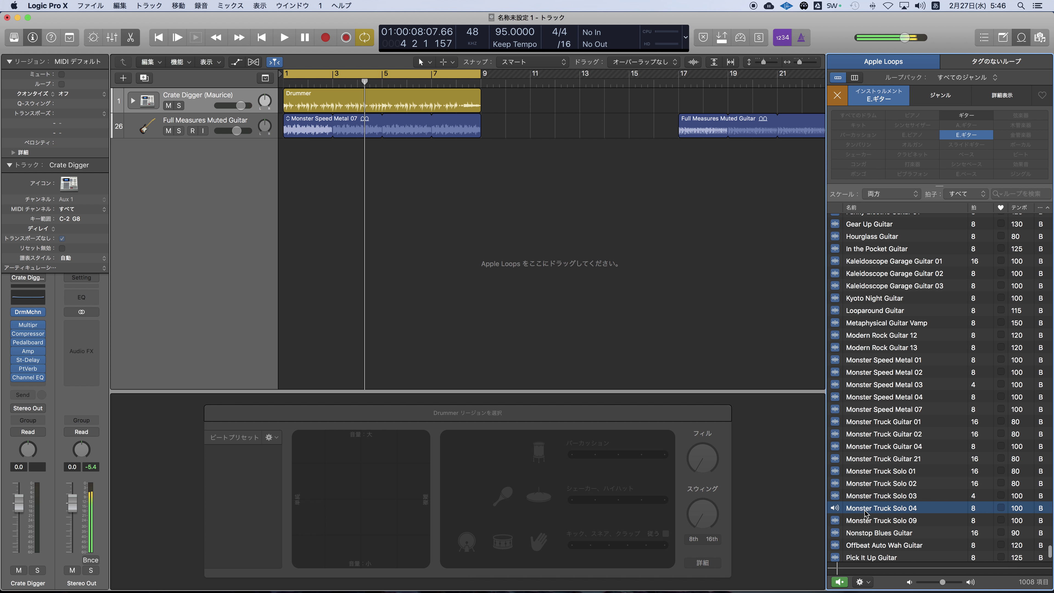
left_click(870, 522)
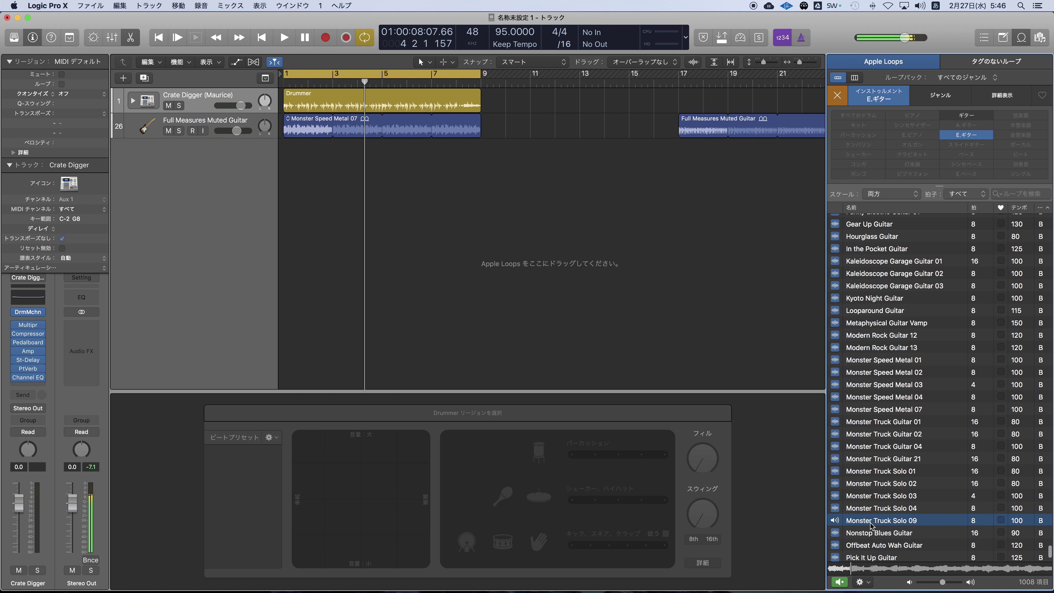
Preview Nonstop Blues Guitar and Offbeat Auto Wah Guitar, then return to Monster Truck Solo 09 for comparison.
scroll(886, 509, "down", 3)
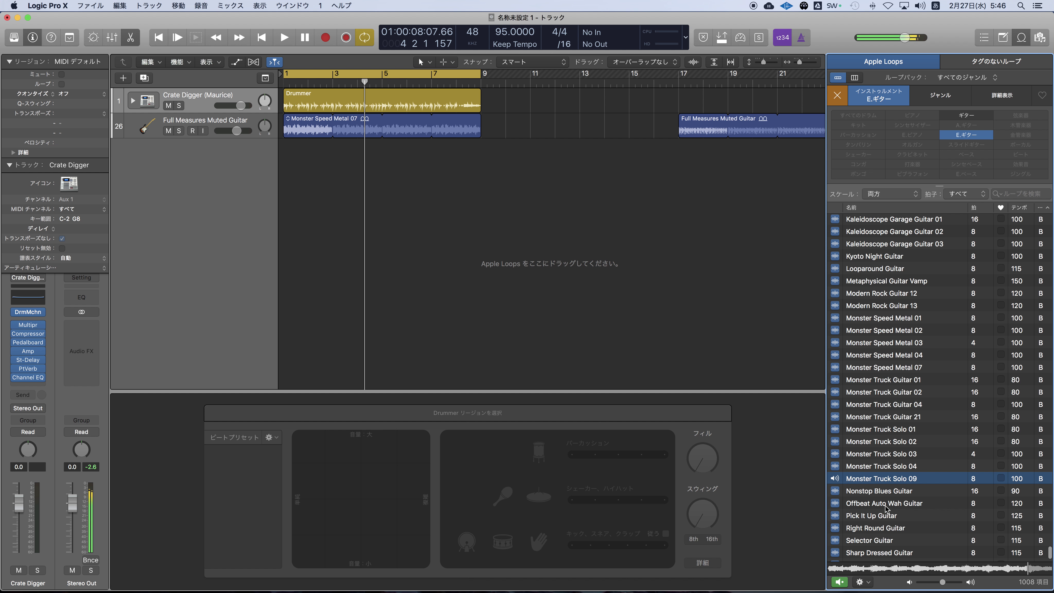
left_click(877, 491)
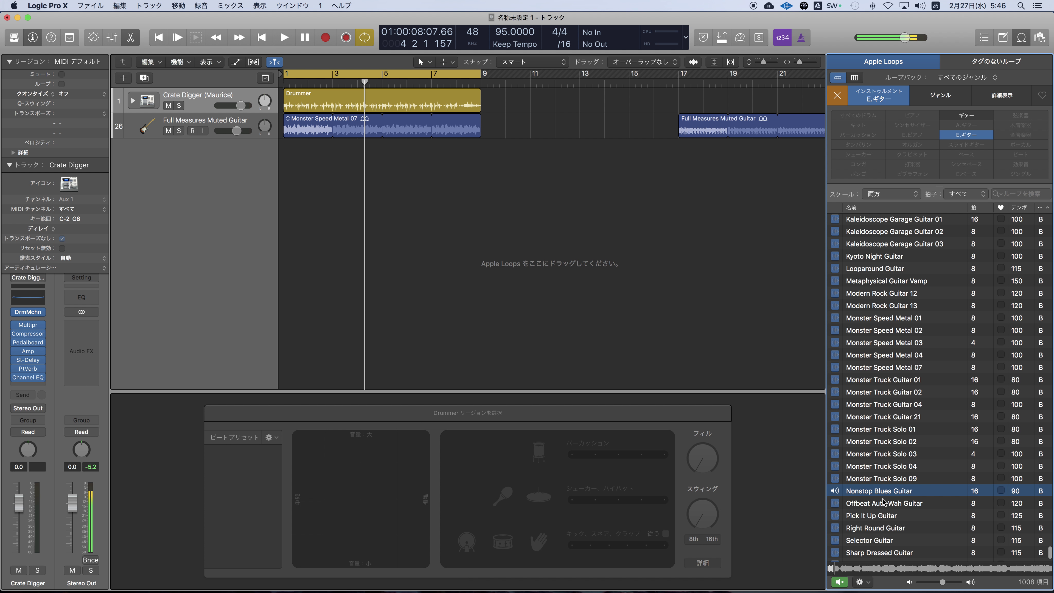
left_click(884, 504)
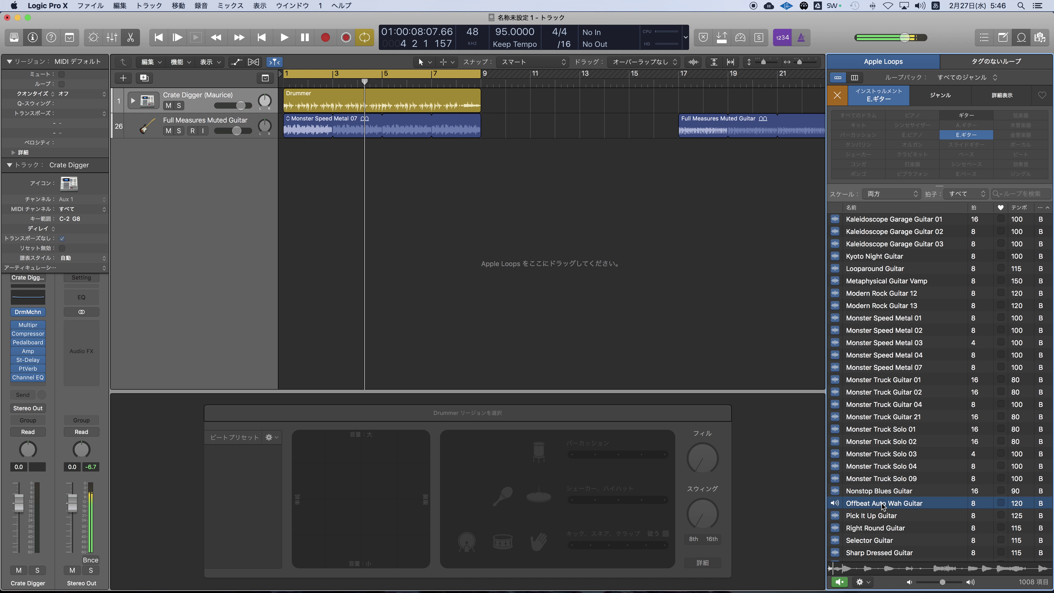
left_click(879, 479)
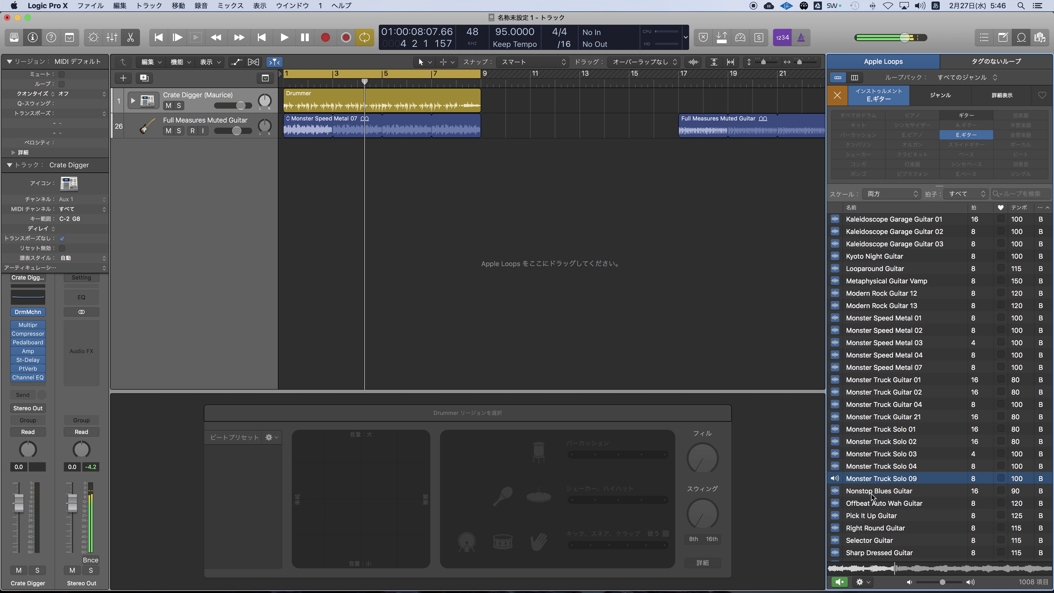
Place the Monster Truck Solo 09 loop on the Full Measures Muted Guitar track at bar 9, after Monster Speed Metal 07.
left_click_drag(866, 480, 576, 114)
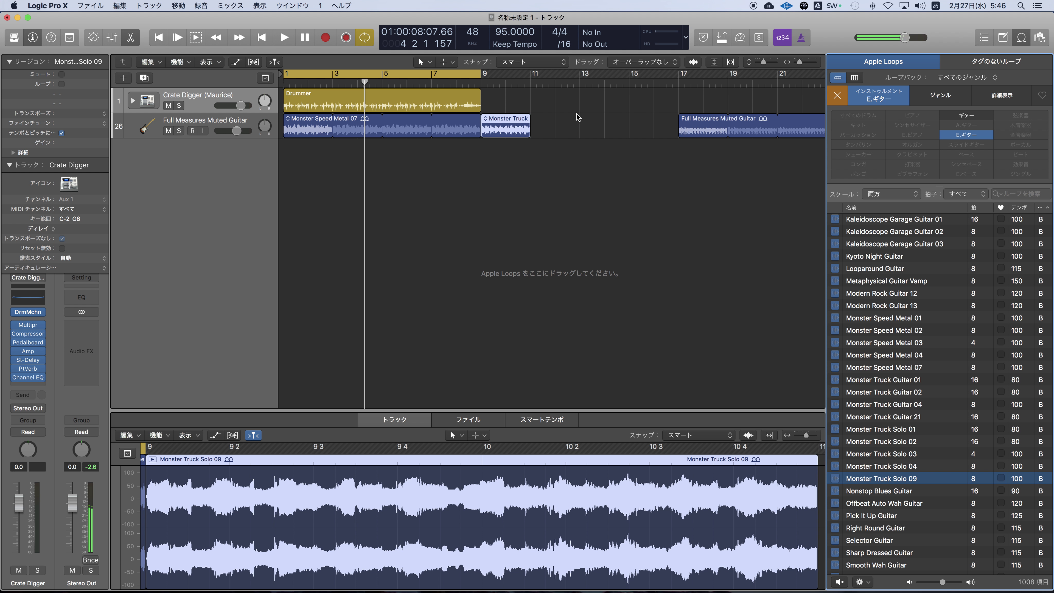
key("super+Left")
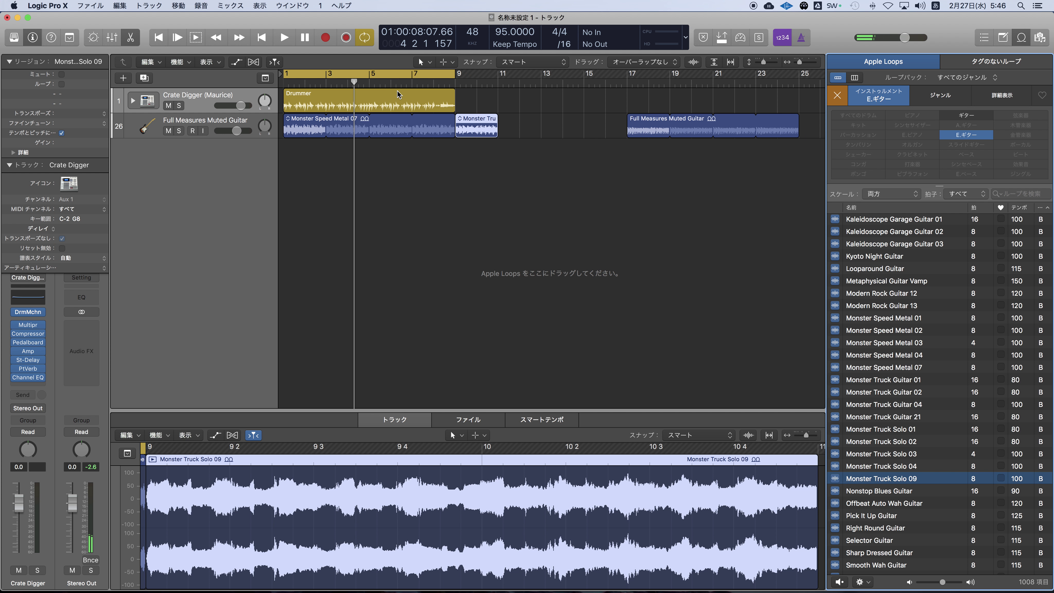
left_click(370, 164)
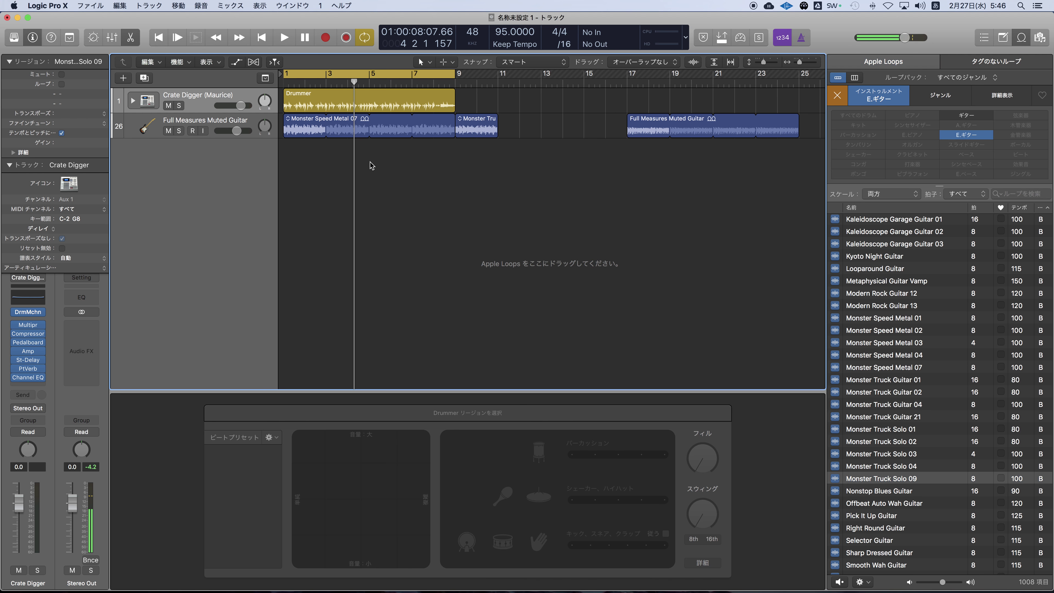
During playback, copy the Drummer region to bar 9, loop Monster Truck Solo 09 up to bar 17, and cycle bars 9 to 17.
key("space")
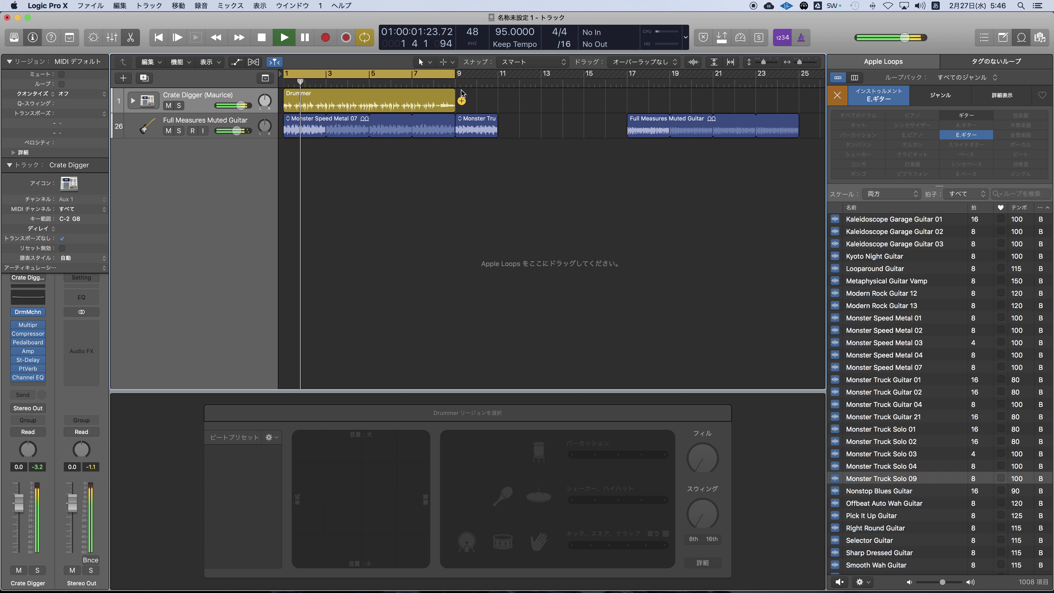
left_click_drag(354, 102, 630, 124)
left_click_drag(366, 77, 544, 79)
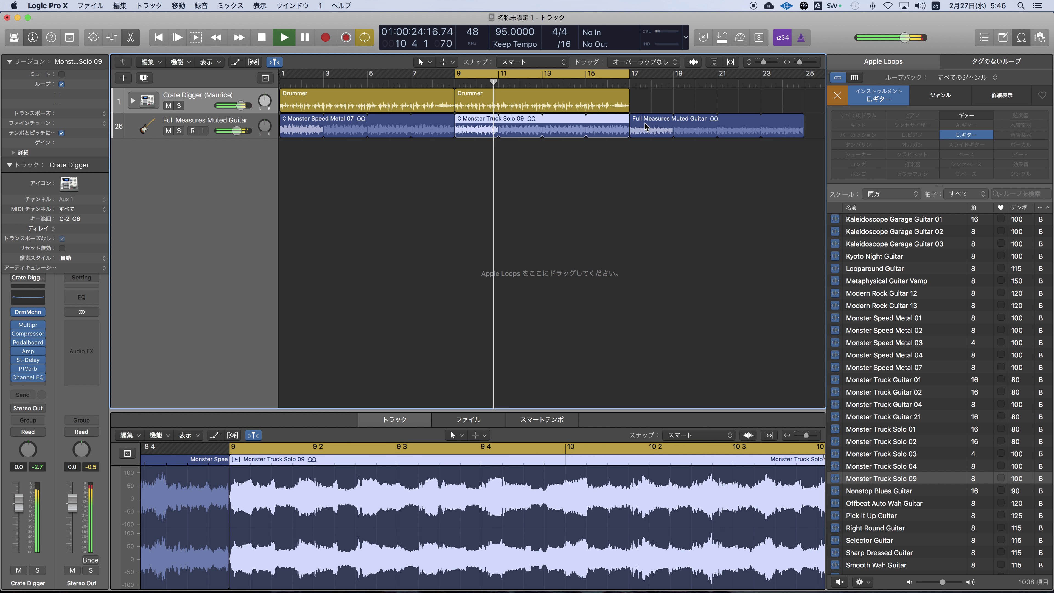
Move the second Drummer region and Monster Truck Solo 09 to bar 17, and the Full Measures Muted Guitar region to bar 29.
left_click_drag(644, 124, 774, 130)
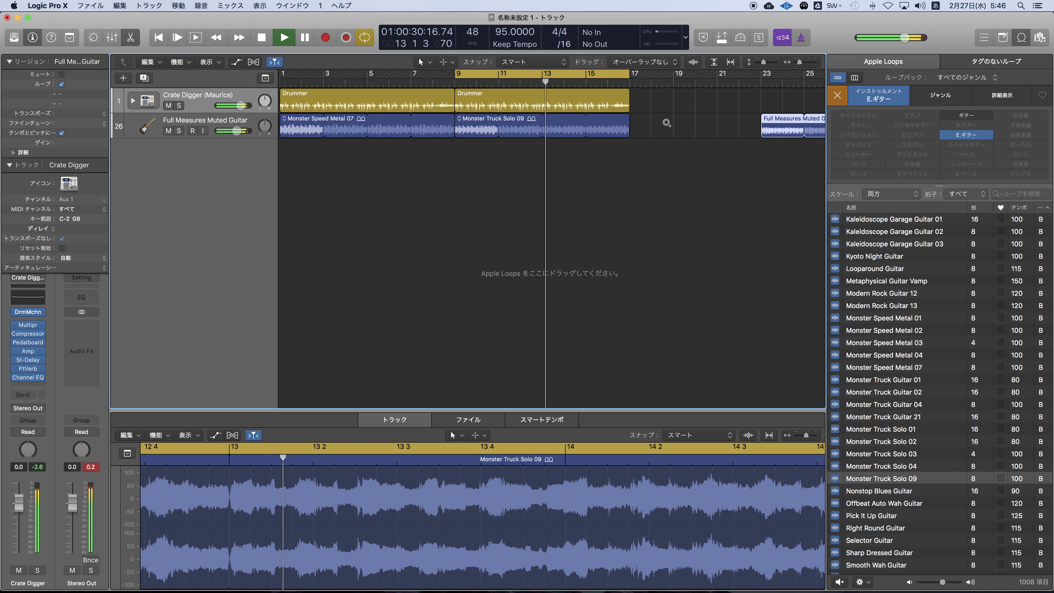
left_click(666, 123, "ctrl+alt")
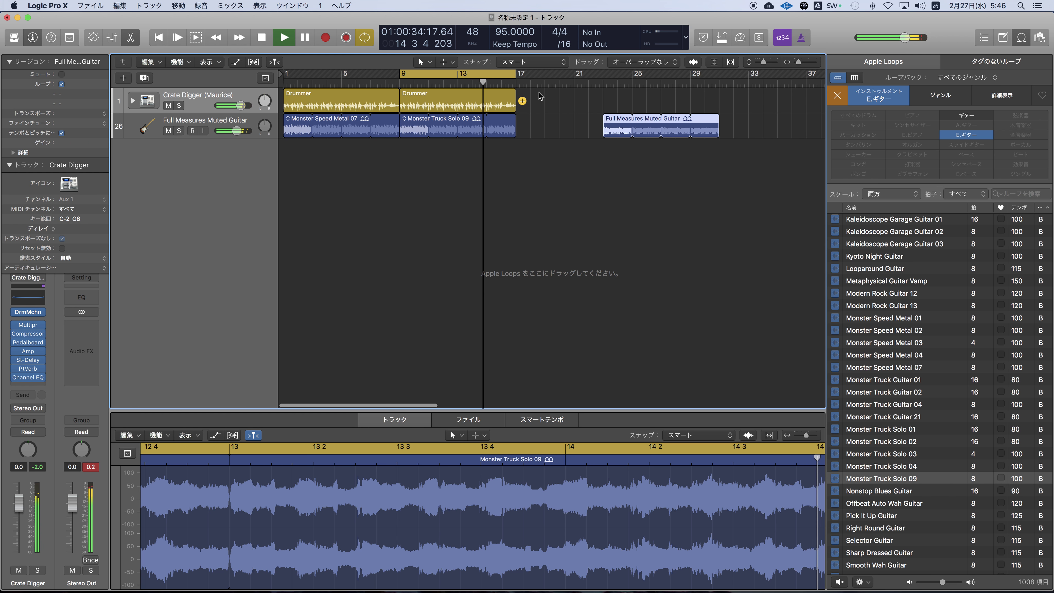
left_click(423, 103, "shift")
mouse_move(423, 103)
left_mouse_down()
mouse_move(537, 109)
mouse_move(424, 112)
left_mouse_up()
left_click_drag(621, 127, 708, 129)
mouse_move(524, 101)
left_mouse_down()
mouse_move(467, 122)
mouse_move(452, 104)
mouse_move(533, 106)
left_mouse_up()
Copy the Drummer and Monster Speed Metal 07 regions from bar 1 to bar 9, filling the gap before the solo.
left_click_drag(420, 101, 307, 125)
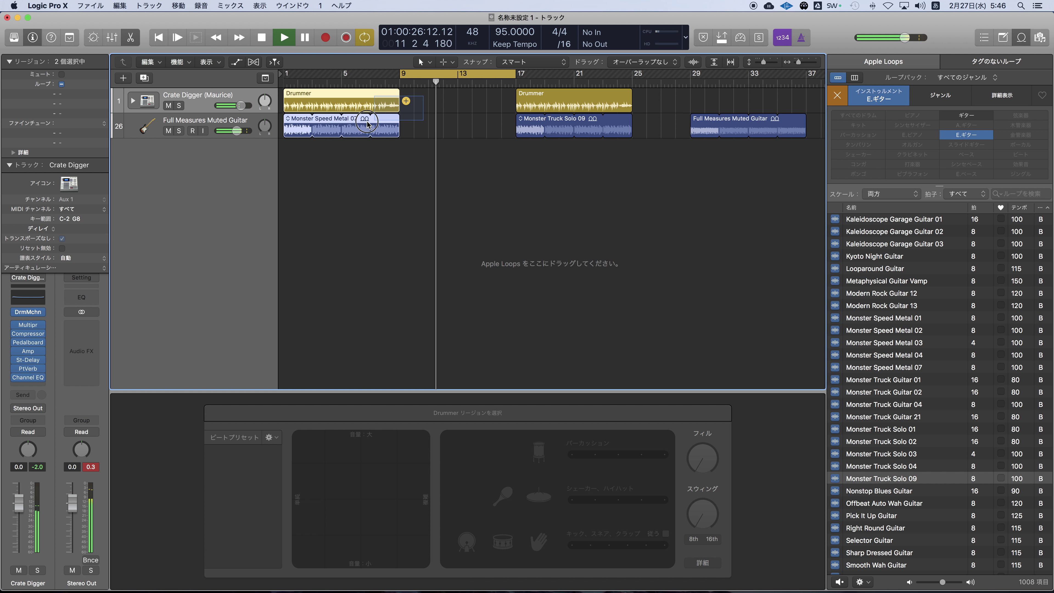
left_click_drag(354, 108, 443, 109)
left_click(422, 166)
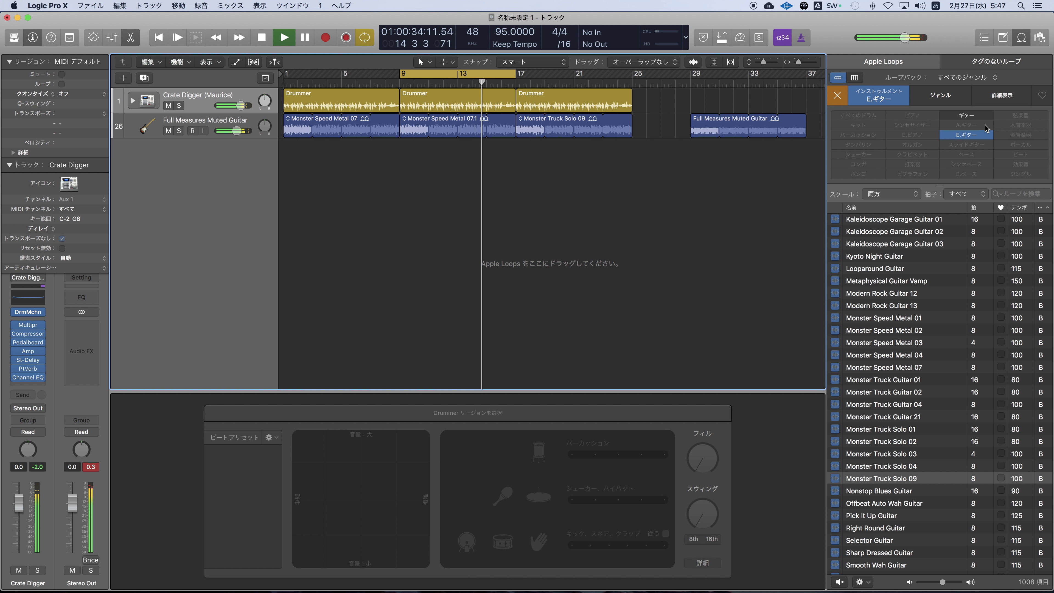
Clear the electric guitar filter in the loop browser and filter the loops by synth bass (シンセベース).
left_click(864, 104)
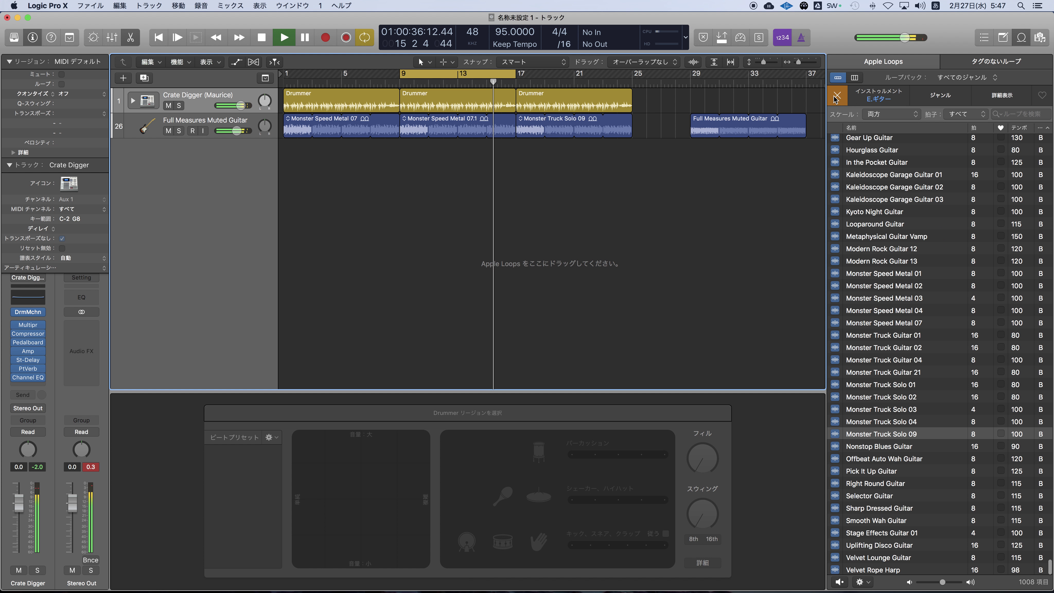
left_click(855, 103)
left_click(895, 103)
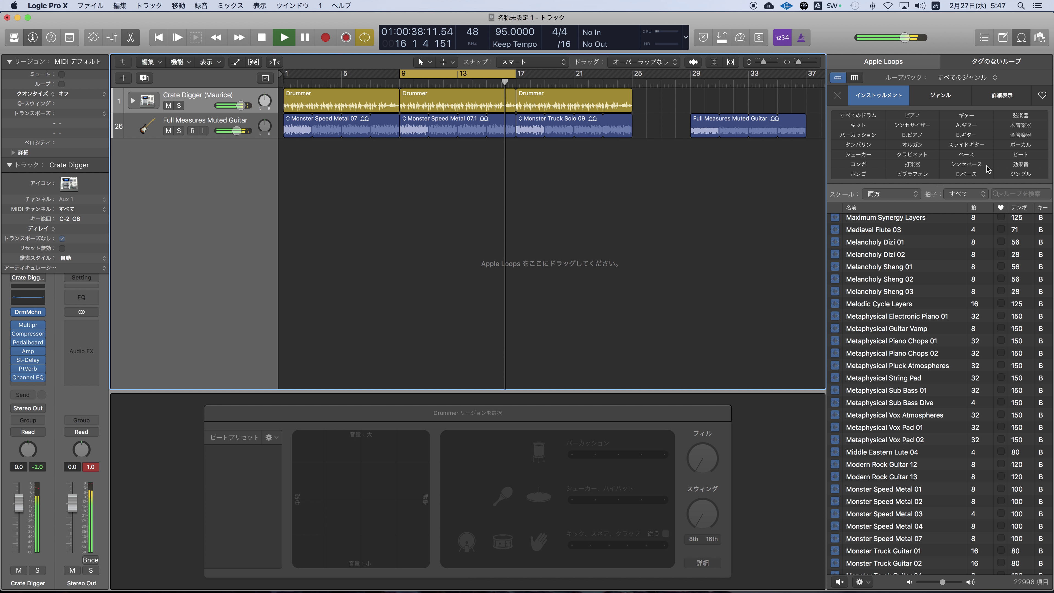
left_click(966, 165)
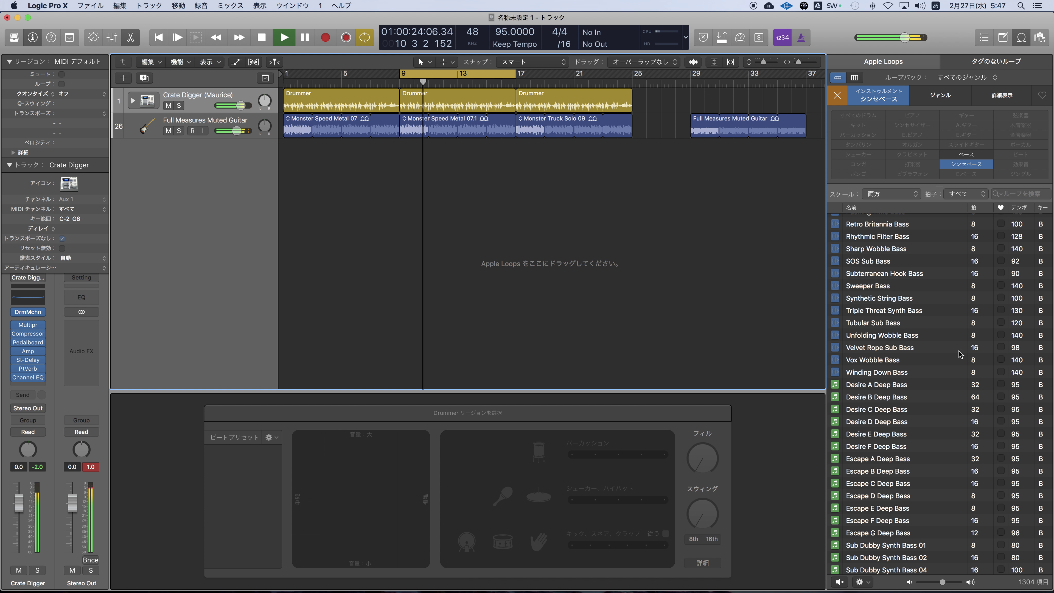
Preview the Rhythmic Filter Bass and Retro Britannia Bass loops against the cycled section.
scroll(934, 353, "up", 3)
left_click(876, 283)
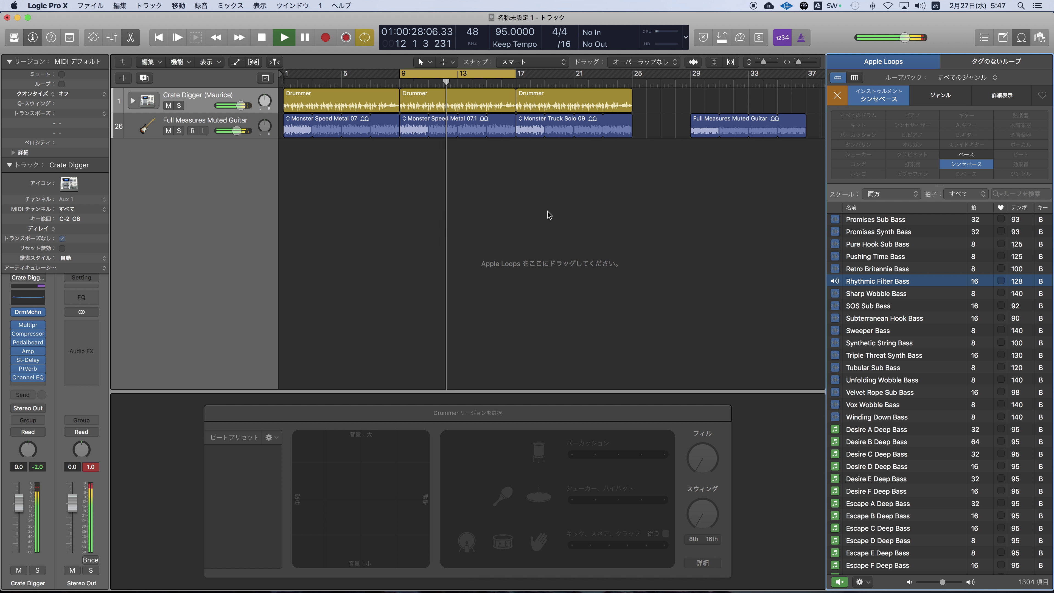
left_click(864, 269)
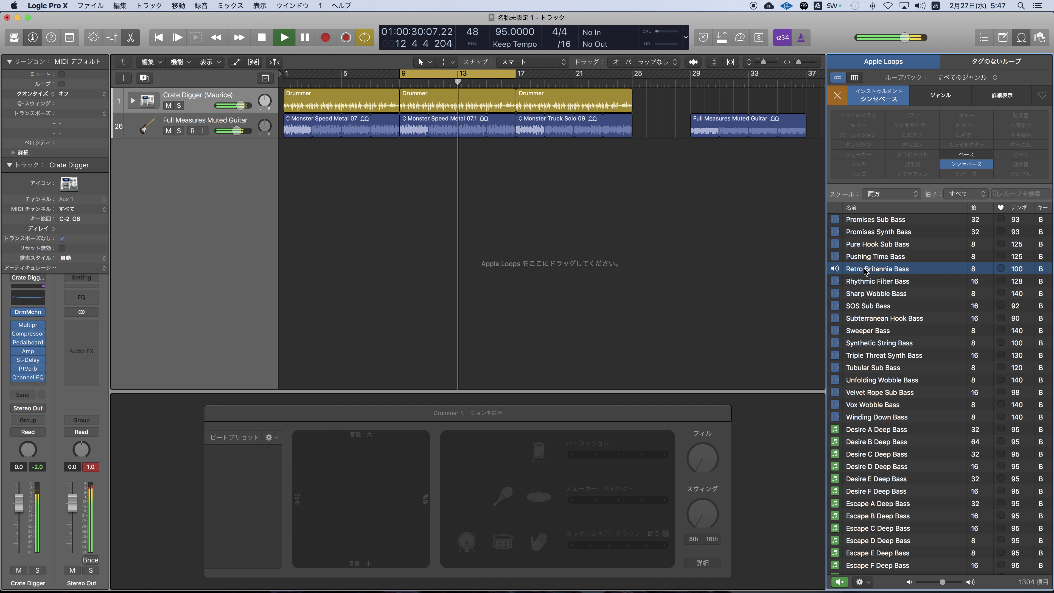
Try the Retro Britannia Bass loop on a new track at bar 9 under the cycled section and delete its region.
left_click(865, 283)
left_click(860, 269)
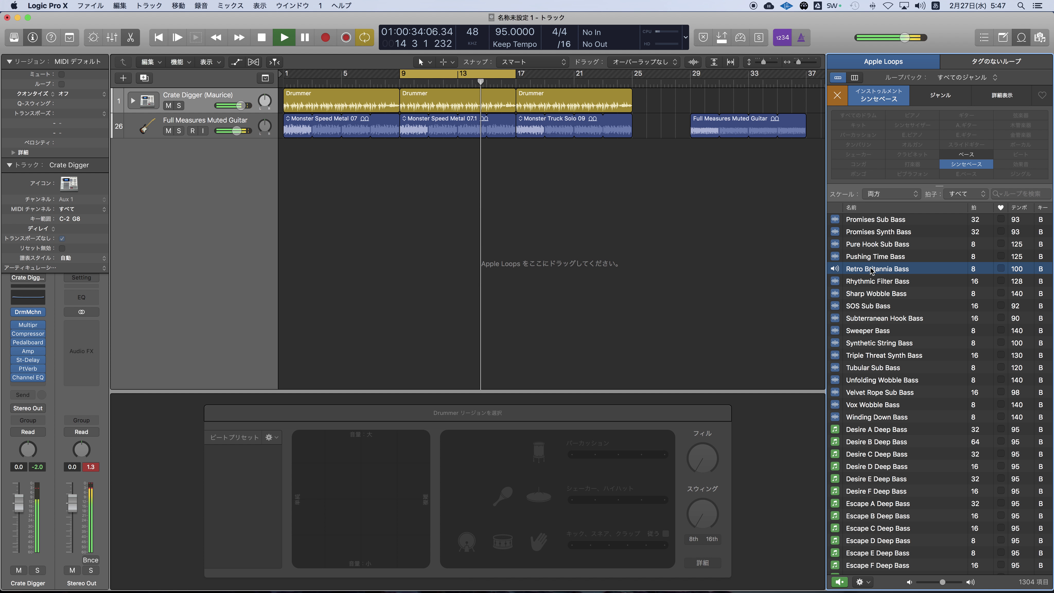
left_click_drag(873, 270, 515, 149)
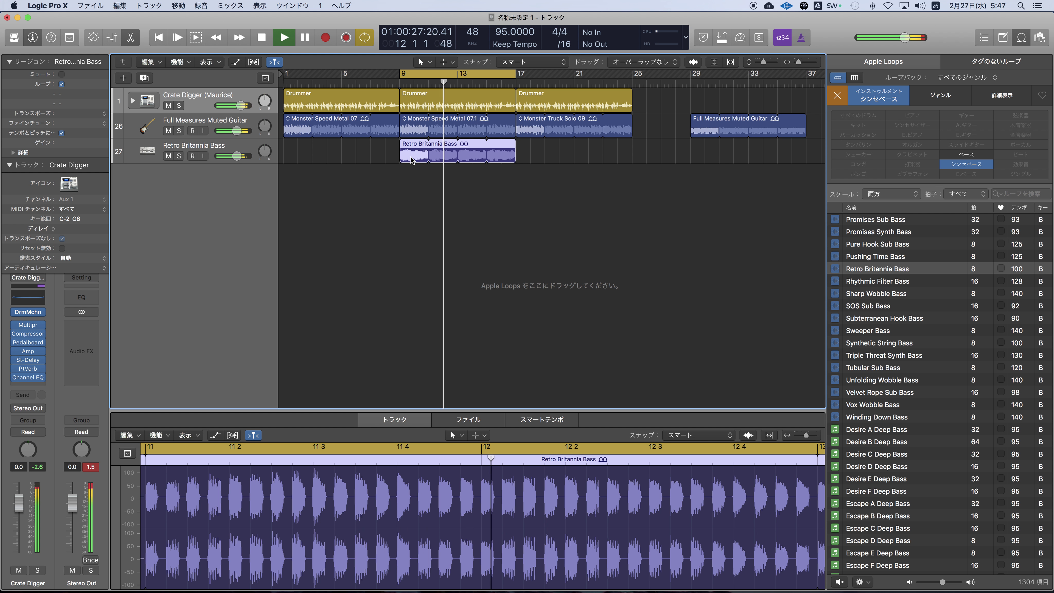
key("Delete")
Preview the Pushing Time Bass, Promises Sub Bass, Promises Synth Bass and Moving On Fuzz Bass loops.
left_click(866, 258)
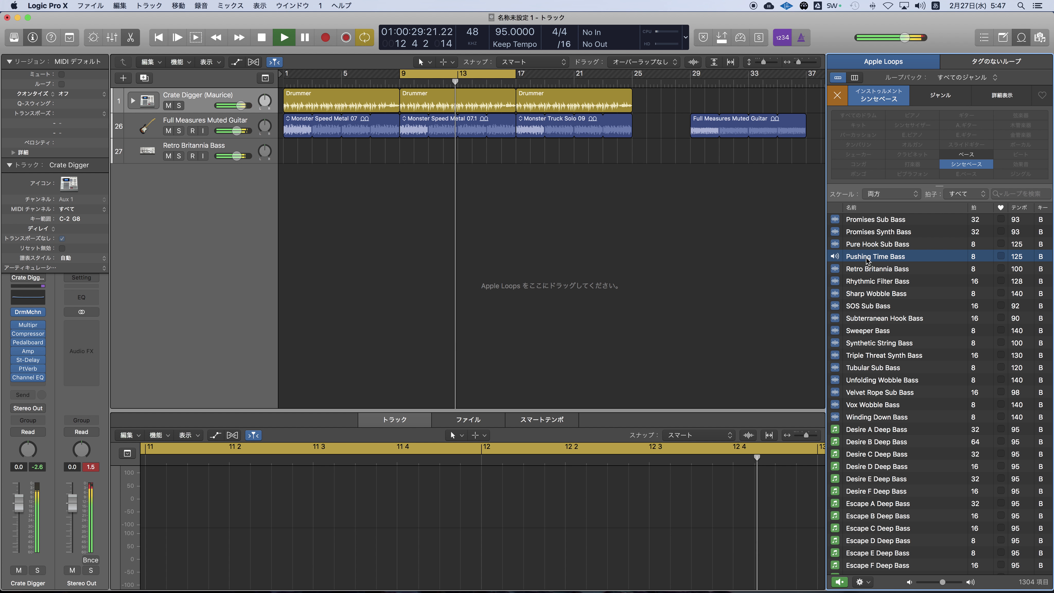
scroll(887, 283, "up", 7)
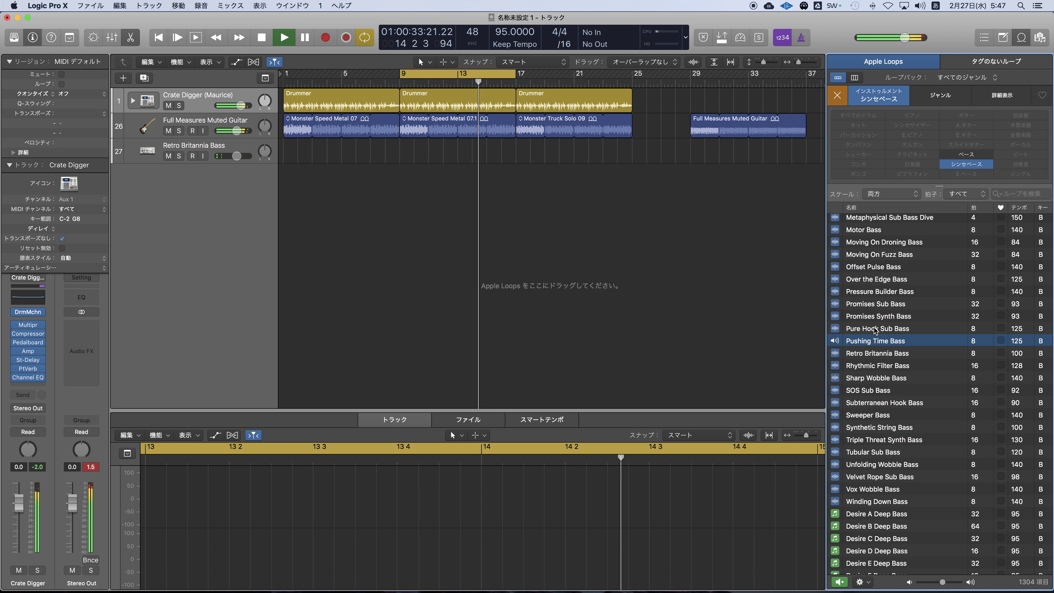
left_click(871, 304)
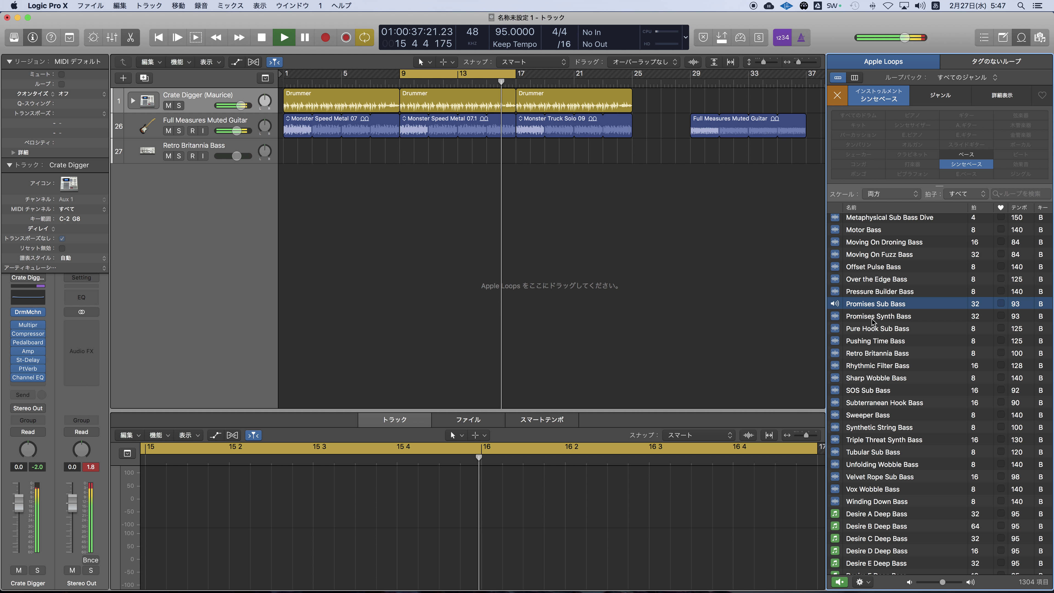
left_click(872, 317)
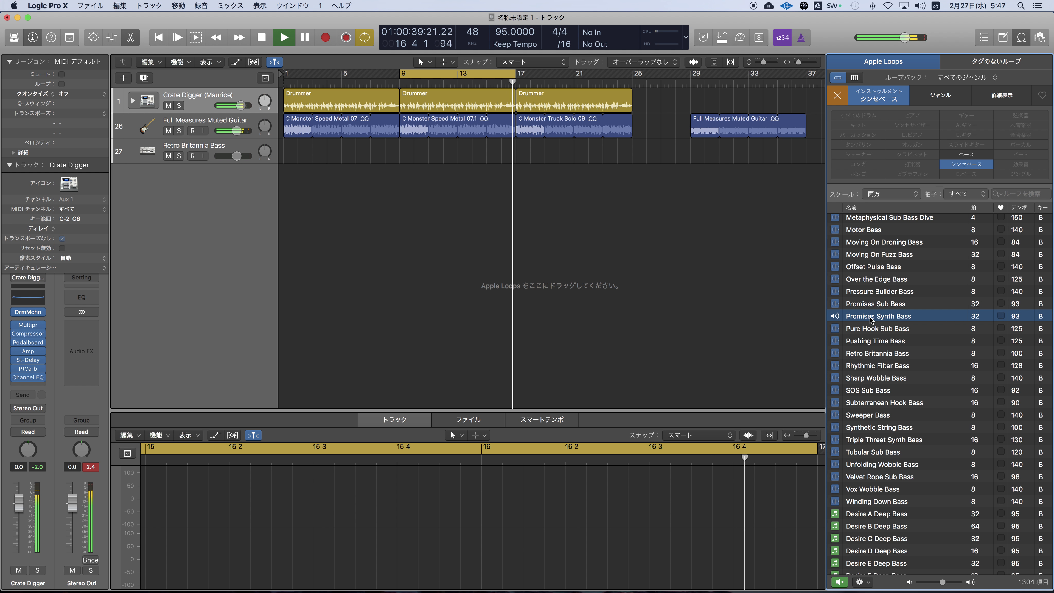
left_click(874, 256)
scroll(873, 274, "up", 3)
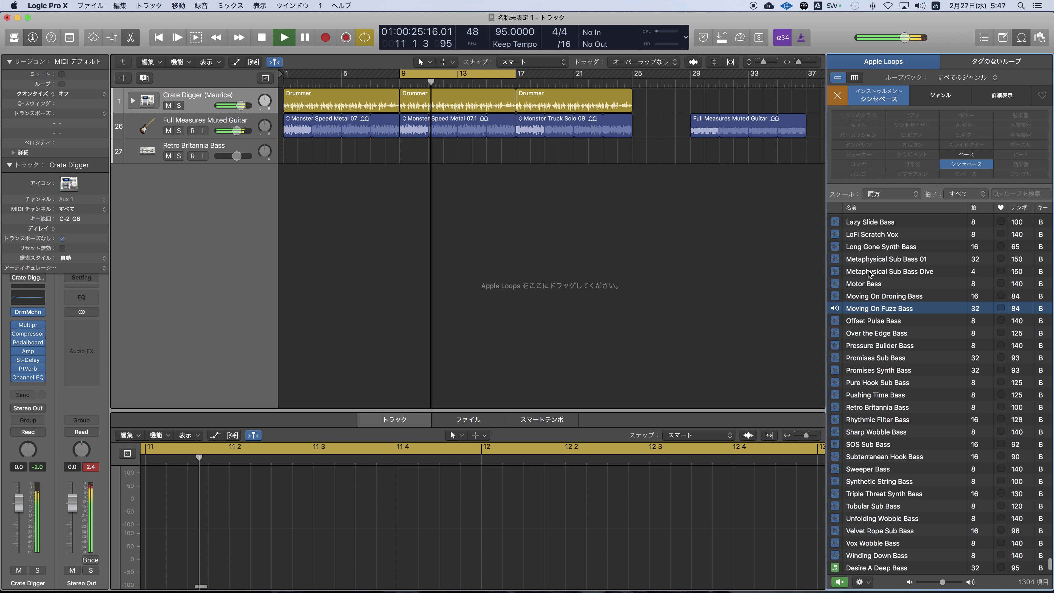
Preview the Long Gone Synth Bass, Hip Hop Mature Bass 01 and 02, Just Bounce Droning Bass and Half Time Bass loops.
left_click(880, 246)
scroll(889, 287, "up", 3)
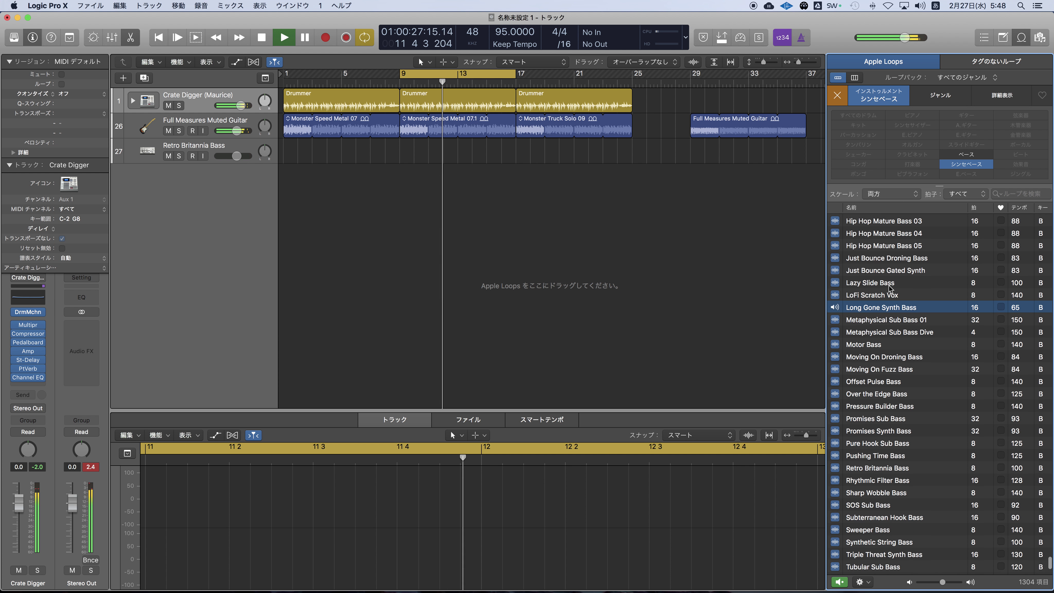
scroll(887, 288, "up", 2)
scroll(888, 288, "up", 1)
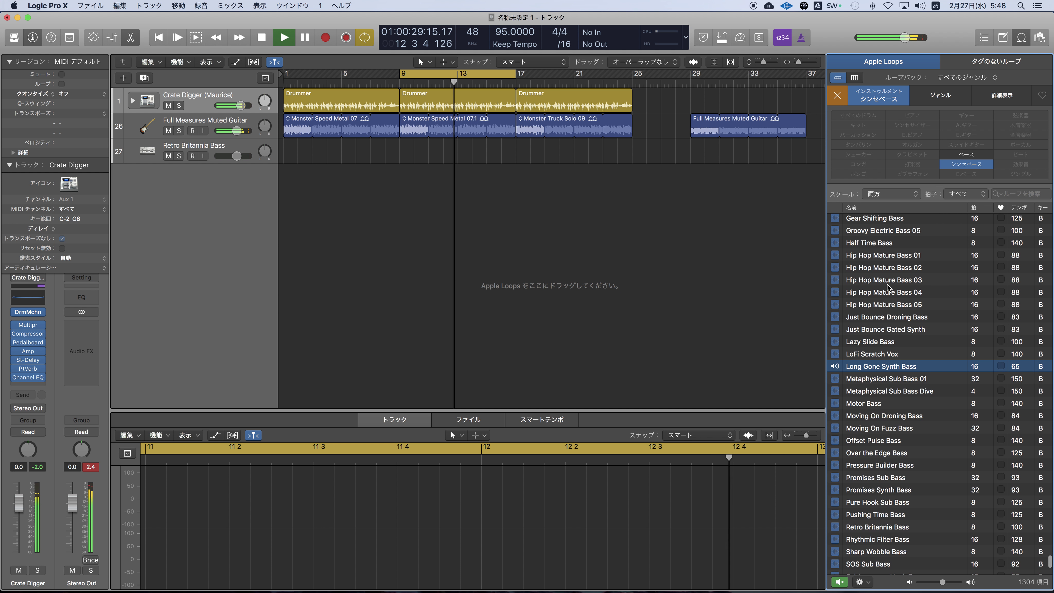
left_click(884, 256)
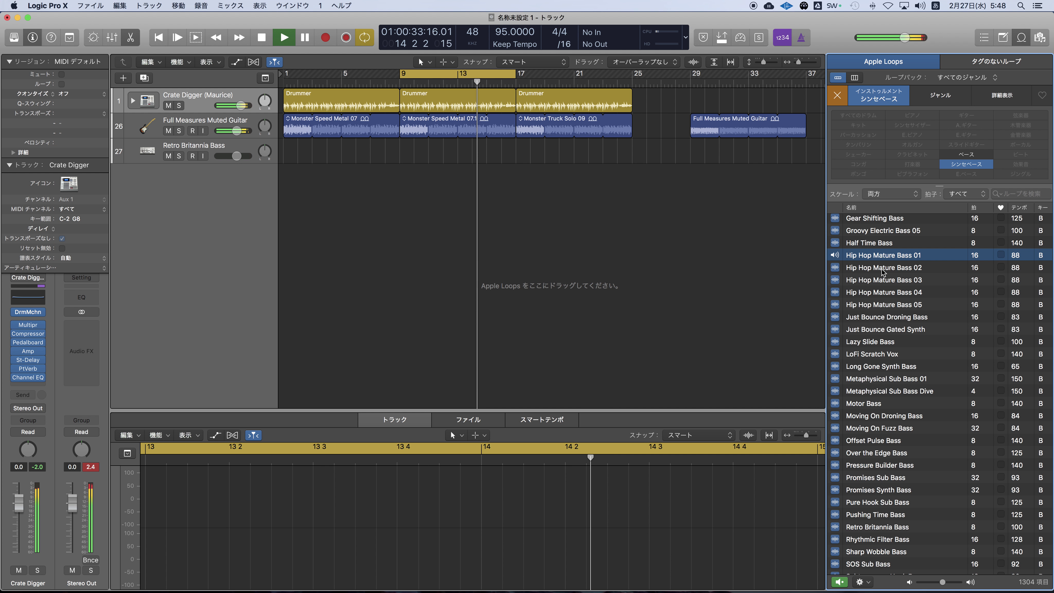
left_click(882, 268)
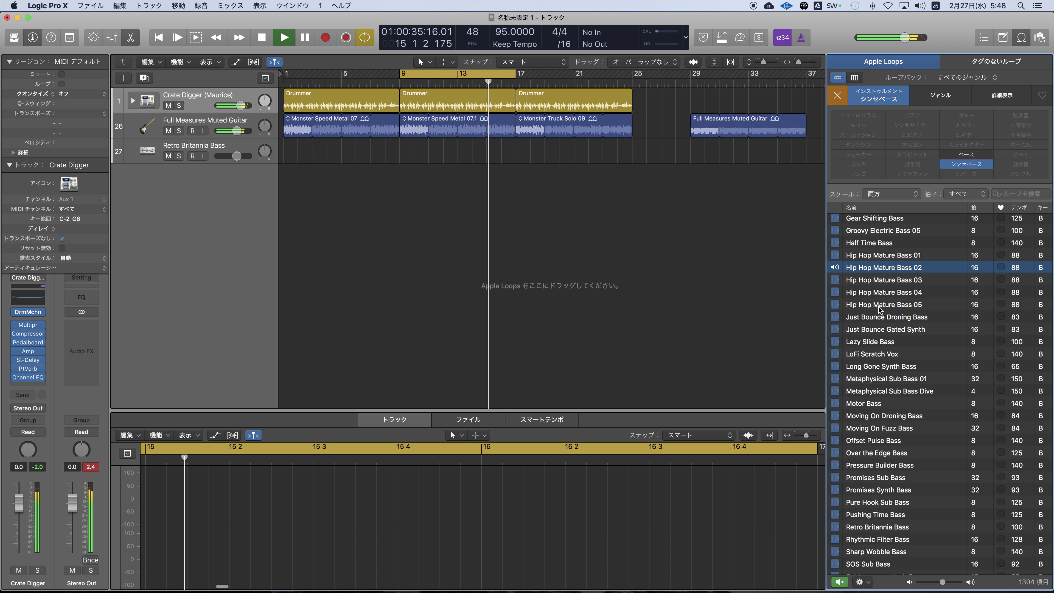
left_click(875, 317)
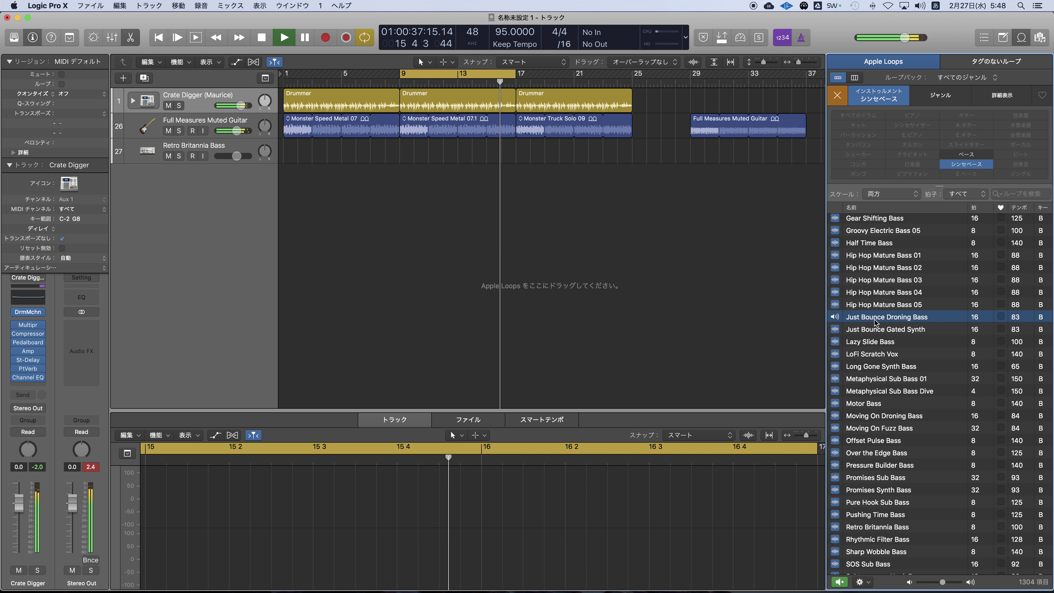
left_click(866, 244)
Preview the Endless Streets Stabby Bass, Endless Streets Bass Swell and Chord Foundation Bass loops, plus the loop listed just above them.
scroll(867, 265, "up", 3)
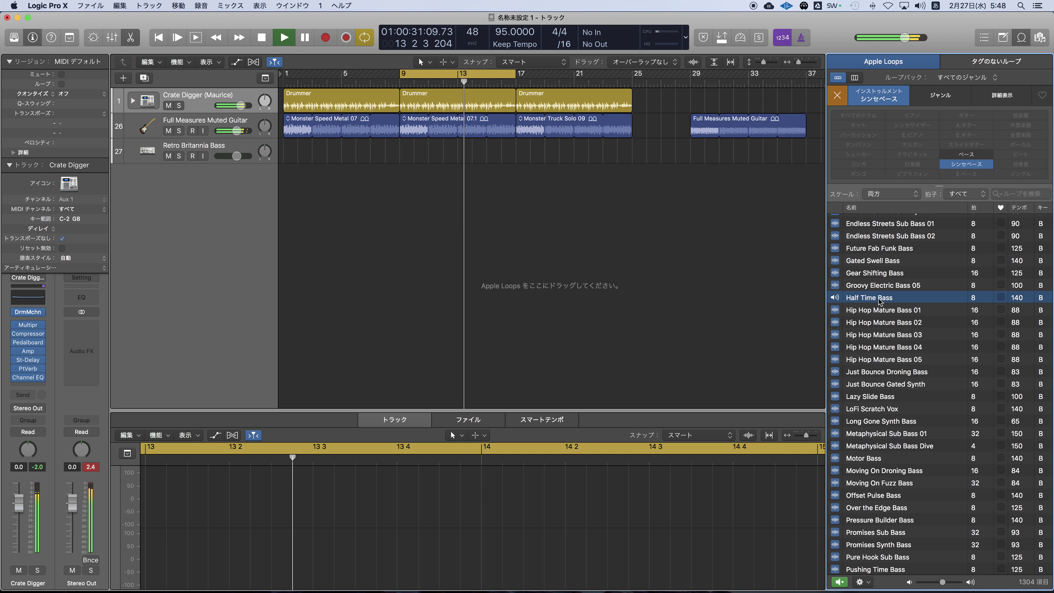
scroll(878, 297, "up", 5)
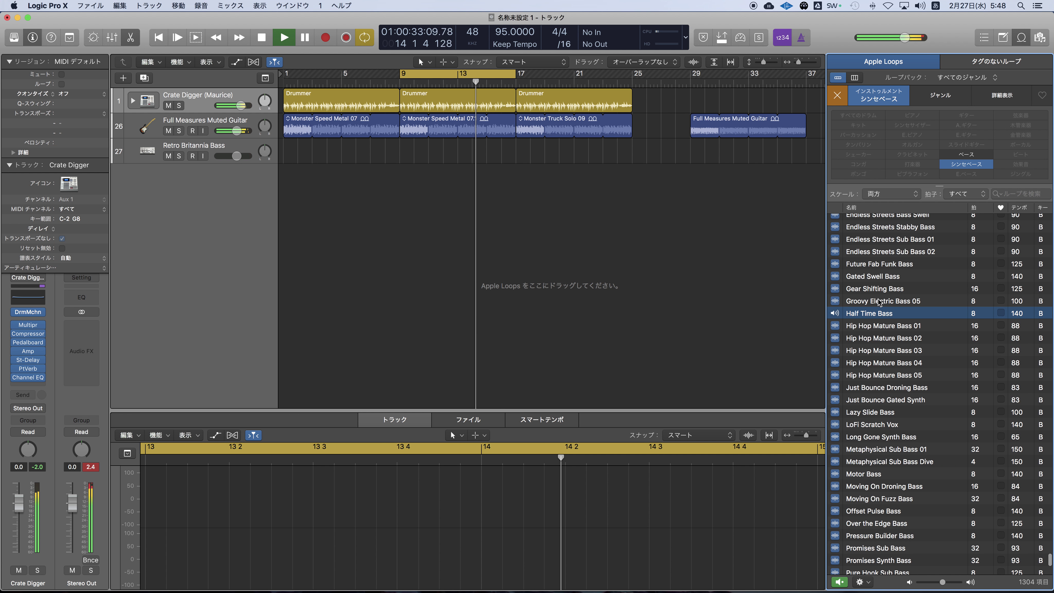
left_click(874, 285)
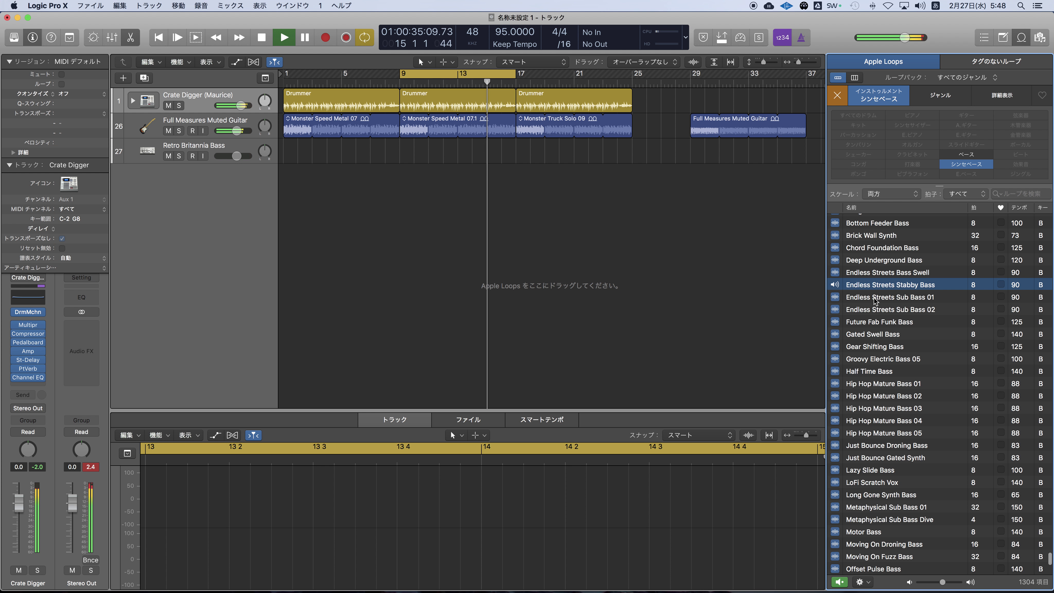
left_click(865, 274)
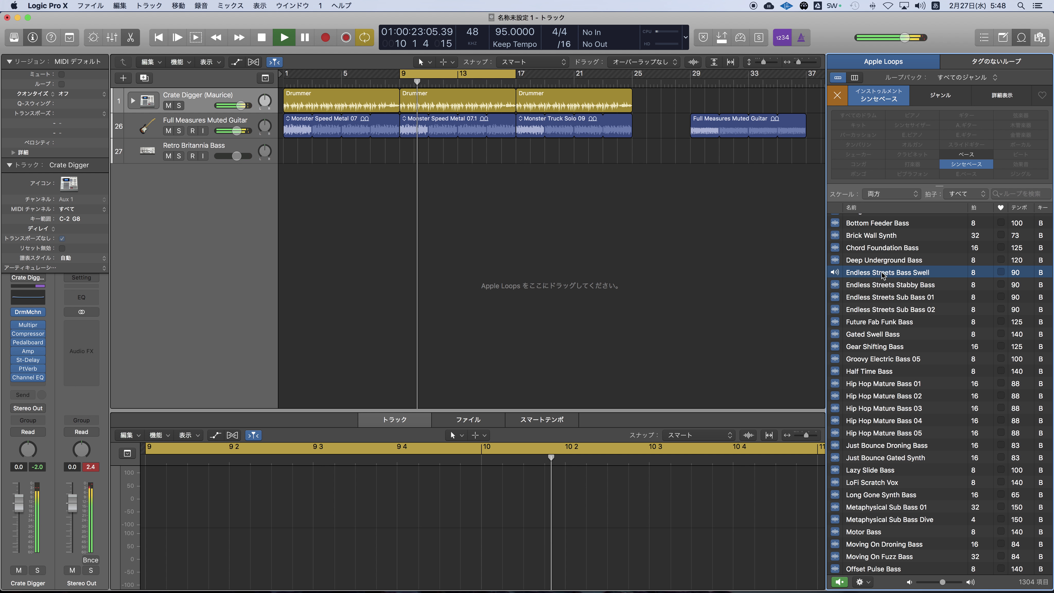
left_click(867, 251)
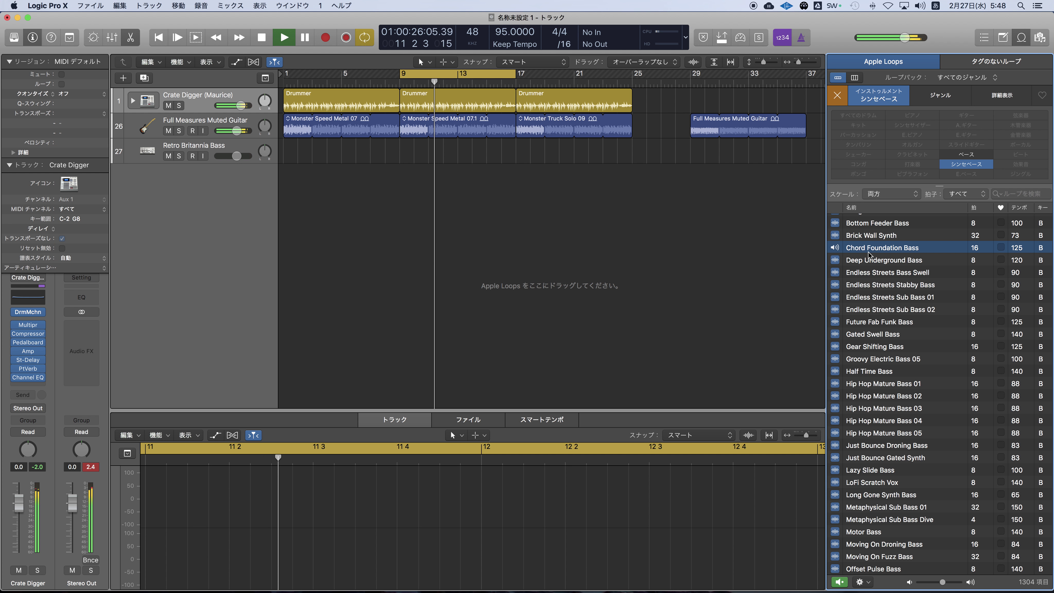
key("Up")
Preview the Bottom Feeder Bass, Boogie Wow Bass and Ambient Sub Bass loops against the cycled section.
scroll(880, 262, "up", 3)
scroll(879, 266, "up", 1)
left_click(878, 267)
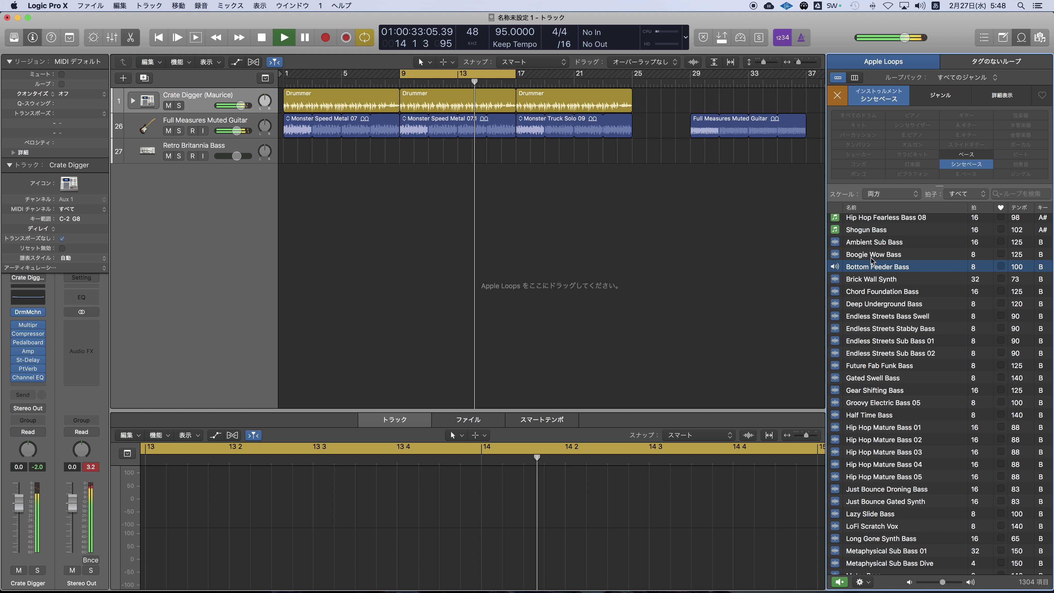
left_click(870, 256)
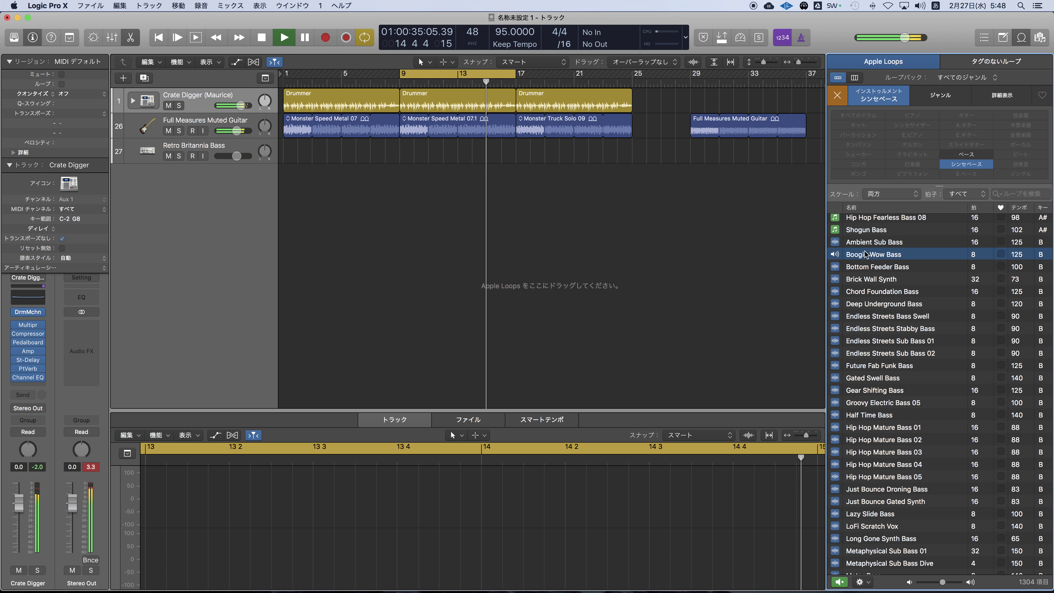
left_click(857, 243)
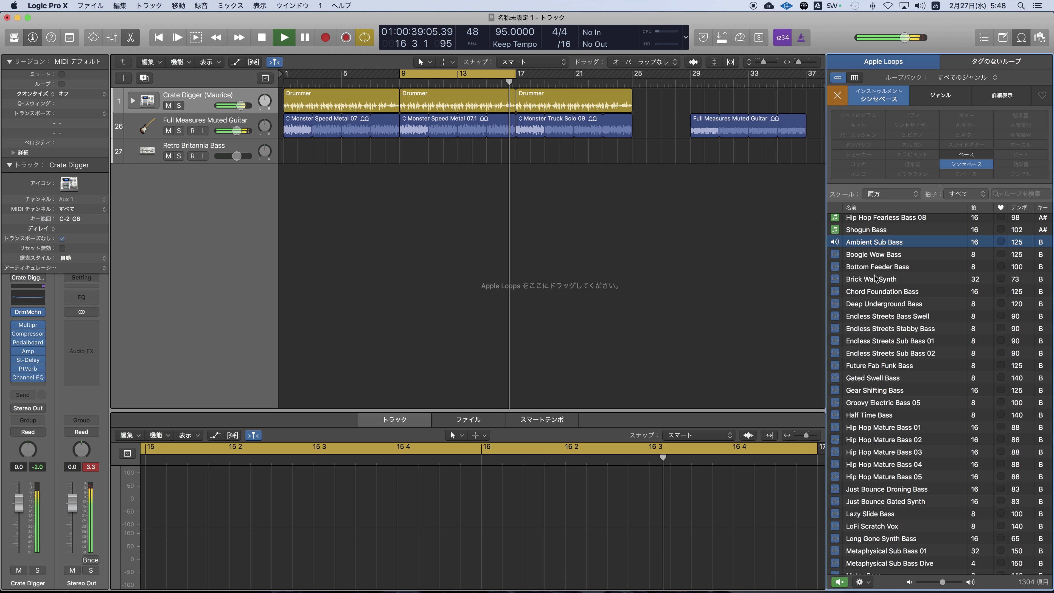
Preview the Motor Bass, Moving On Droning Bass, Moving On Fuzz Bass and Offset Pulse Bass loops.
scroll(871, 395, "down", 5)
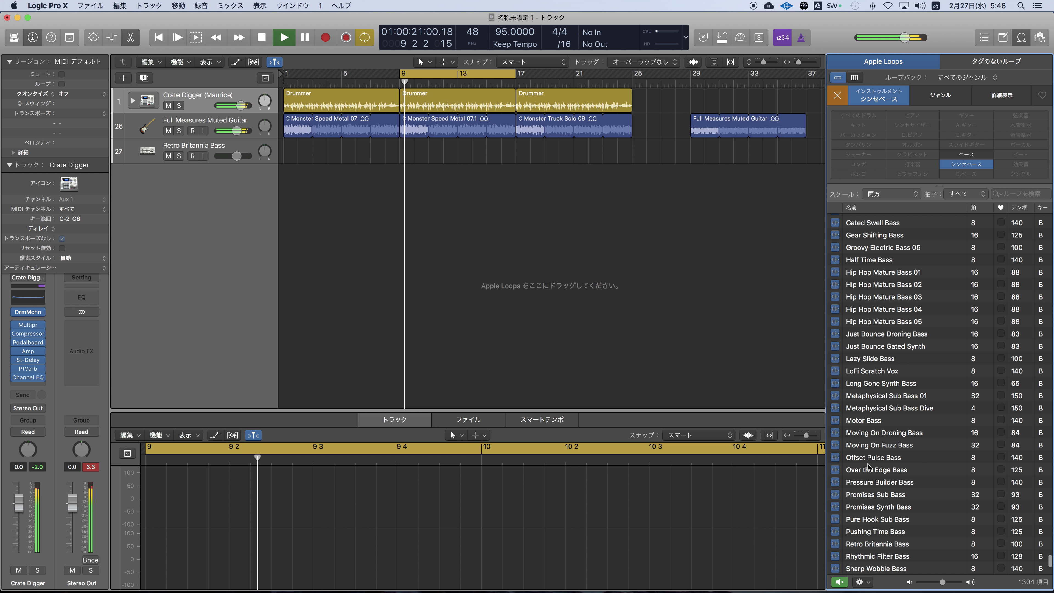
left_click(860, 421)
scroll(858, 444, "down", 2)
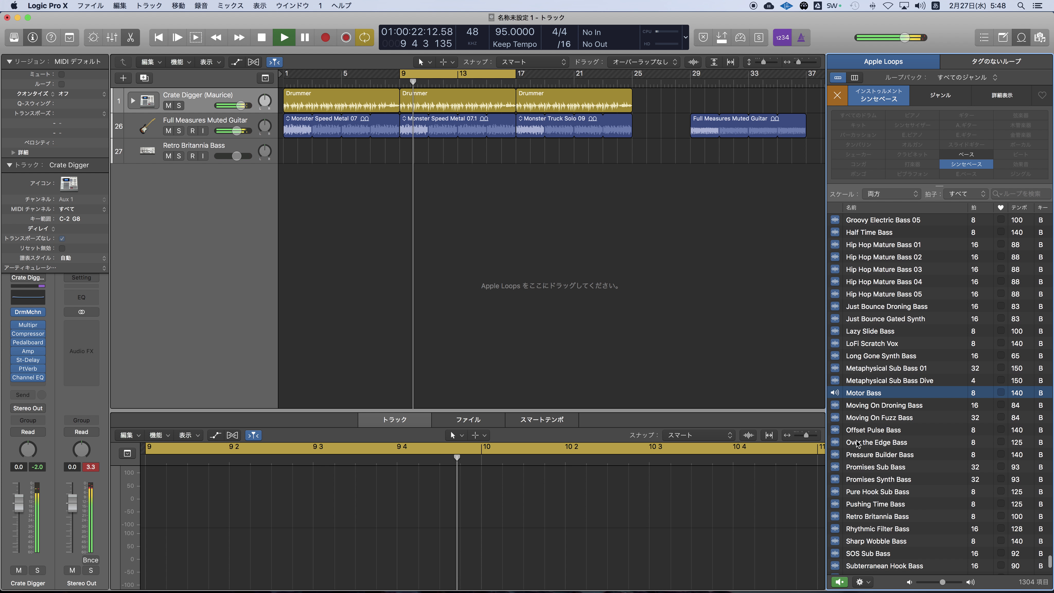
left_click(857, 406)
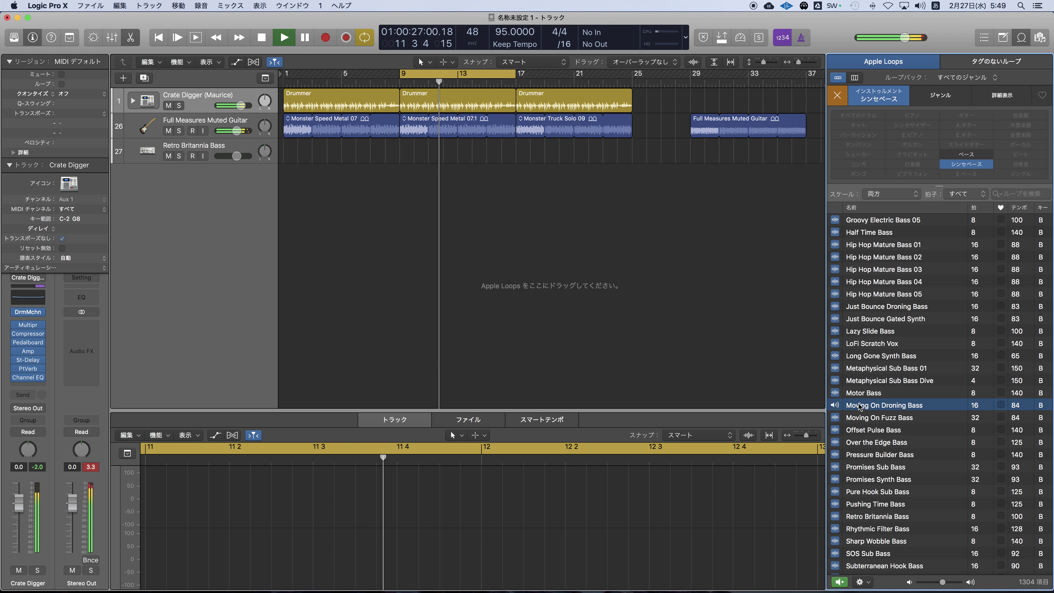
left_click(867, 419)
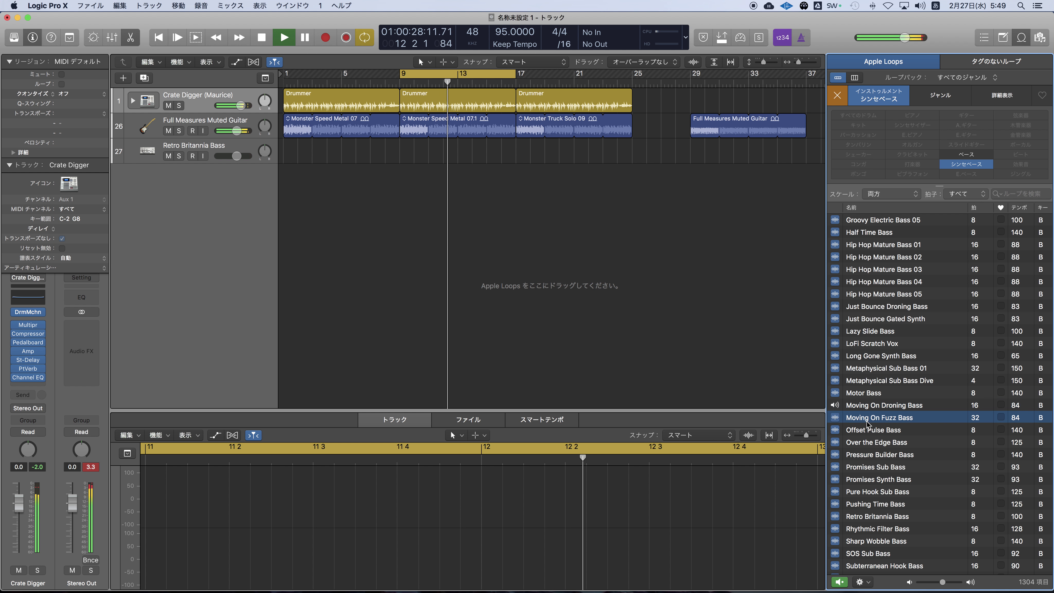
left_click(868, 435)
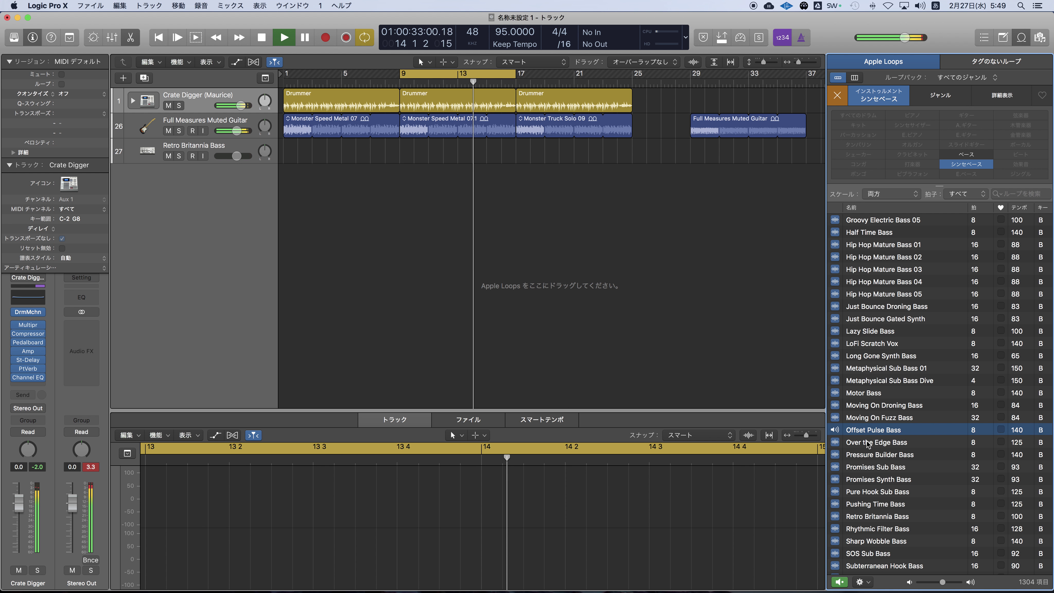
Preview the Over the Edge Bass, Promises Sub Bass and Pushing Time Bass loops against the cycled section.
left_click(868, 443)
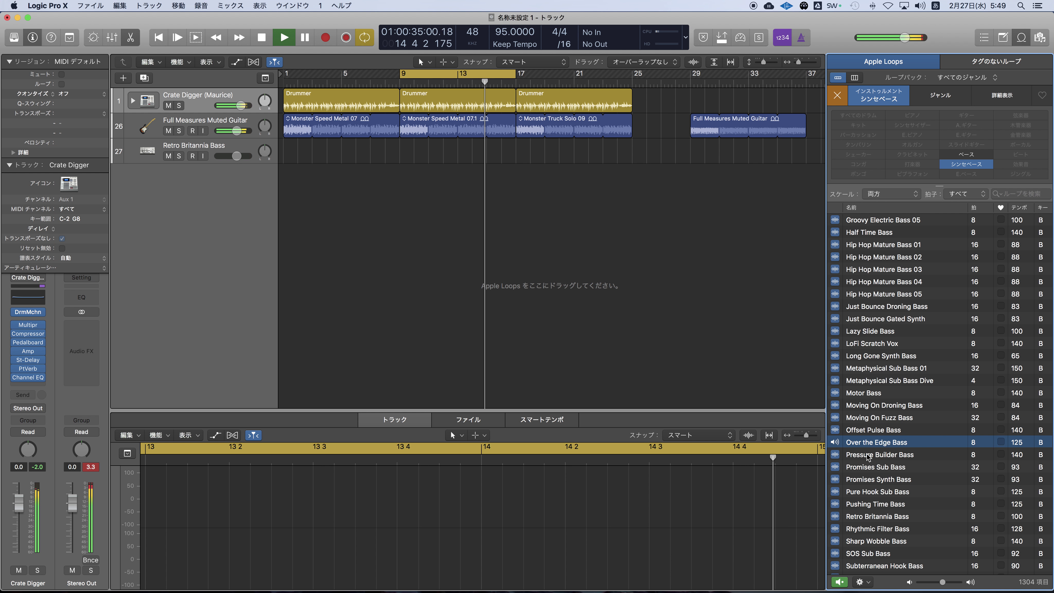
left_click(867, 467)
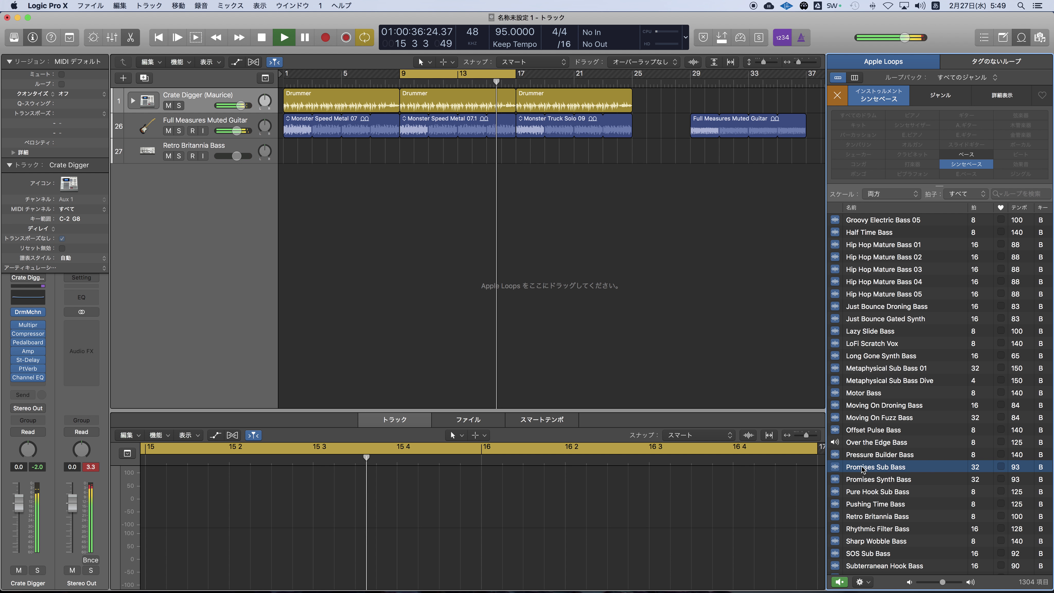
left_click(875, 504)
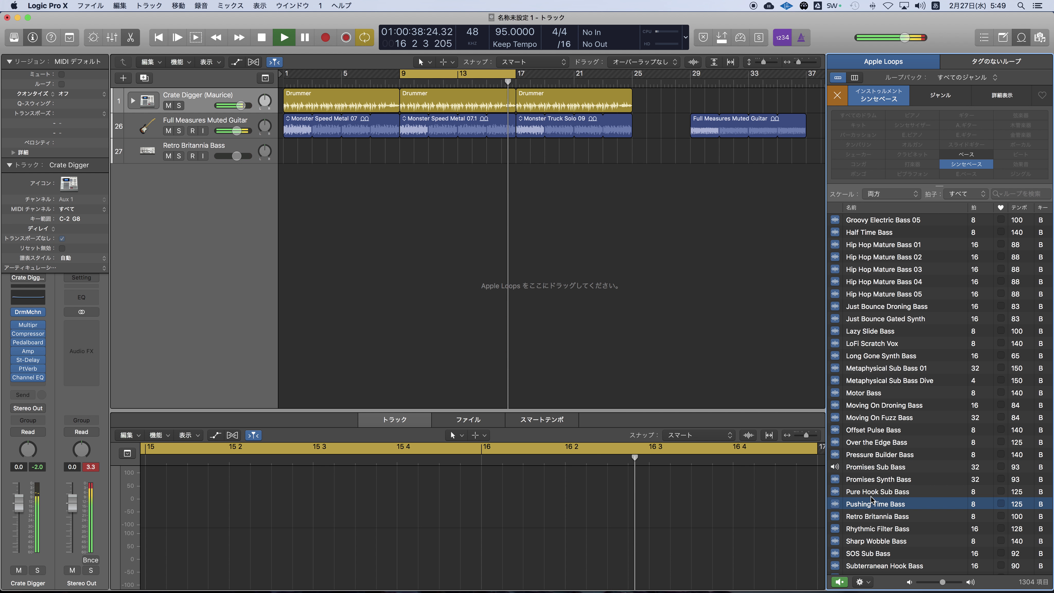
Try the Pushing Time Bass loop at bar 9 on the empty bass track and delete its region.
scroll(879, 519, "down", 3)
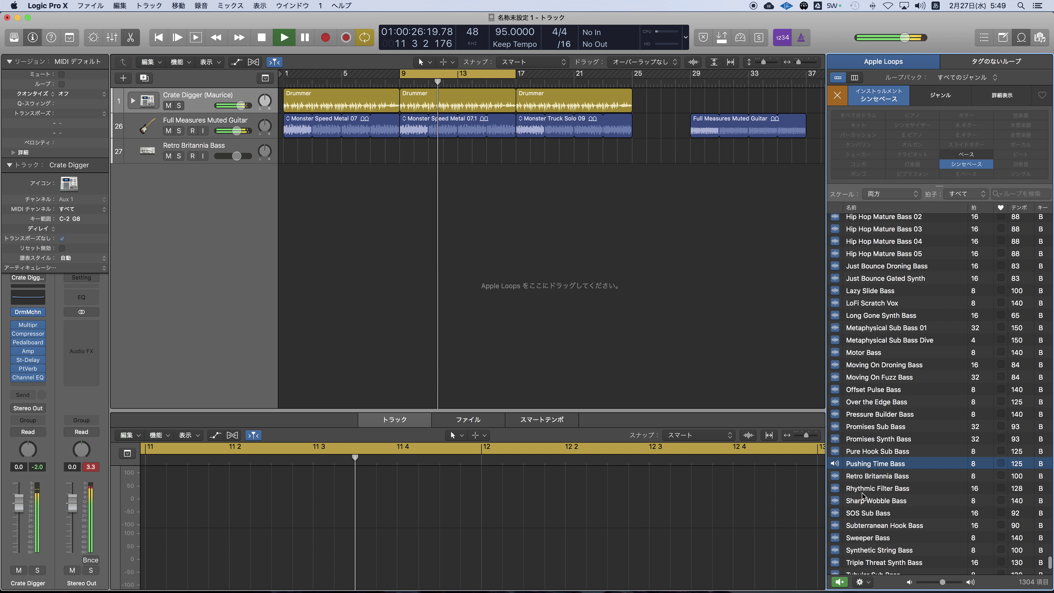
left_click_drag(876, 463, 516, 153)
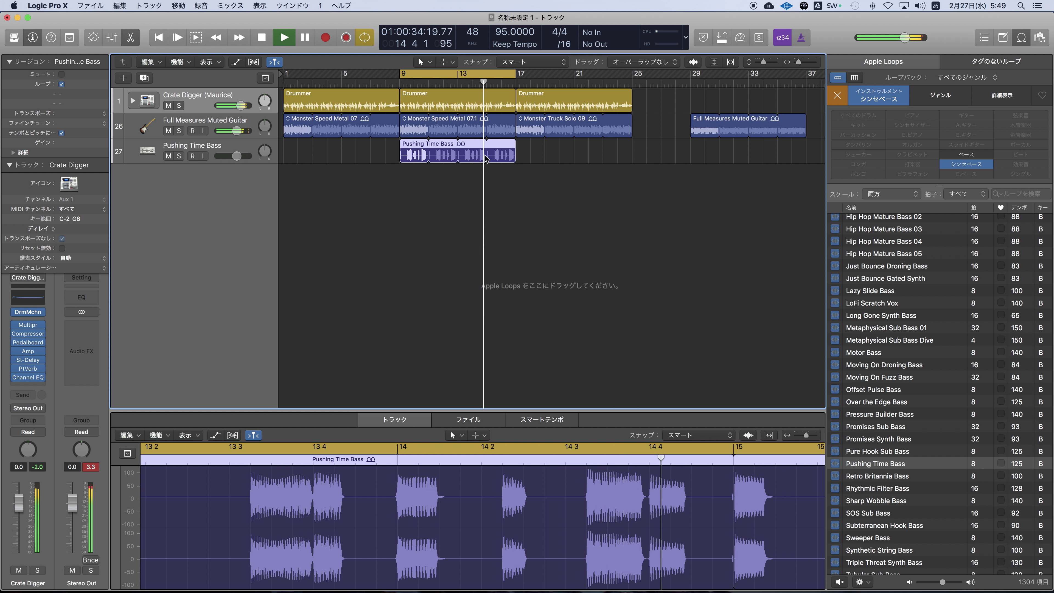
left_click(487, 159)
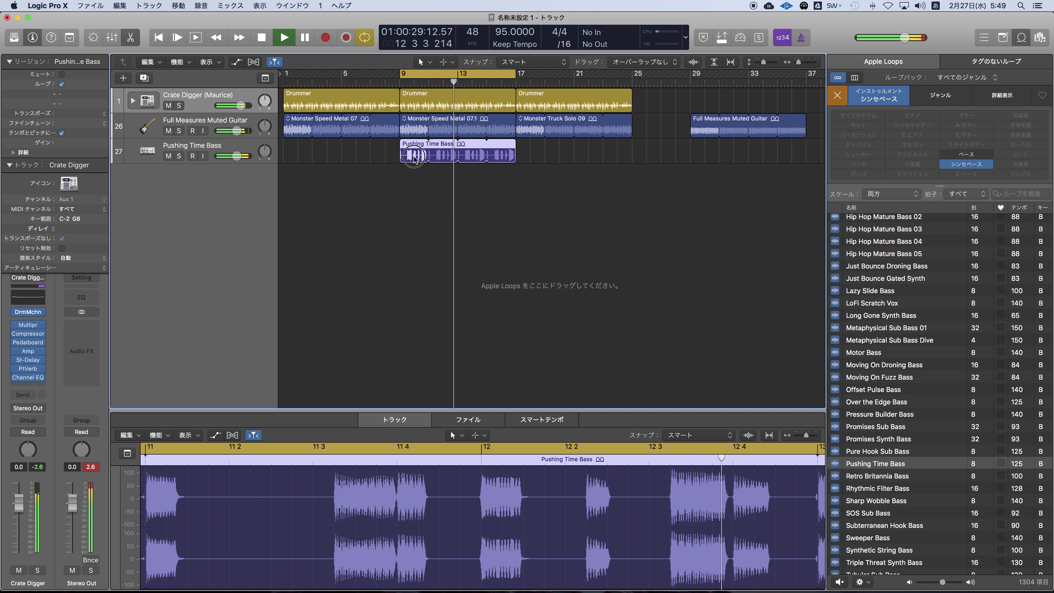
key("Delete")
Preview Retro Britannia Bass and Rhythmic Filter Bass, and place Rhythmic Filter Bass at bar 9 on the empty bass track.
left_click(897, 477)
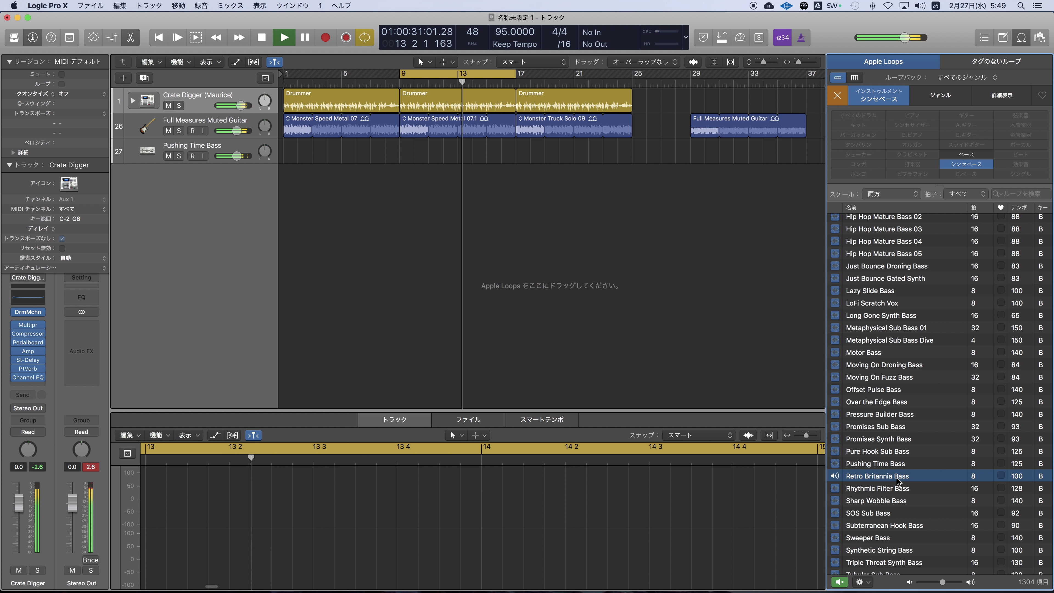
left_click(871, 491)
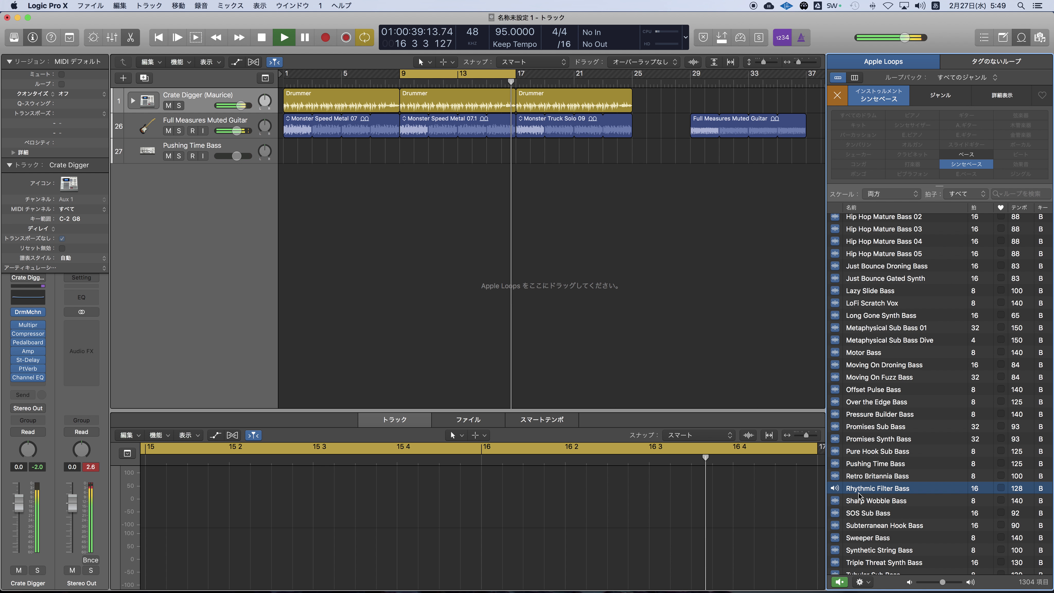
left_click_drag(857, 493, 515, 144)
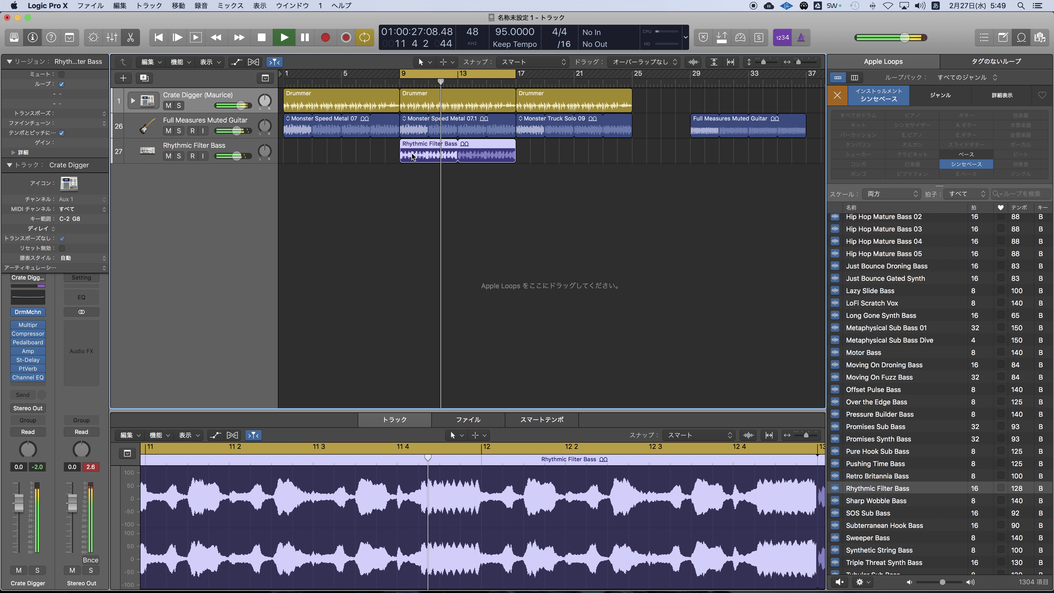
Copy the Rhythmic Filter Bass region from bar 9 to bar 1 and move the cycle range to start at bar 17.
left_click_drag(423, 150, 304, 147)
left_click_drag(433, 75, 551, 75)
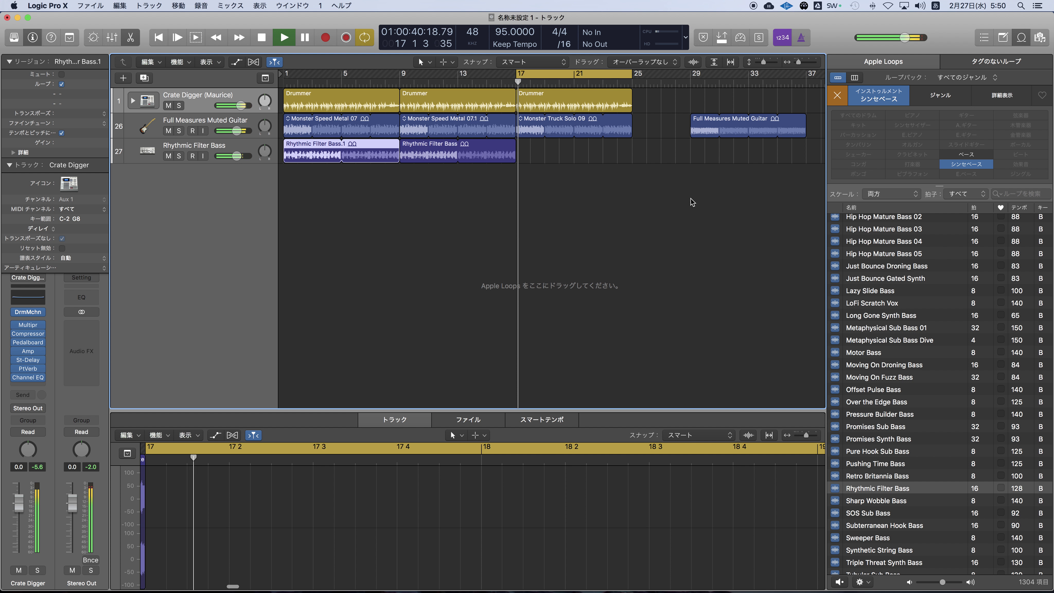
Preview the SOS Sub Bass, Sweeper Bass and Subterranean Hook Bass loops against the section cycled from bar 17.
left_click(892, 513)
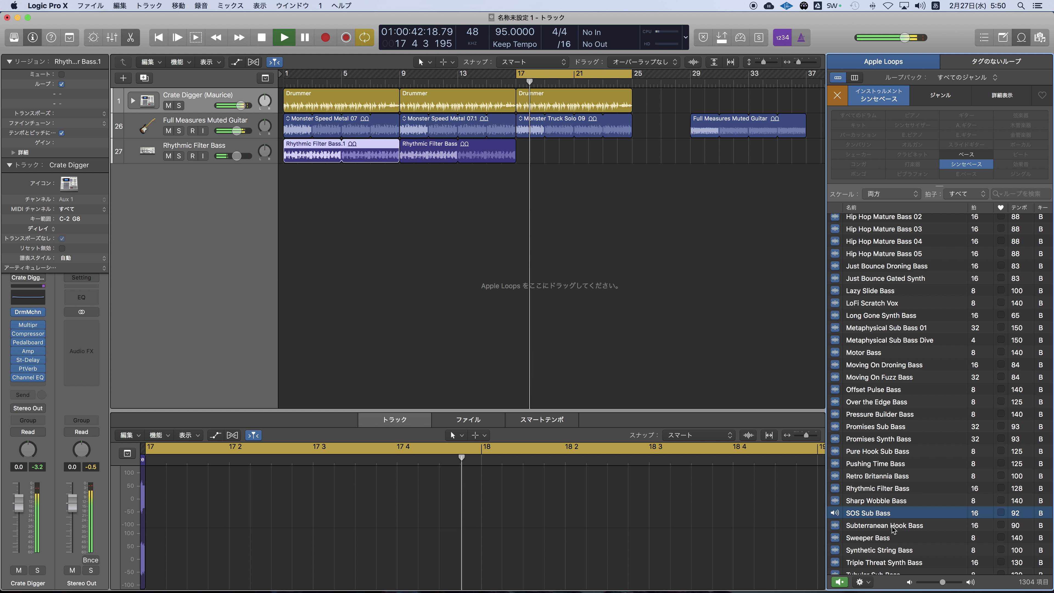
left_click(887, 538)
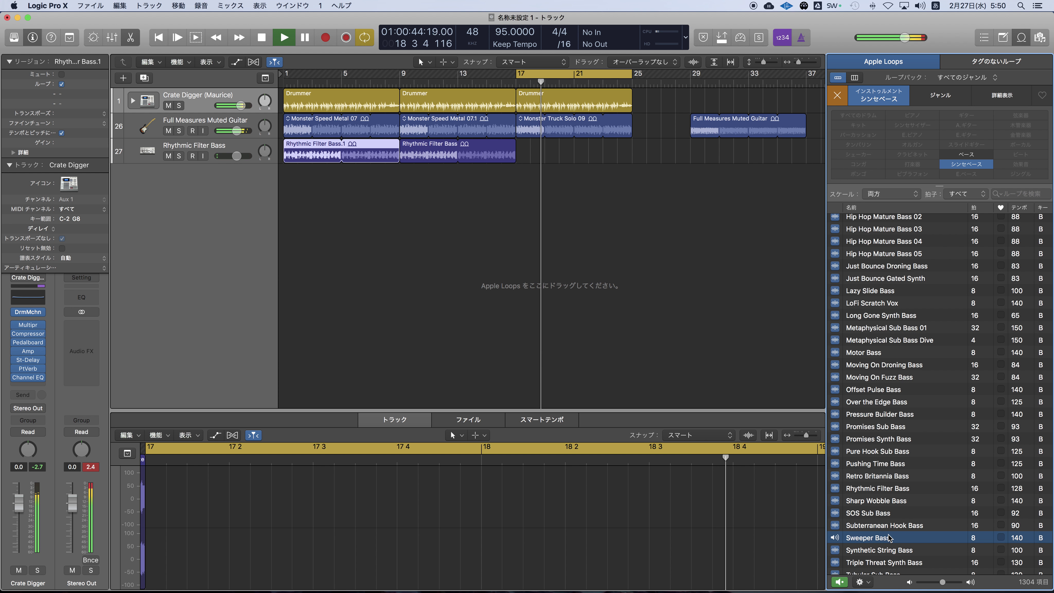
left_click(880, 525)
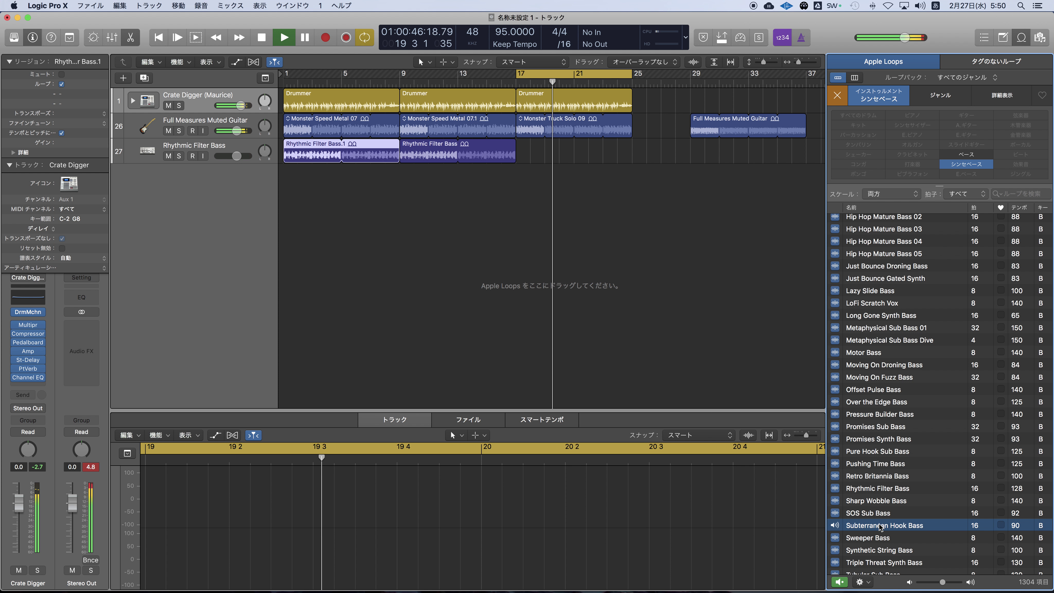
Preview the Synthetic String Bass, Triple Threat Synth Bass and Tubular Sub Bass loops against the cycled section.
scroll(880, 525, "down", 2)
scroll(880, 525, "down", 1)
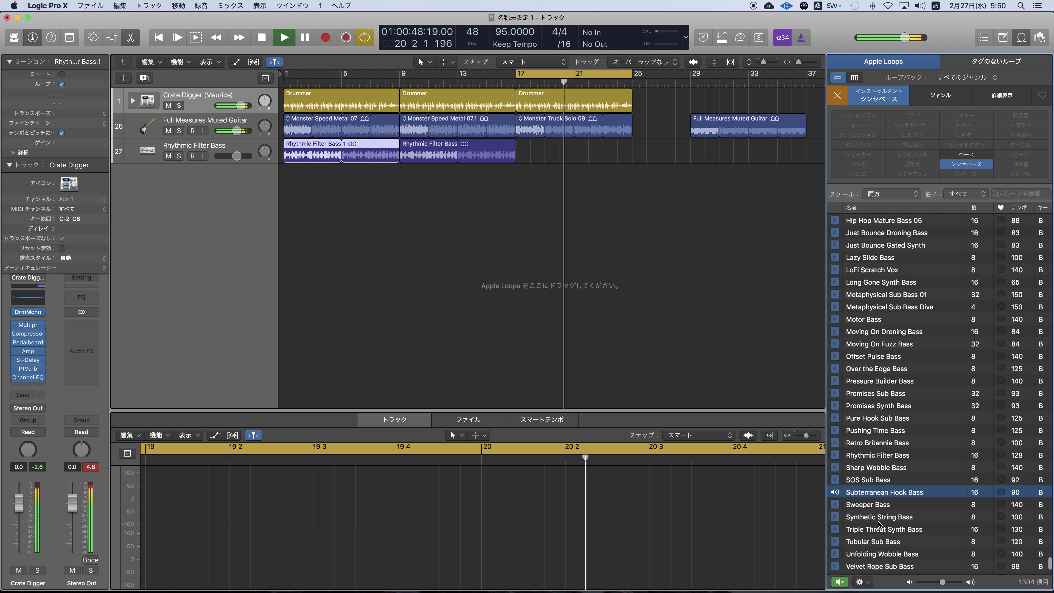
left_click(877, 521)
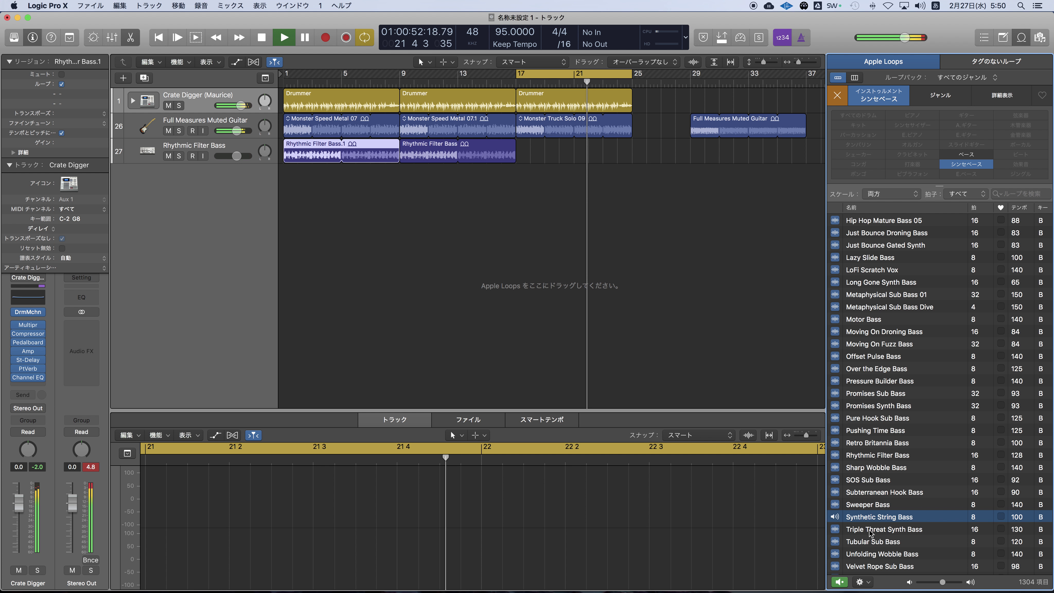
left_click(870, 530)
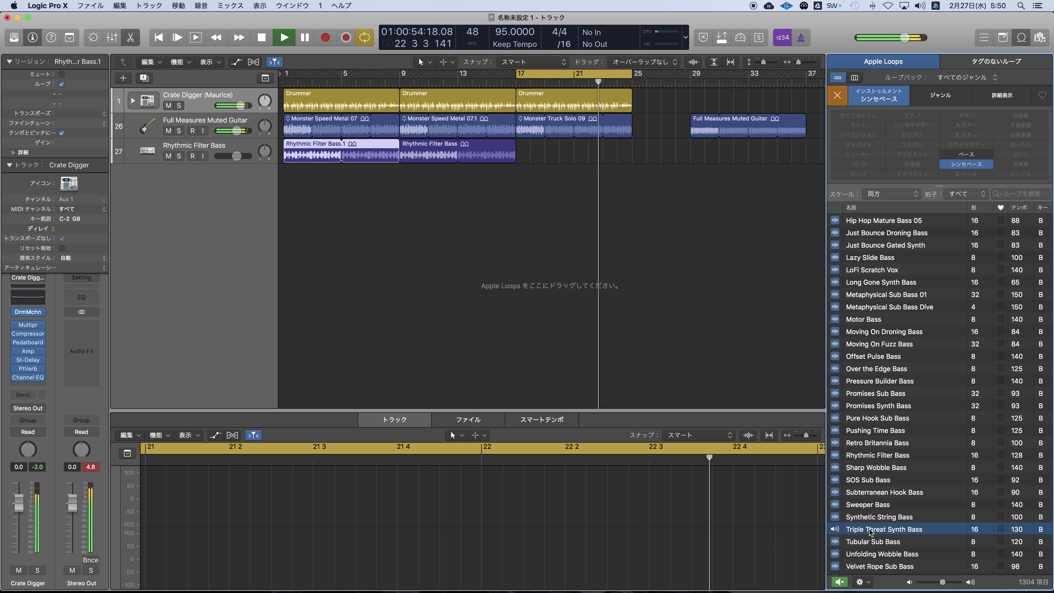
left_click(871, 541)
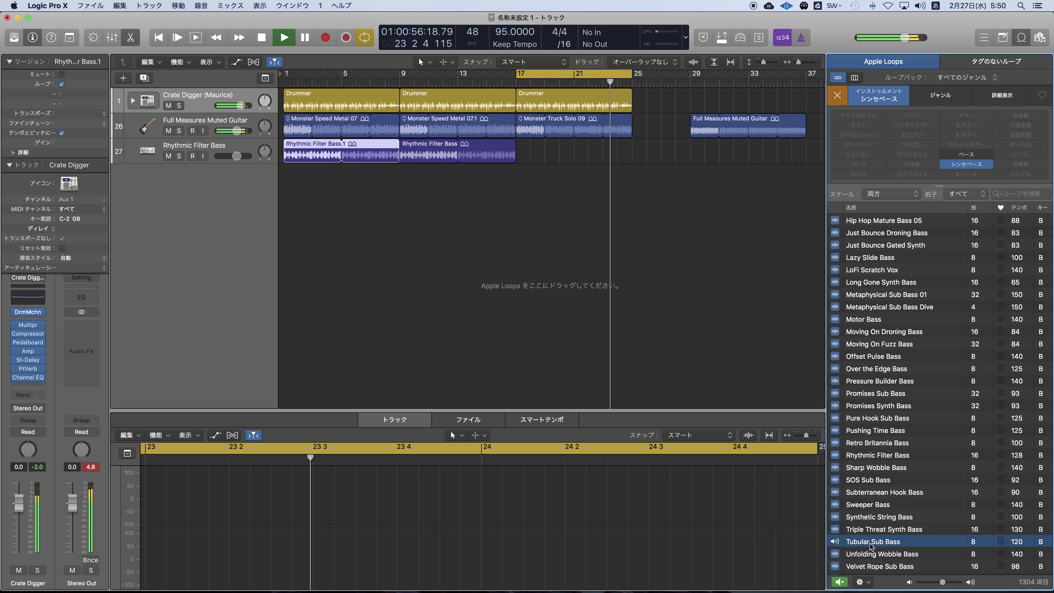
Preview the Unfolding Wobble Bass, Velvet Rope Sub Bass and Vox Wobble Bass loops against the cycled section.
scroll(870, 540, "down", 2)
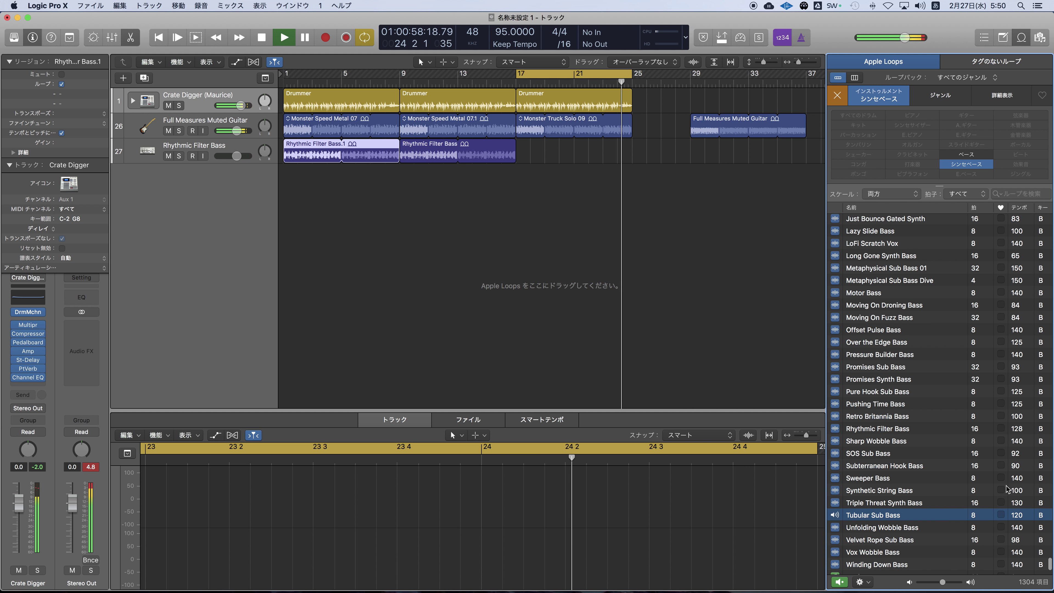
left_click(886, 526)
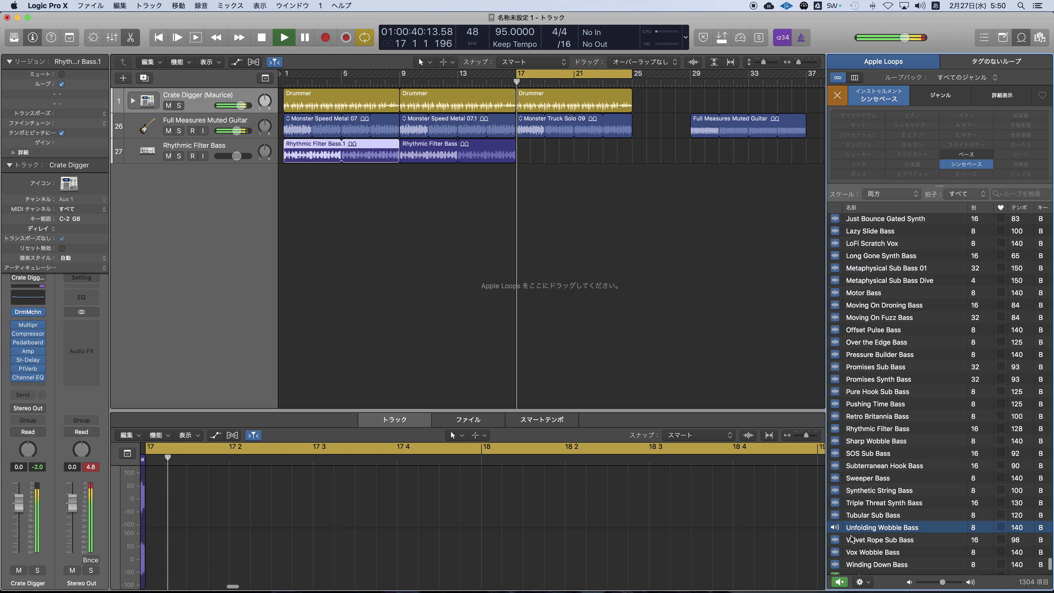
left_click(863, 540)
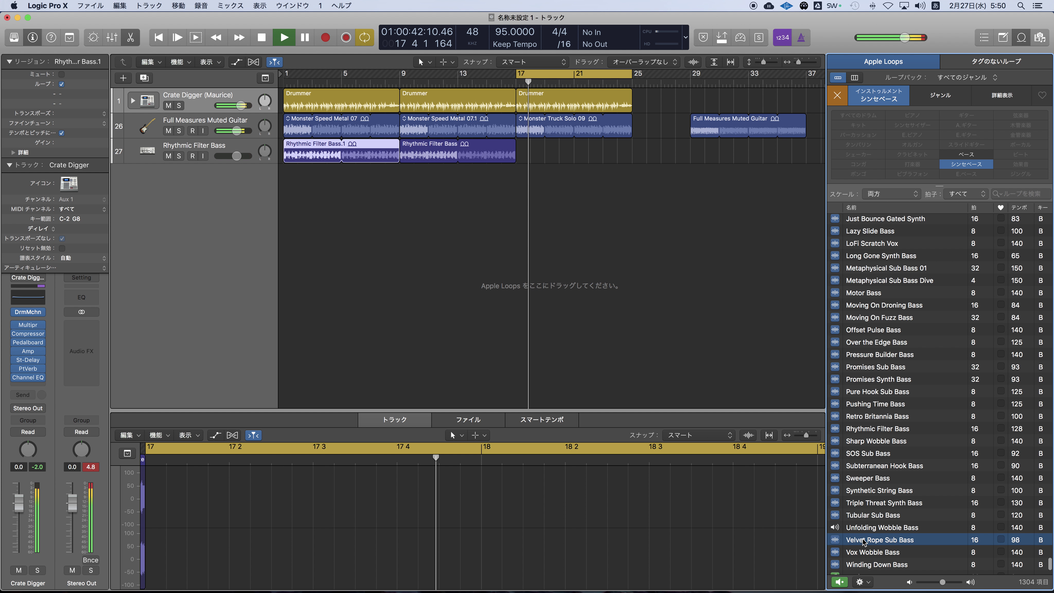
left_click(879, 553)
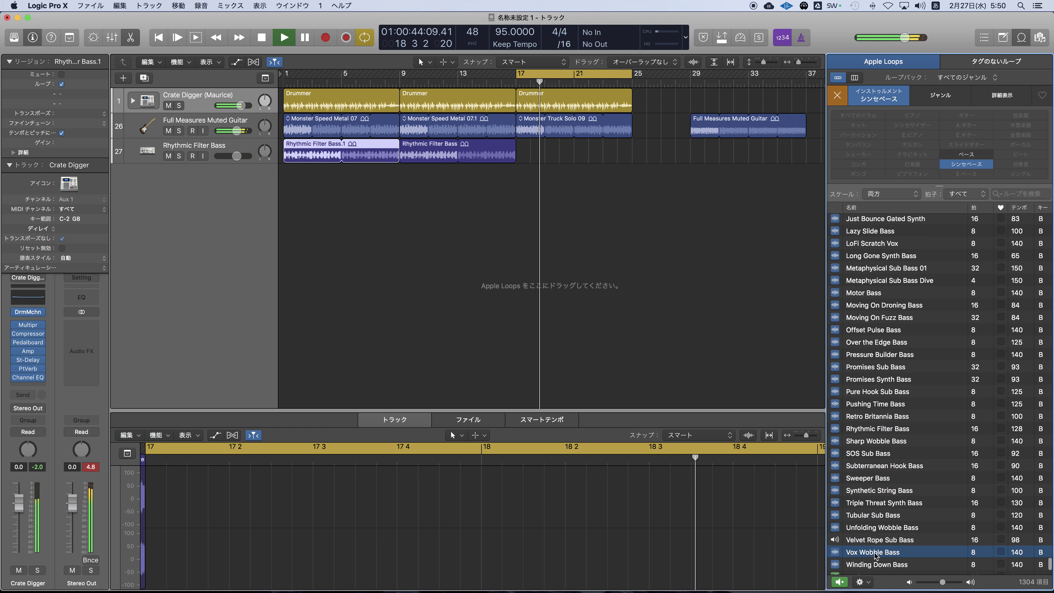
Preview the Winding Down Bass, Desire A Deep Bass and Desire B Deep Bass loops.
scroll(878, 540, "down", 3)
left_click(879, 526)
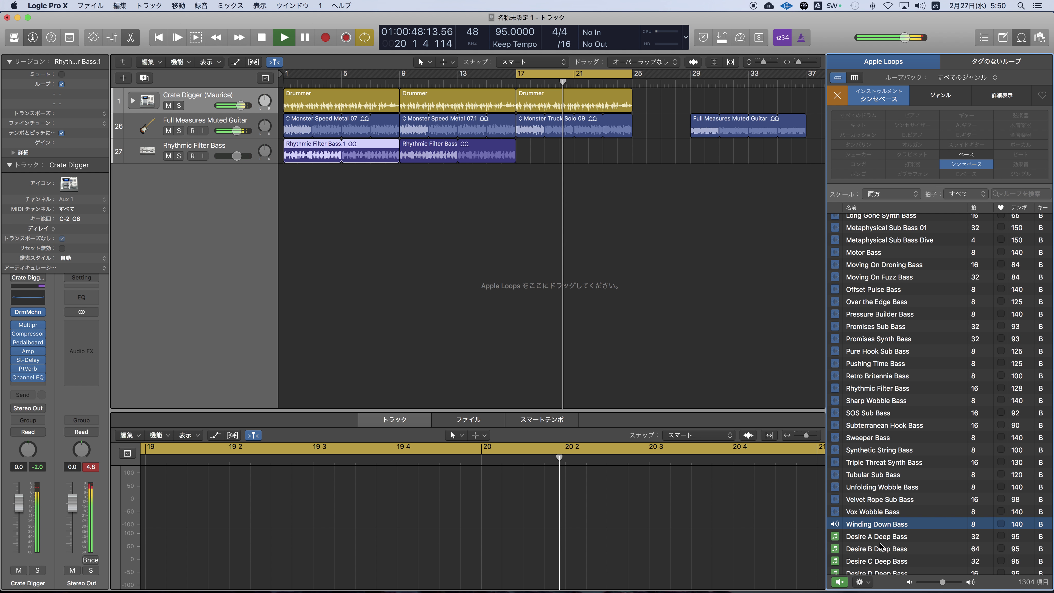
left_click(879, 537)
scroll(882, 534, "down", 3)
scroll(881, 531, "down", 2)
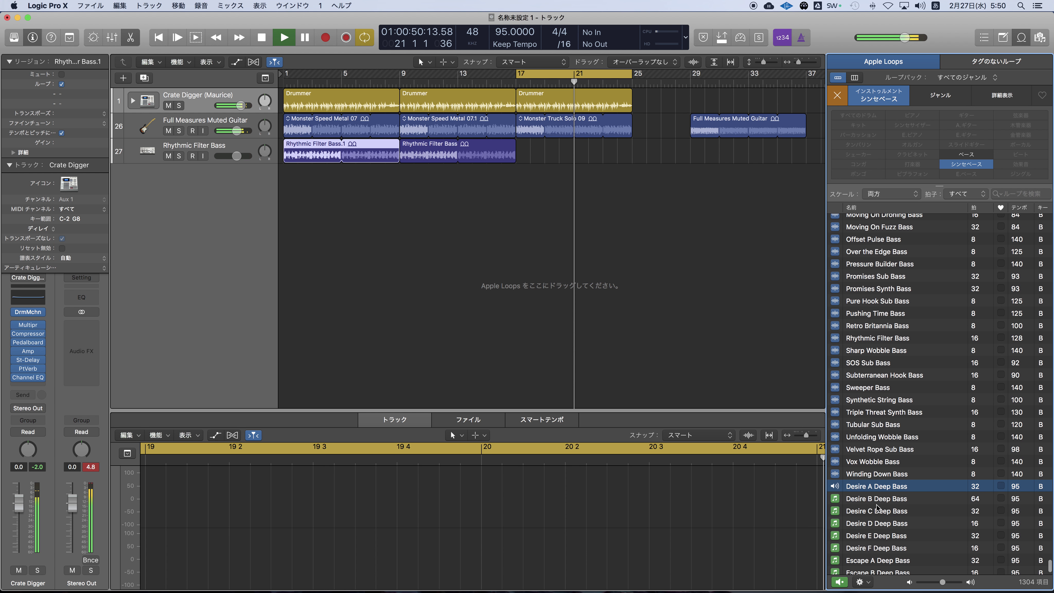
key("Down")
Step through the loops from Desire C Deep Bass to Escape A Deep Bass, and preview Sub Dubby Synth Bass 01.
scroll(880, 508, "down", 6)
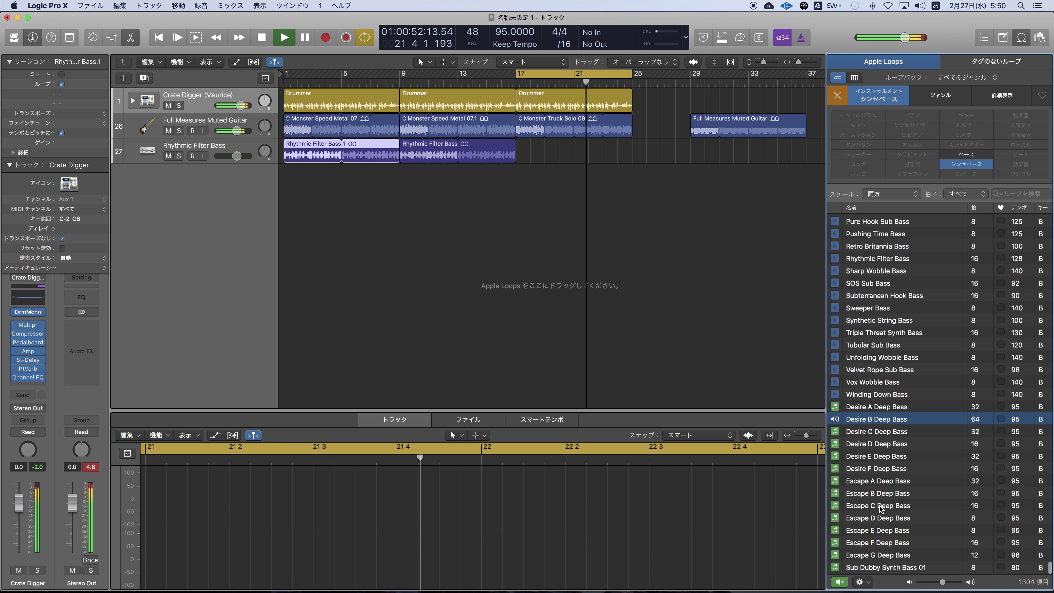
key("Down")
key("Down")
key("Down")
key("Down")
key("Down")
scroll(885, 509, "down", 1)
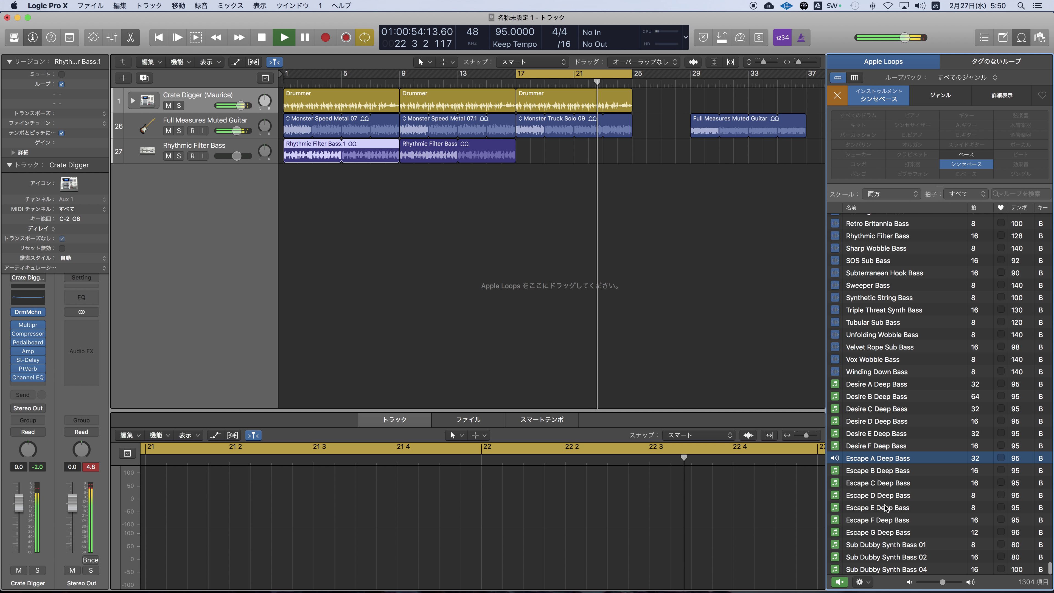
left_click(885, 539)
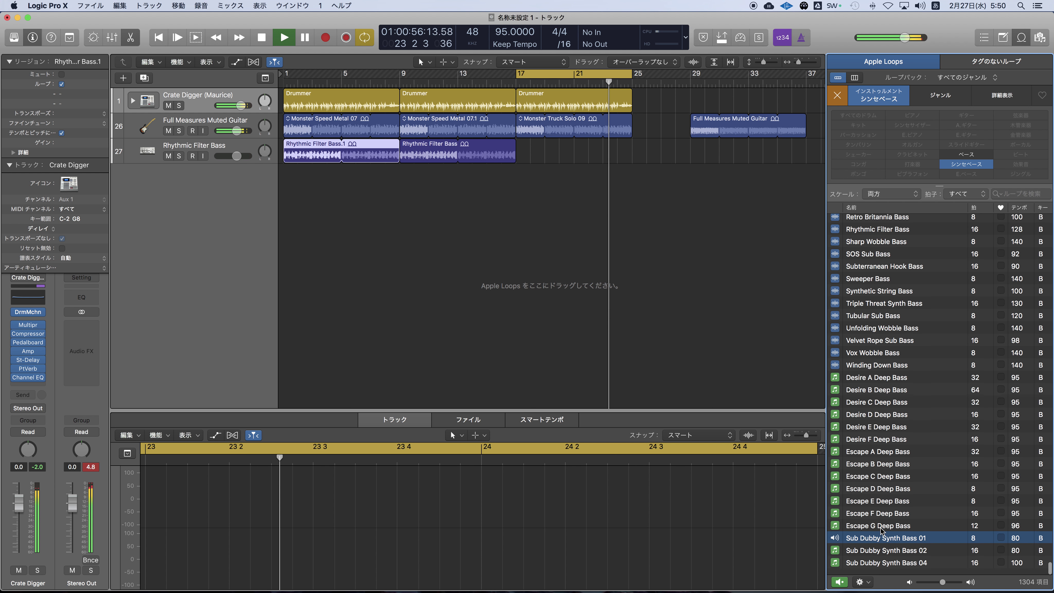
Preview Rhythmic Filter Bass, Retro Britannia Bass, Pushing Time Bass and Pressure Builder Bass against the cycled section.
scroll(882, 531, "up", 14)
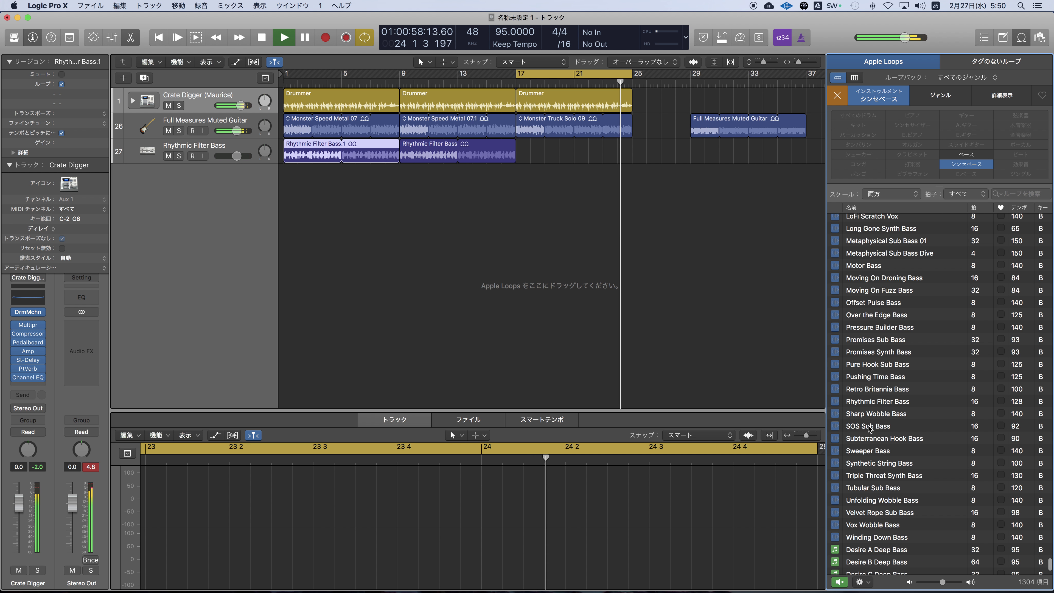
left_click(873, 399)
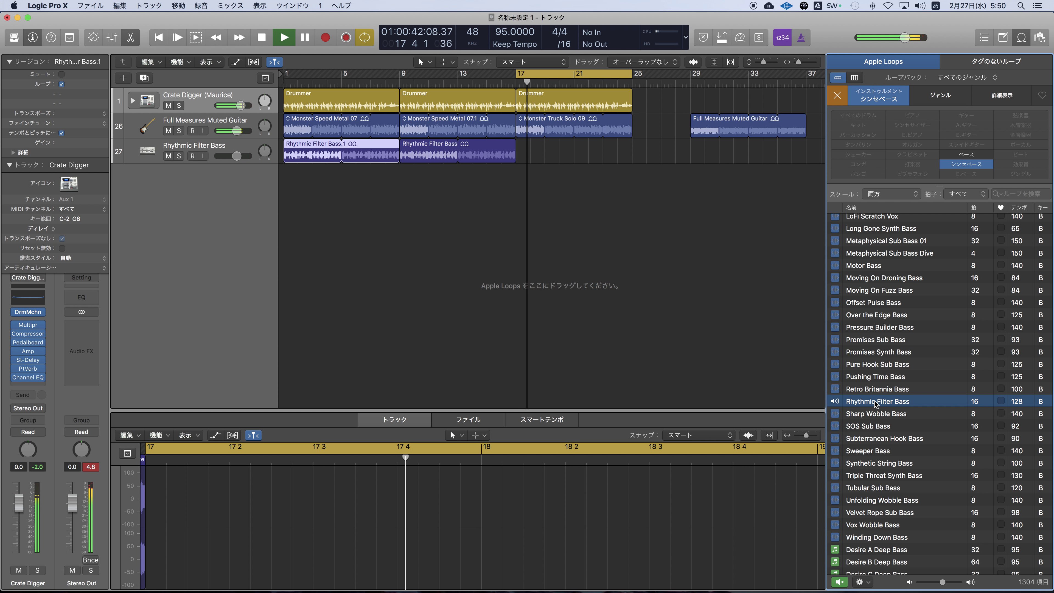
left_click(864, 391)
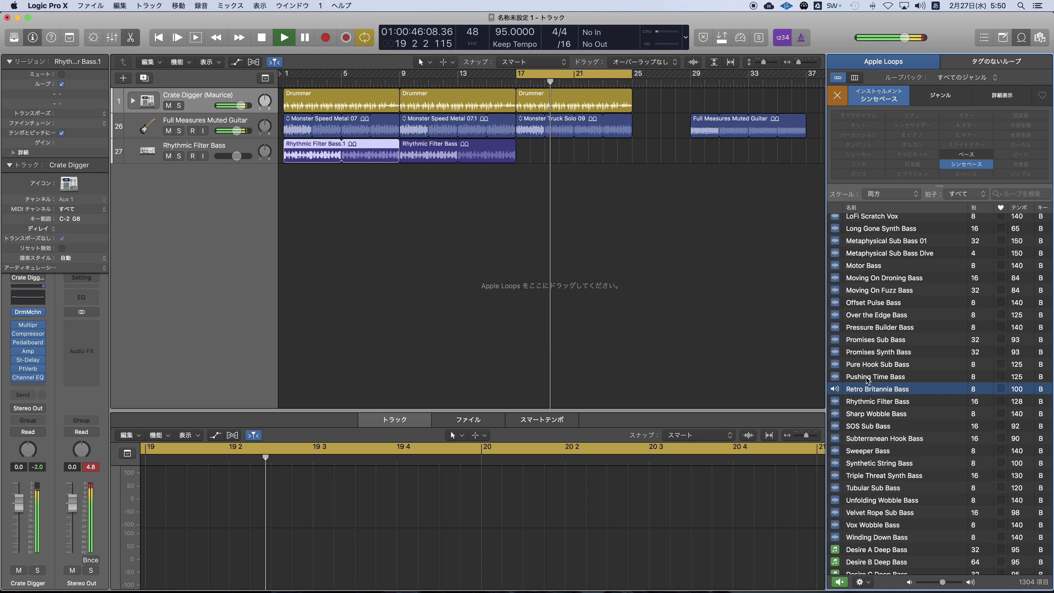
left_click(866, 377)
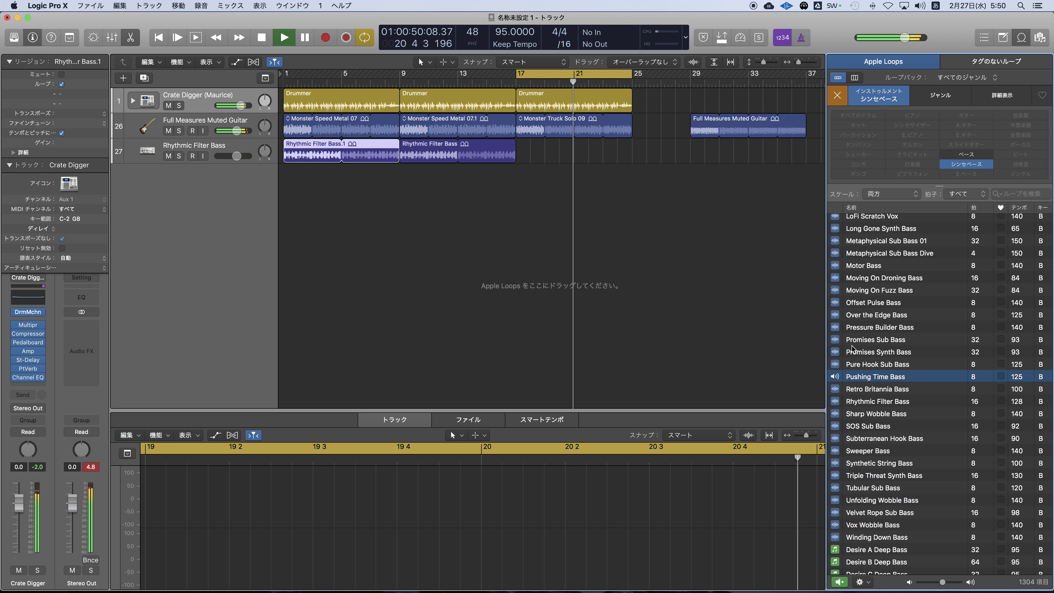
left_click(861, 329)
Preview the Motor Bass, Moving On Droning Bass and Moving On Fuzz Bass loops against the cycled section.
scroll(861, 331, "up", 3)
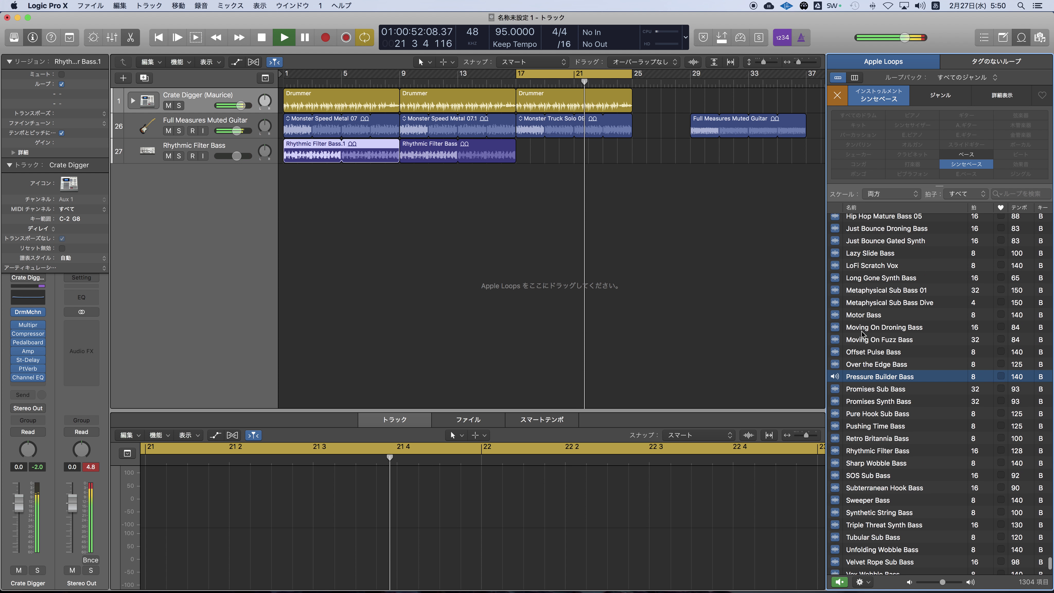
left_click(863, 317)
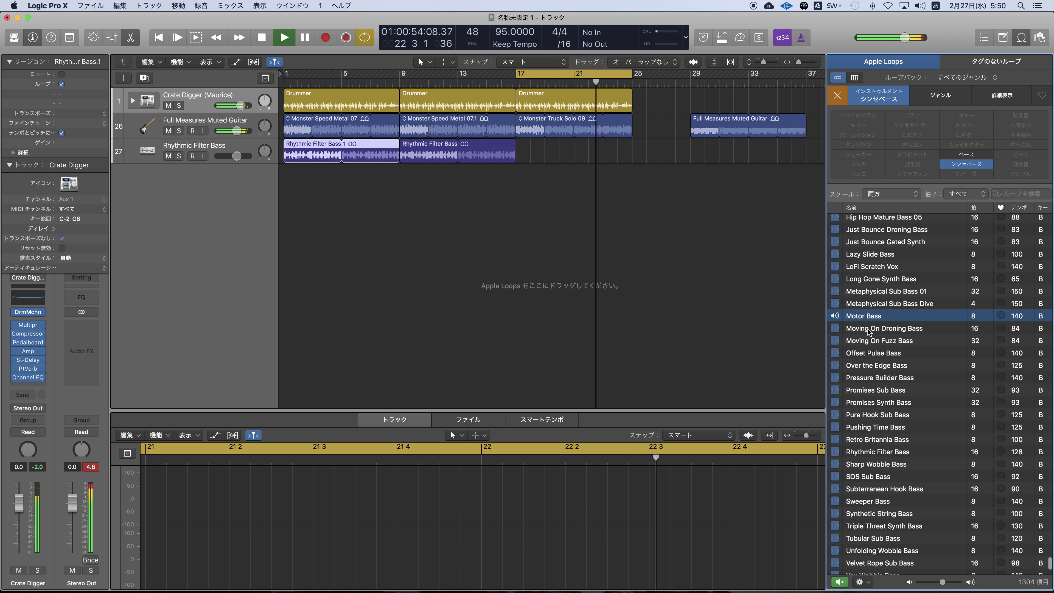
scroll(874, 331, "up", 1)
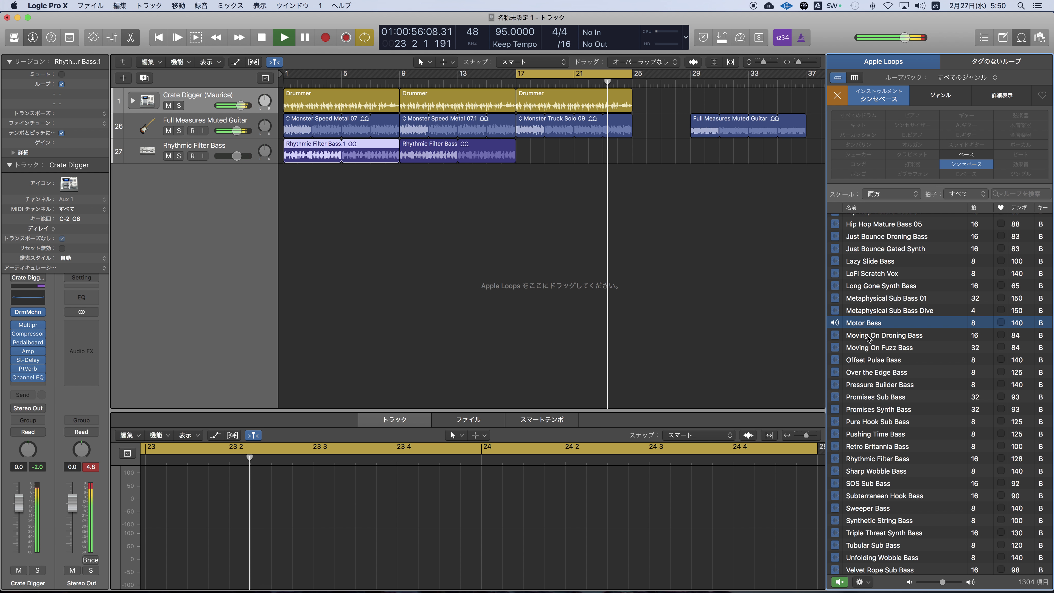
left_click(868, 335)
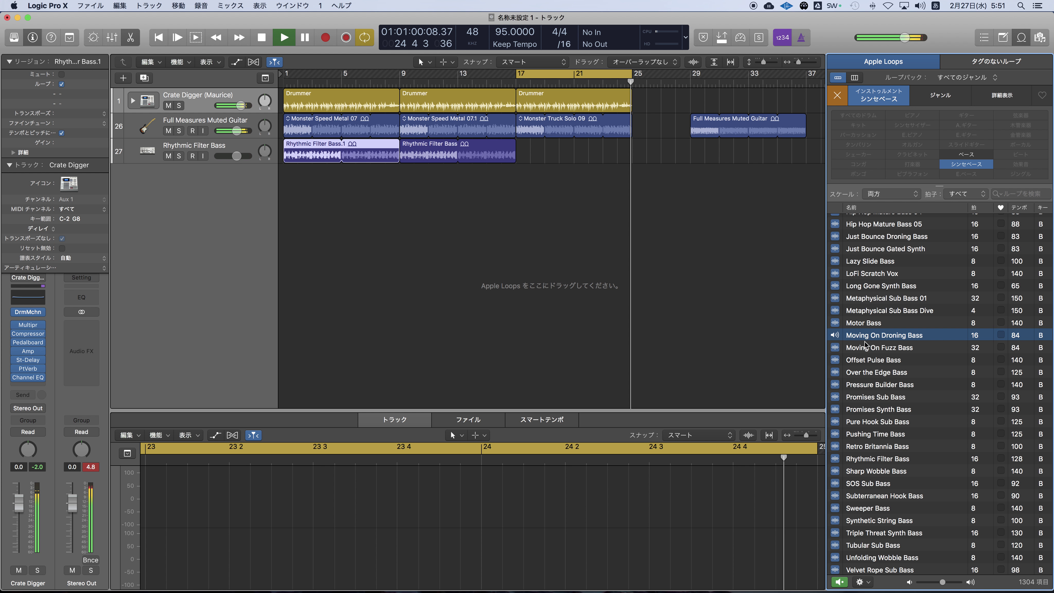
left_click(869, 348)
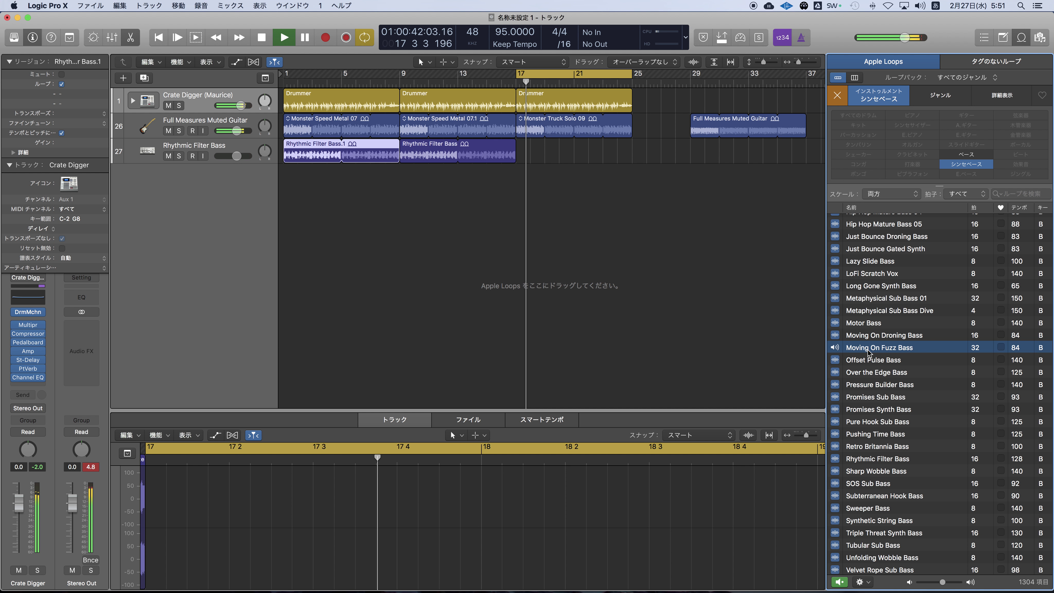
scroll(868, 351, "up", 2)
scroll(867, 352, "up", 2)
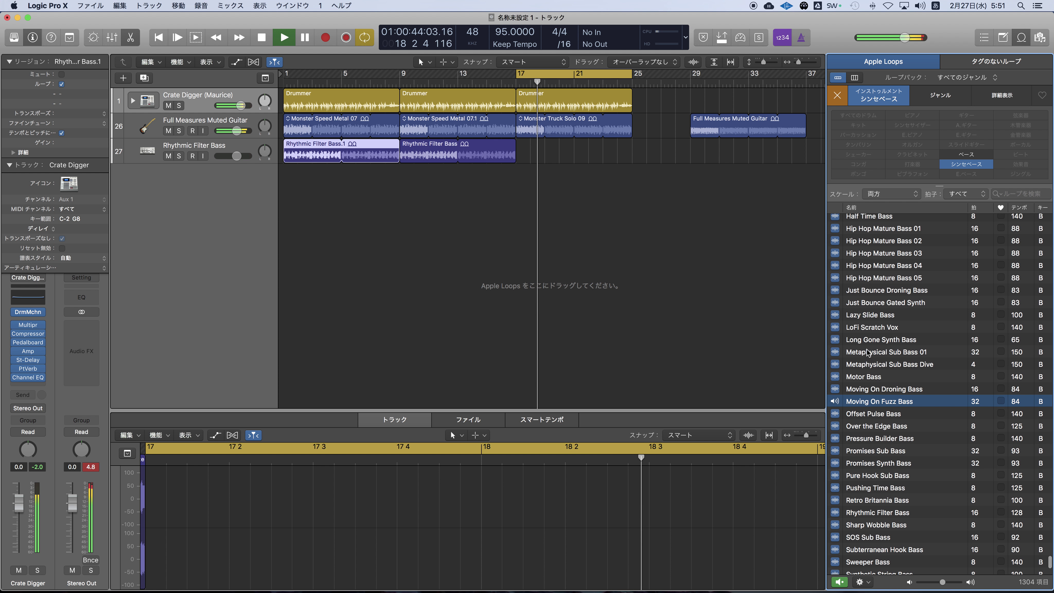
Clear and reapply the synth bass filter, and place the Moving On Fuzz Bass loop at bar 17 on the Rhythmic Filter Bass track.
left_click(961, 165)
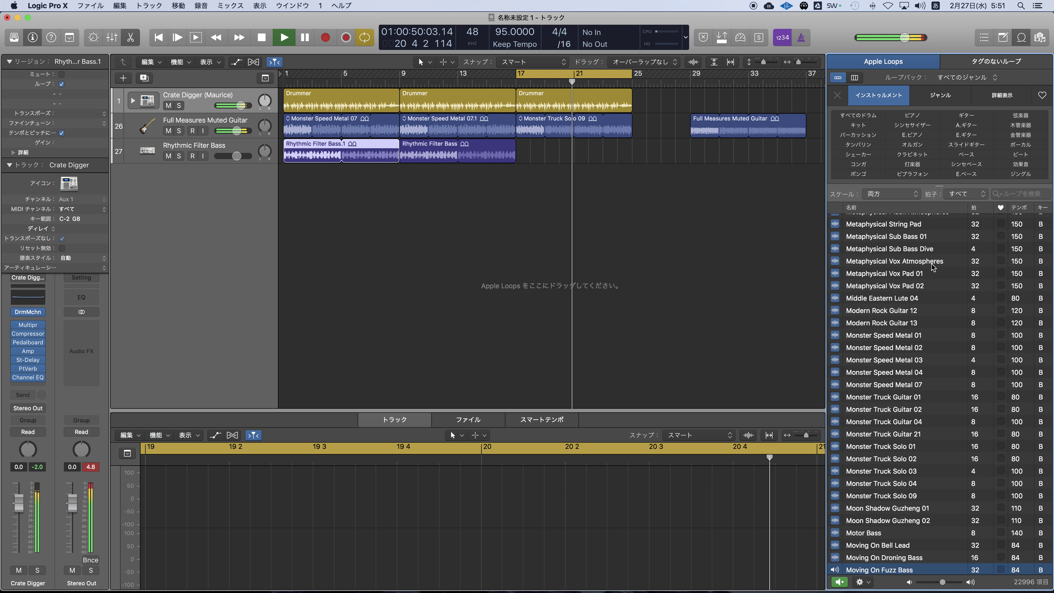
left_click(966, 164)
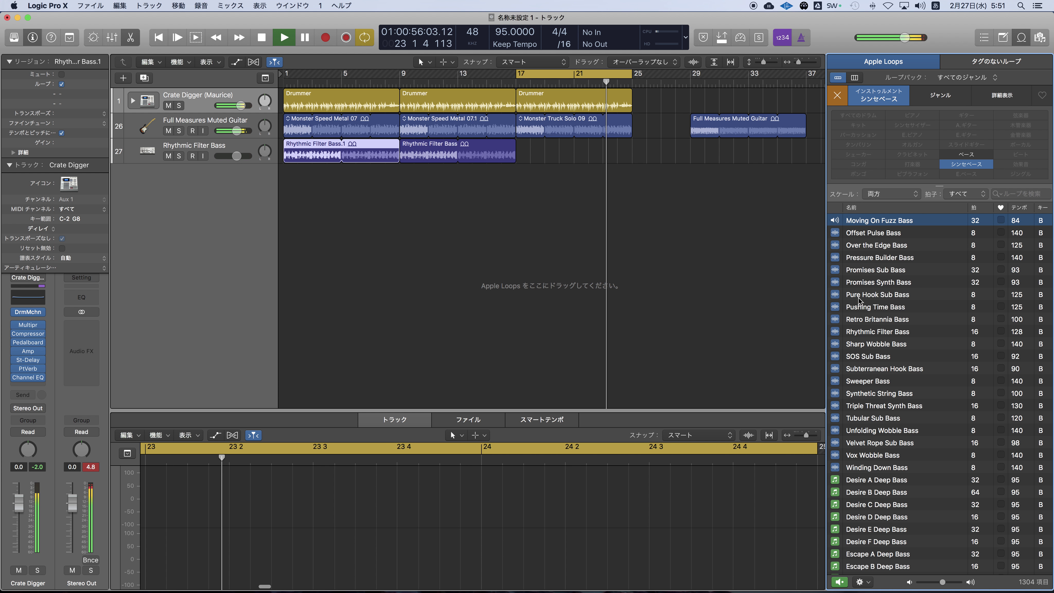
scroll(857, 386, "up", 3)
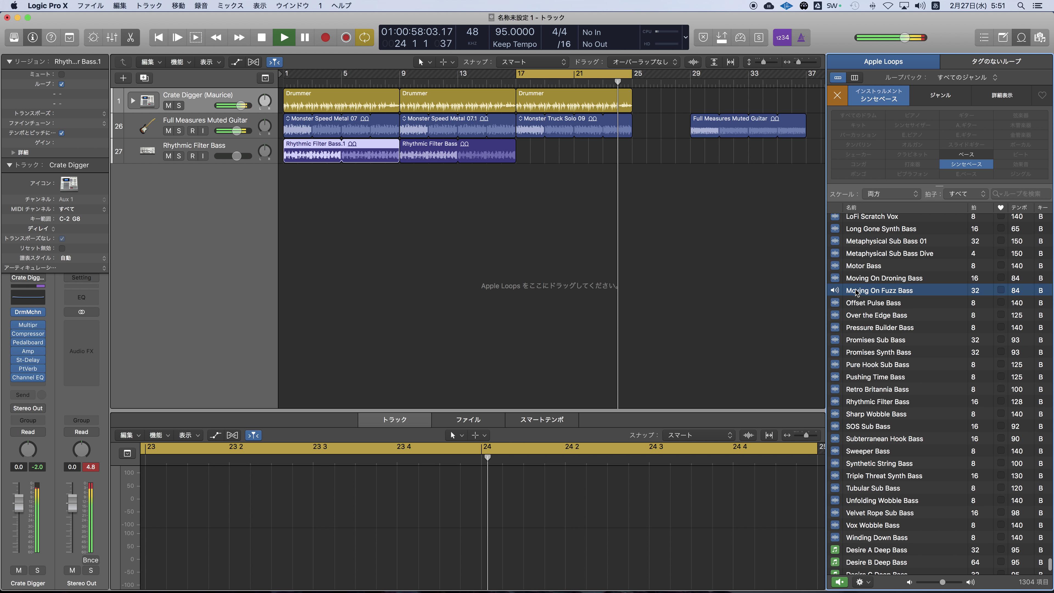
left_click_drag(875, 290, 536, 148)
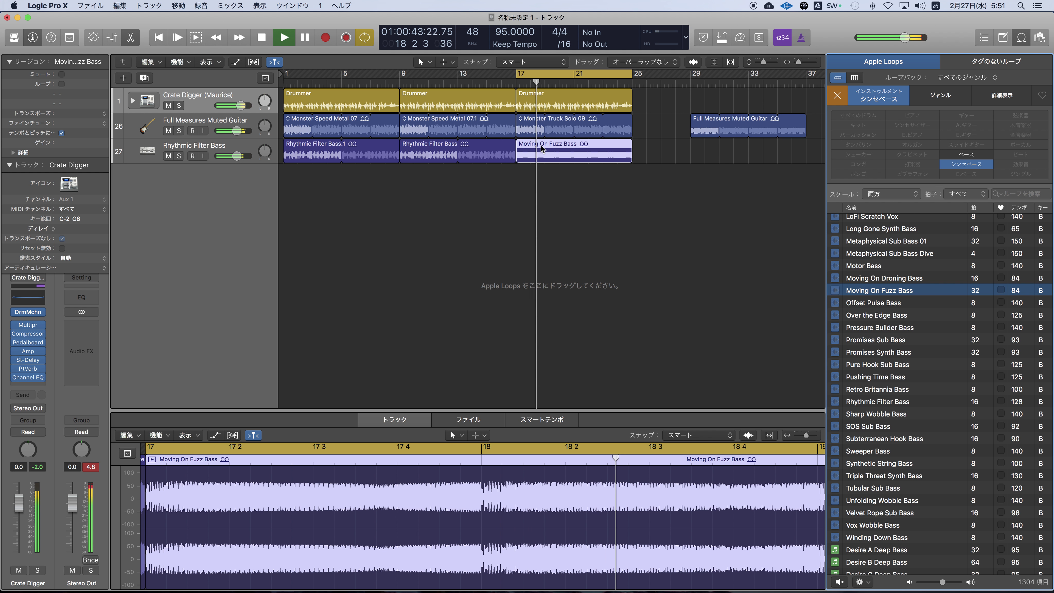
left_click(516, 193)
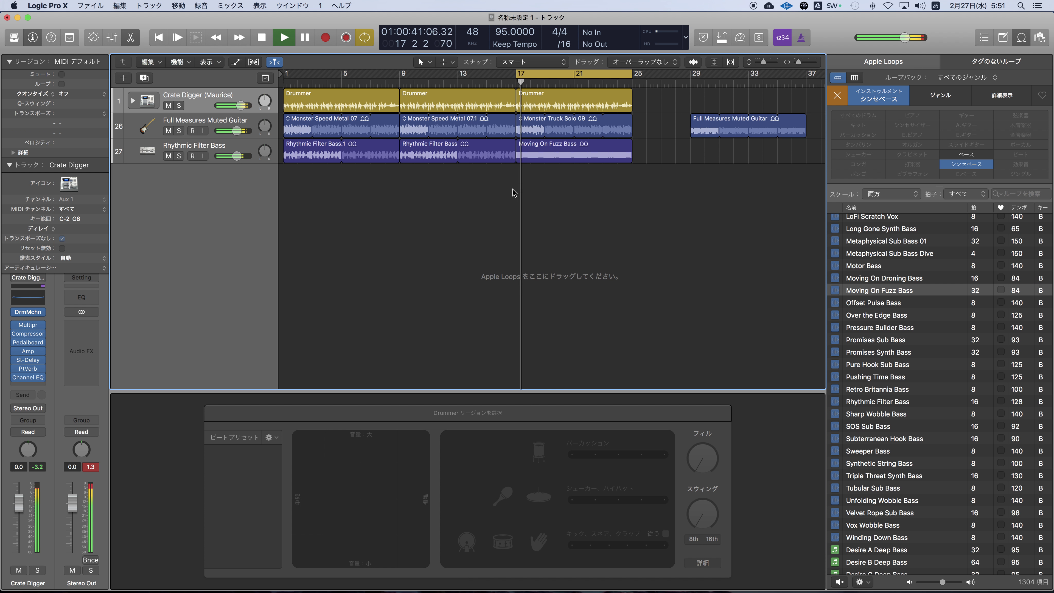
left_click(529, 154)
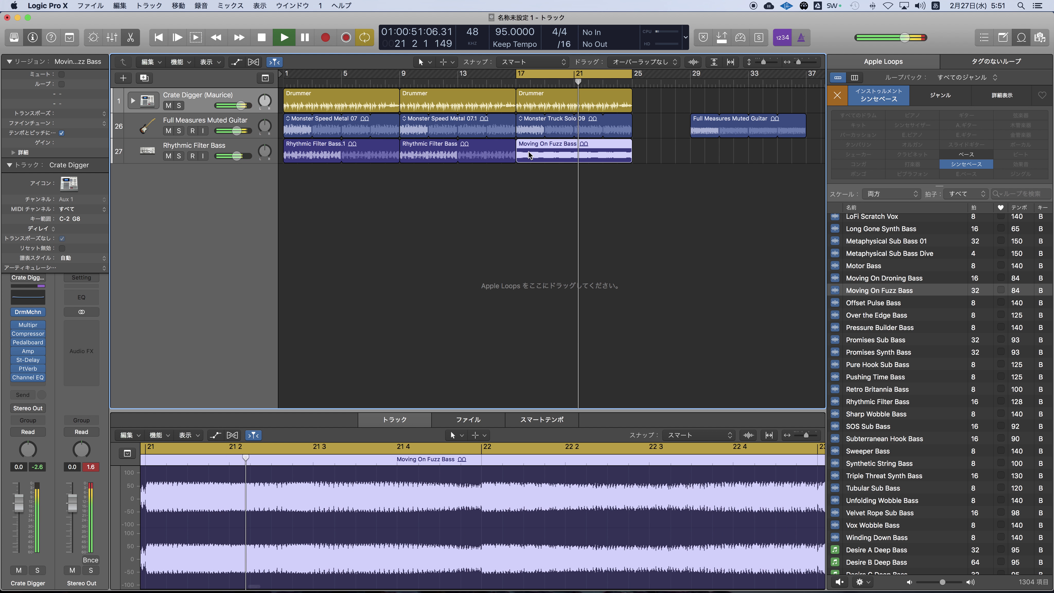
left_click(535, 193)
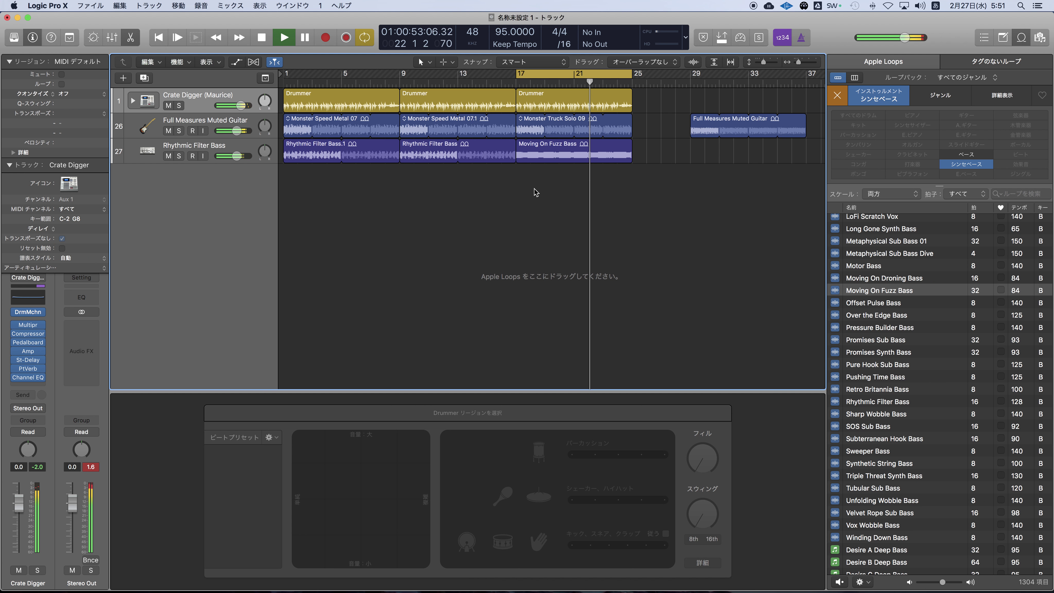
Move the Moving On Fuzz Bass region onto a new audio track at bar 17 and set that track's volume to -5.1 dB.
left_click(539, 152)
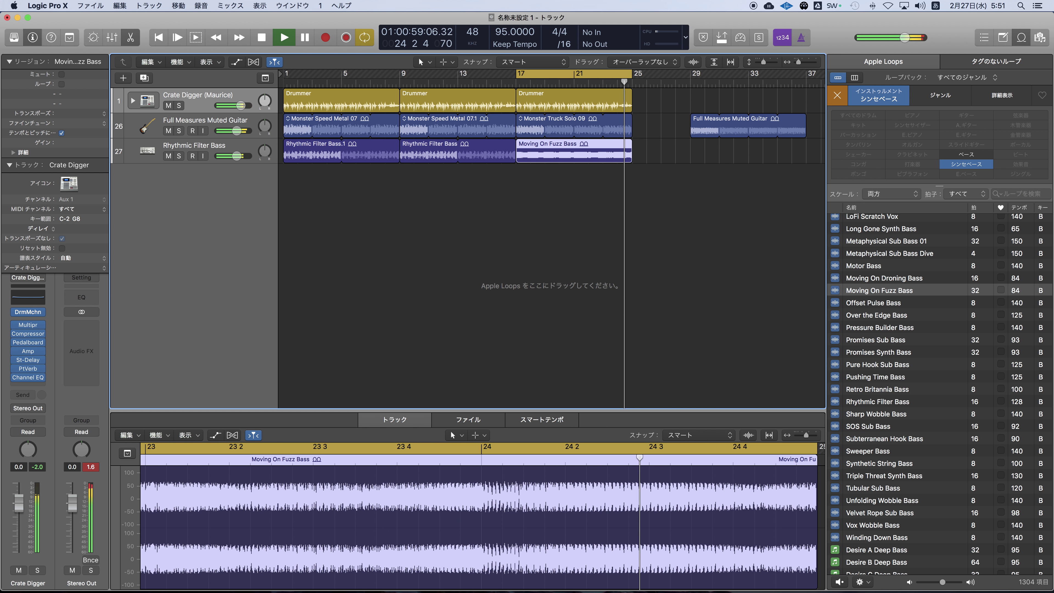
left_click(146, 80)
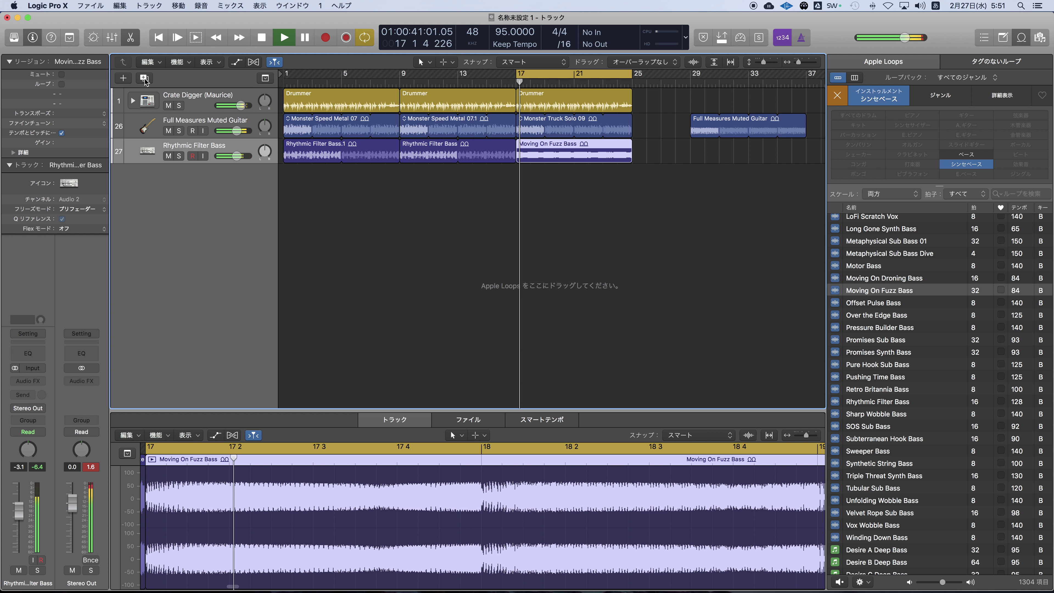
left_click_drag(551, 150, 551, 175)
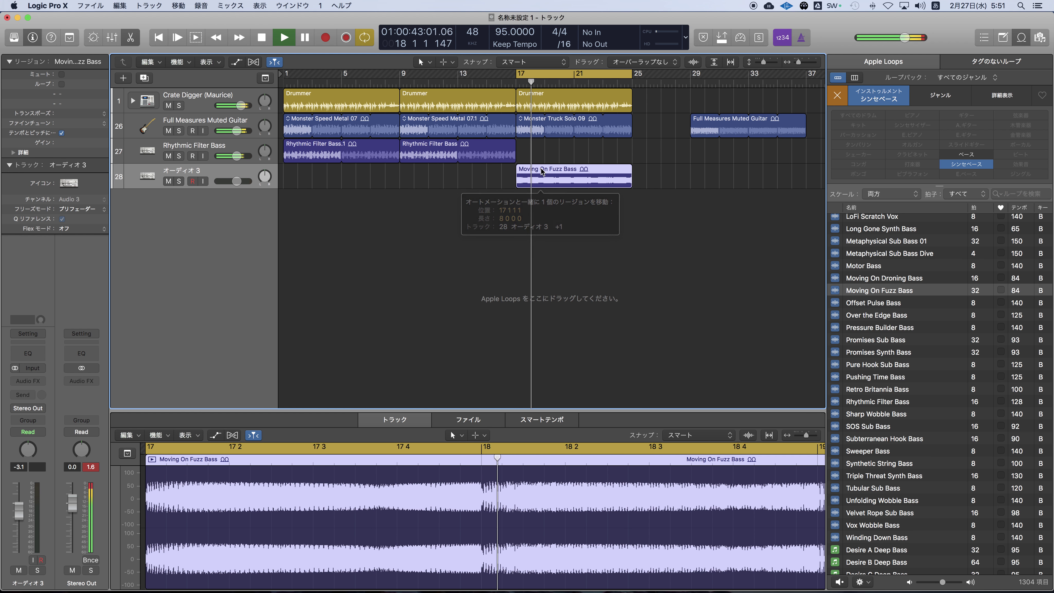
left_click_drag(232, 188, 230, 188)
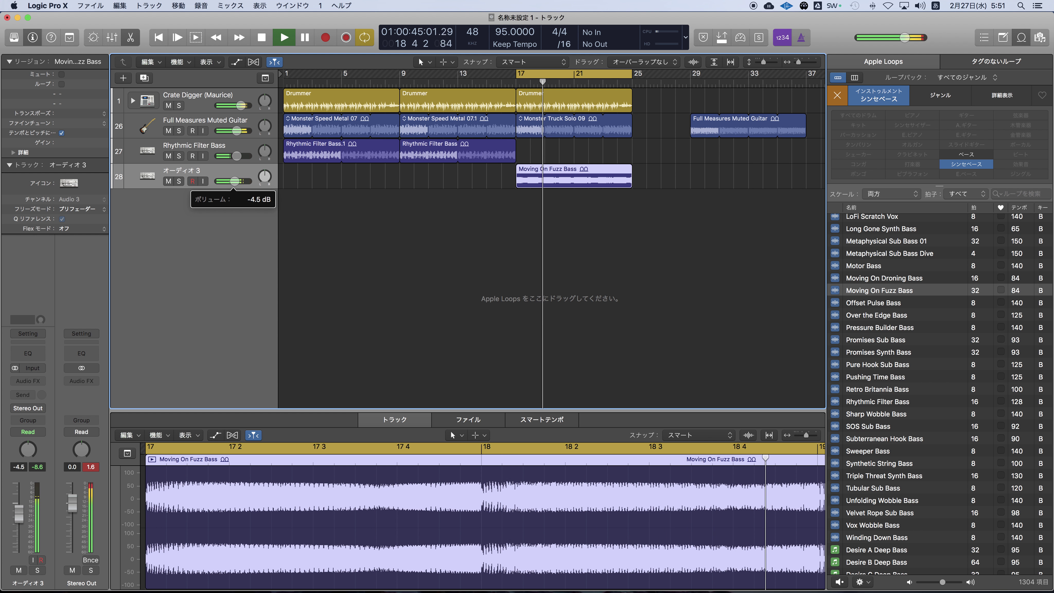
Move the Full Measures Muted Guitar region so that it starts at bar 25, directly after Monster Truck Solo 09.
left_click(538, 195)
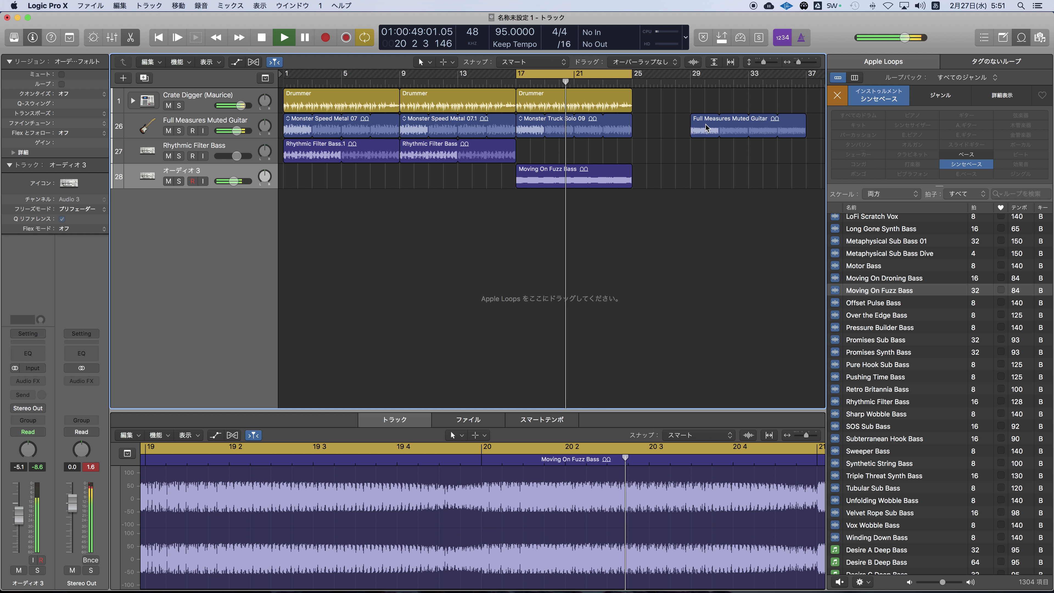
left_click_drag(693, 129, 635, 129)
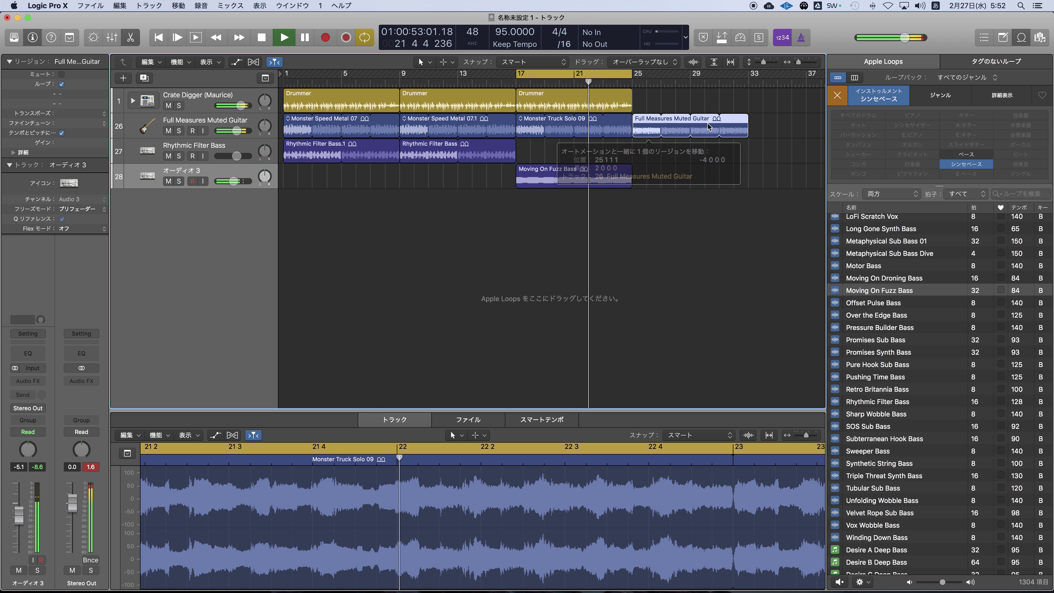
Make the first Drummer region's beat slightly simpler and softer.
left_click(534, 105)
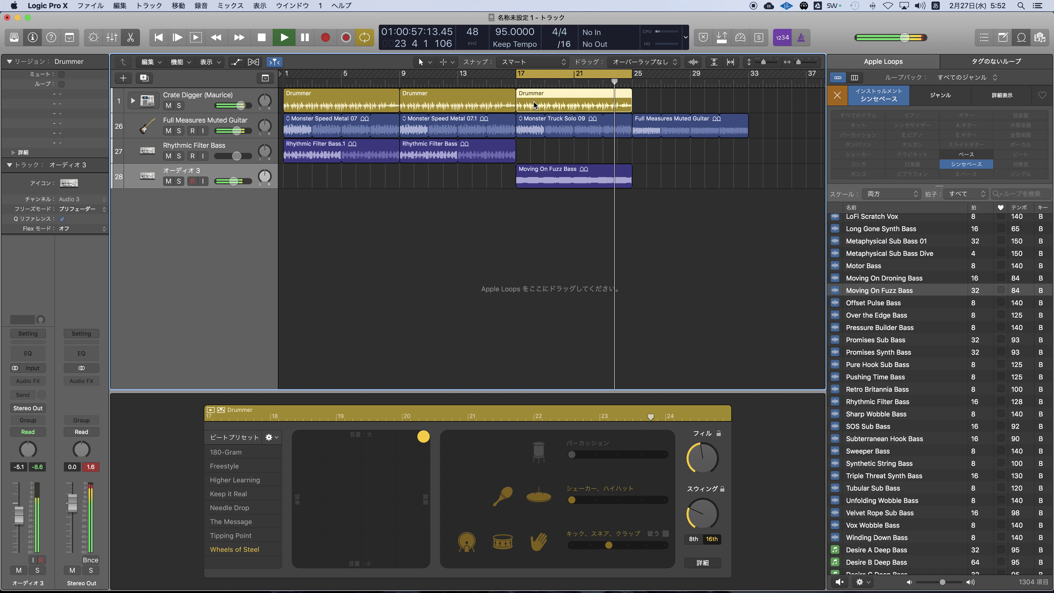
left_click(454, 100)
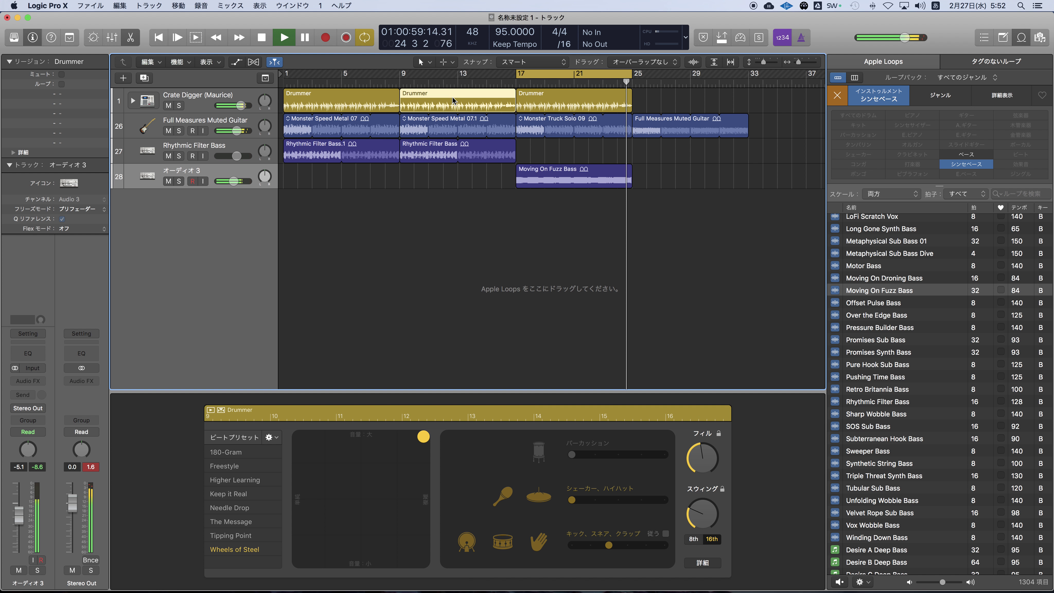
left_click(317, 98)
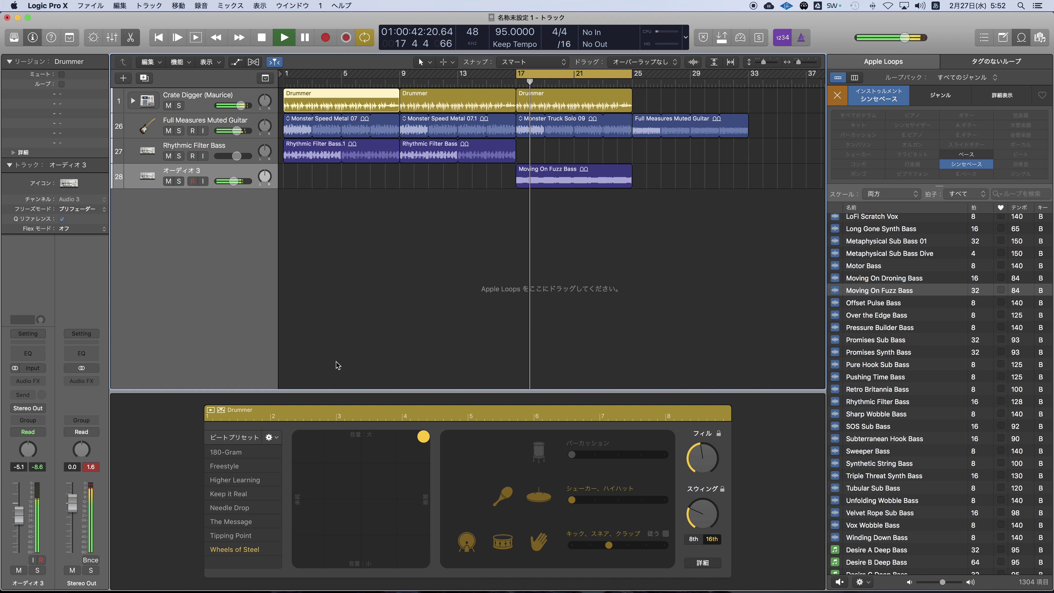
left_click_drag(422, 444, 406, 442)
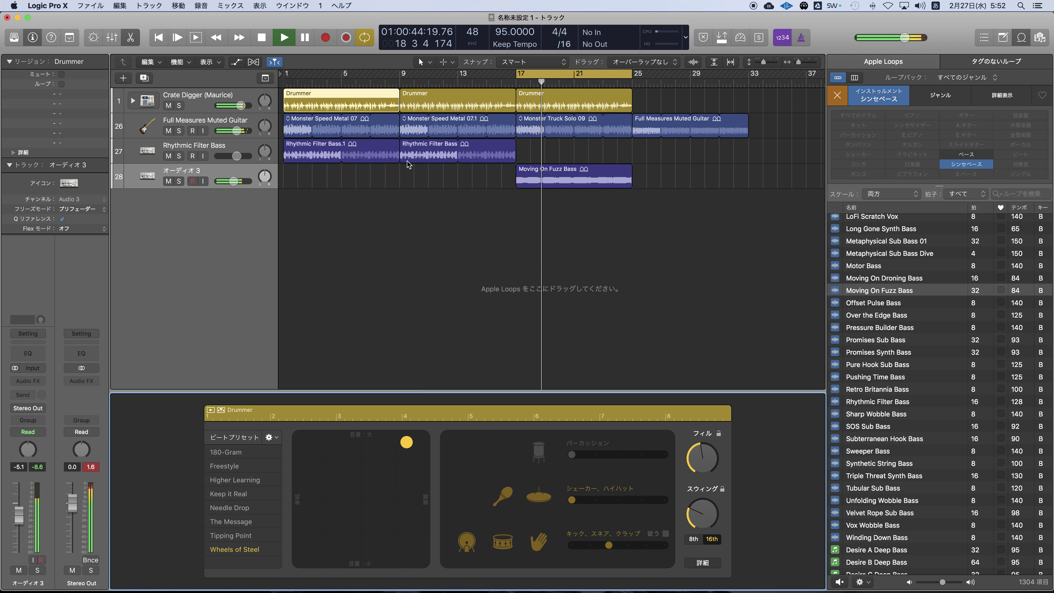
Replace the second Drummer region at bar 9 with a copy of the first Drummer region.
left_click(446, 103)
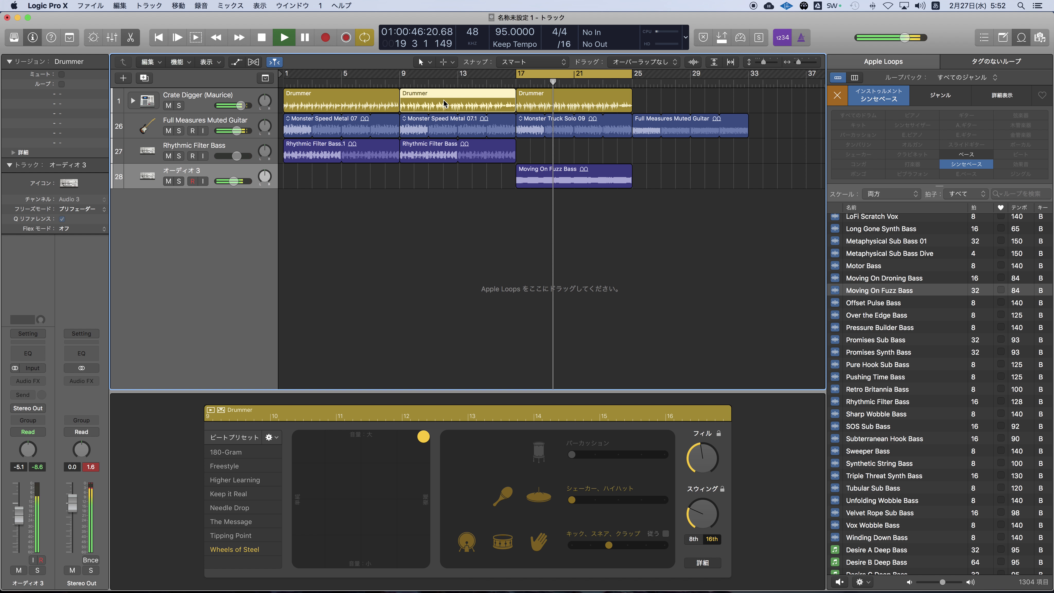
key("Delete")
left_click_drag(337, 104, 452, 105)
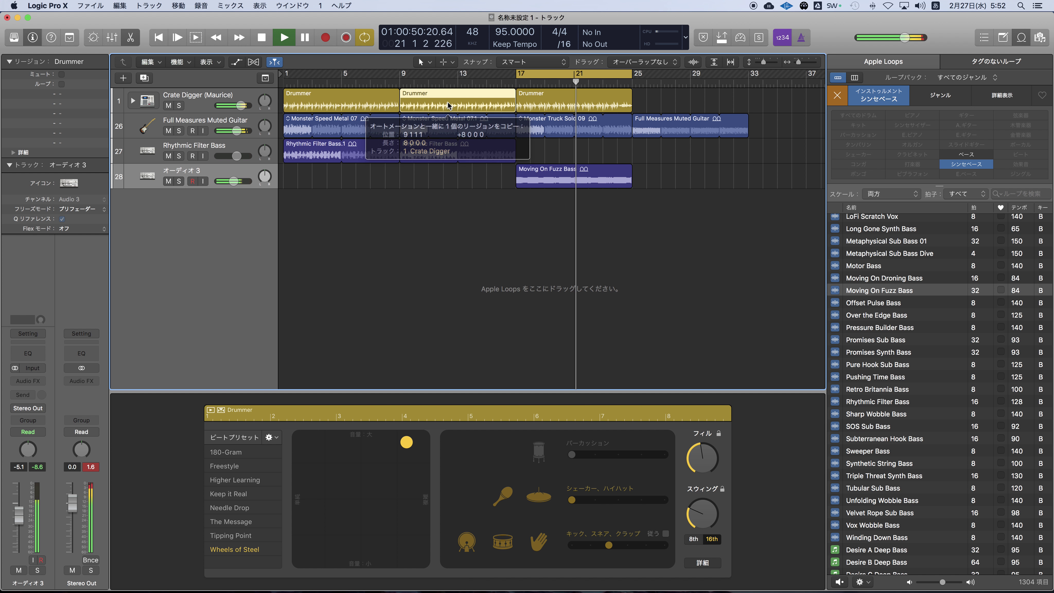
Play the arrangement from the start, and replace the synth bass loop filter with the beat (ビート) filter.
key("Return")
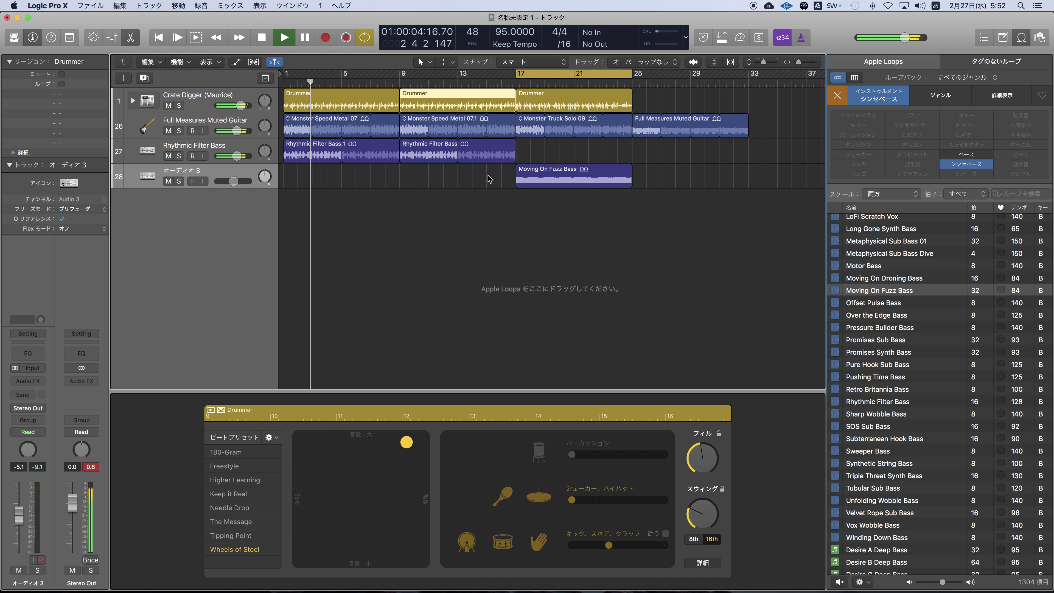
scroll(489, 192, "down", 2)
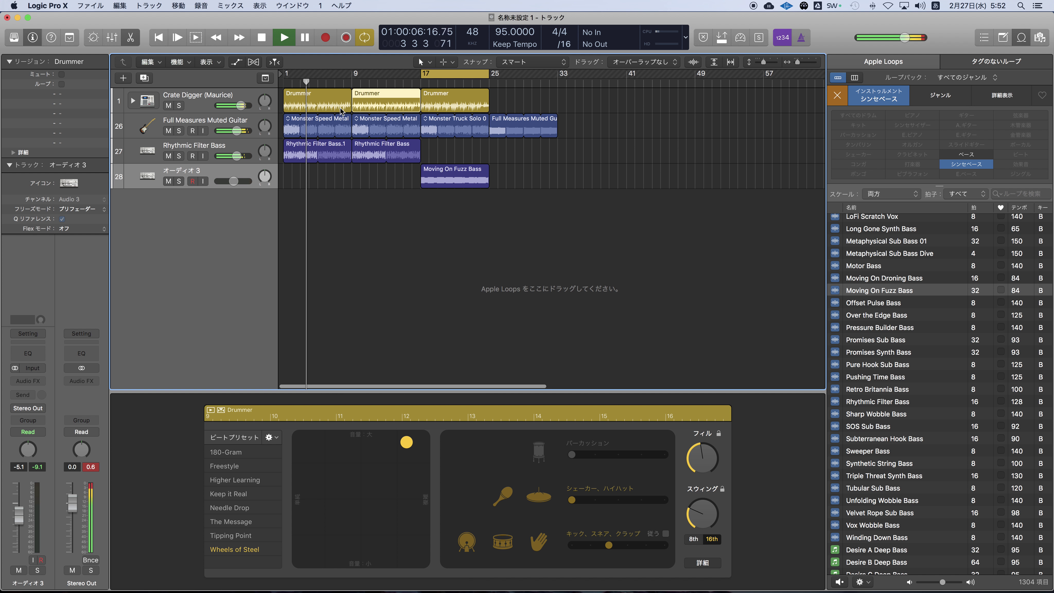
left_click(871, 102)
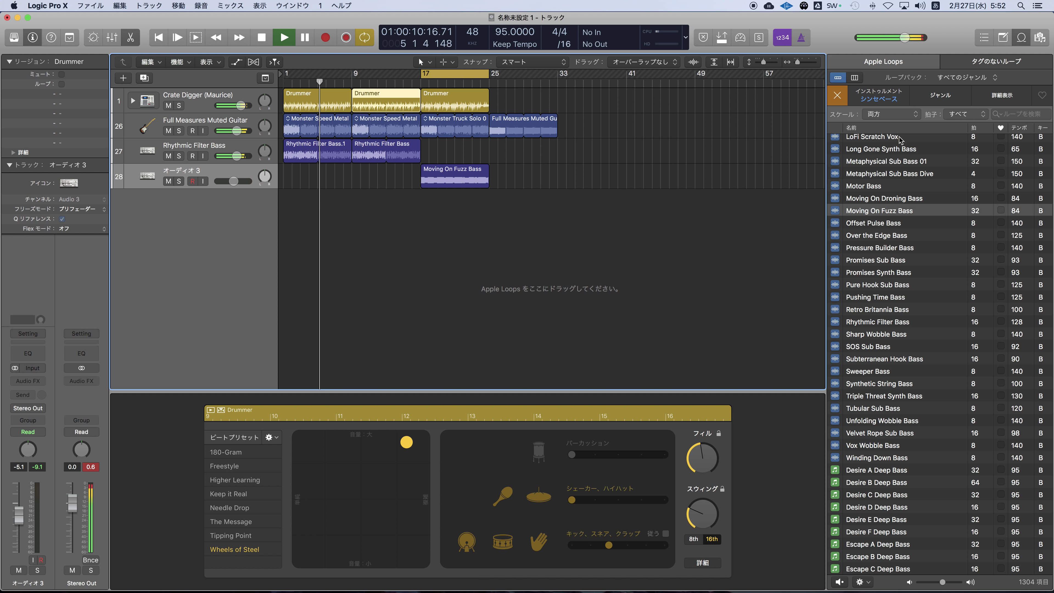
left_click(848, 97)
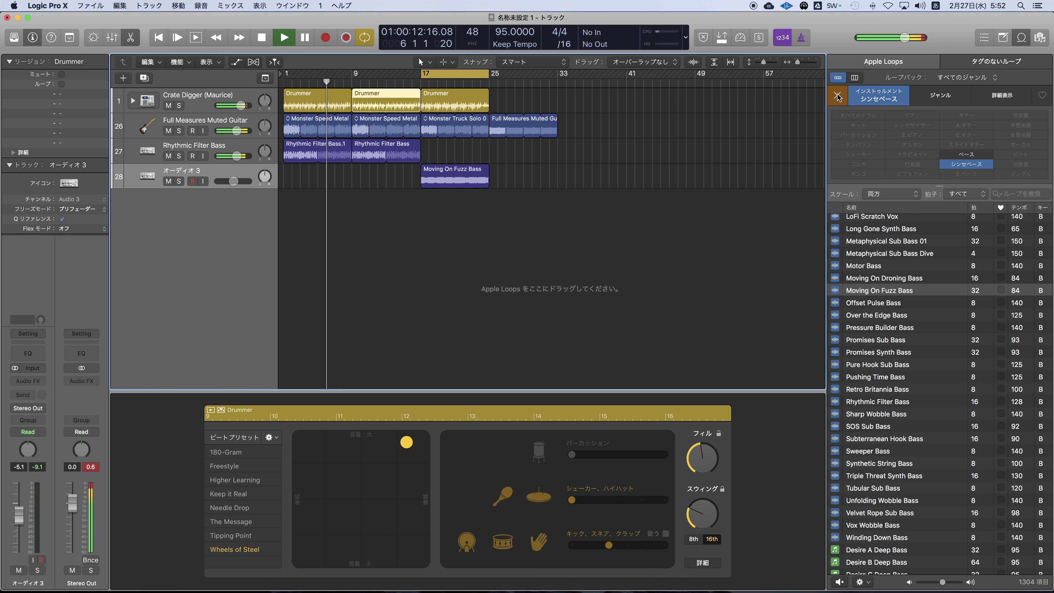
left_click(838, 96)
left_click(1019, 155)
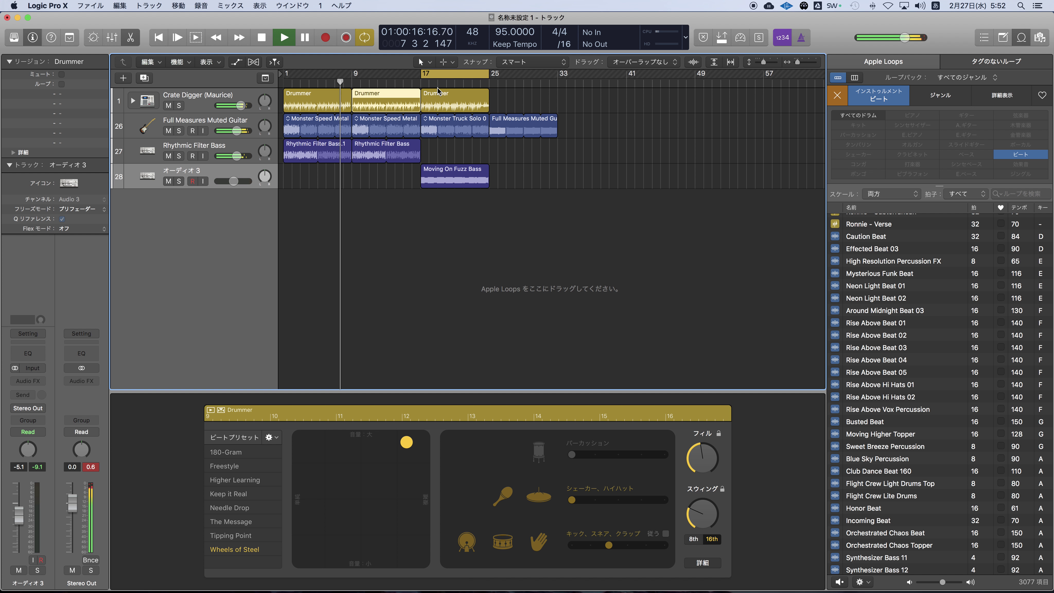
Play the cycled section from bar 17 and preview Rise Above Beat 01 and Rise Above Hi Hats 01 against it.
key("space")
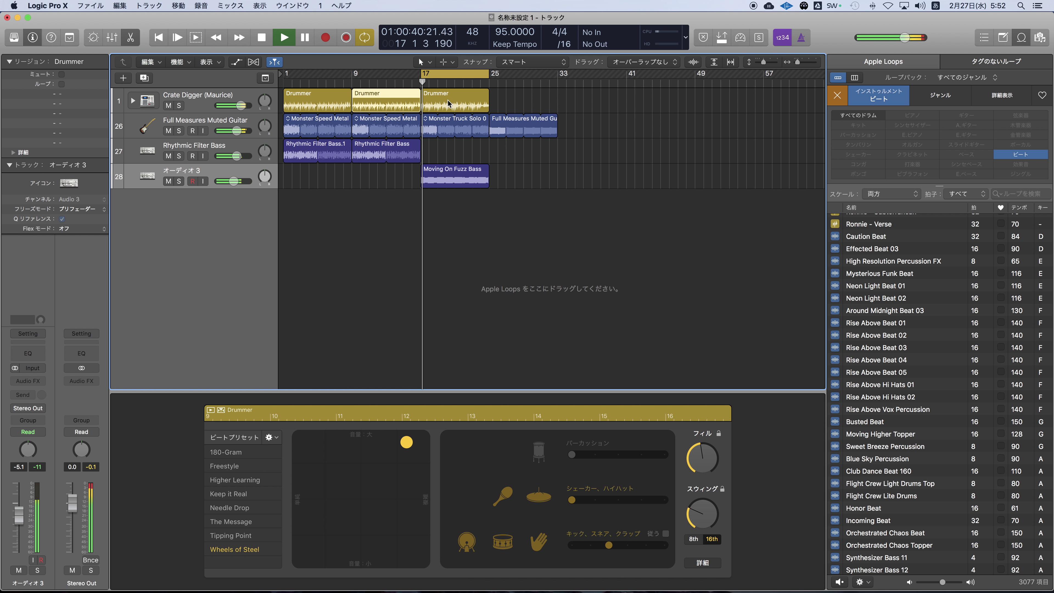
left_click(877, 325)
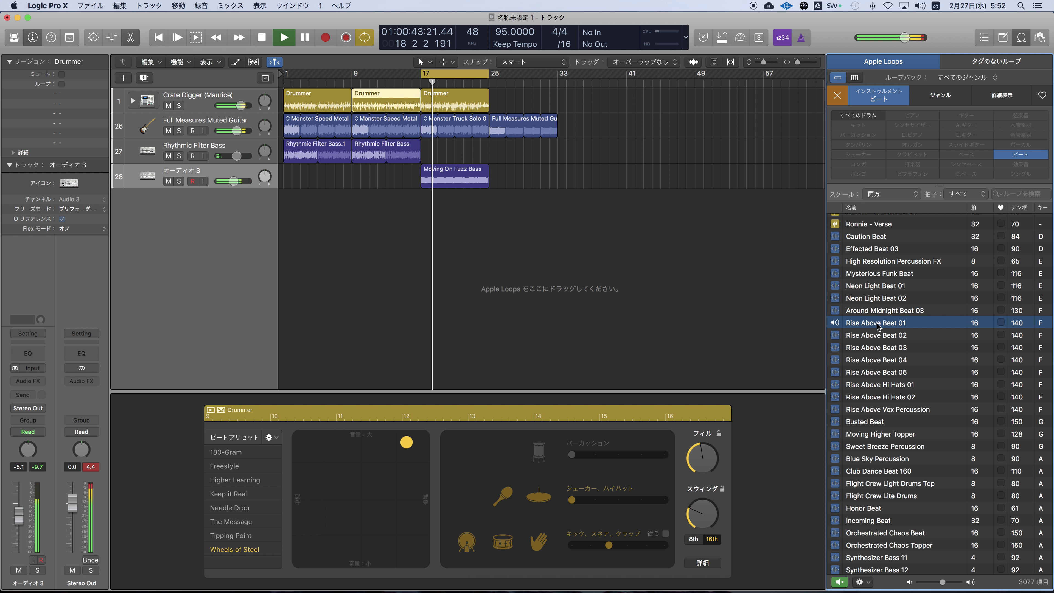
left_click(874, 389)
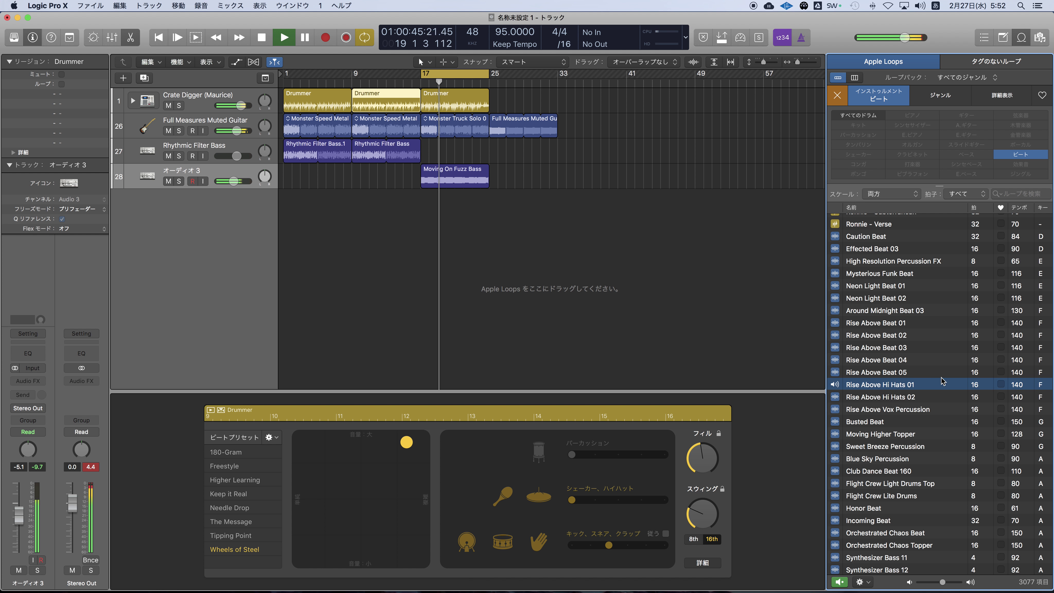
Browse the beat loops and preview Trusty Blaster Beat 01, Tubby Sub House Beat, Tuned Metal Beat 01 and Tuned Up Toms Beat 01.
scroll(892, 386, "up", 15)
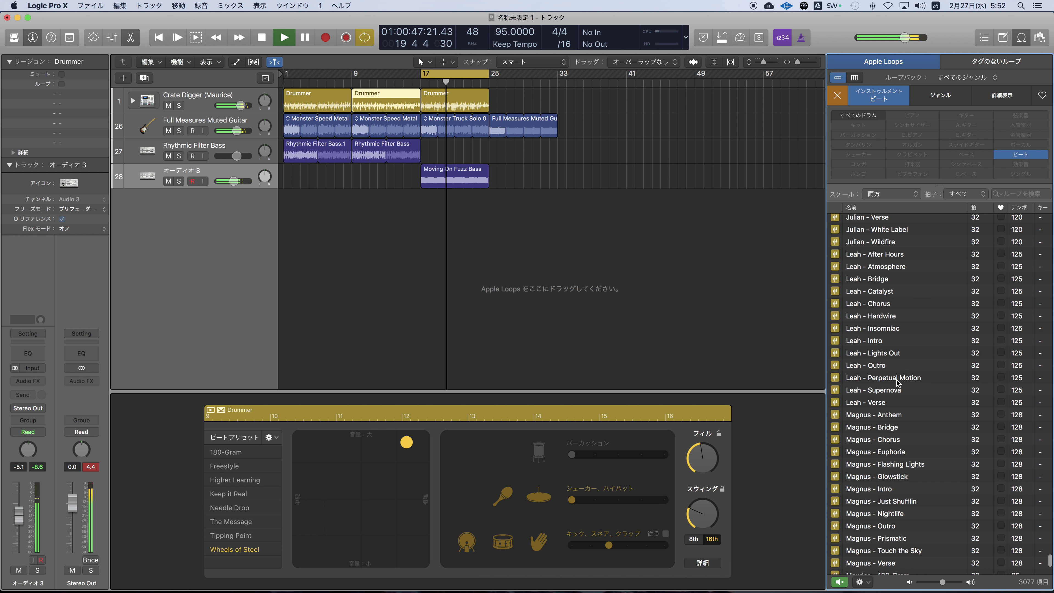
scroll(896, 386, "up", 10)
scroll(895, 390, "up", 15)
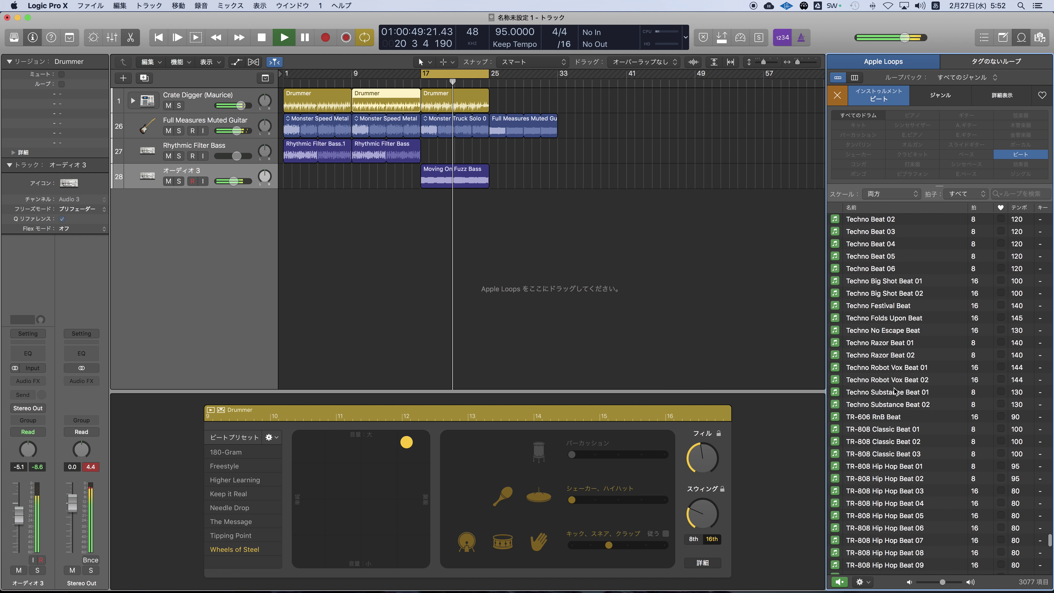
scroll(894, 387, "up", 20)
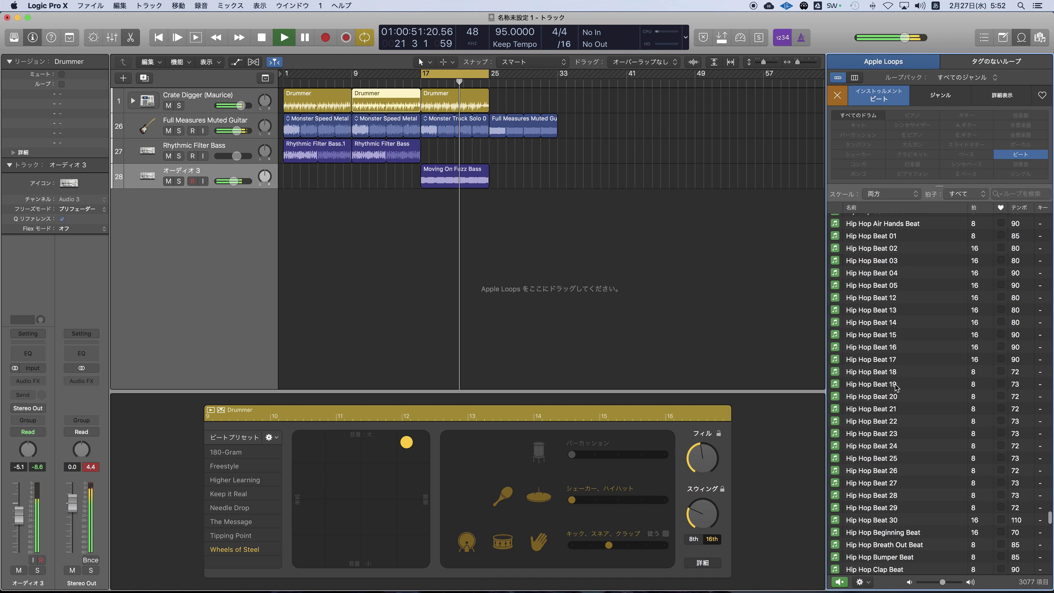
scroll(894, 387, "down", 20)
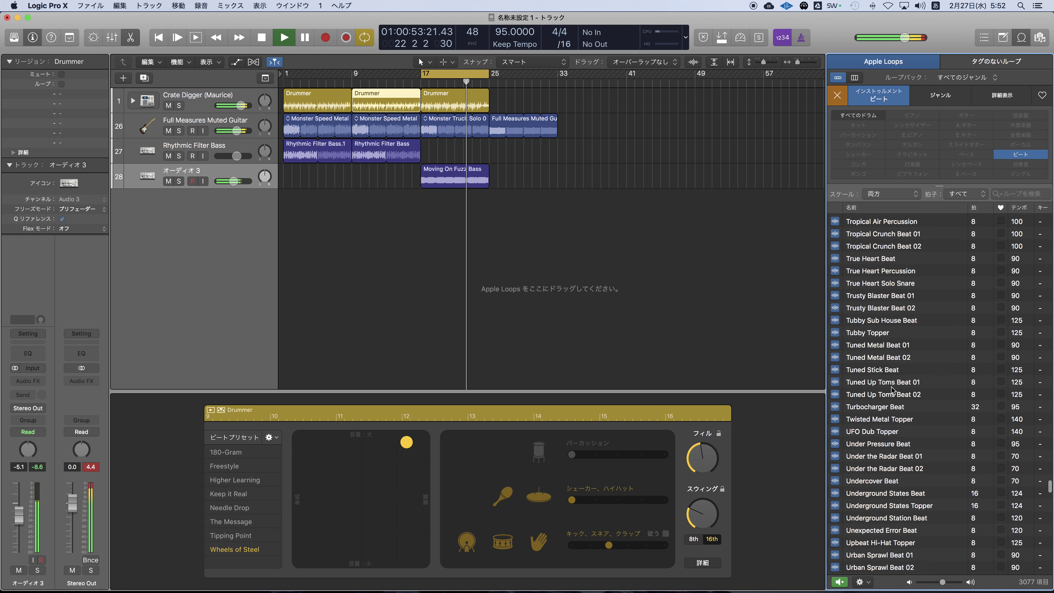
left_click(894, 385)
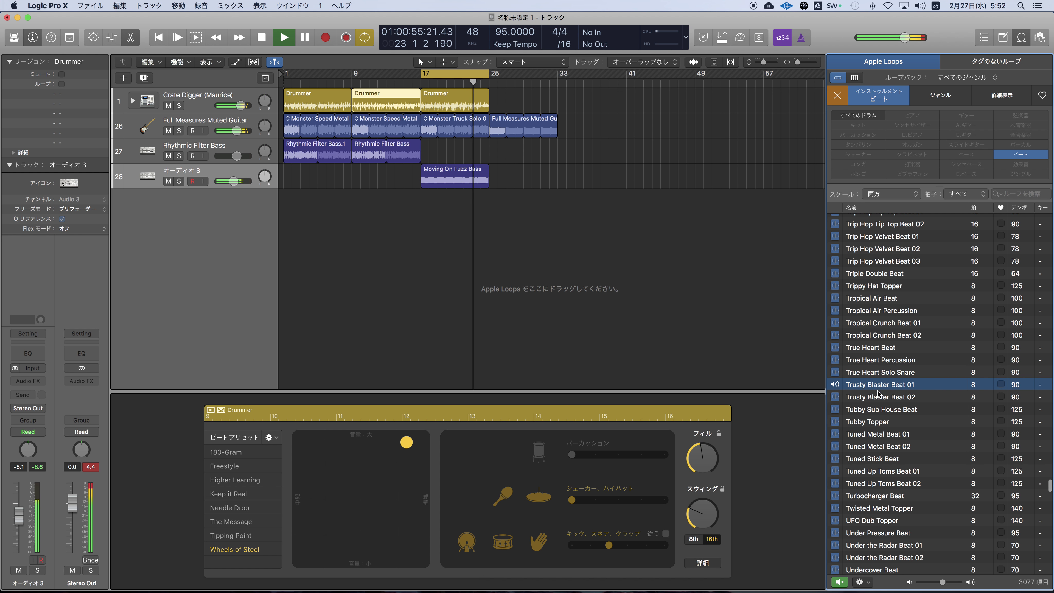
left_click(870, 409)
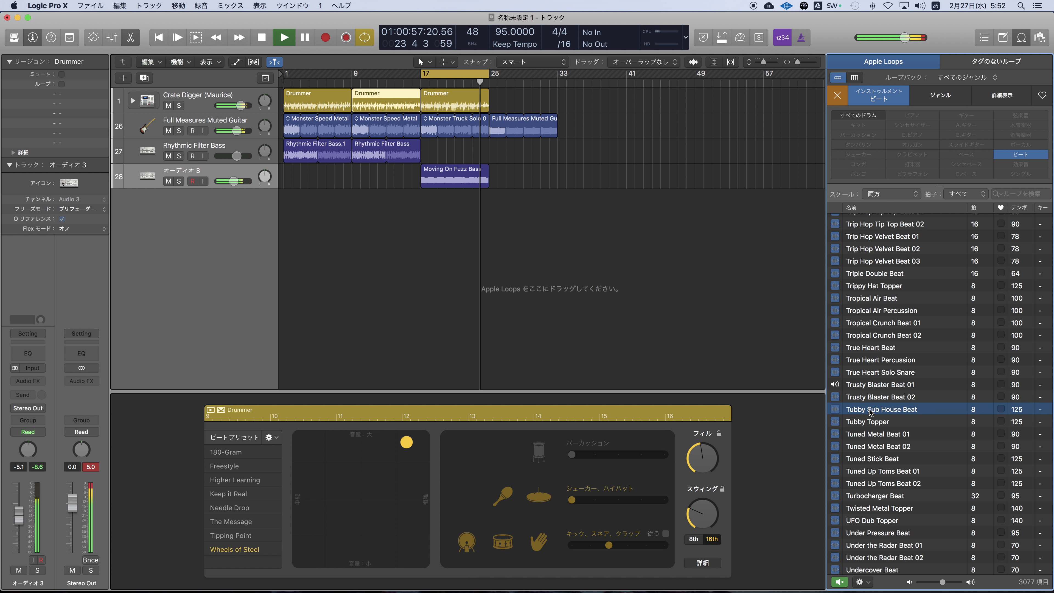
left_click(867, 434)
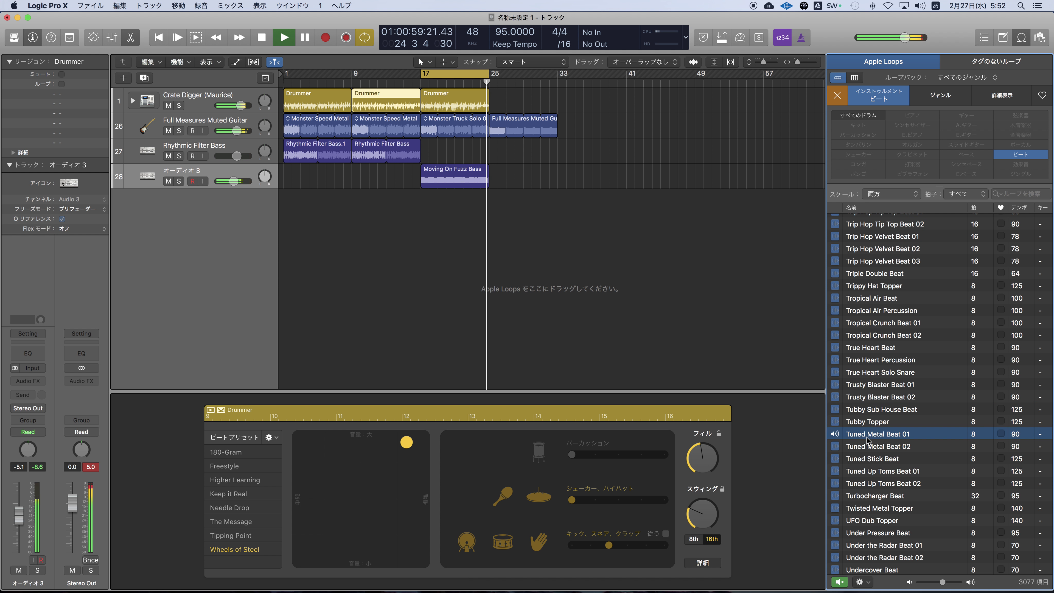
left_click(864, 470)
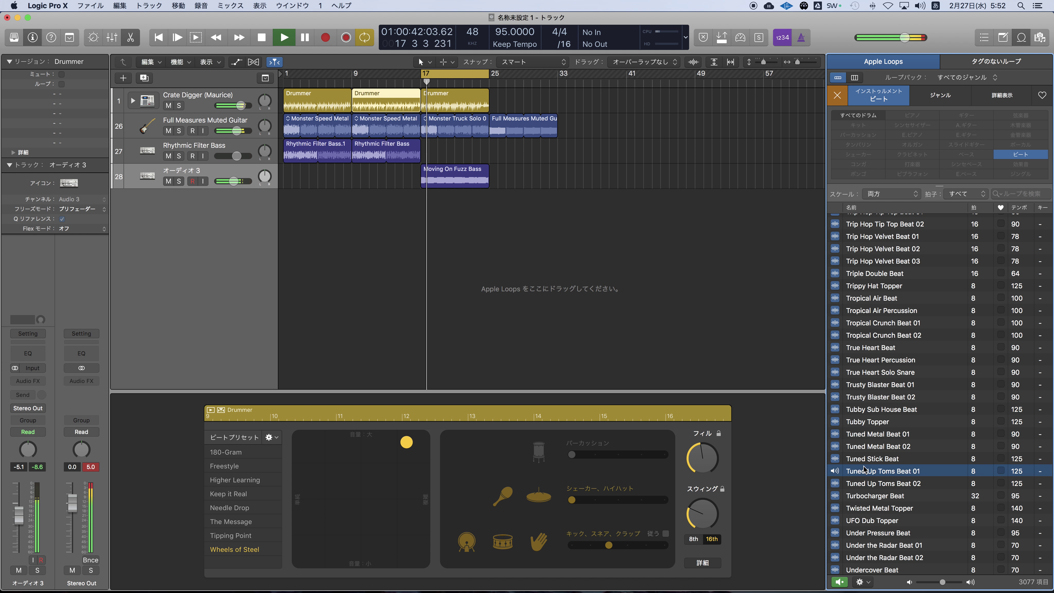
Preview the Under Pressure Beat, Under the Radar Beat 01 and Underground States Beat loops against the cycled section.
left_click(876, 533)
scroll(876, 527, "down", 2)
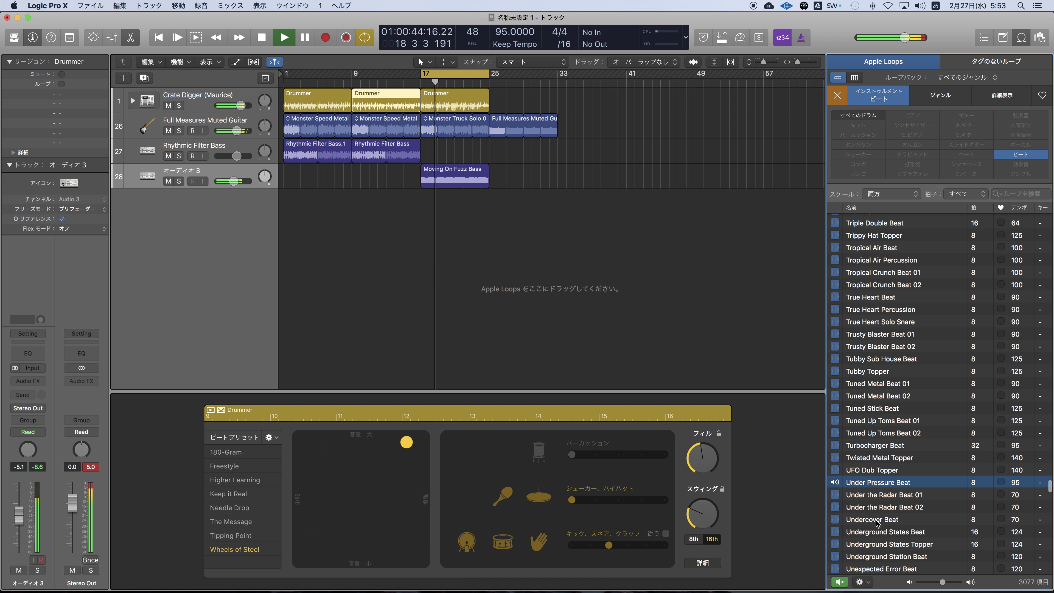
left_click(890, 496)
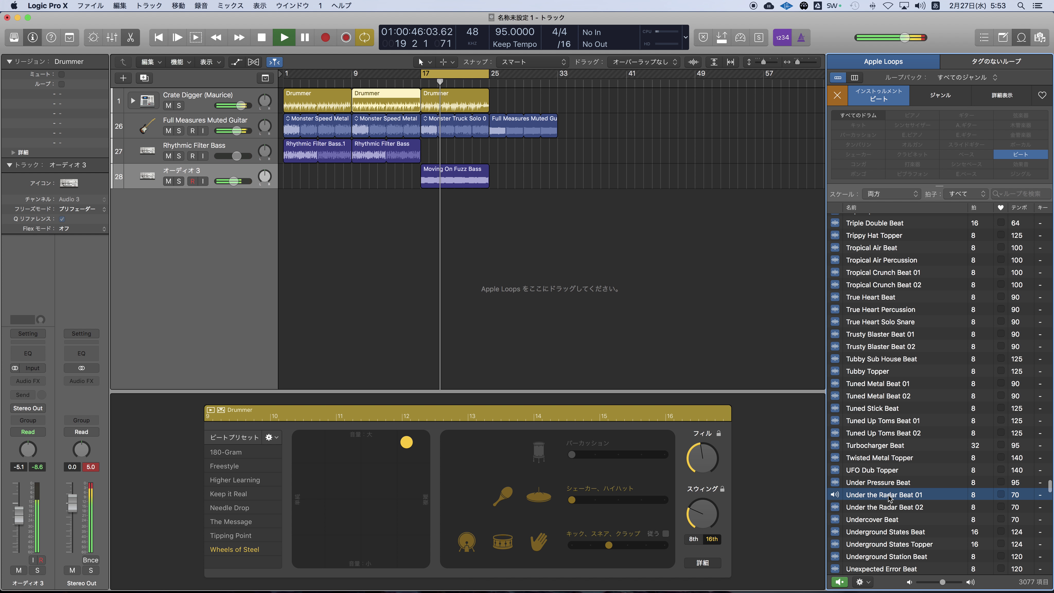
left_click(883, 535)
Preview Urban Sprawl Beat 01, Velvet Rope Beat, VIP Beat 01 and Viper Bite Beat 01 against the cycled section.
scroll(884, 529, "down", 3)
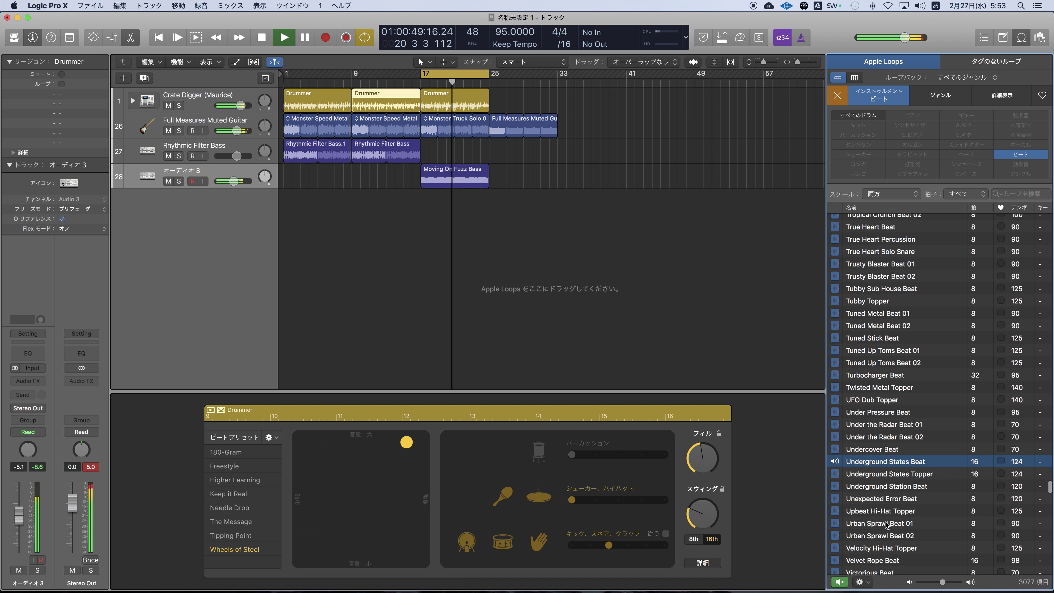
left_click(864, 524)
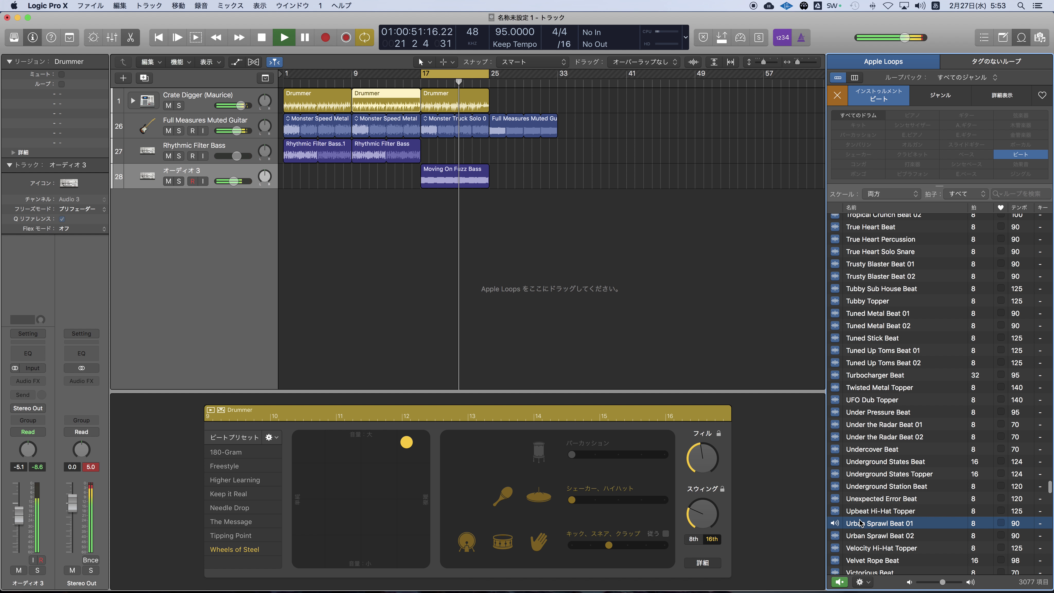
scroll(864, 527, "down", 2)
left_click(870, 526)
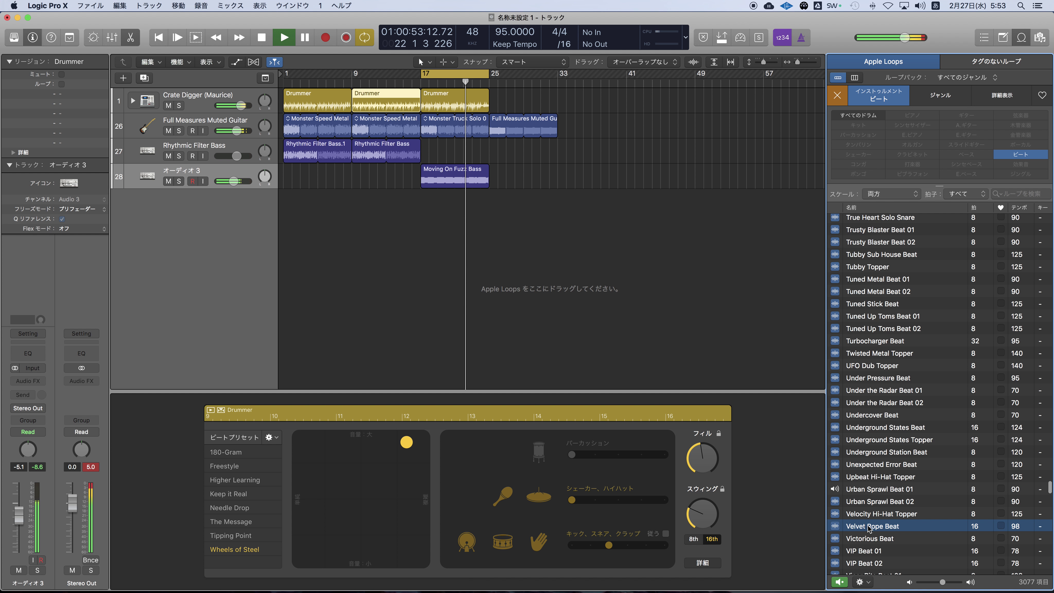
left_click(868, 552)
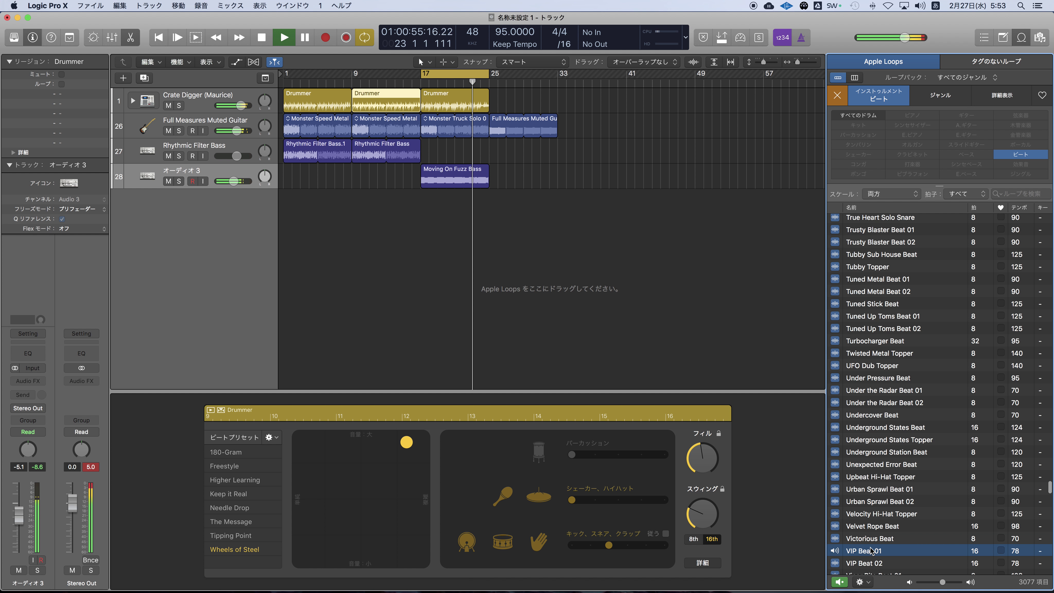
scroll(871, 550, "down", 2)
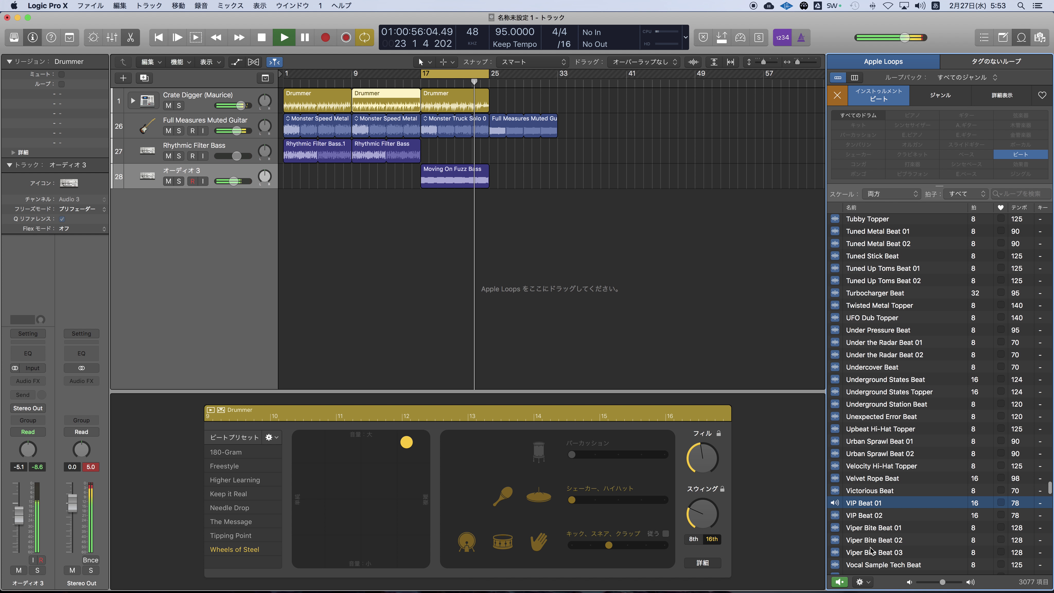
left_click(858, 528)
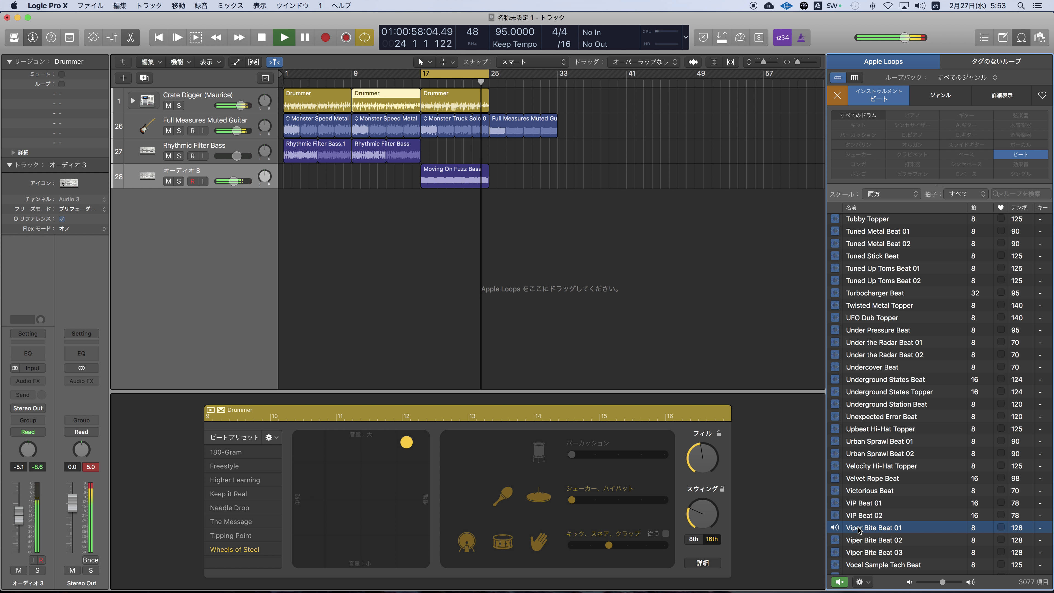
Audition the loops Viper Bite Beat 02, Vocal Sample Tech Beat, Vox Hook House Beat, Warning Sign Beat 01 and Warp Speed against the playing arrangement.
left_click(867, 539)
left_click(867, 564)
scroll(867, 523, "down", 4)
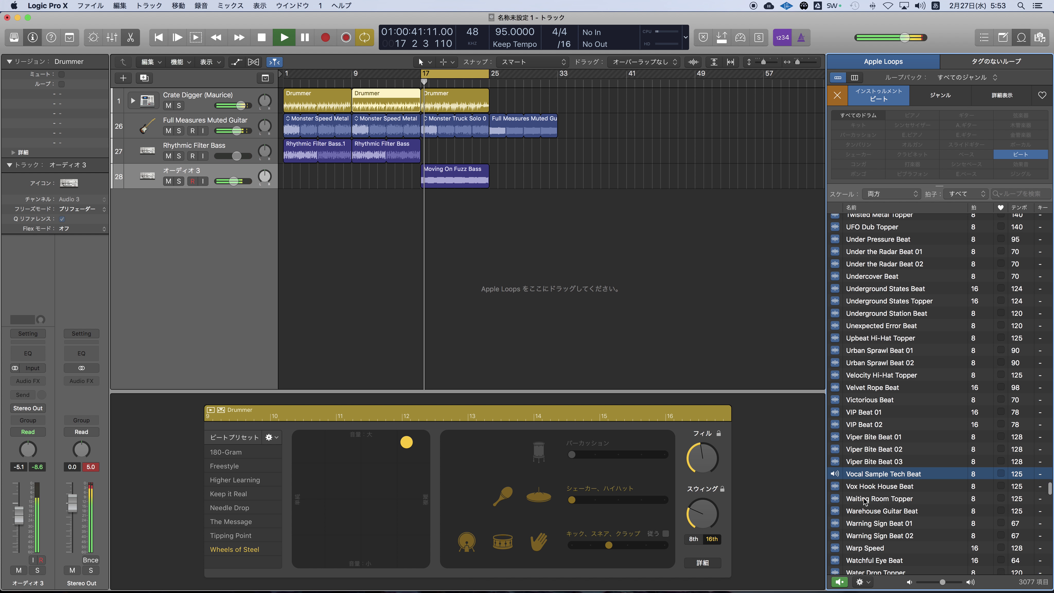
left_click(864, 478)
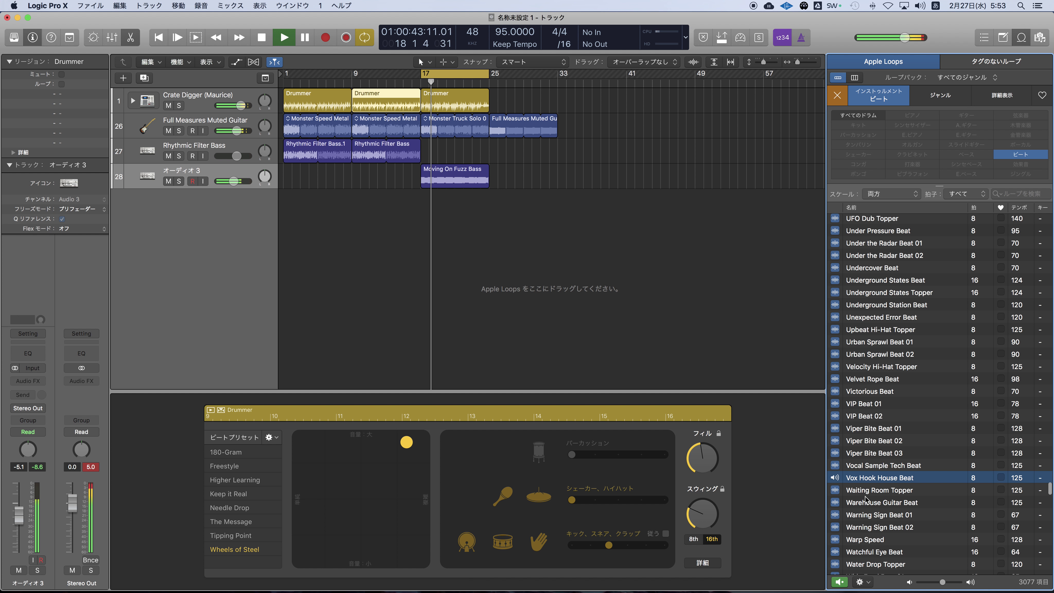
left_click(858, 517)
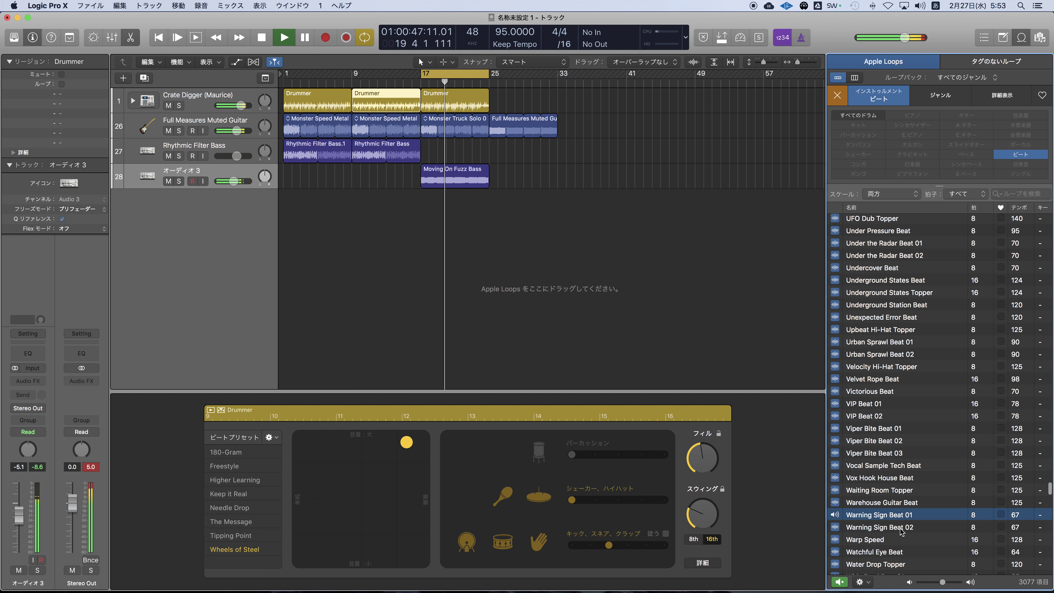
left_click(882, 542)
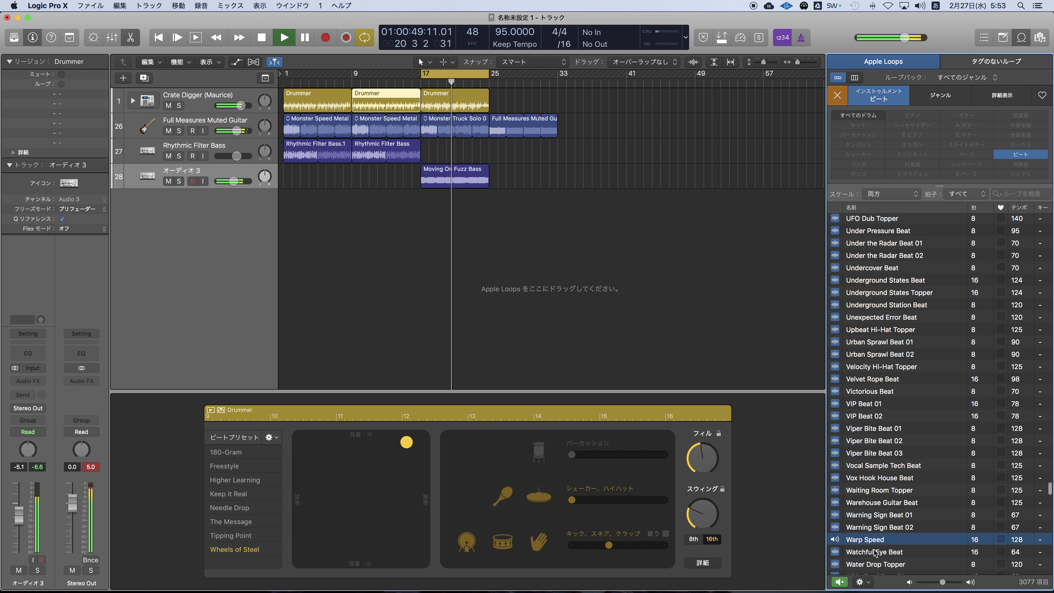
Preview the loops Watchful Eye Beat, Water Drop Topper, Wide Eyed Beat 01, Wild Dreams Beat 01 and Wild Fire Percussion.
scroll(874, 550, "down", 2)
left_click(874, 526)
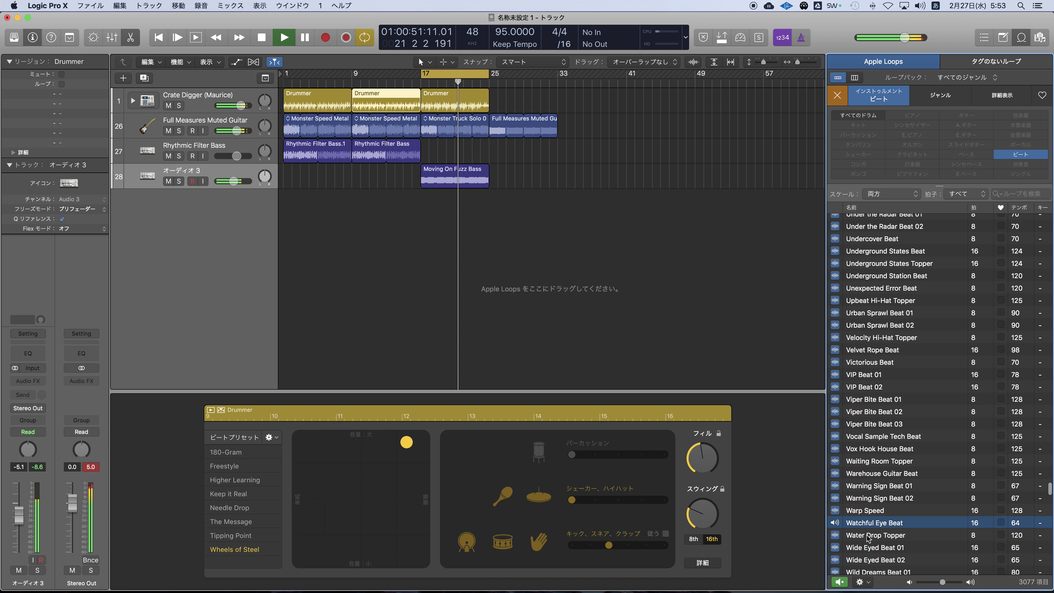
left_click(868, 536)
left_click(867, 548)
scroll(867, 540, "down", 5)
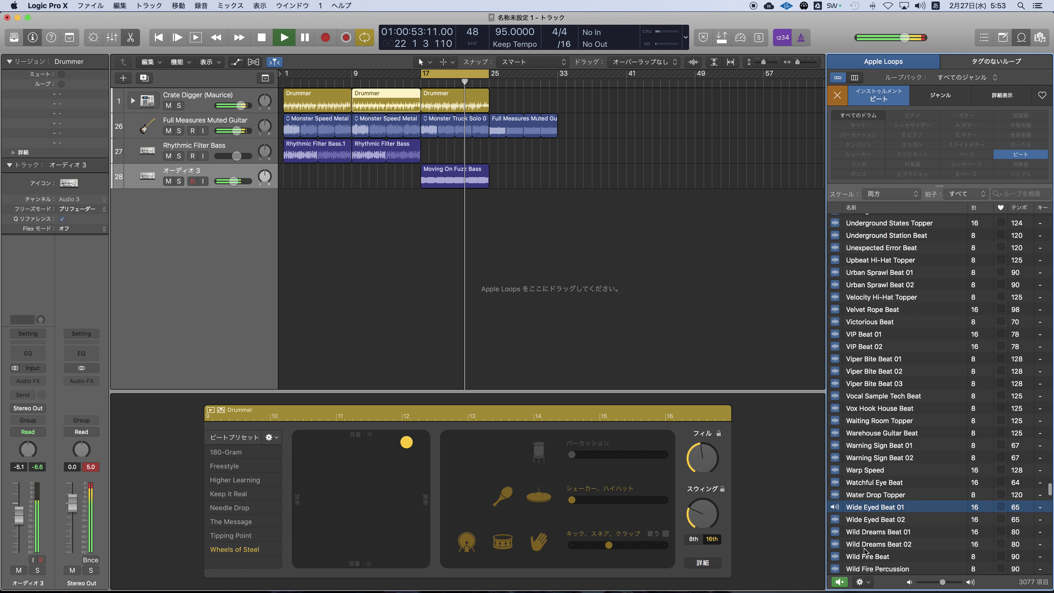
left_click(862, 515)
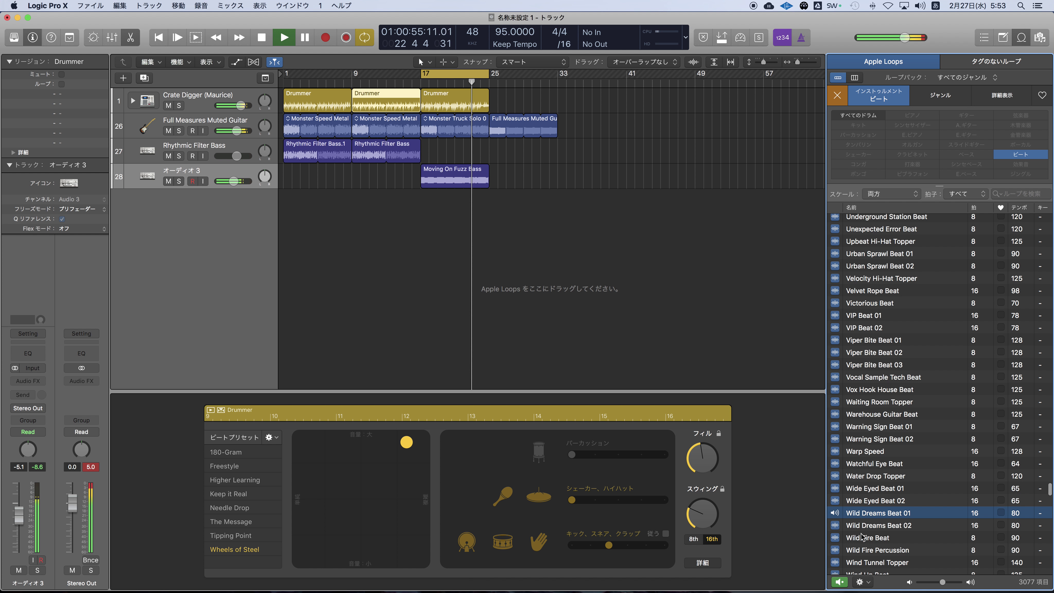
left_click(859, 550)
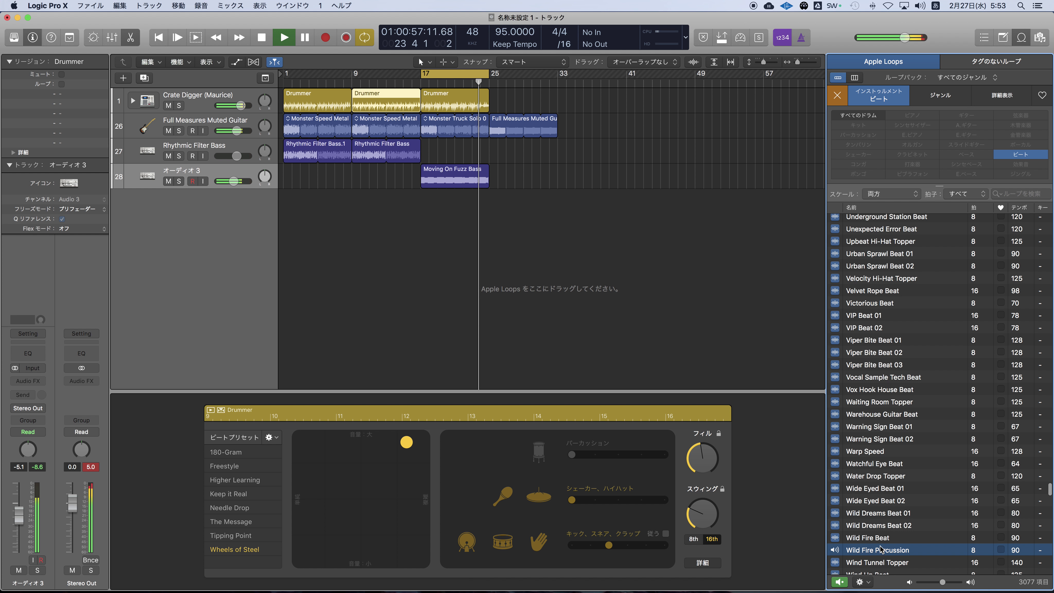
Audition the beat loops Wonderland Beat, Wonky Beat Topper, Woodcrafter Topper and World Groove Drum Beat during playback.
scroll(880, 548, "down", 5)
left_click(874, 540)
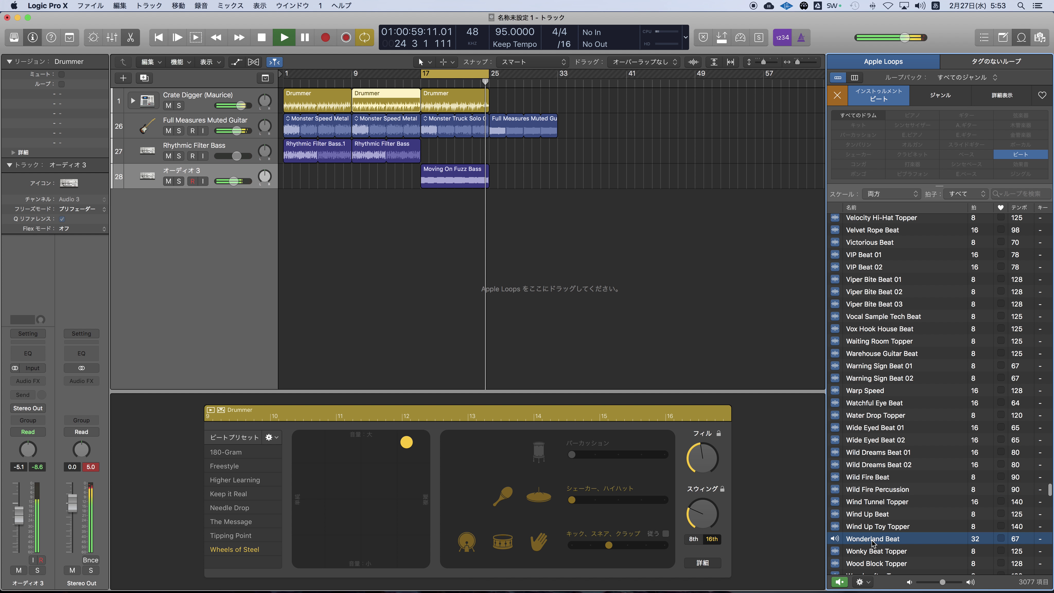
left_click(873, 553)
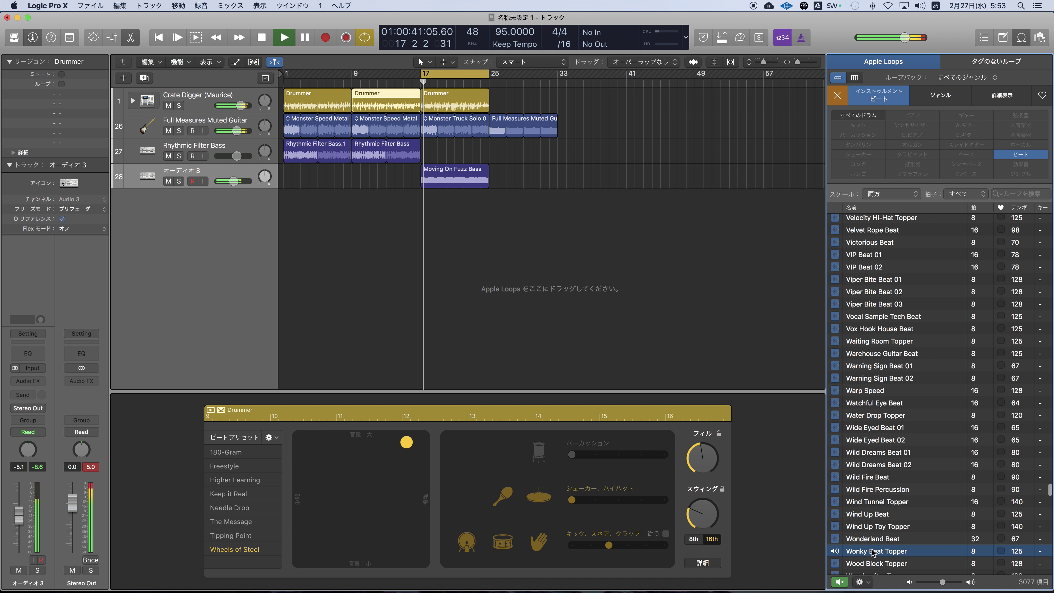
scroll(873, 552, "down", 2)
left_click(873, 550)
scroll(874, 550, "down", 1)
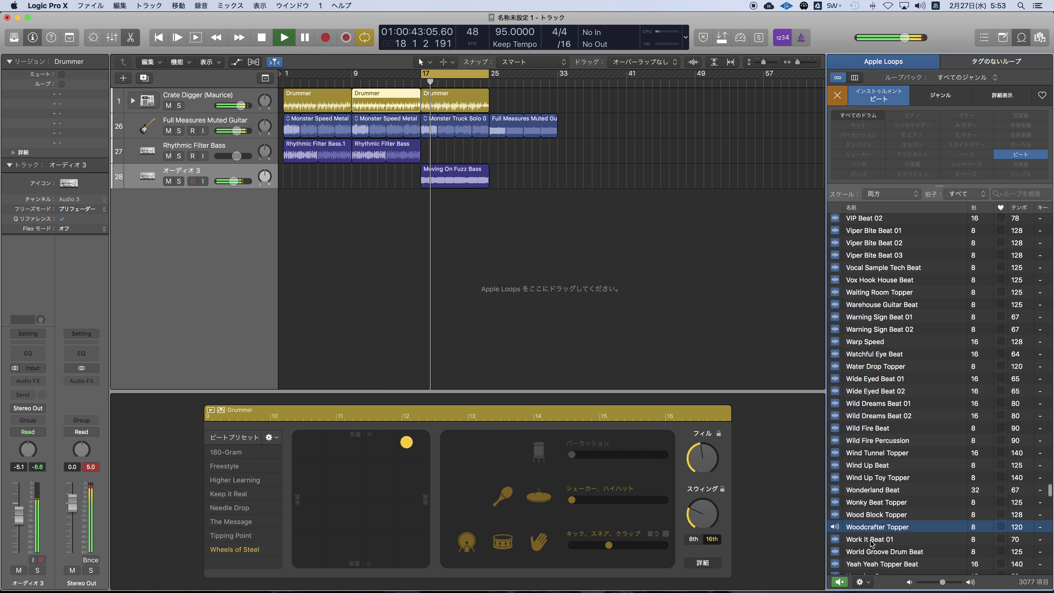
left_click(872, 554)
Preview the remaining blue audio beat loops Yearning Beat, Zero Crossing Beat and Zoot Swing Beat.
scroll(869, 539, "down", 4)
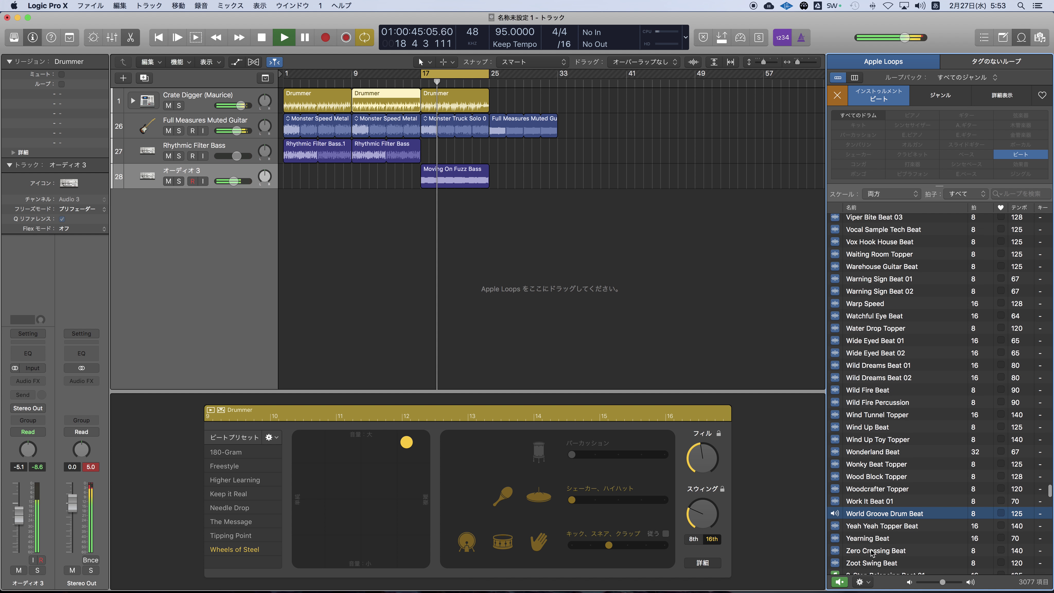
left_click(861, 523)
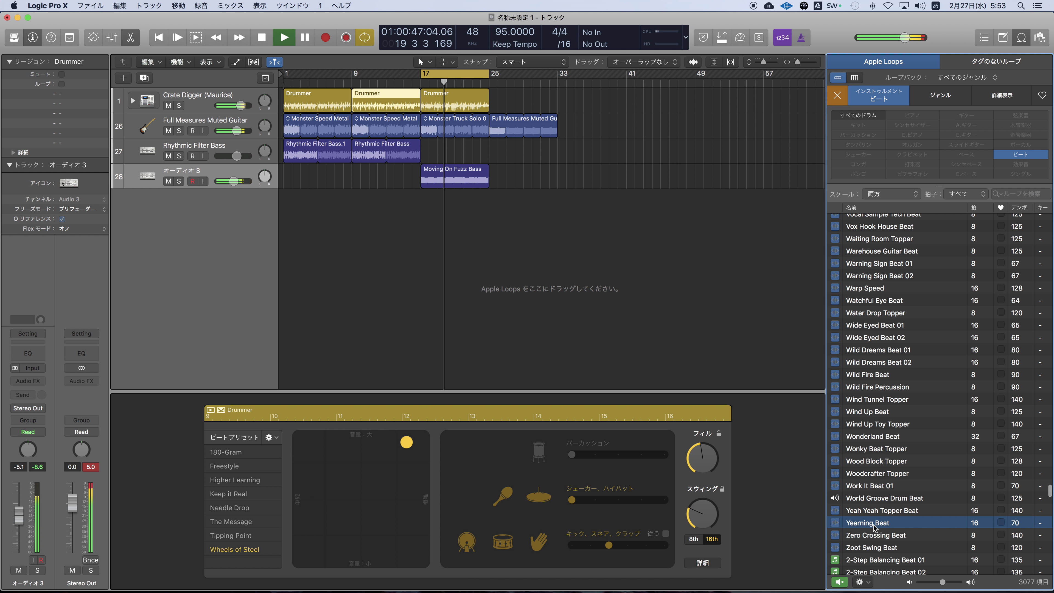
left_click(858, 537)
left_click(864, 548)
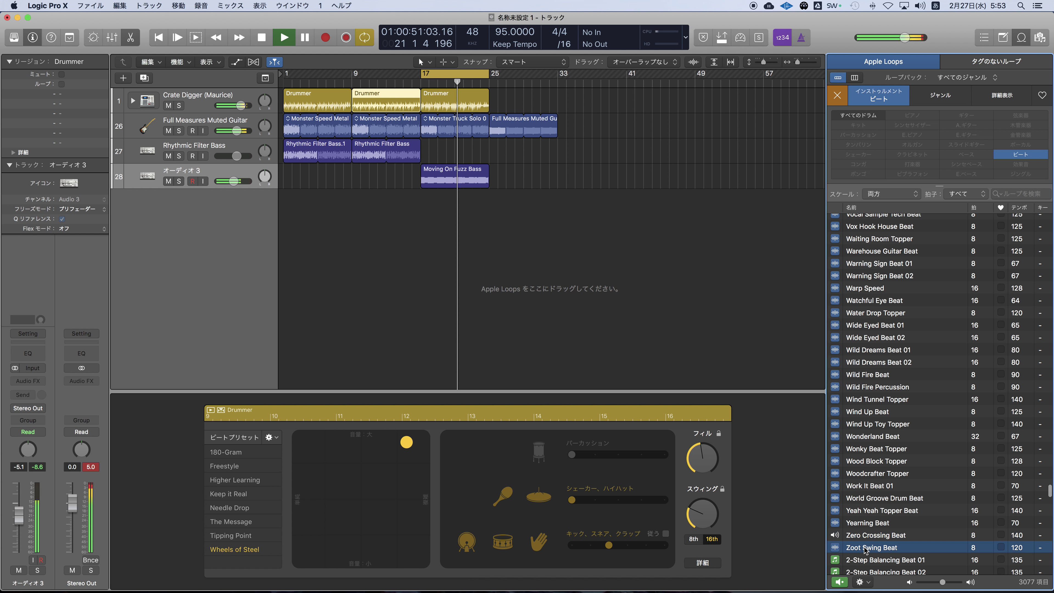
Go back up the loop list and audition Trip Hop Velvet Beat 01, Triple Double Beat, True Heart Percussion and Trip Hop Steady Beat 02.
scroll(864, 539, "up", 15)
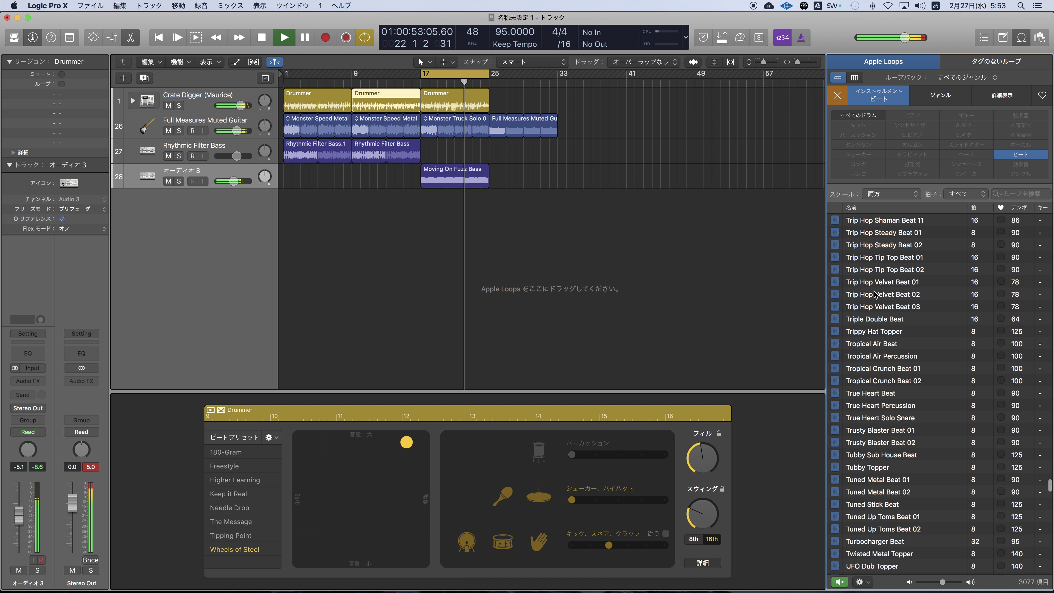
left_click(872, 287)
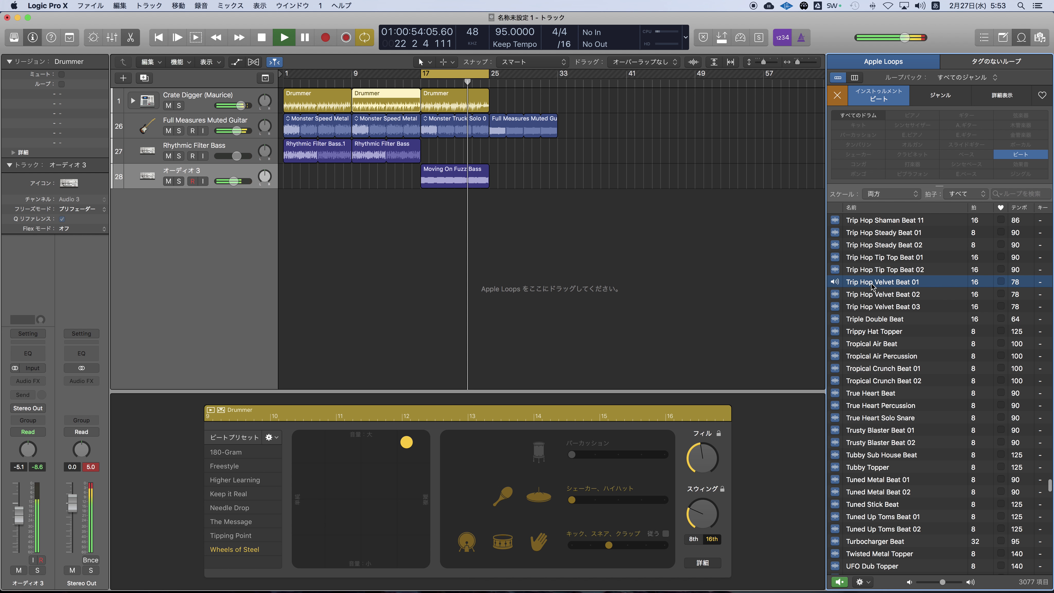
left_click(867, 321)
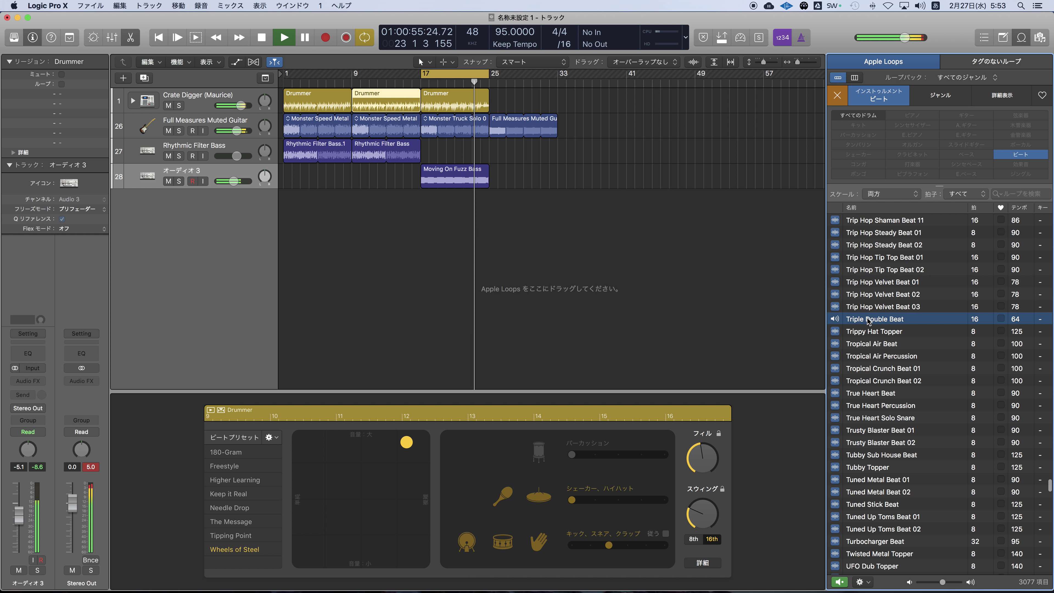
left_click(870, 409)
scroll(867, 382, "up", 5)
left_click(861, 351)
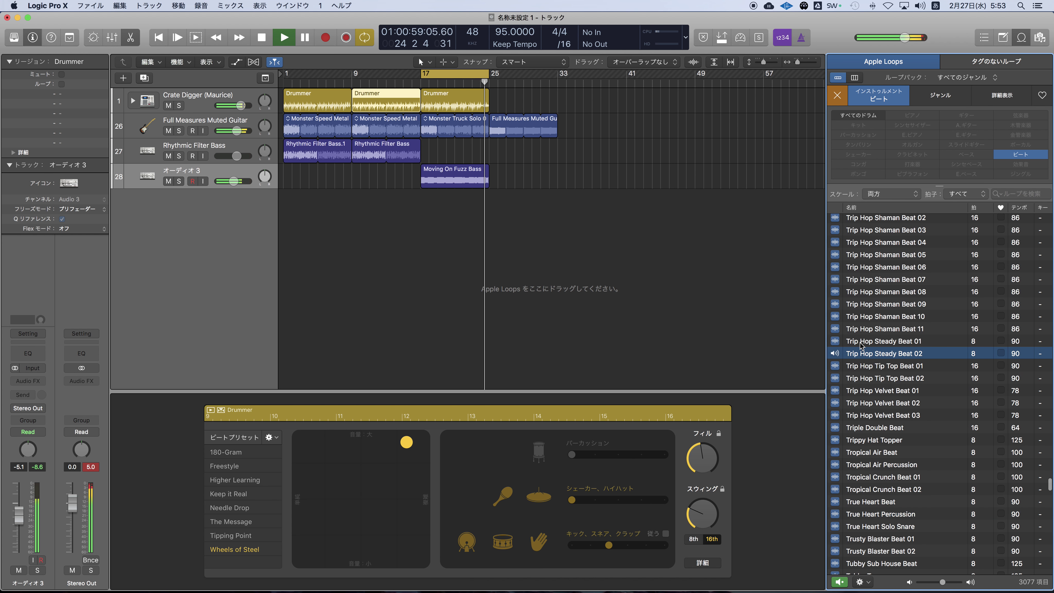
Preview the loops Trip Hop Shaman Beat 07, Trip Hop Pumper Beat, Trip Hop Kicking Beat and Tribal Tech Beat.
left_click(857, 279)
scroll(859, 303, "up", 5)
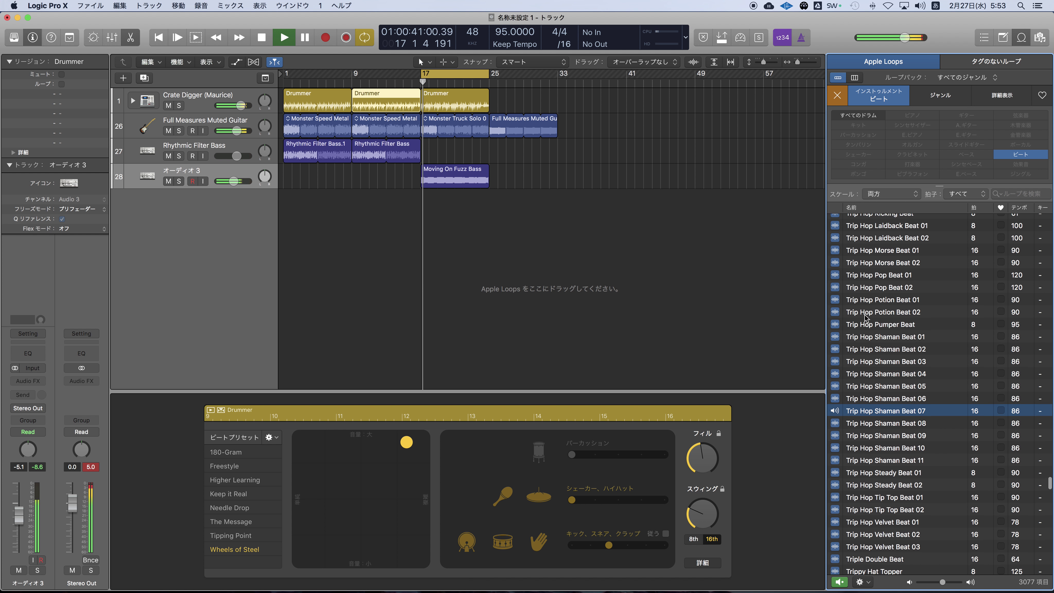
left_click(860, 325)
scroll(863, 326, "up", 2)
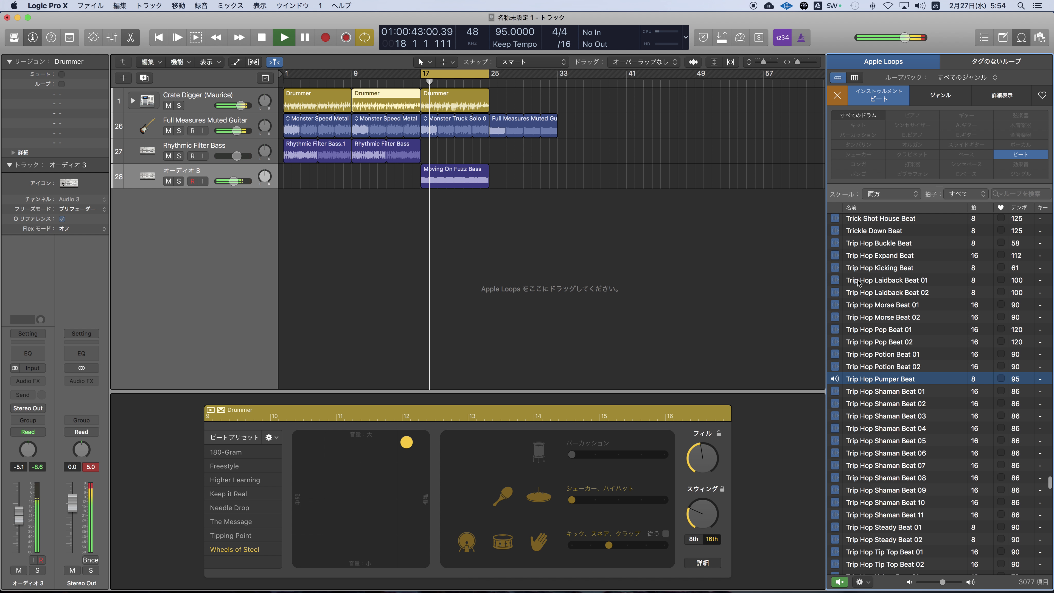
left_click(858, 269)
scroll(863, 282, "up", 2)
left_click(890, 263)
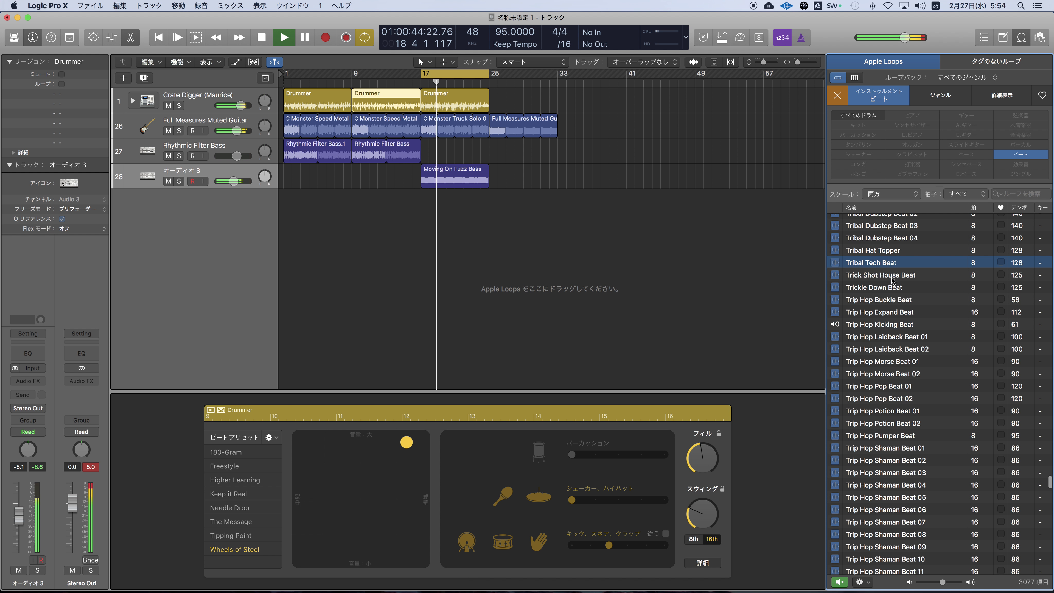
Audition the loops Tribal Hat Topper, Tribal Dubstep Beat 04, Tribal Core Beat and Tremor Beat 02 against the cycled section.
scroll(885, 315, "up", 2)
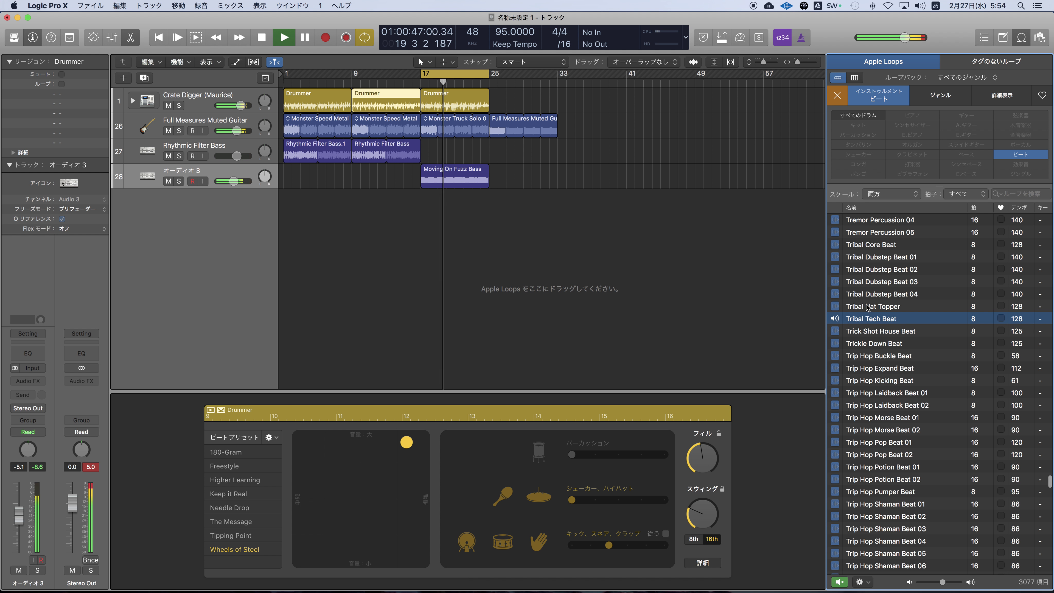
left_click(867, 306)
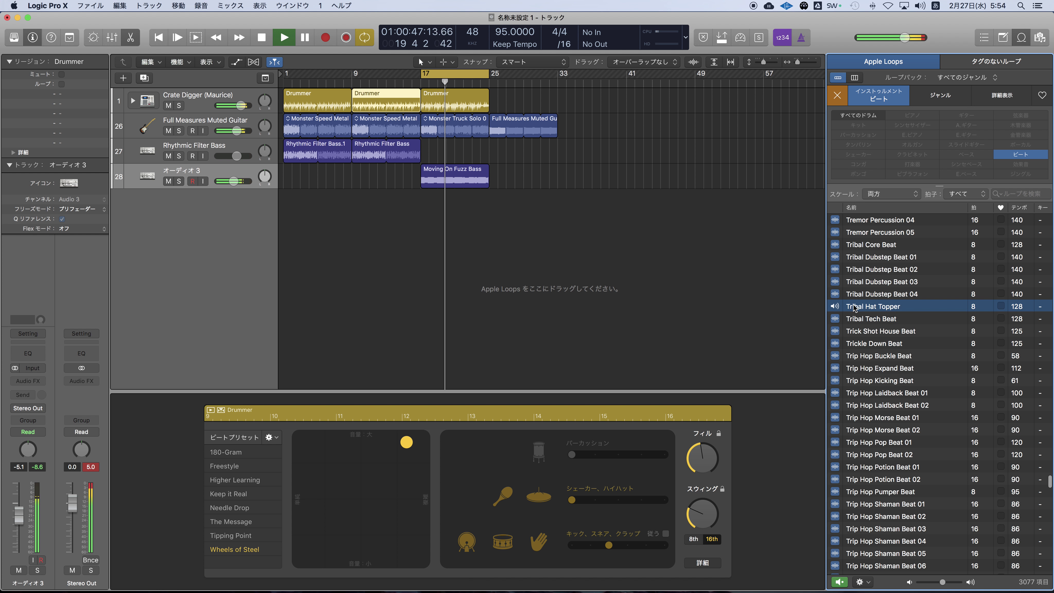
left_click(866, 294)
scroll(861, 274, "up", 1)
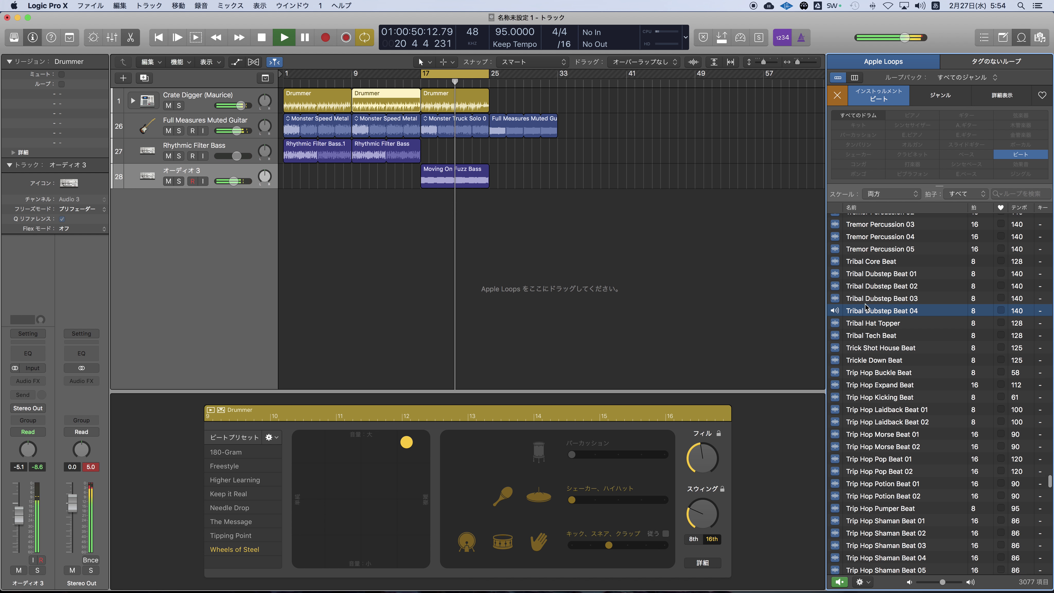
left_click(859, 262)
scroll(862, 270, "up", 4)
left_click(864, 274)
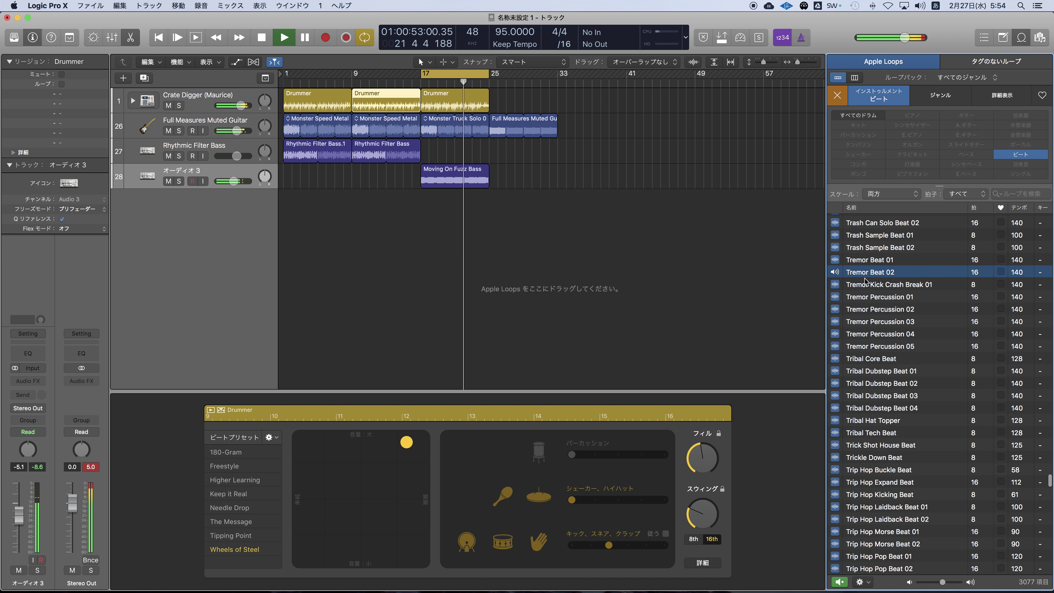
Preview the loops Trash Sample Beat 02, Transition House Beat, Trance Reflection Beat and Trance In and Out Beat 02.
scroll(865, 280, "up", 3)
left_click(864, 307)
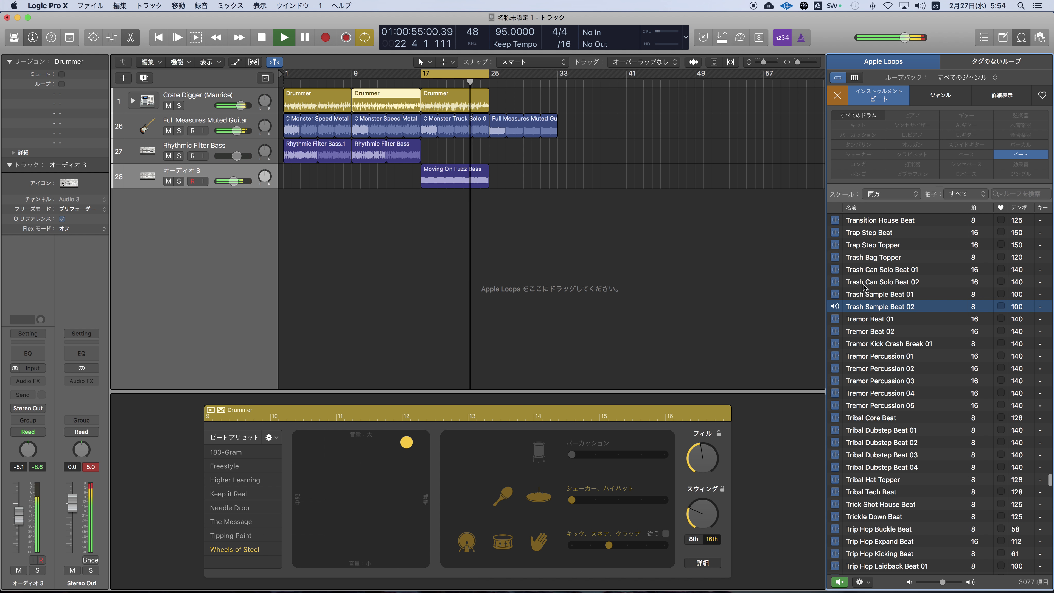
scroll(863, 291, "up", 4)
left_click(861, 323)
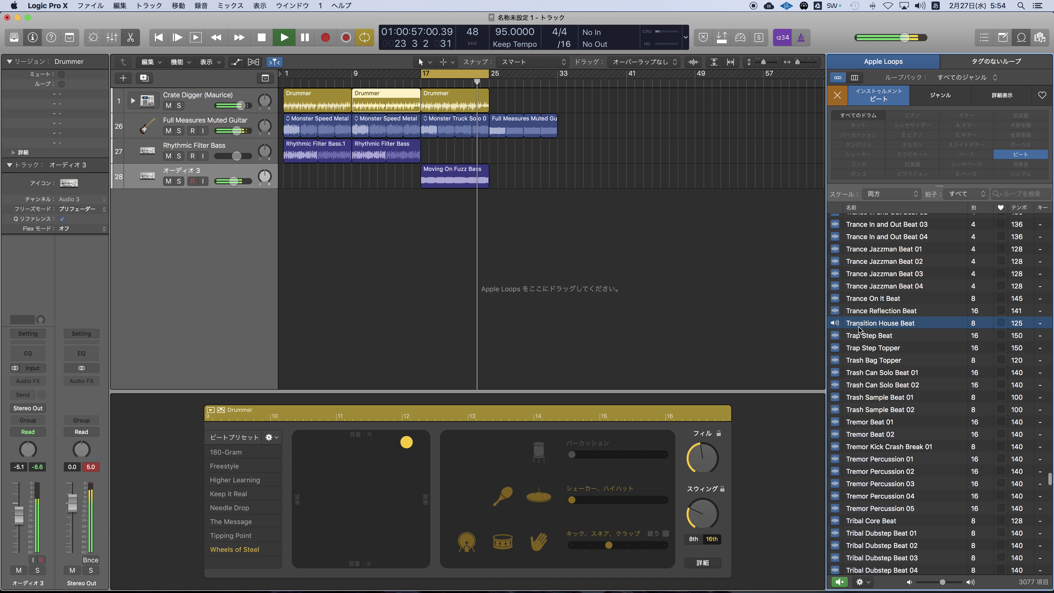
left_click(858, 310)
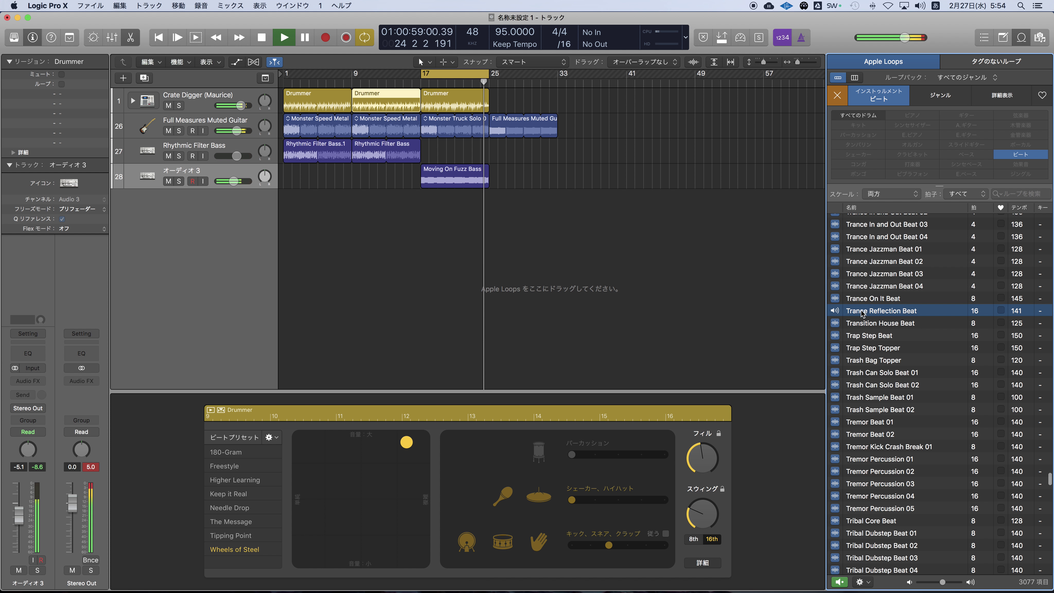
scroll(861, 308, "up", 4)
left_click(862, 306)
Audition the loops Trance Deep India Beat 03 and Trading Places Beat 01 with the arrangement playing.
scroll(863, 311, "up", 10)
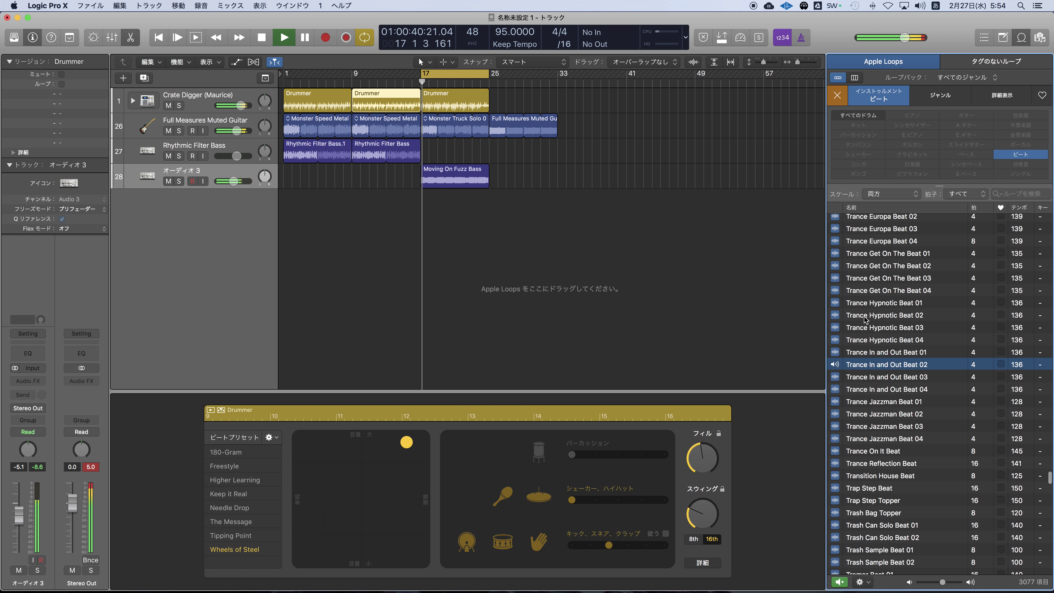
left_click(864, 322)
scroll(869, 340, "up", 6)
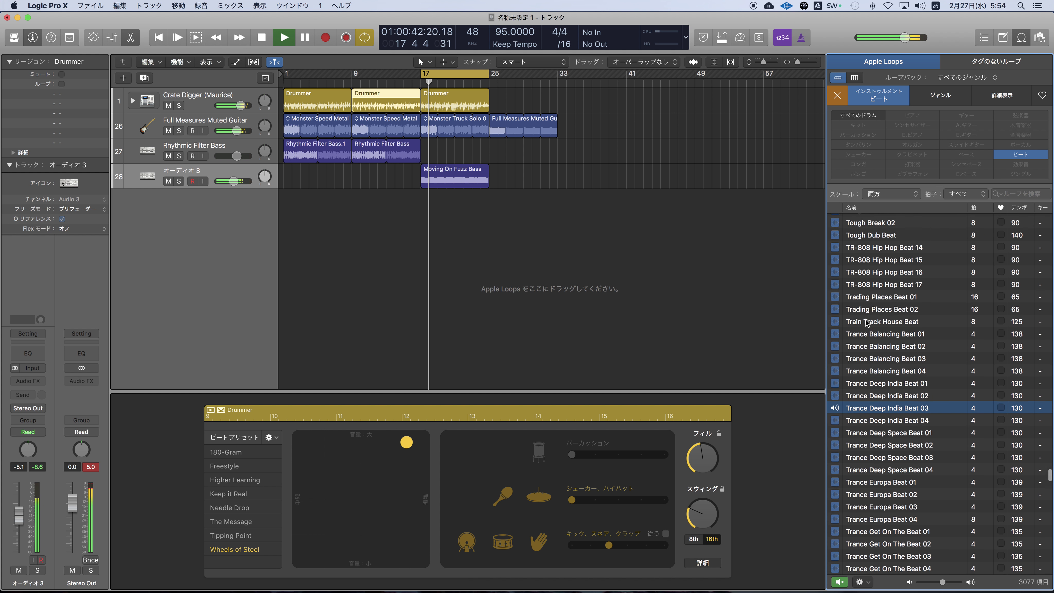
left_click(871, 355)
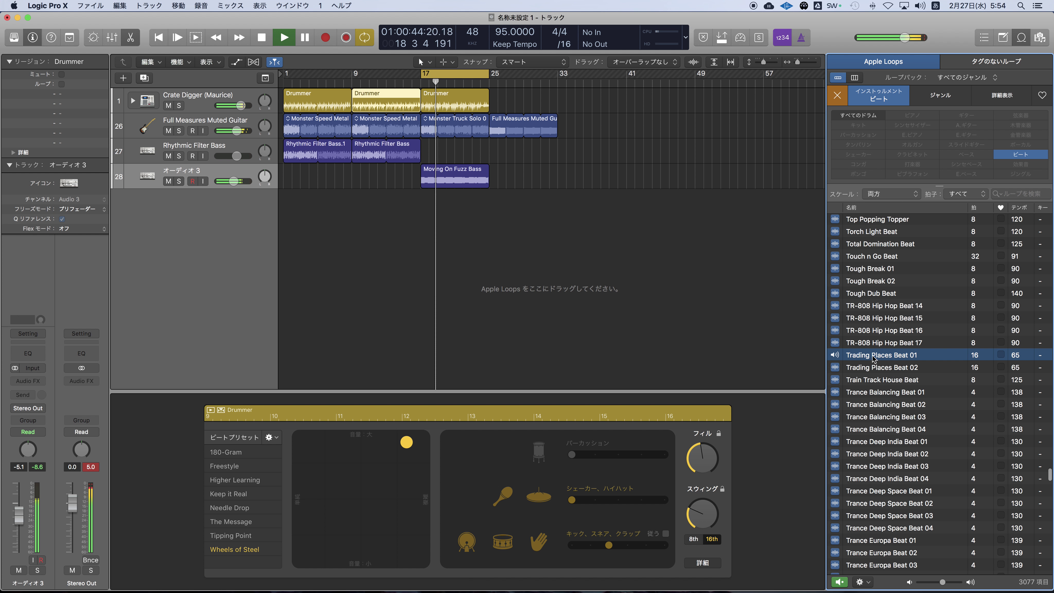
Preview the loops Train Track House Beat, Tough Dub Beat, TR-808 Hip Hop Beat 14 and Tough Break 01.
left_click(862, 378)
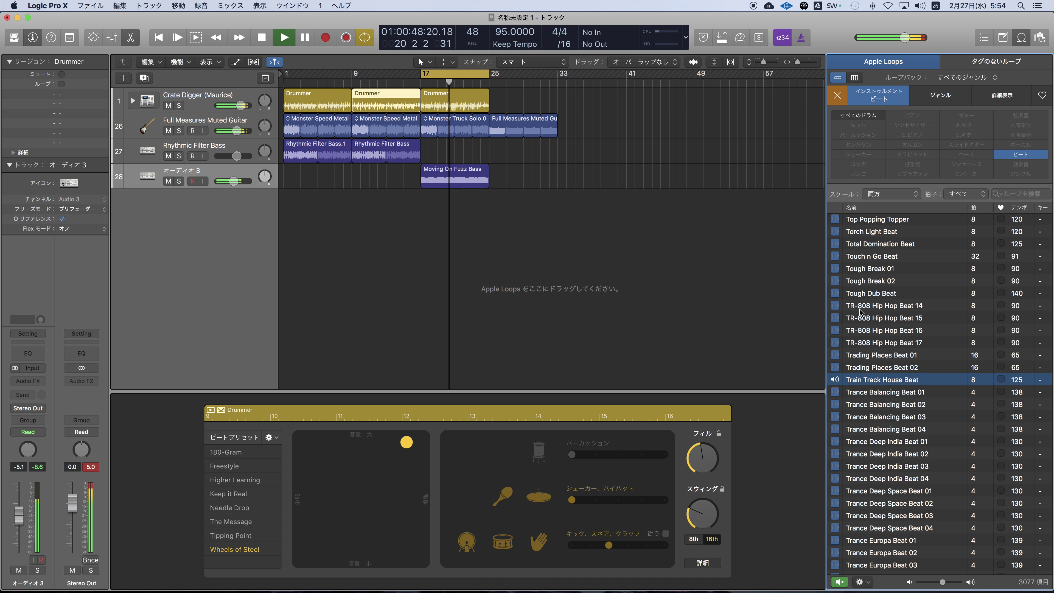
left_click(858, 293)
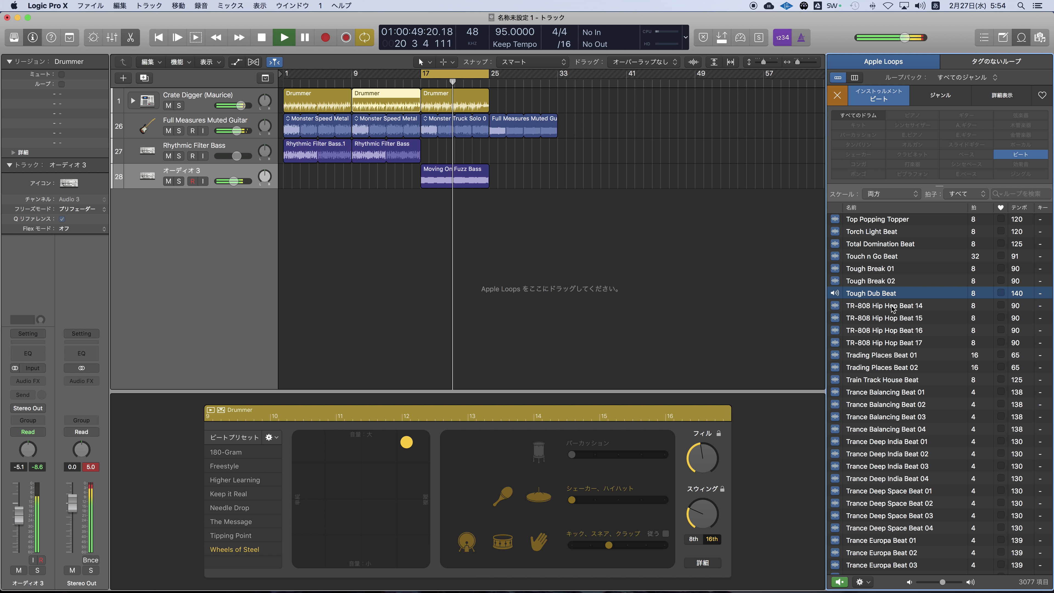
left_click(873, 307)
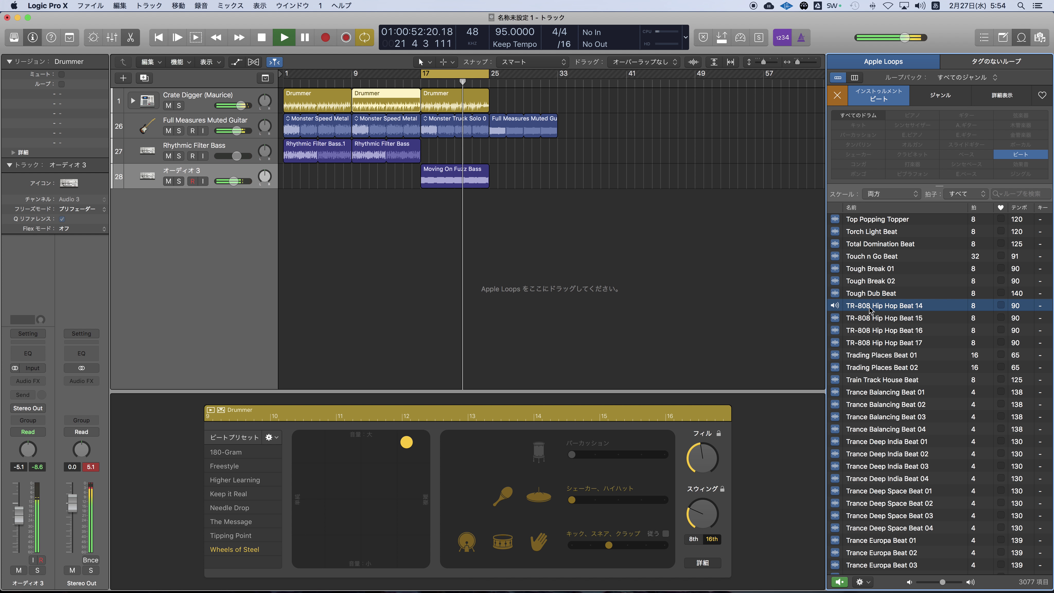
left_click(867, 269)
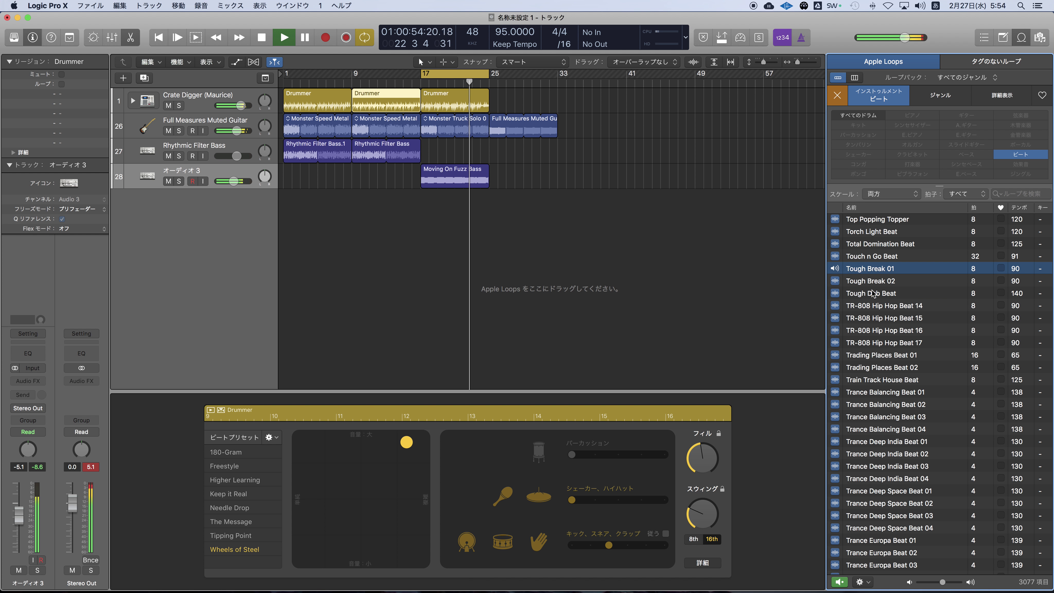
Audition the loops Tough Break 02, Touch n Go Beat, Total Domination Beat, Top Popping Topper and Top Down Beat against the cycled section.
left_click(883, 281)
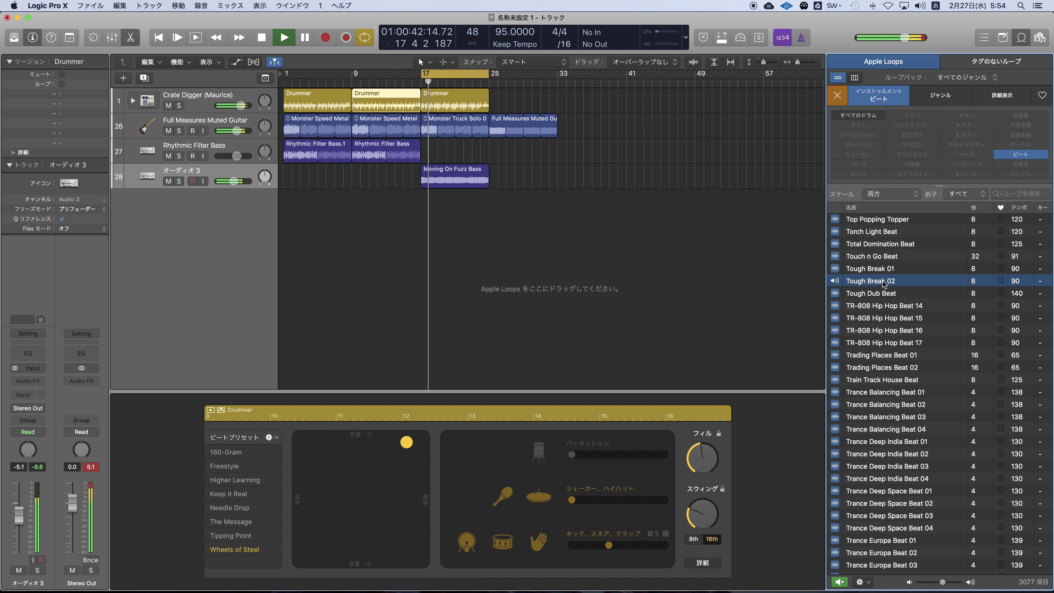
left_click(874, 258)
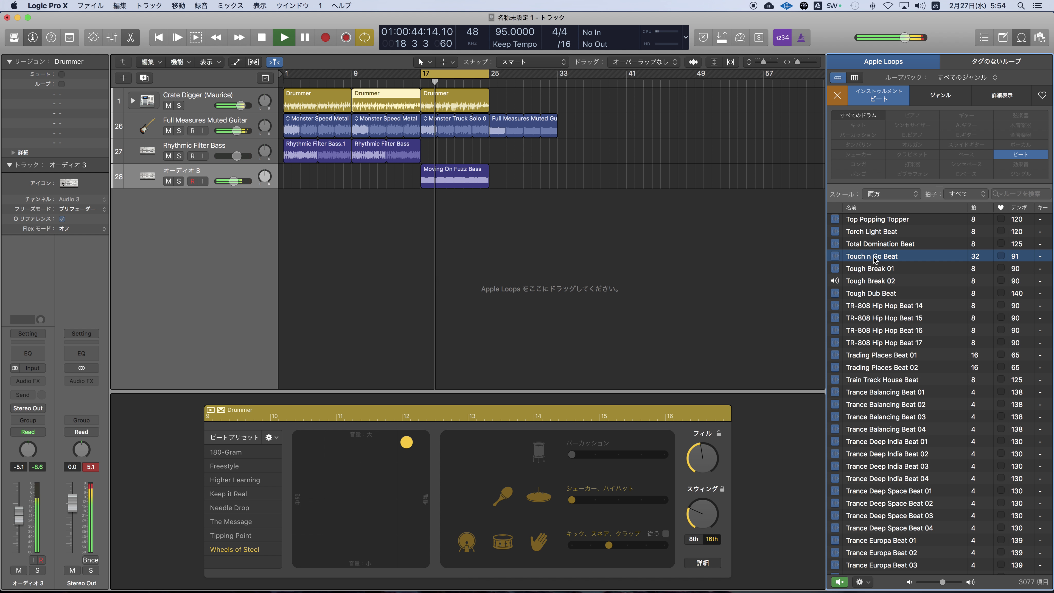
scroll(874, 282, "up", 3)
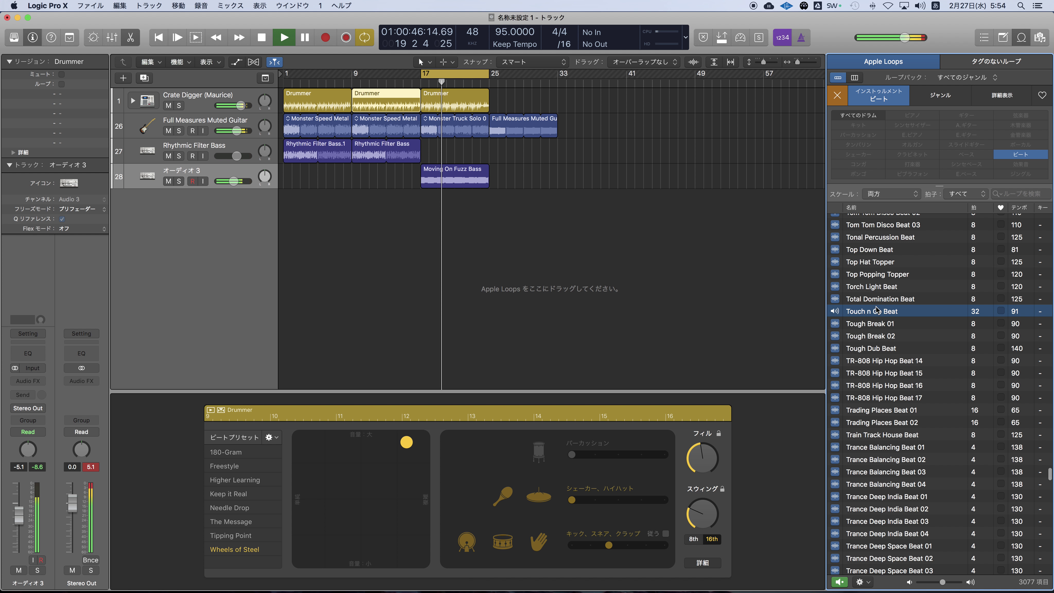
left_click(868, 298)
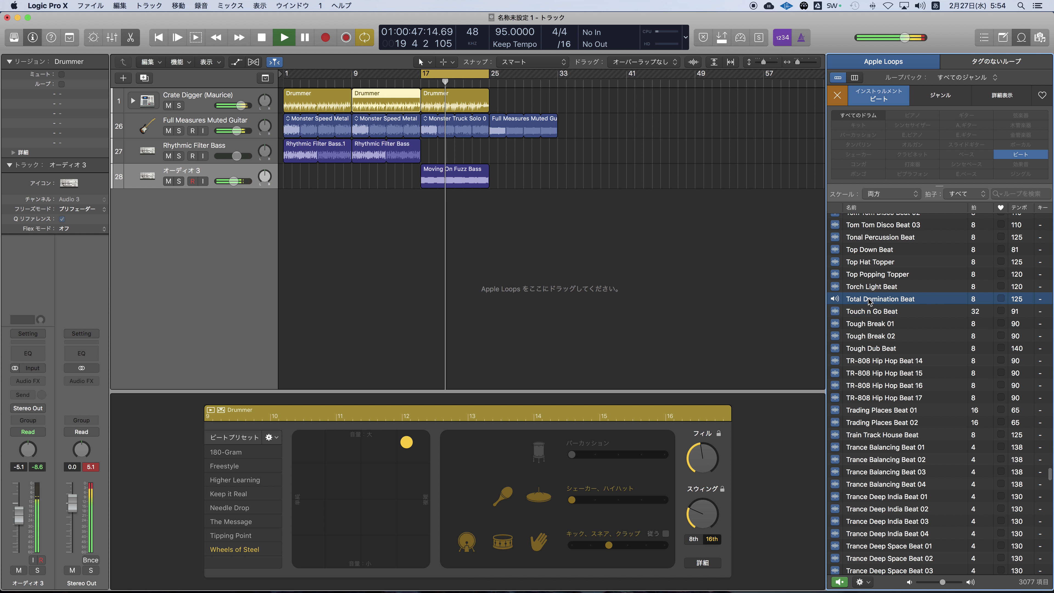
left_click(866, 274)
left_click(863, 250)
Preview the loops Tom Heavy House Beat 02, Tom Club Beat 01, To the Nines Beat 01 and Titanic Dub Beat.
scroll(860, 271, "up", 5)
left_click(874, 286)
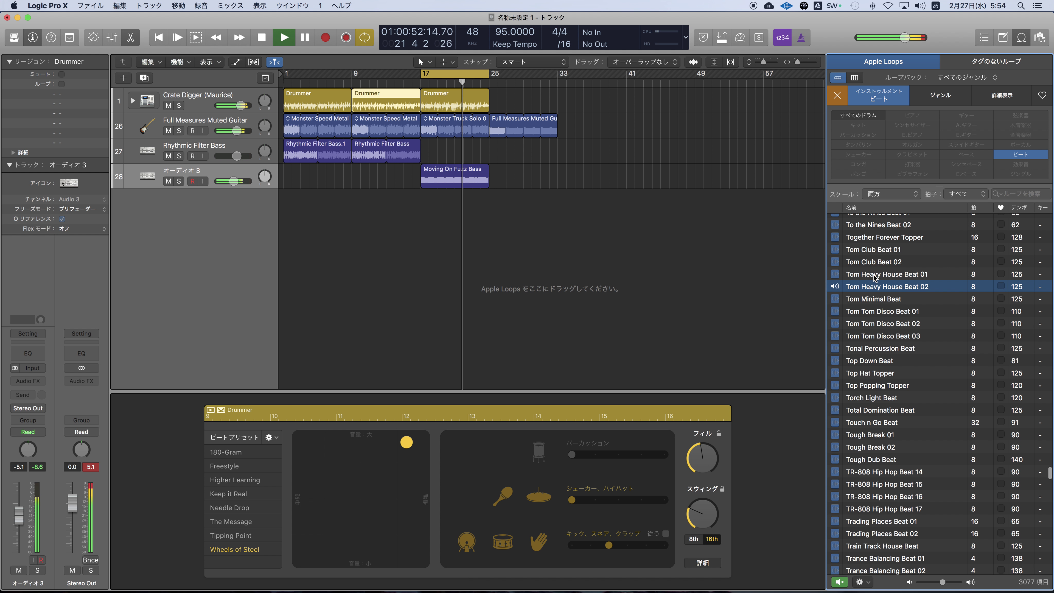
left_click(868, 249)
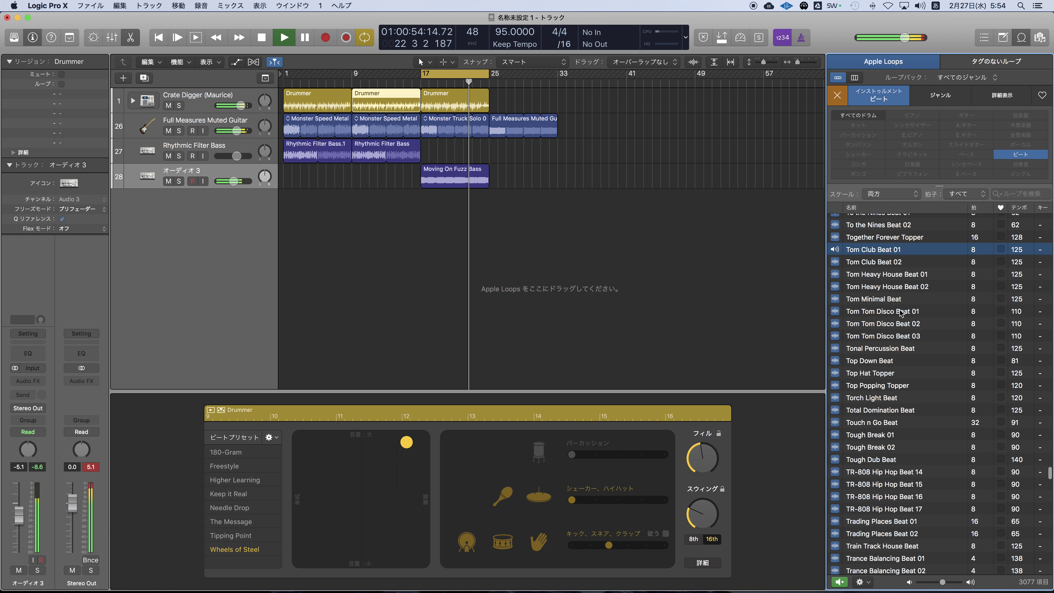
scroll(875, 274, "up", 3)
left_click(883, 287)
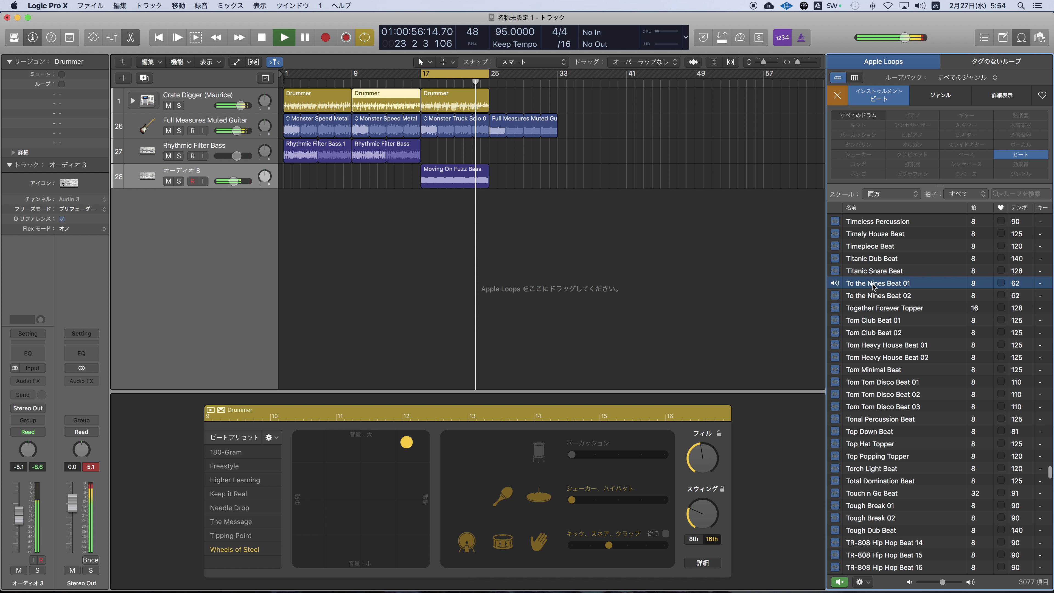
key("Up")
key("Up")
Audition the loops Time Out House Beat 01, Tight Clap Topper and Tight Beat 01 with the arrangement playing.
scroll(867, 288, "up", 4)
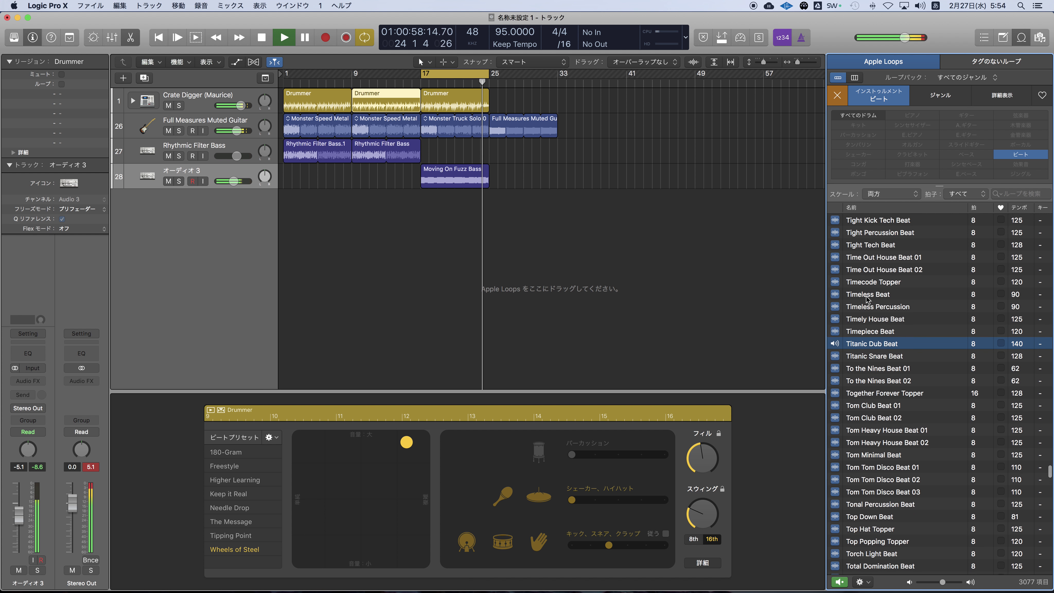
left_click(862, 269)
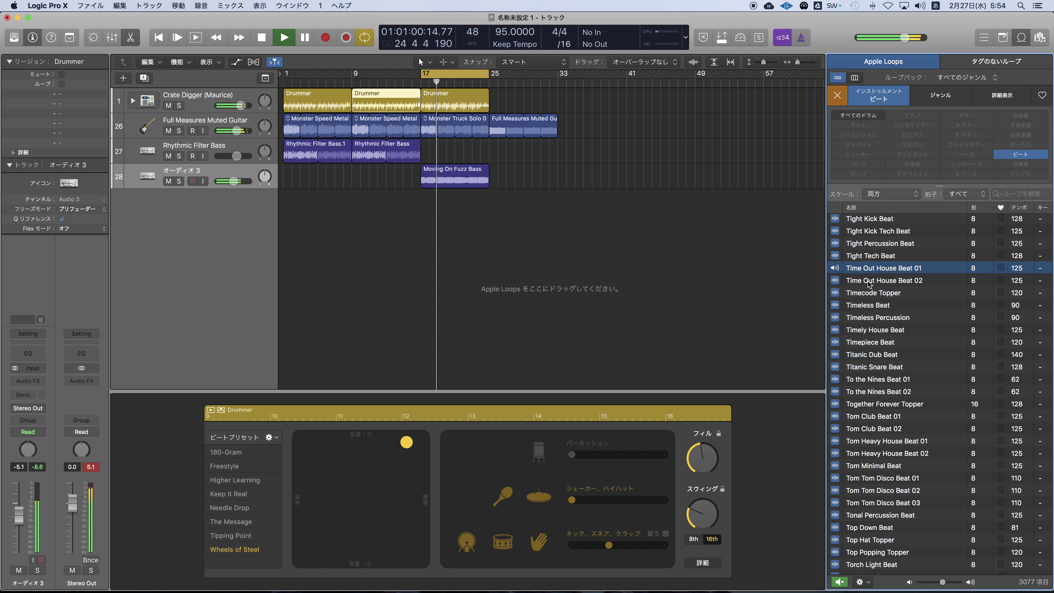
scroll(863, 286, "up", 5)
left_click(866, 299)
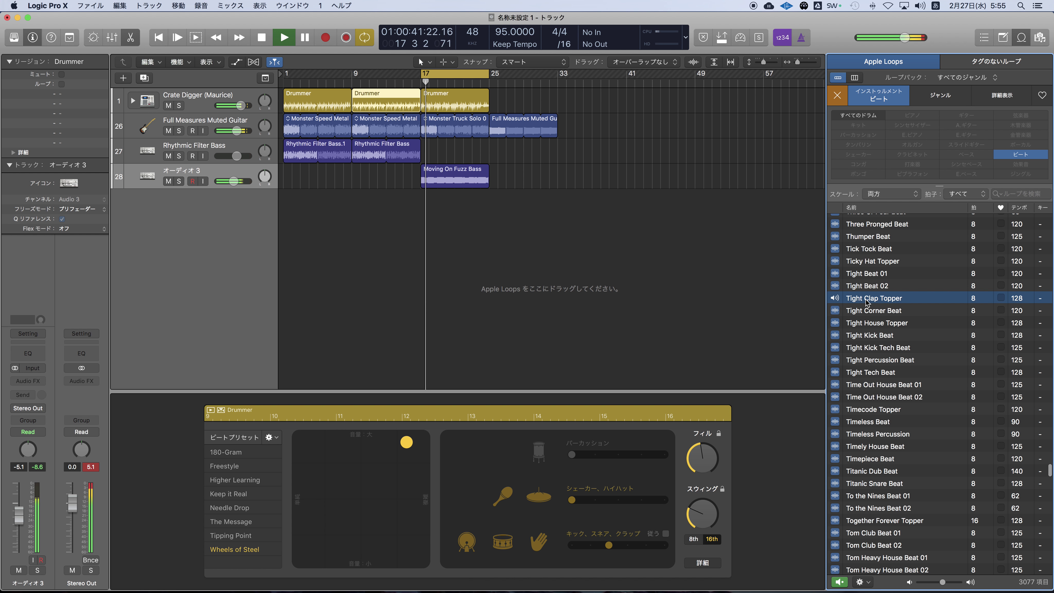
left_click(864, 273)
Preview the loops Thick Jungle Beat 01, This Life Beat 01, Techno Stretcher Beat 02, Techno Tribal Beat 02 and Tenacious Beat.
scroll(861, 290, "up", 6)
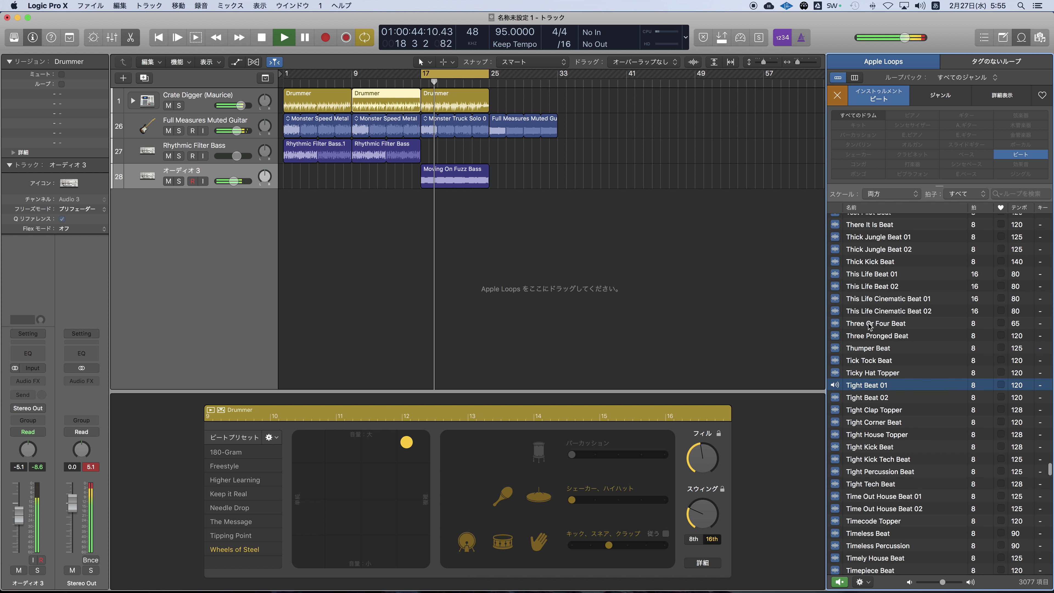
left_click(865, 266)
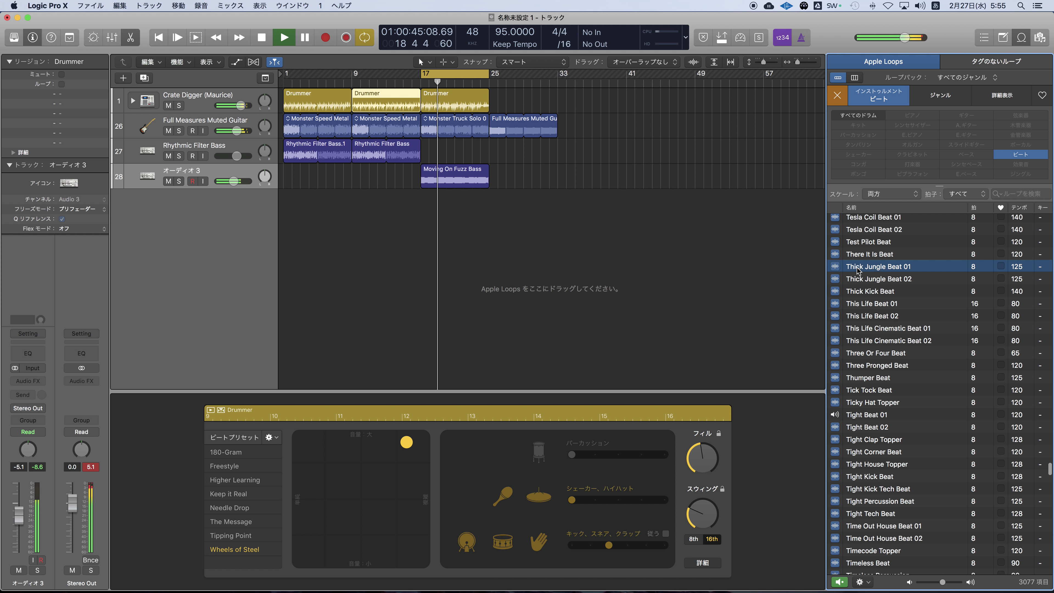
left_click(871, 305)
scroll(871, 311, "up", 8)
left_click(871, 279)
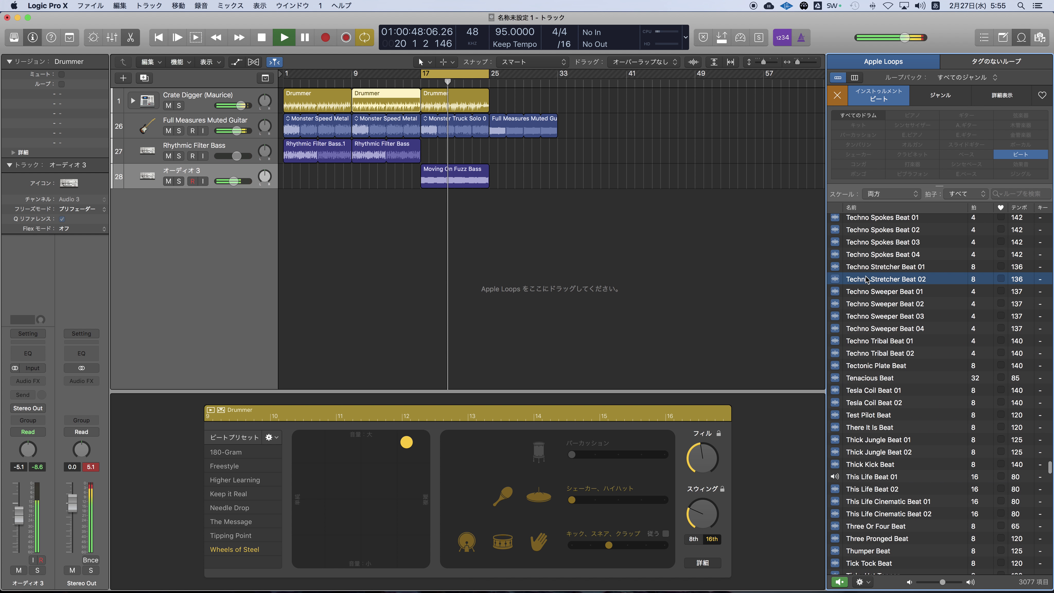
left_click(883, 350)
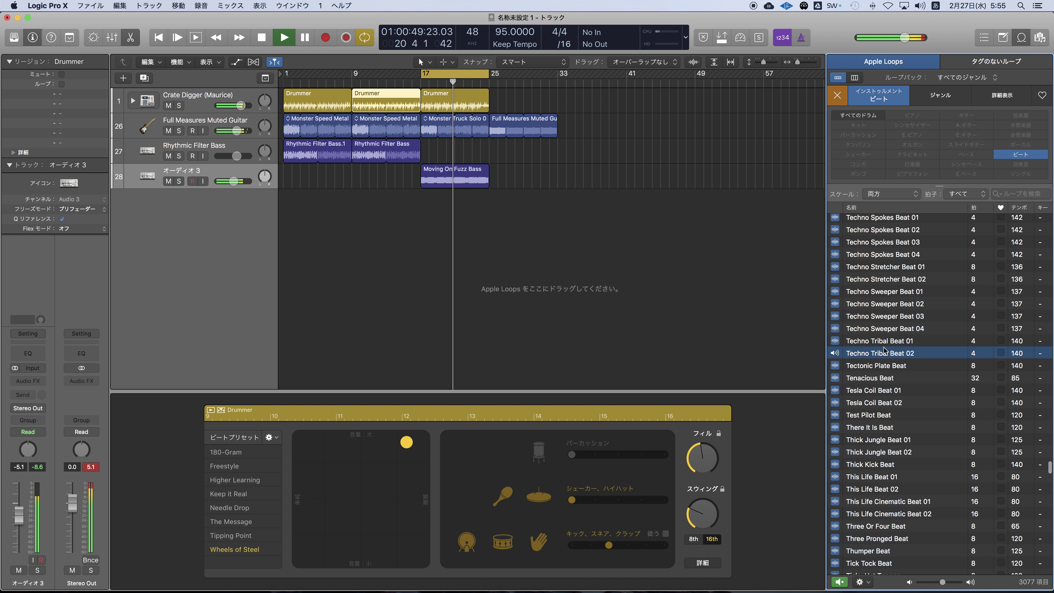
left_click(876, 378)
Audition the loops Tech Glitch Beat, Take Over Beat, System Beeper Beat and Synth Stab Tech Beat during playback.
scroll(870, 365, "up", 3)
scroll(869, 361, "up", 20)
left_click(868, 339)
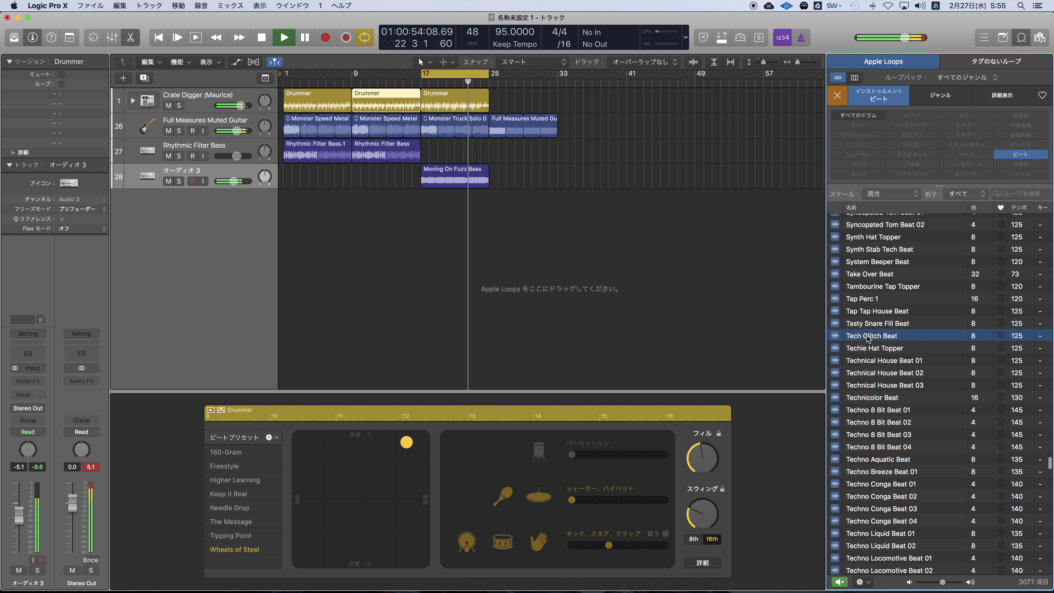
left_click(864, 273)
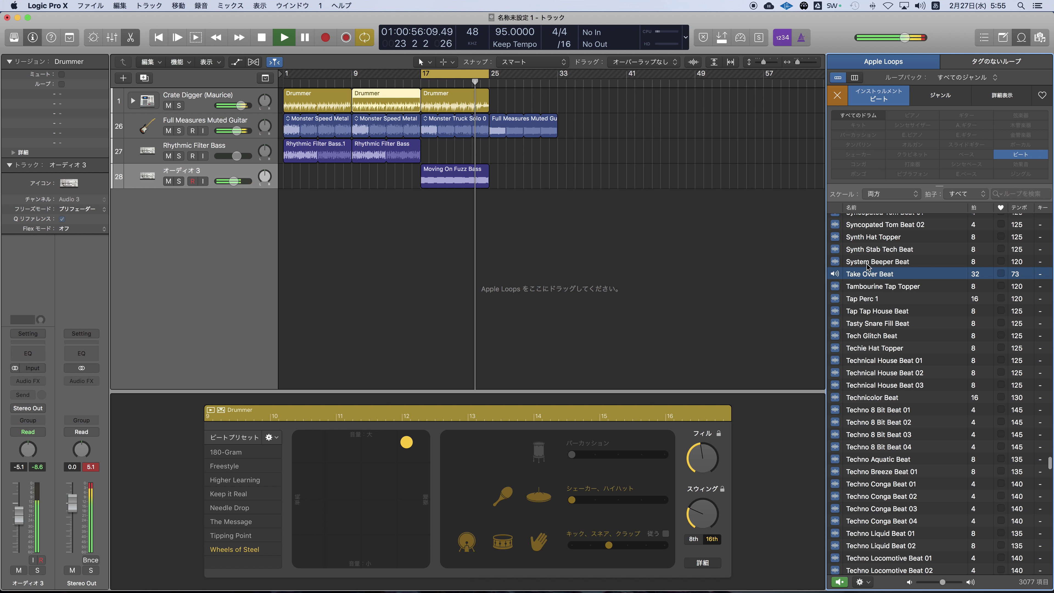
left_click(860, 261)
left_click(858, 249)
Preview the loops Syncopated Kick Beat 01, Syncopated Hat Beat 01 and Sweeper Beat over the cycled section.
scroll(861, 291, "up", 5)
left_click(863, 314)
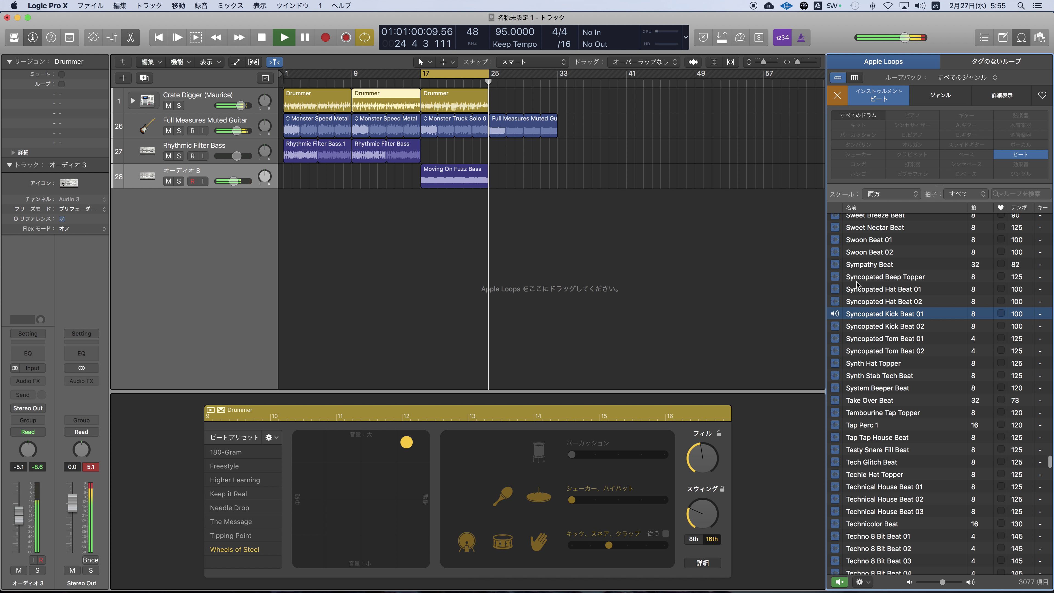
left_click(864, 290)
scroll(869, 297, "up", 2)
scroll(867, 307, "up", 2)
left_click(851, 338)
Audition the loops Surface Deep Beat and Sunrise Beat while the cycled section plays.
left_click(860, 285)
scroll(867, 295, "up", 4)
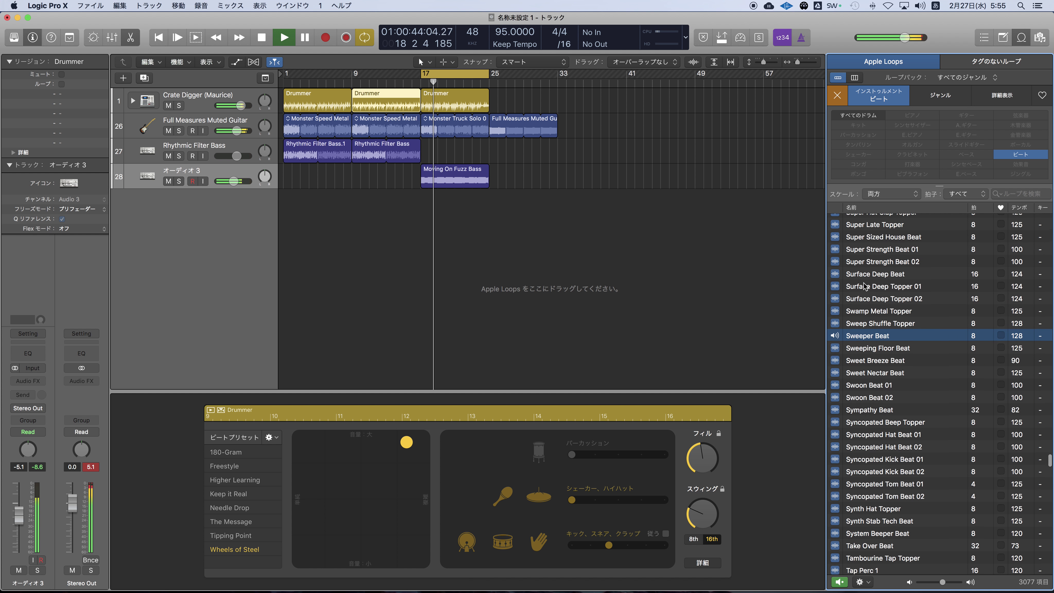
left_click(883, 303)
scroll(876, 294, "up", 4)
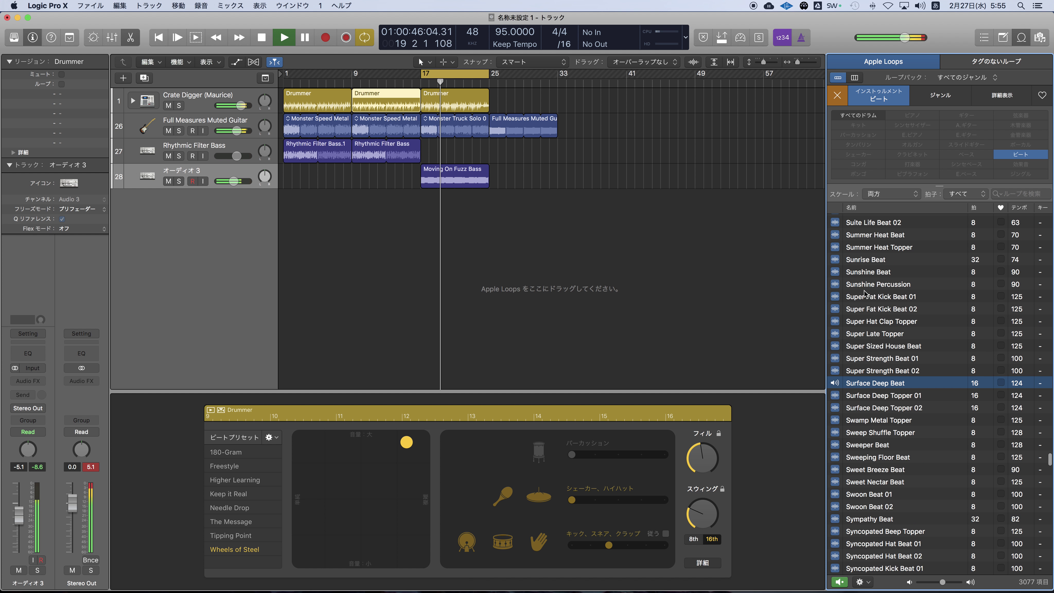
left_click(857, 261)
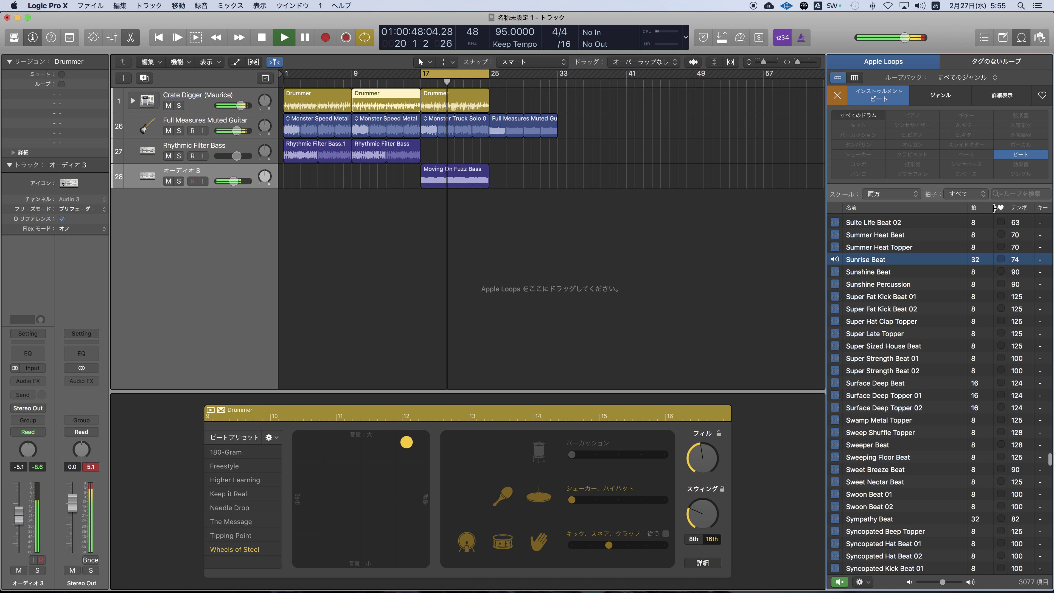
Sort the beat loops by tempo in ascending order and go to the slowest ones.
left_click(1016, 223)
scroll(924, 338, "up", 3)
scroll(924, 339, "up", 4)
left_click(1017, 320)
left_click(1016, 209)
scroll(1016, 290, "up", 5)
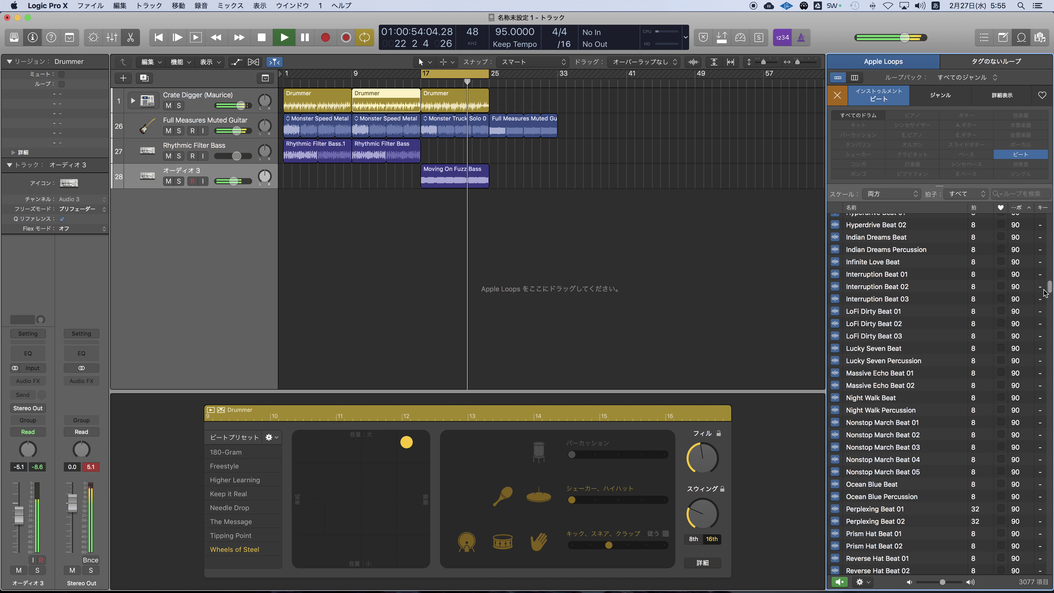
left_click_drag(1047, 288, 1048, 218)
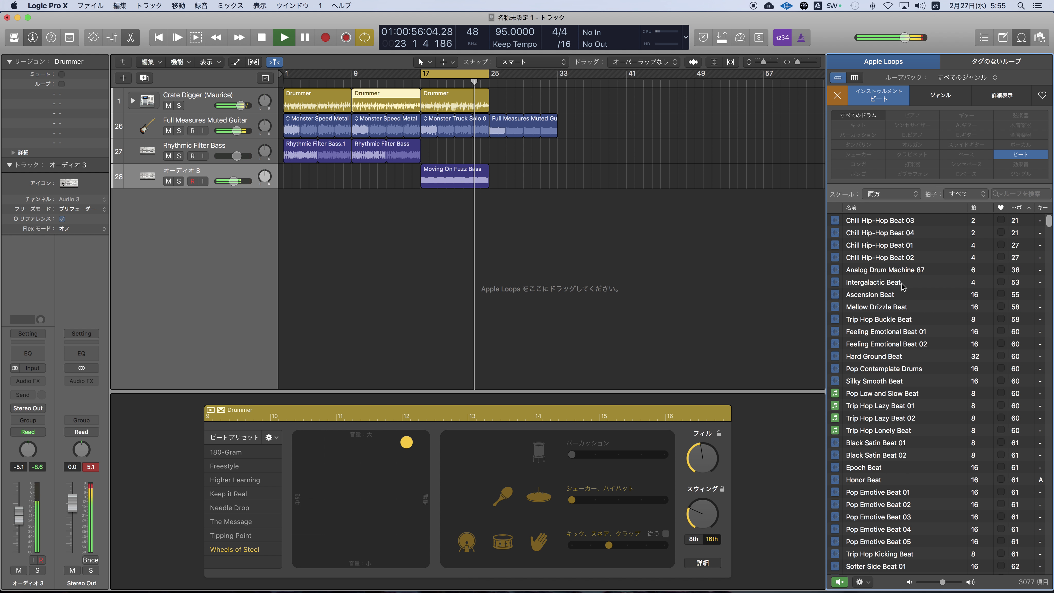
Audition Analog Drum Machine 87, Ascension Beat, Mellow Drizzle Beat, Pop Contemplate Drums and Black Satin Beat 01 from the slowest loops.
left_click(894, 270)
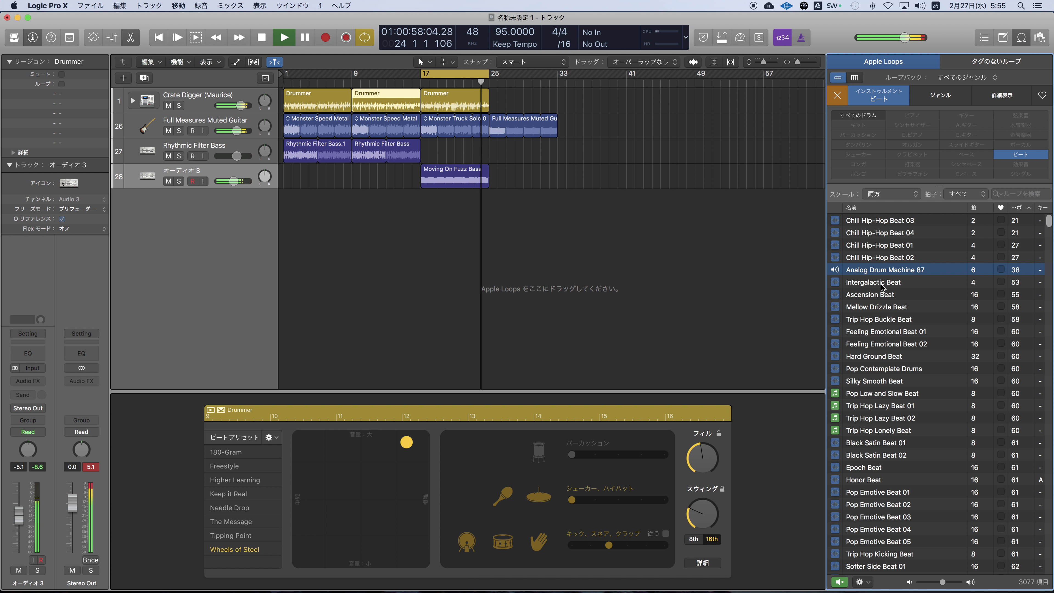
left_click(878, 295)
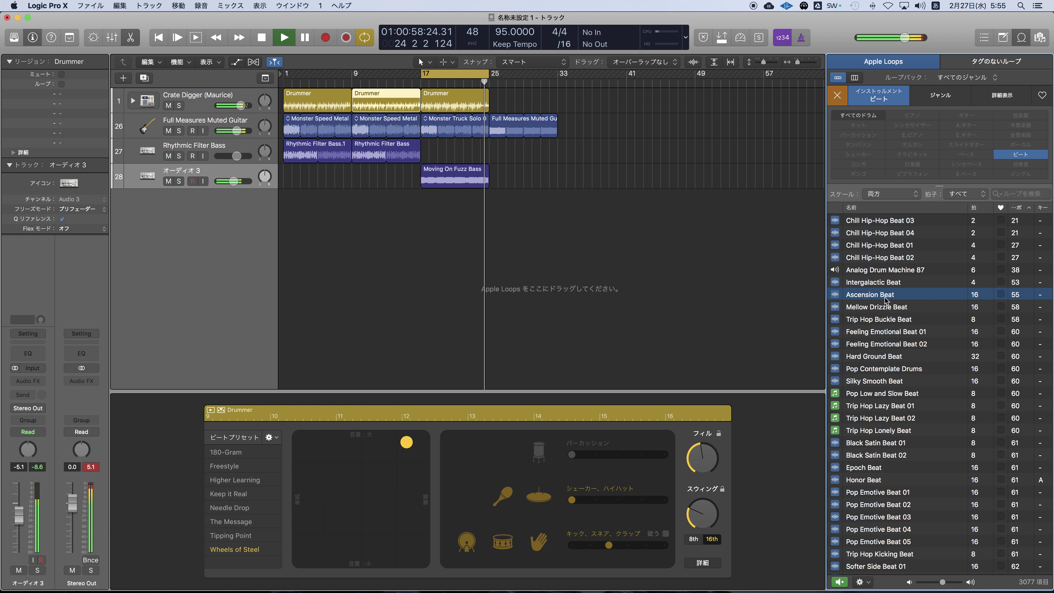
left_click(875, 308)
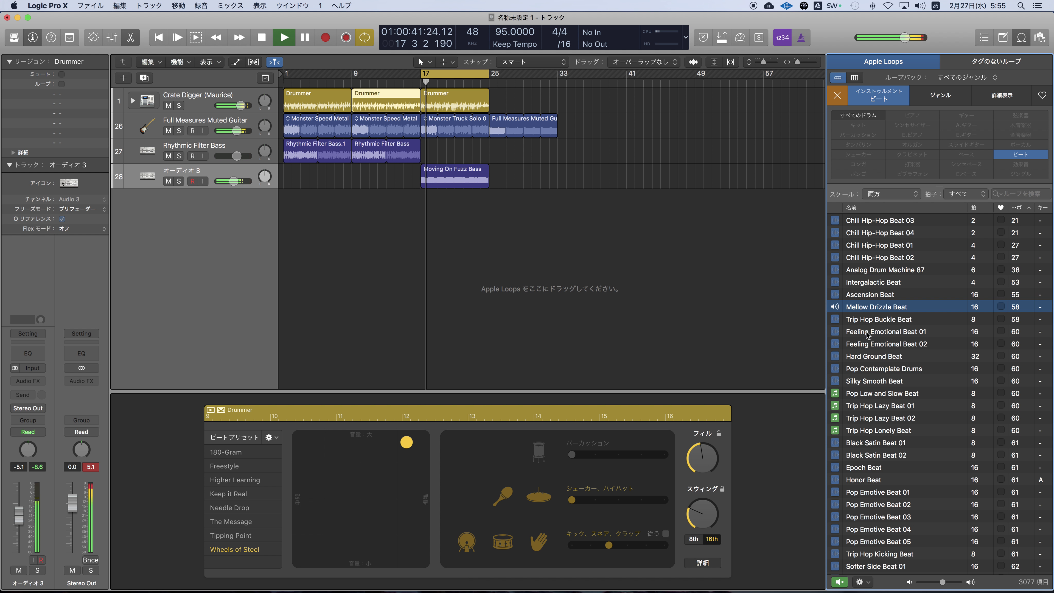
left_click(880, 370)
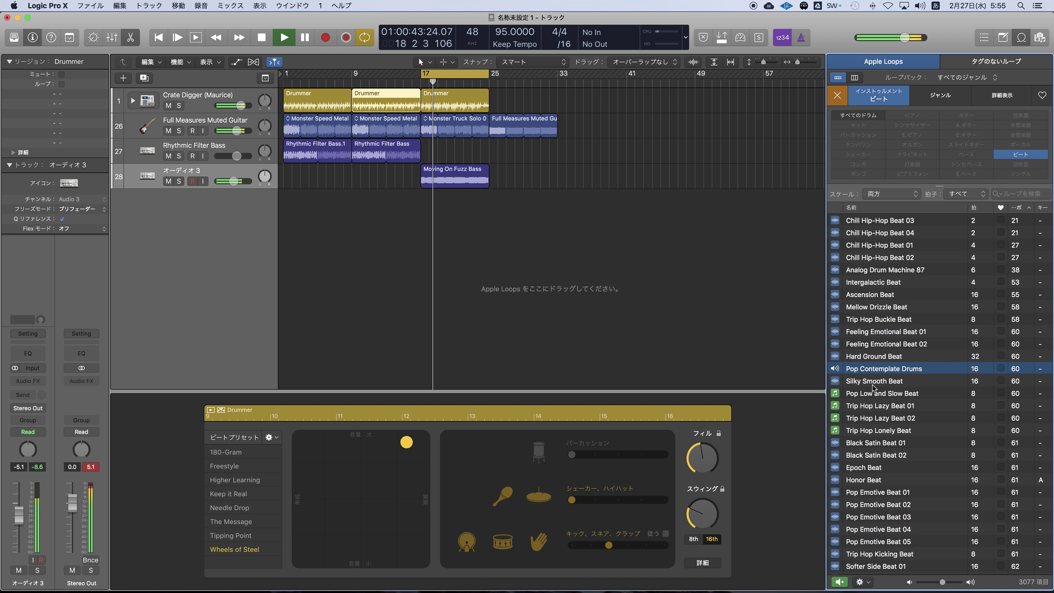
left_click(860, 444)
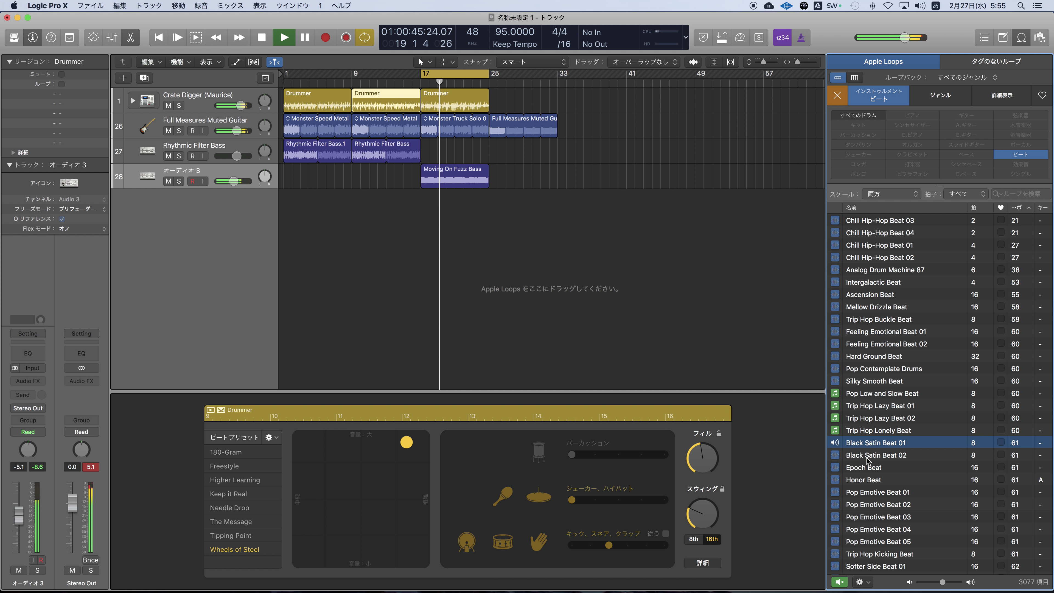
Preview the loops Epoch Beat, Pop Emotive Beat 01, Softer Side Beat 01 and Kaleidoscope Beat.
scroll(866, 458, "down", 2)
left_click(862, 436)
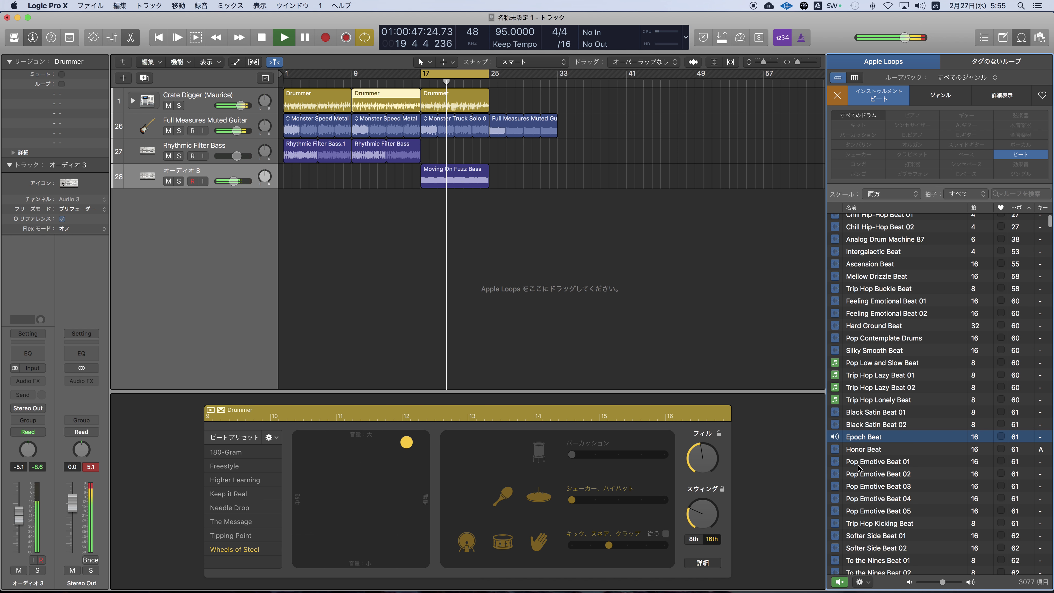
left_click(858, 464)
scroll(871, 477, "down", 3)
left_click(884, 487)
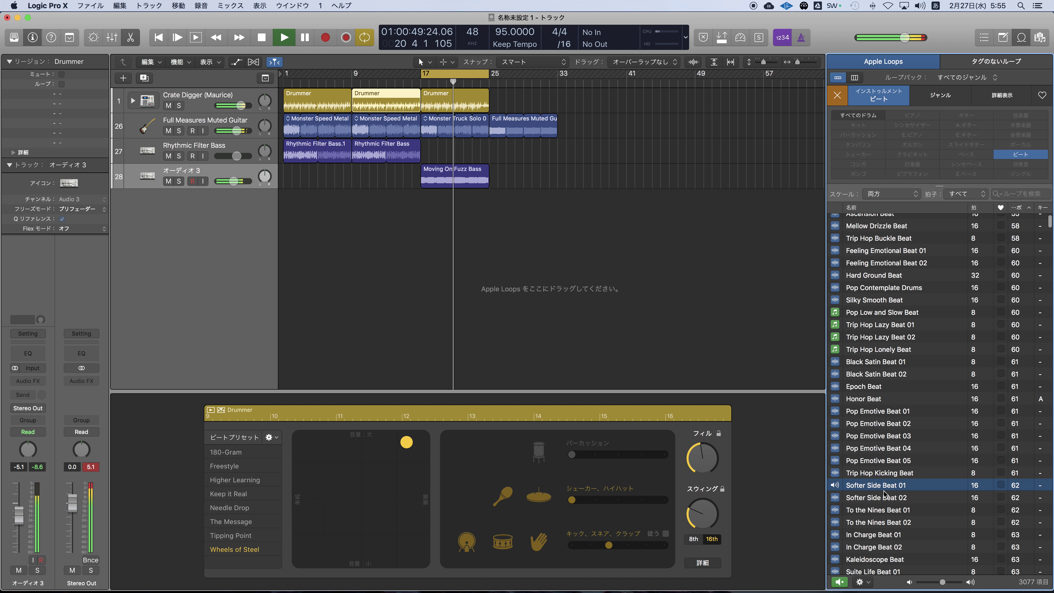
scroll(883, 494, "down", 5)
left_click(879, 498)
Audition the 65 BPM loops Before Sunrise Beat 01, Double Time Beat 01 and High Resolution Beat 02 against the arrangement.
scroll(878, 505, "down", 2)
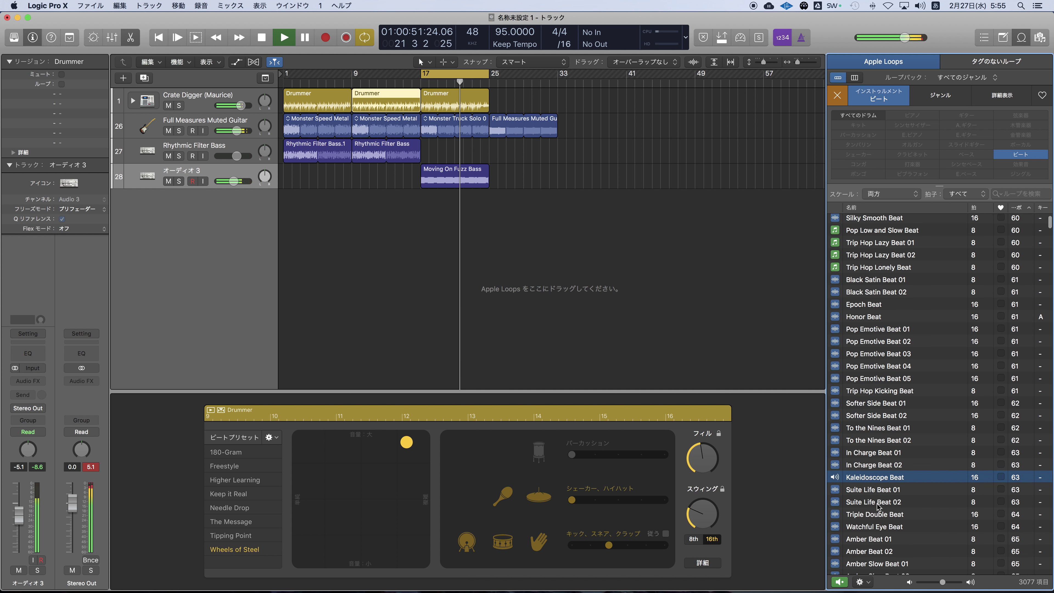
scroll(877, 504, "down", 8)
left_click(869, 497)
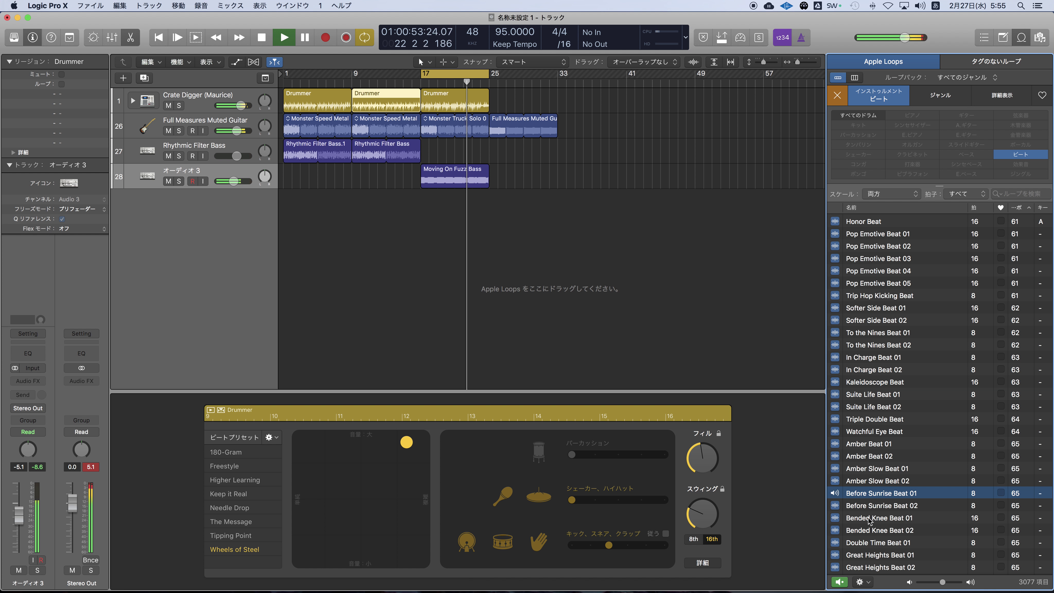
left_click(871, 542)
scroll(872, 540, "down", 7)
left_click(874, 501)
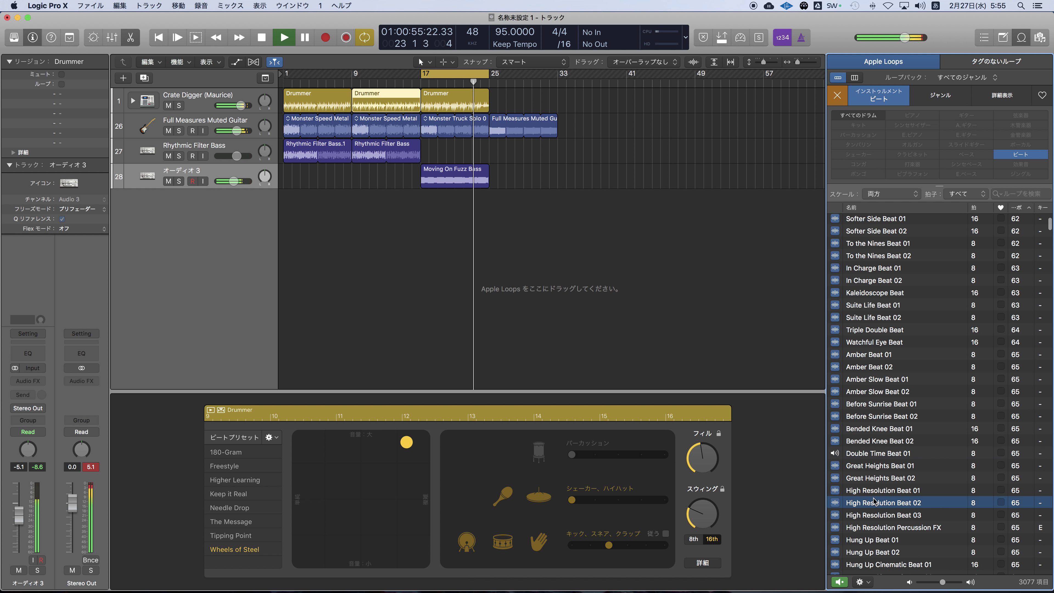
Preview the loops Hung Up Beat 02, Hung Up Cinematic Beat 02 and Long Gone Beat 02 during playback.
scroll(874, 502, "down", 7)
left_click(874, 469)
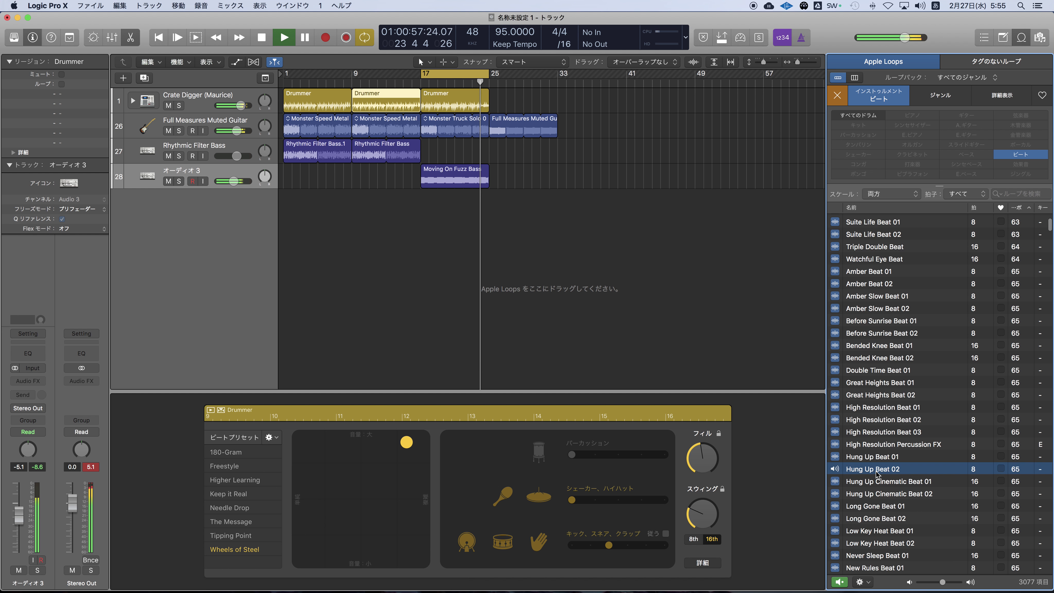
left_click(876, 494)
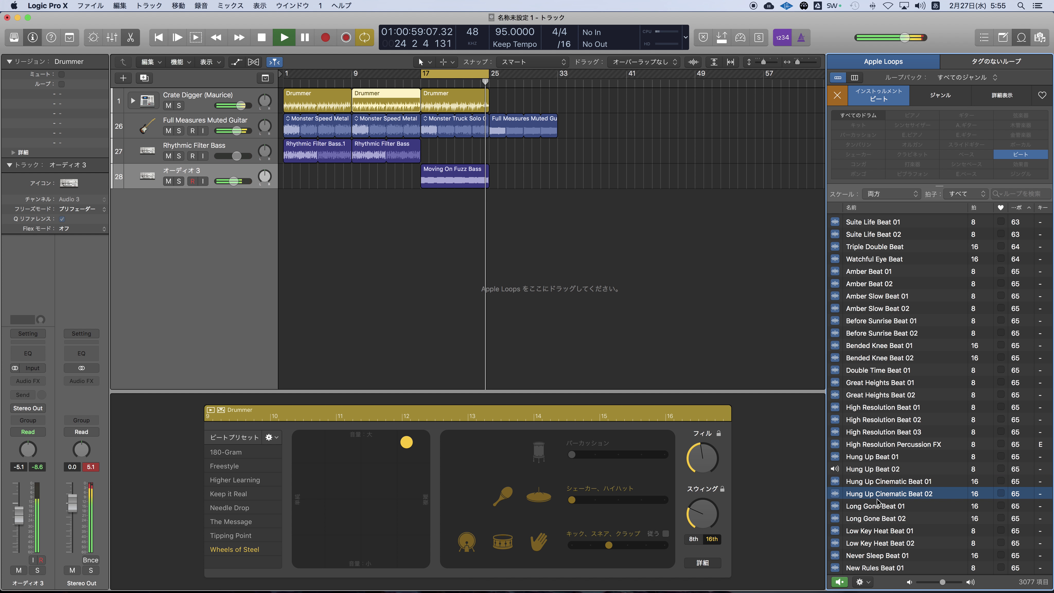
left_click(879, 517)
scroll(878, 513, "down", 5)
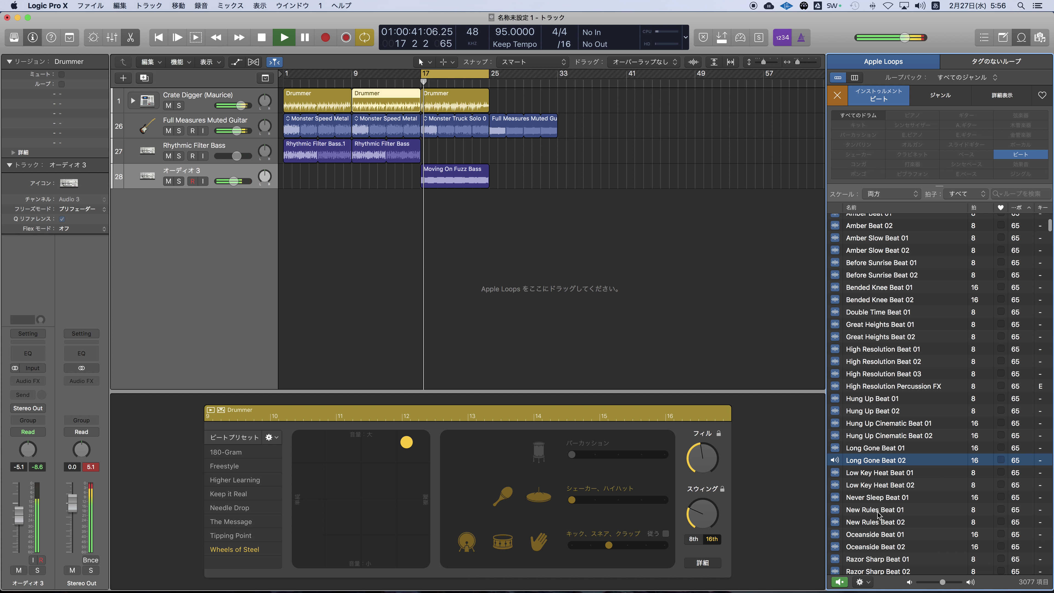
Audition the 65 BPM loops Never Sleep Beat 01, Long Gone Beat 01 and New Rules Beat 01 during playback.
left_click(873, 498)
left_click(872, 447)
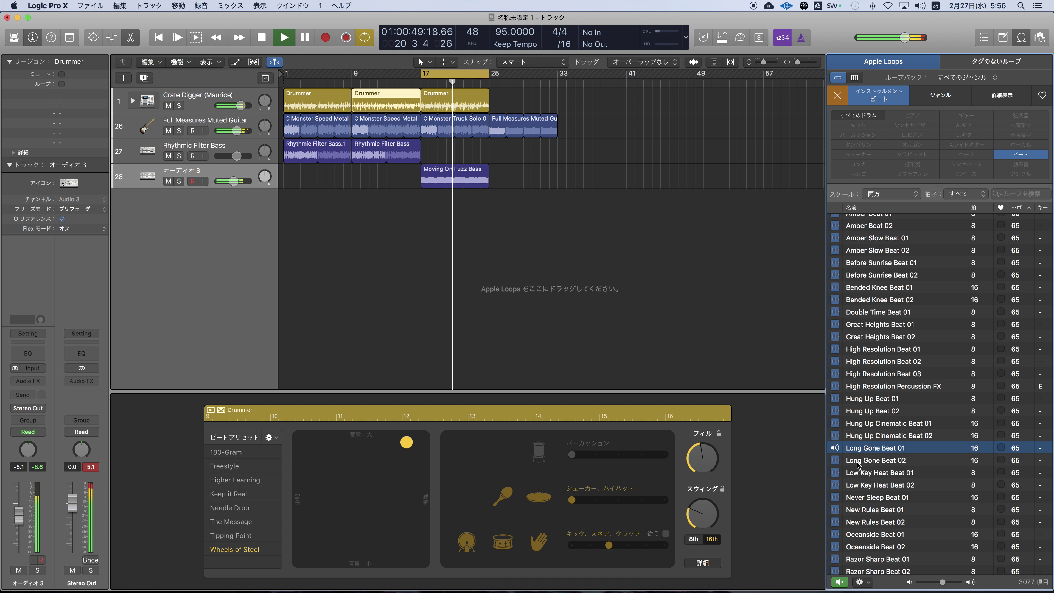
left_click(864, 510)
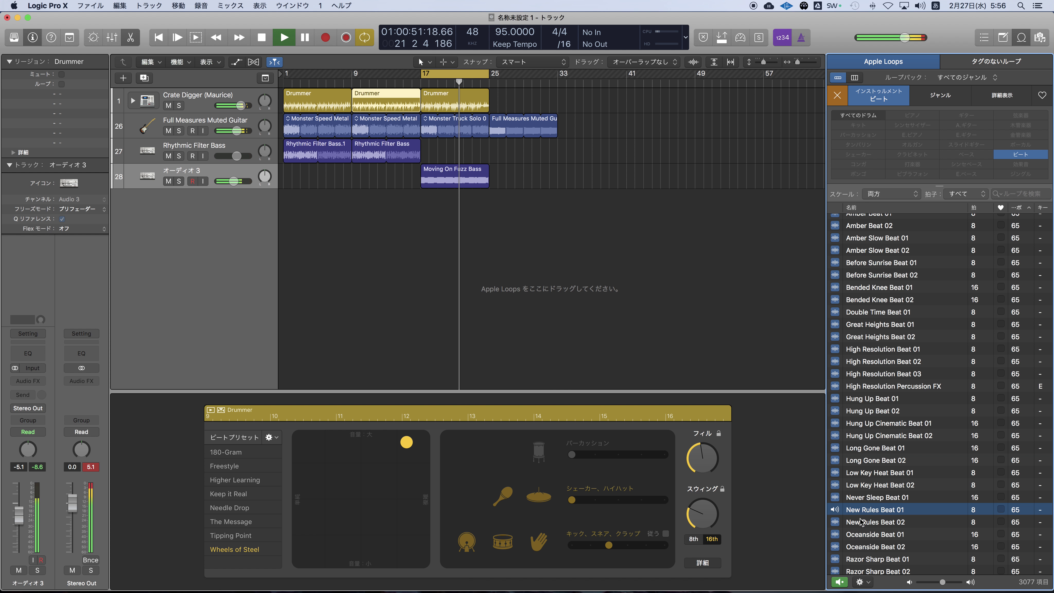
Preview the 65 BPM loops Razor Sharp Beat 01, Shimmer Beat 01 and Trading Places Beat 01 against the arrangement.
scroll(862, 531, "down", 5)
left_click(872, 472)
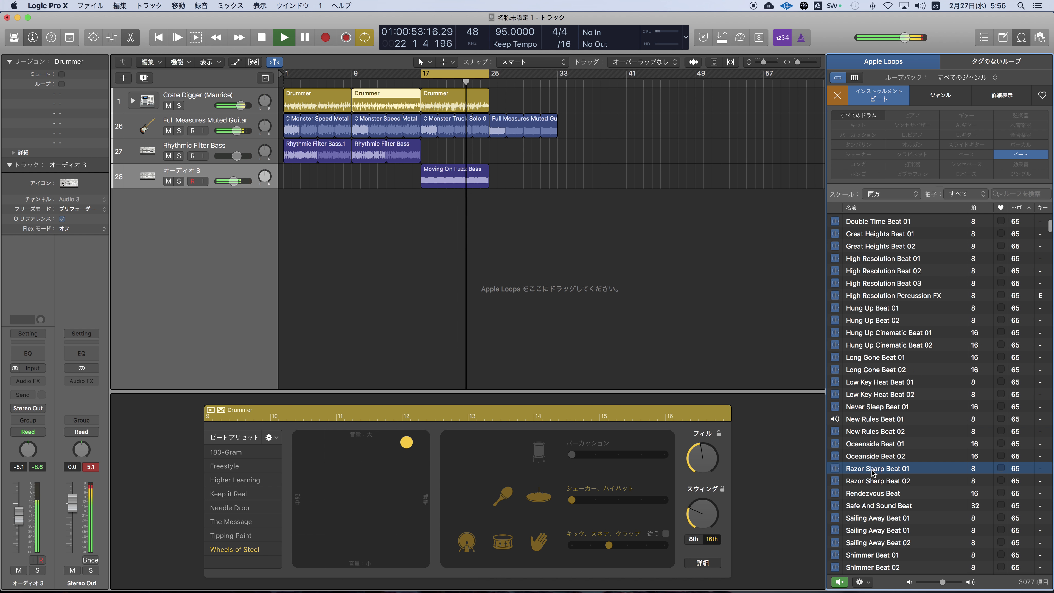
scroll(870, 484, "down", 4)
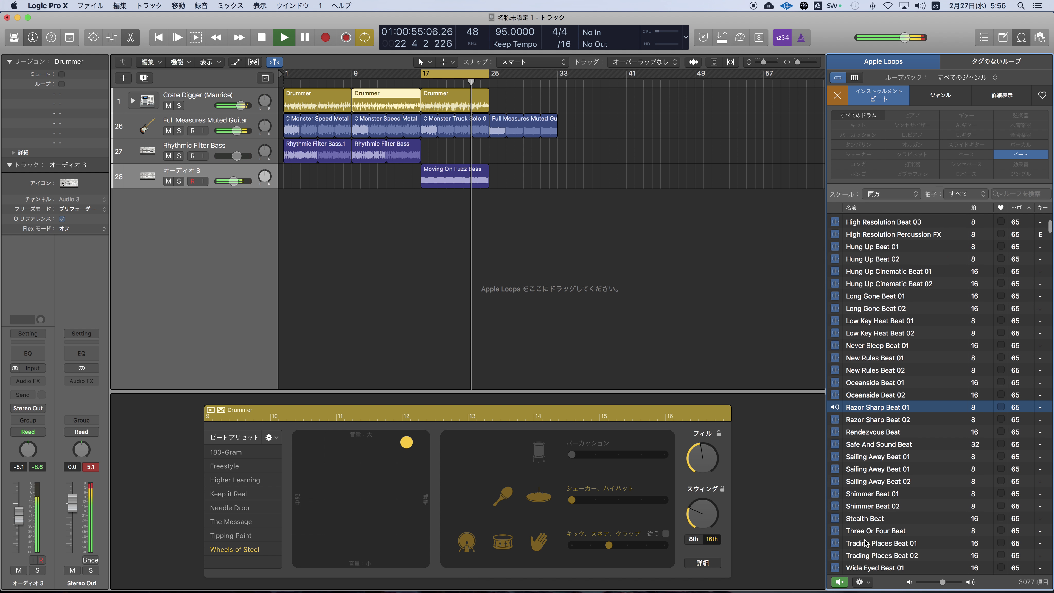
left_click(867, 494)
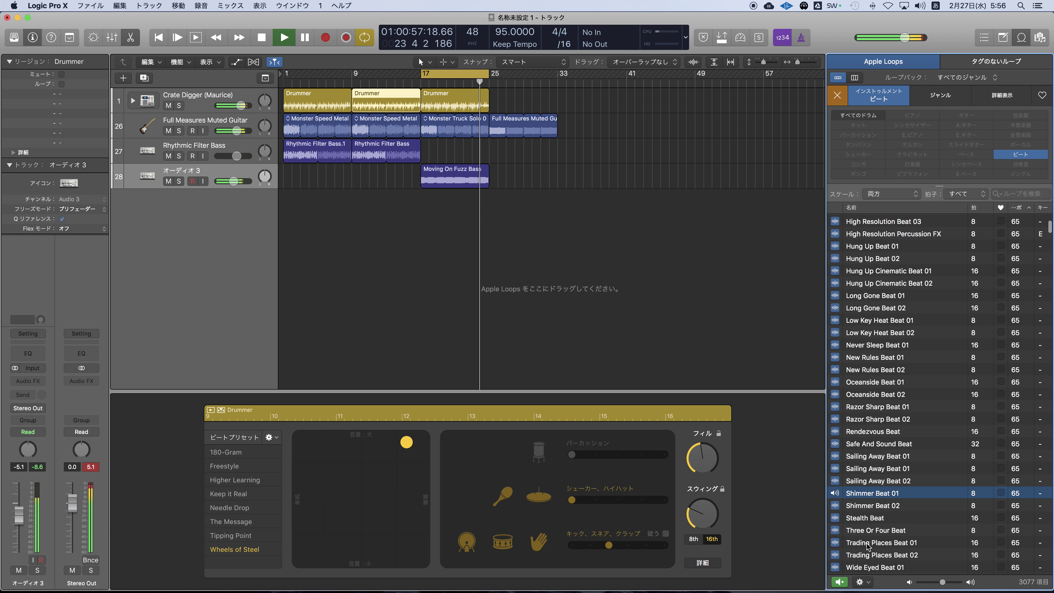
left_click(876, 542)
Audition the 67 BPM loops Altered State Beat 01, Paranormal Beat and Wonderland Beat.
scroll(898, 514, "down", 6)
scroll(892, 498, "down", 1)
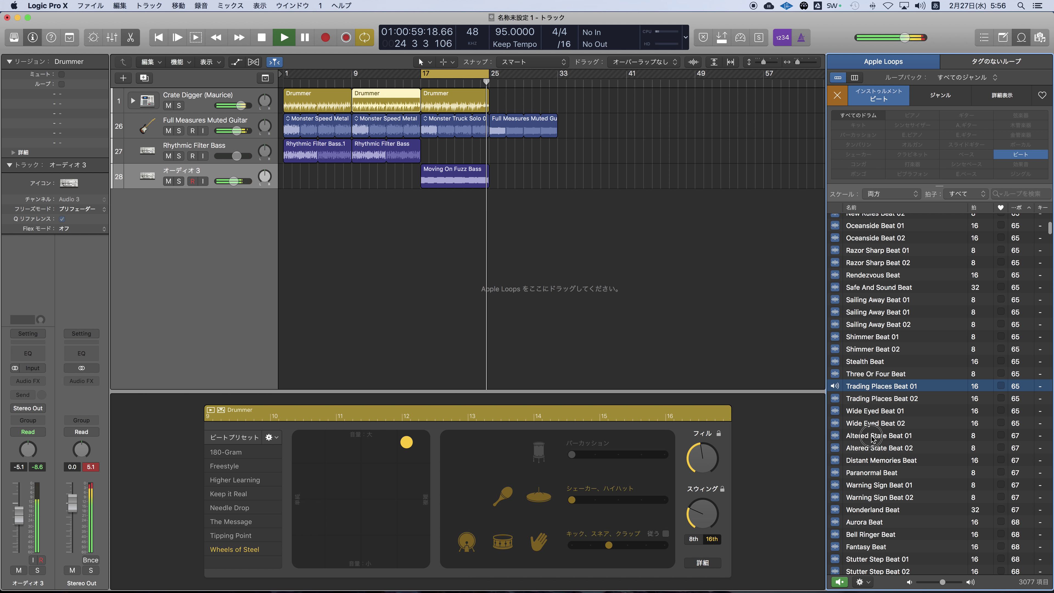
left_click(871, 436)
left_click(865, 473)
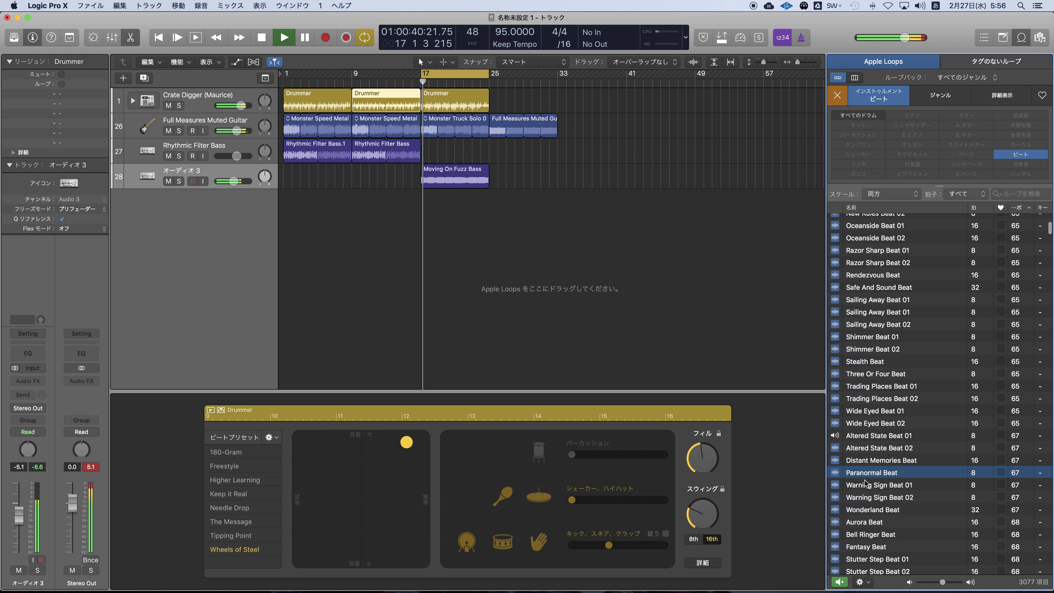
left_click(861, 510)
Preview the loops Stutter Step Beat 02, Long Way Home Beat, Analog Drum Machine 24 and Analog Drum Machine 27.
scroll(881, 513, "down", 8)
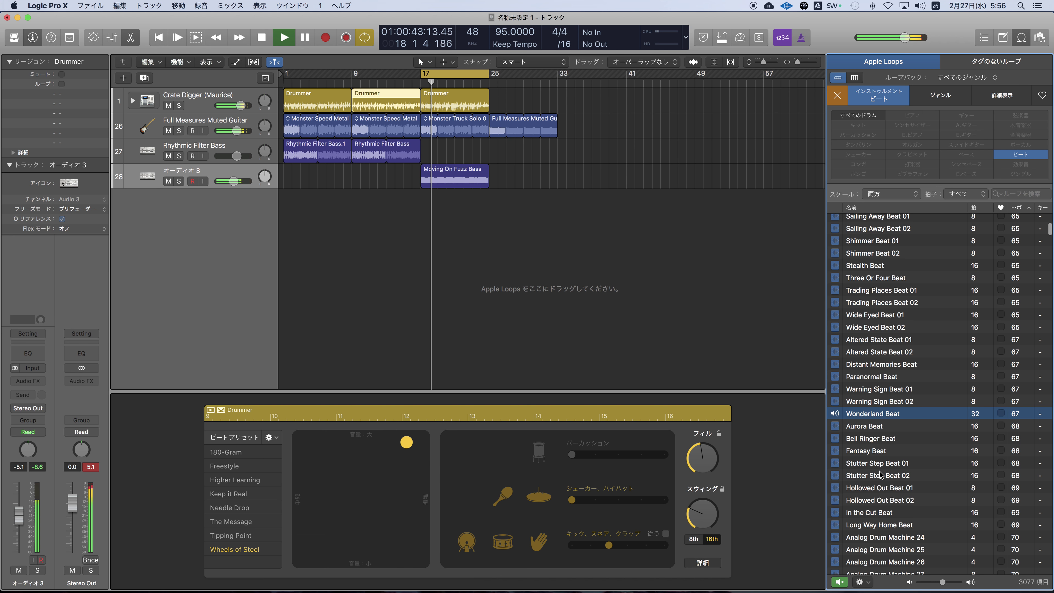
left_click(880, 474)
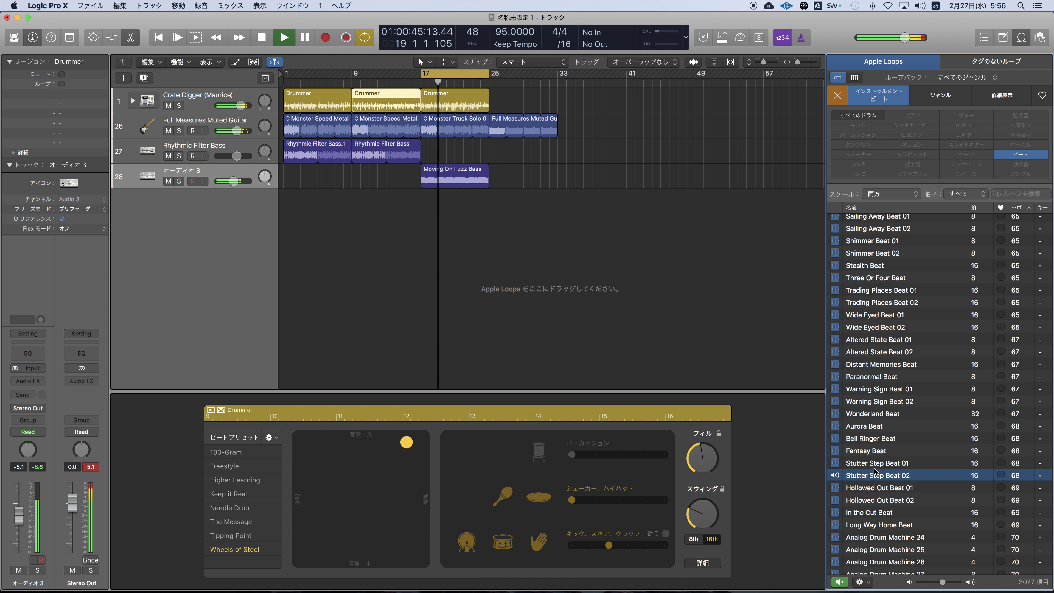
left_click(871, 526)
scroll(871, 526, "down", 6)
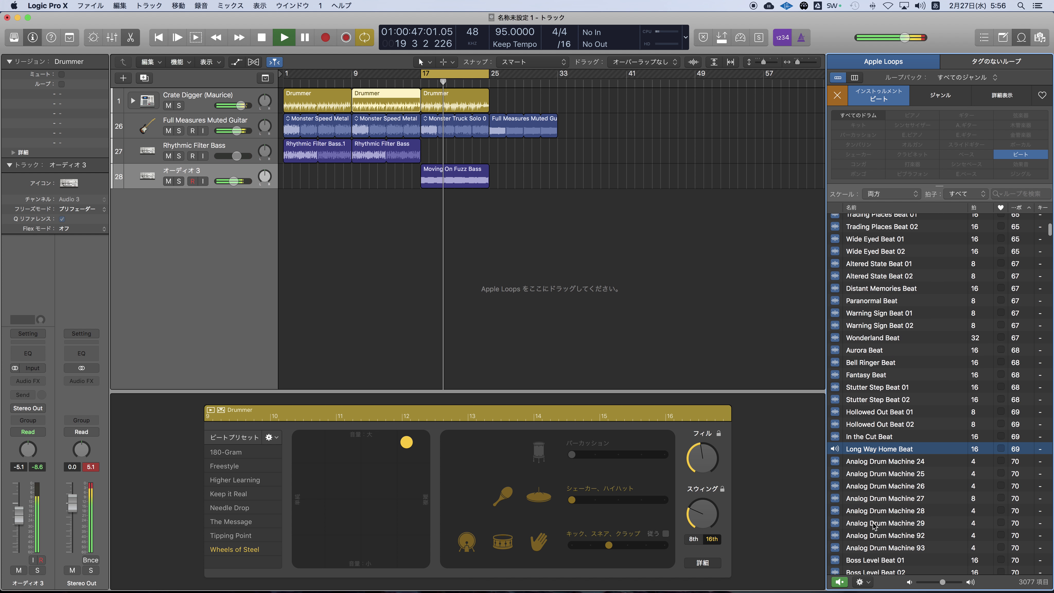
left_click(869, 460)
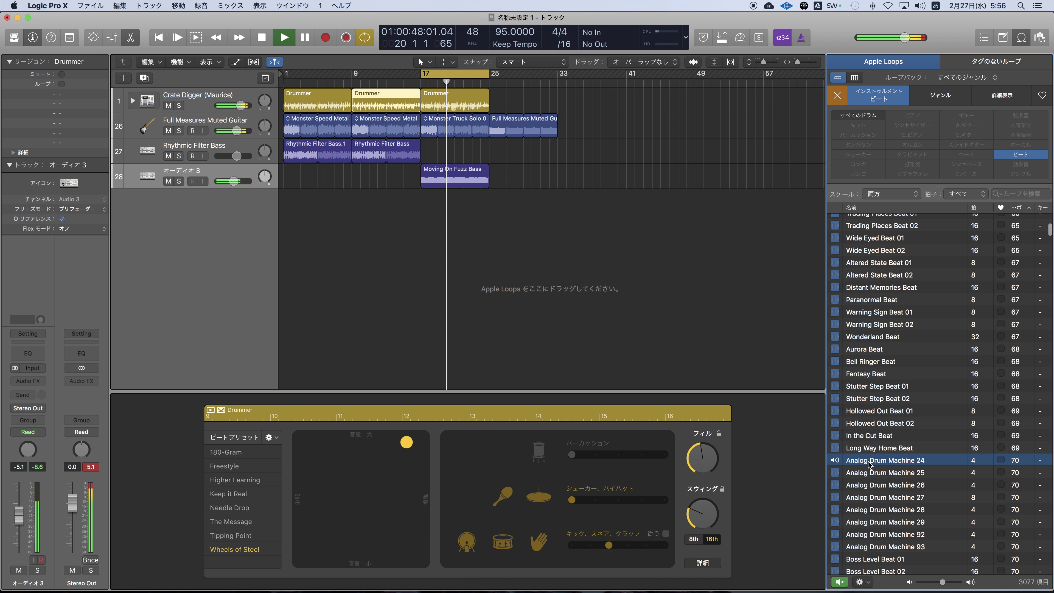
left_click(869, 500)
Audition the 70 BPM loops Boss Level Beat 02, Brass Brigade Beat, Break Free Beat, Break Free Topper and Daylight Beat 01.
scroll(870, 502, "down", 10)
left_click(863, 440)
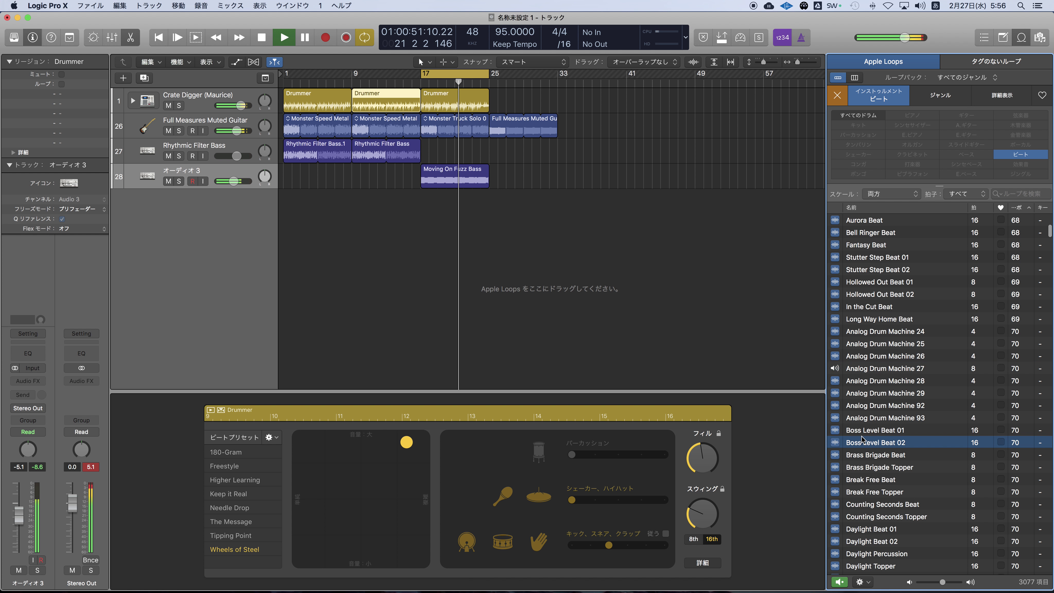
left_click(863, 455)
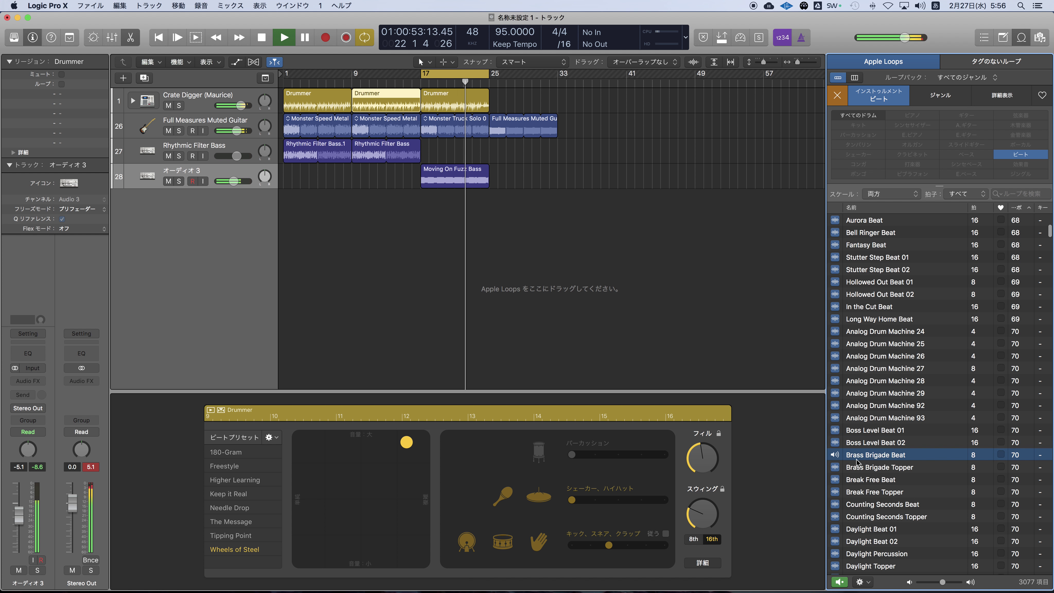
left_click(864, 480)
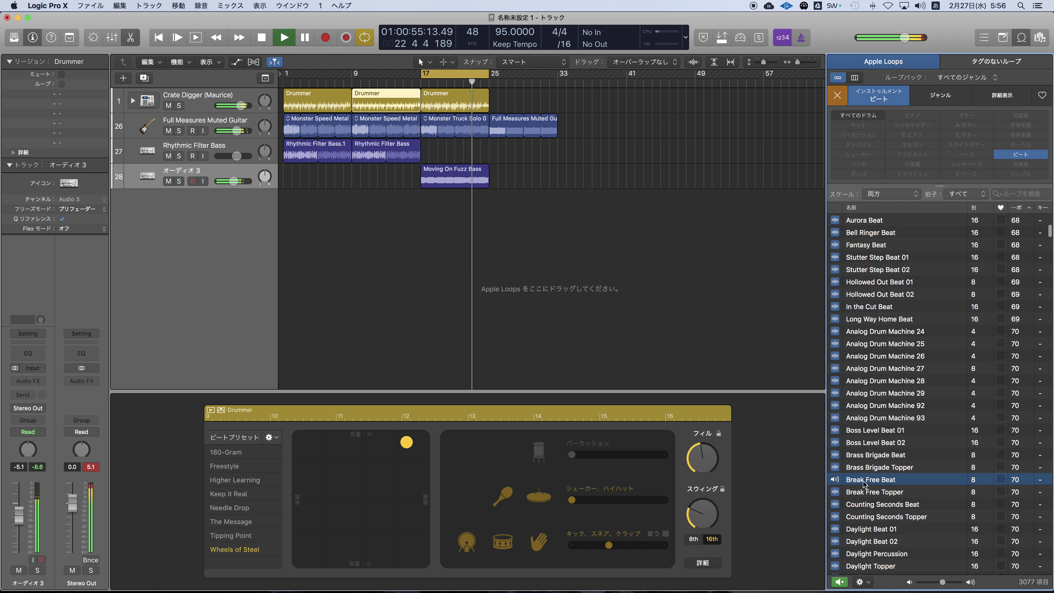
left_click(862, 492)
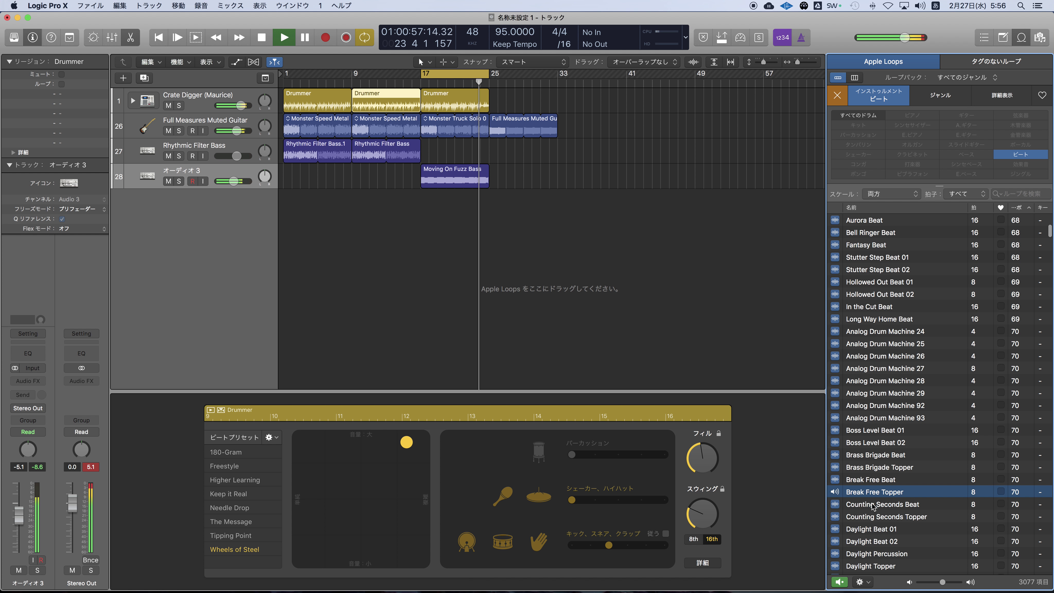
left_click(872, 530)
Preview the loops Diesel Power Beat 01, Diesel Power Topper, Fired Up Beat, Get Pumped Beat and Glassworks Beat during playback.
scroll(873, 533, "down", 3)
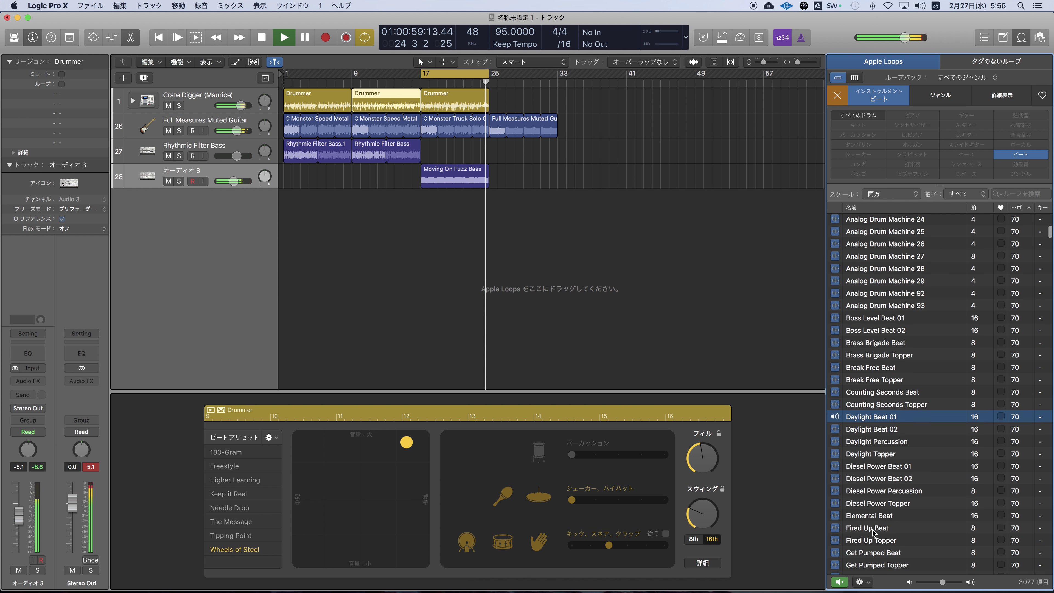
scroll(873, 533, "down", 2)
left_click(871, 391)
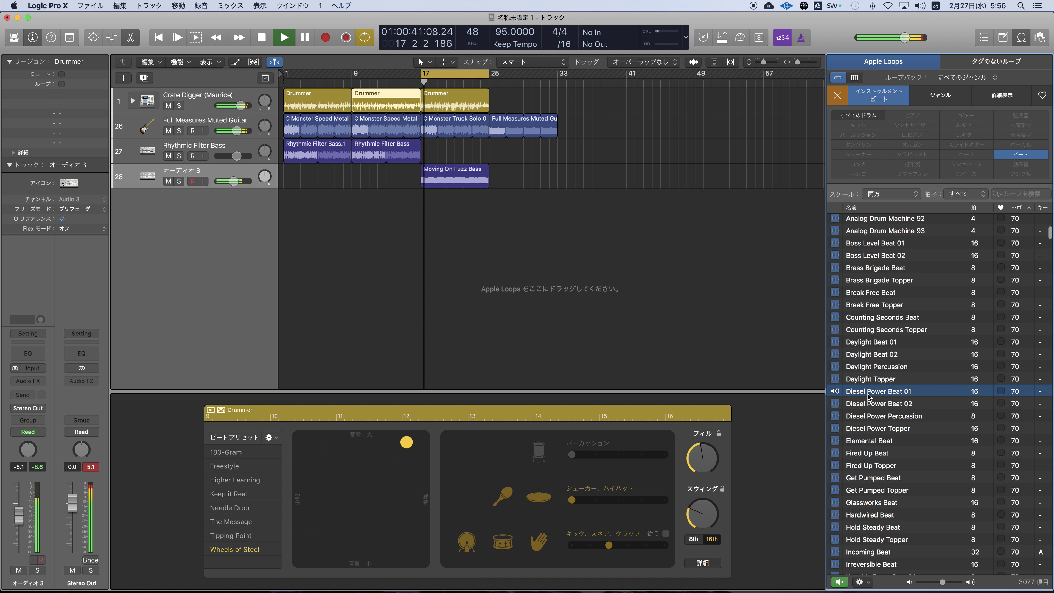
left_click(869, 431)
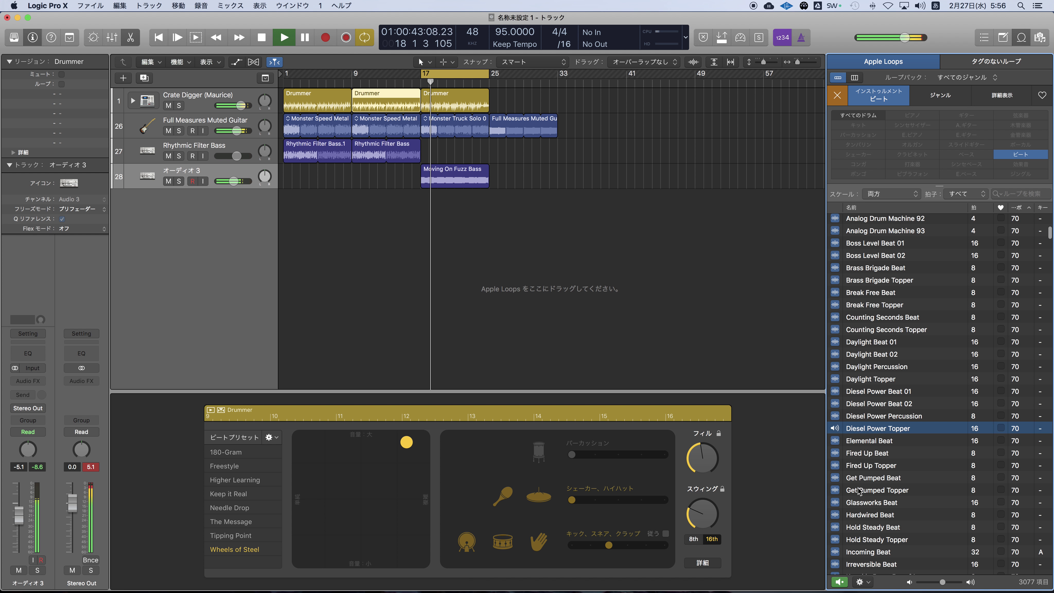
left_click(858, 454)
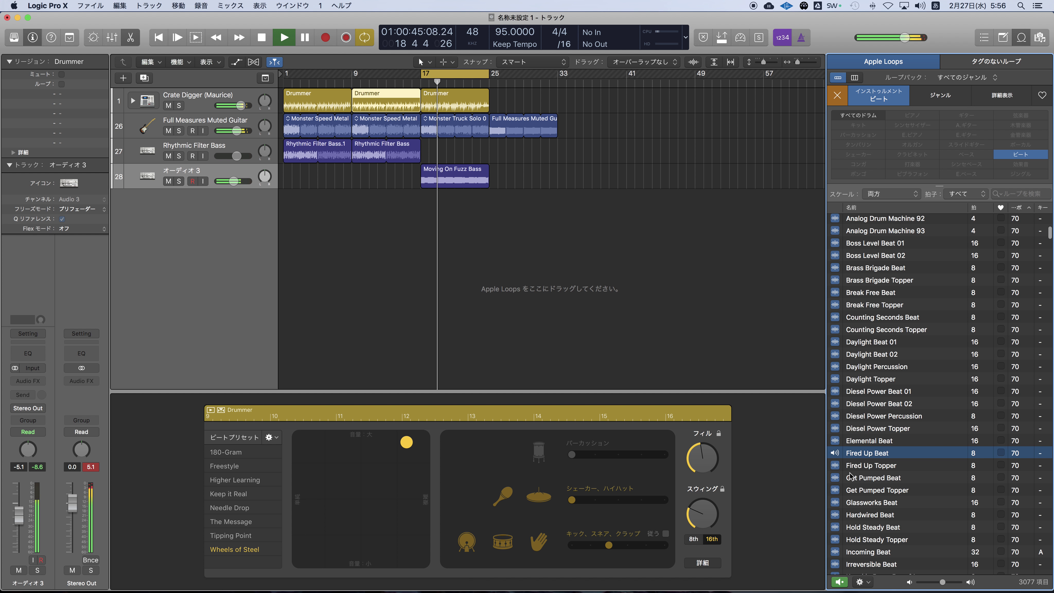
left_click(863, 478)
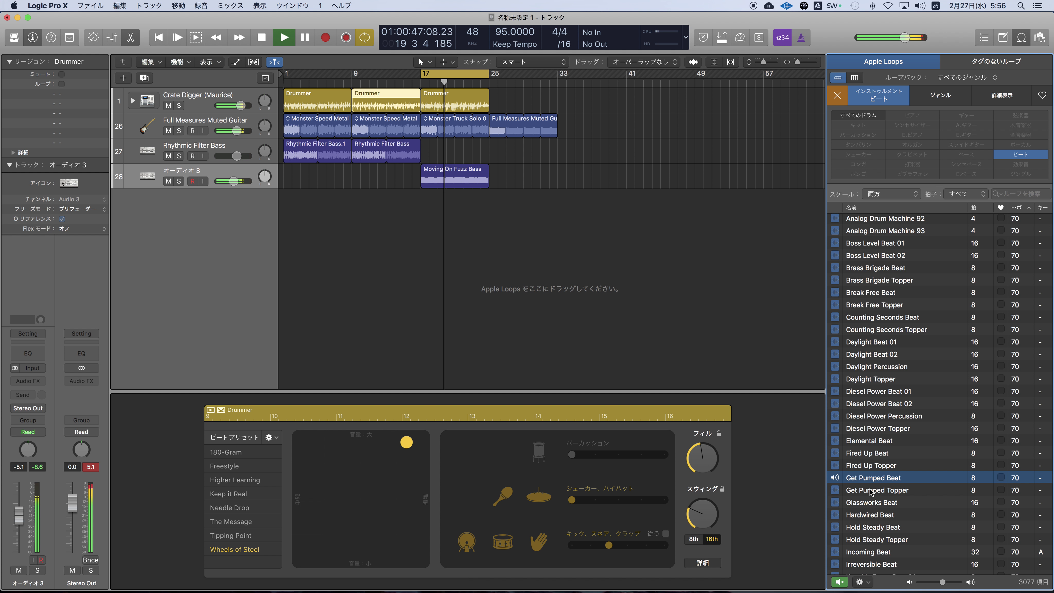
left_click(869, 503)
Audition the 70 BPM loops Hold Steady Beat, Knuckle Down Beat 01 and No Dice Topper.
scroll(863, 481, "down", 3)
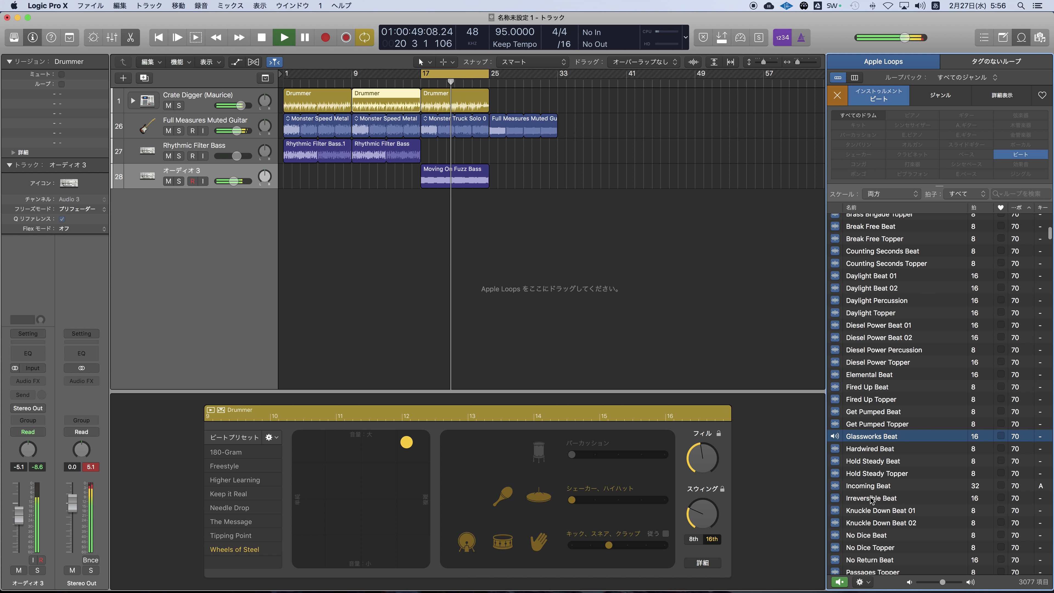
left_click(858, 462)
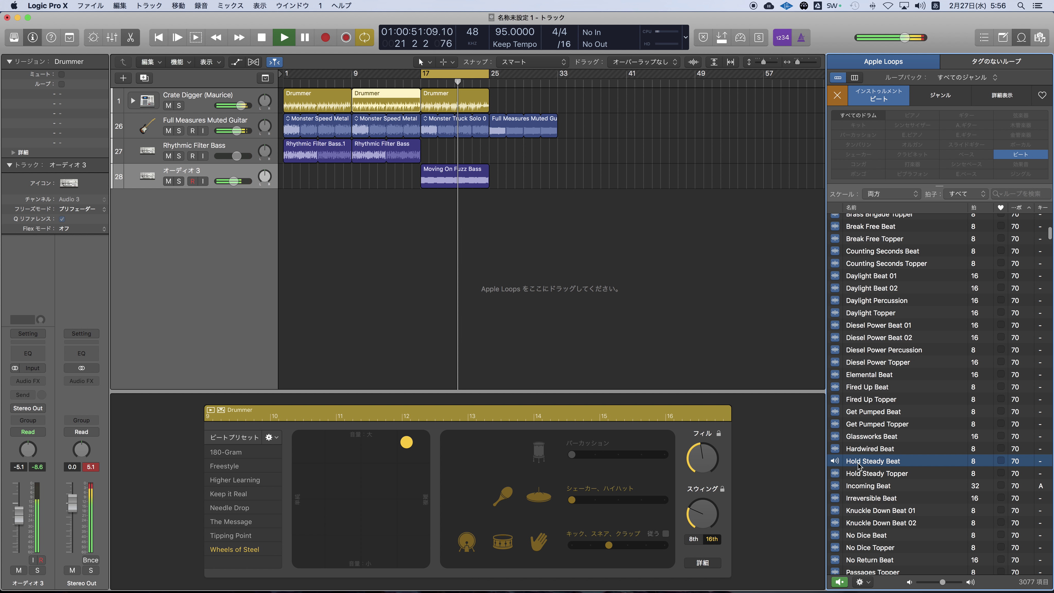
left_click(862, 511)
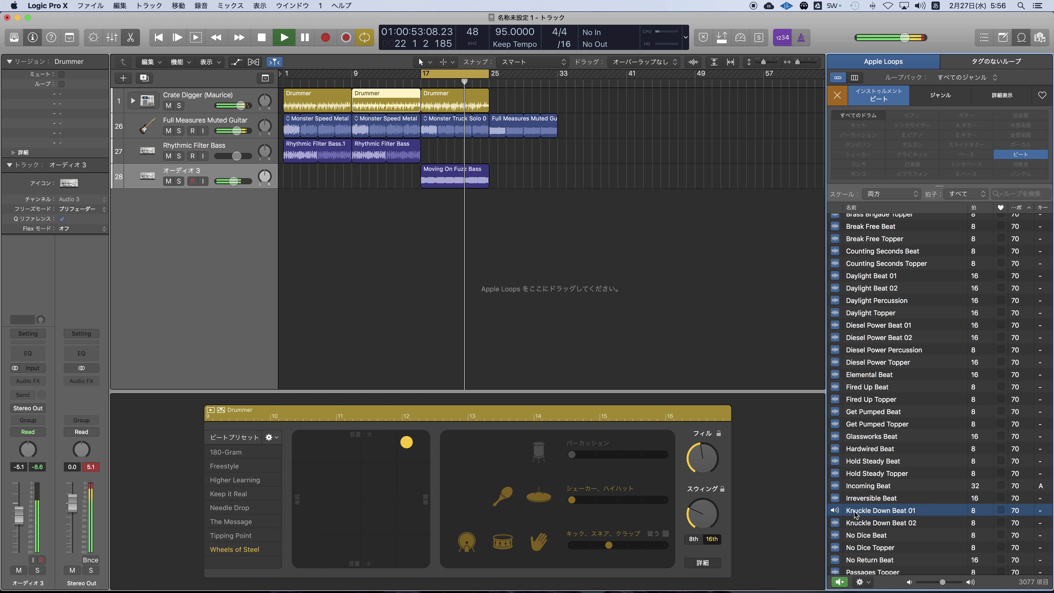
left_click(866, 546)
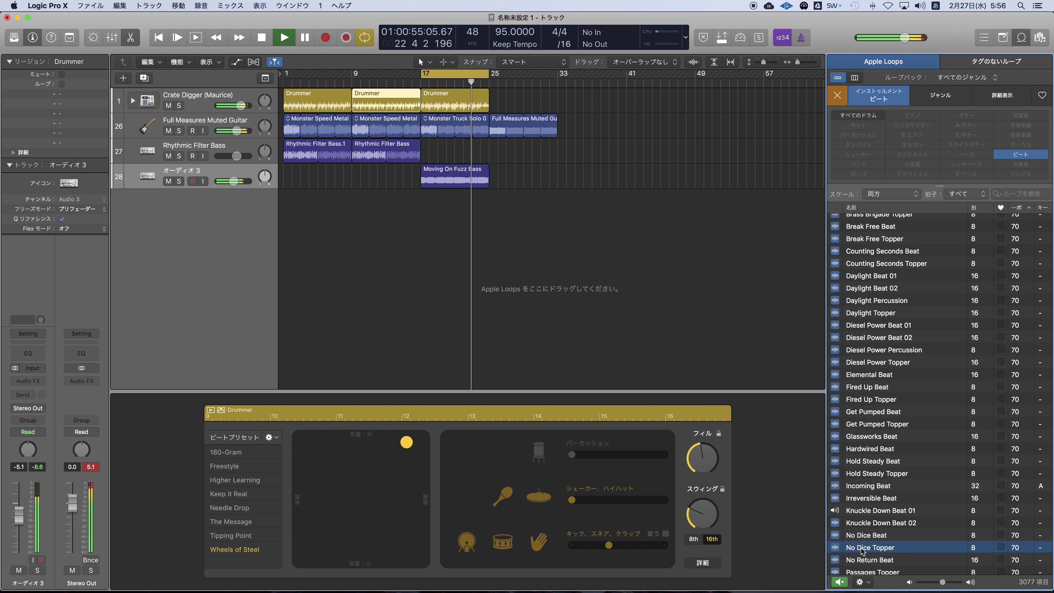
Preview the loops Rev It Up Beat, Shifting Gears Beat 01, Summer Heat Beat and Under the Radar Beat 01 against the arrangement.
scroll(863, 498, "down", 5)
left_click(861, 465)
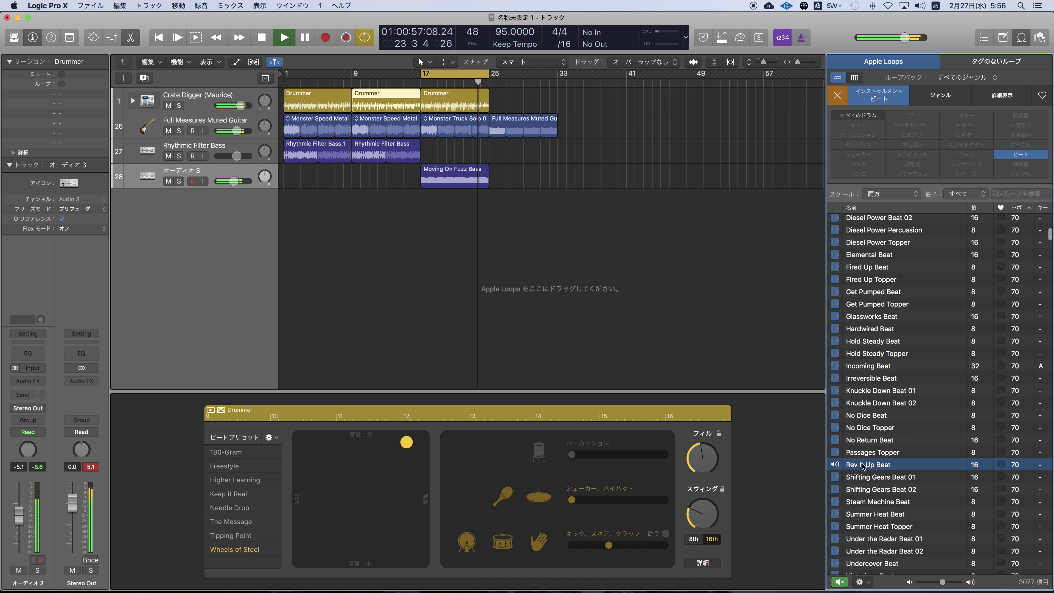
left_click(863, 481)
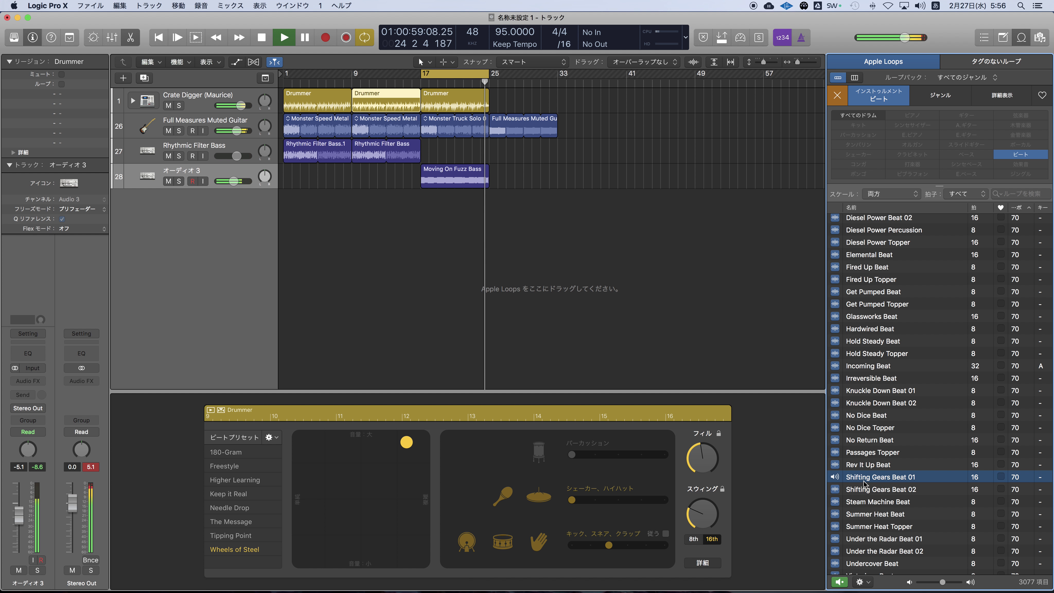
left_click(863, 514)
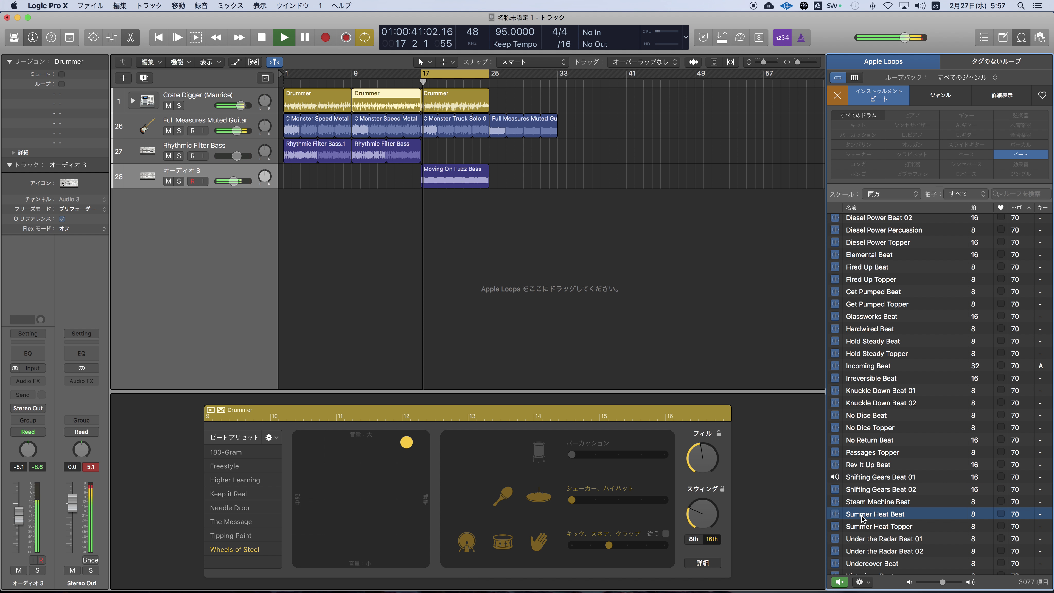
left_click(866, 539)
Audition the 70 BPM loops Victorious Beat and Yearning Beat during playback.
scroll(869, 548, "down", 1)
scroll(869, 548, "down", 2)
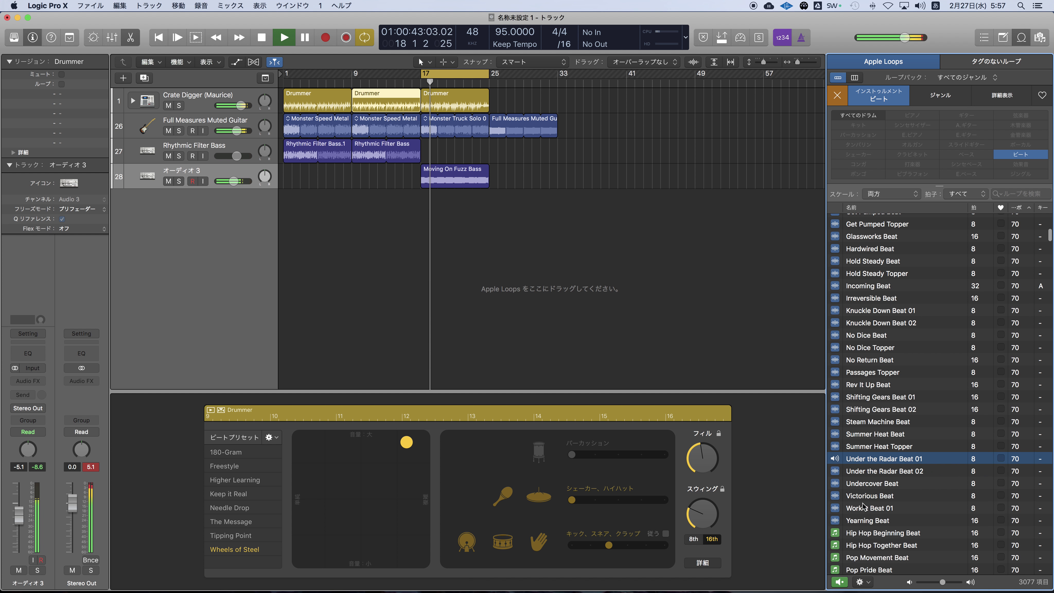
left_click(870, 497)
left_click(861, 522)
Preview the 71 BPM loops Down Low Beat 01, Locked Out Beat 01 and No Fear Beat 01.
scroll(871, 506, "down", 10)
scroll(883, 482, "down", 7)
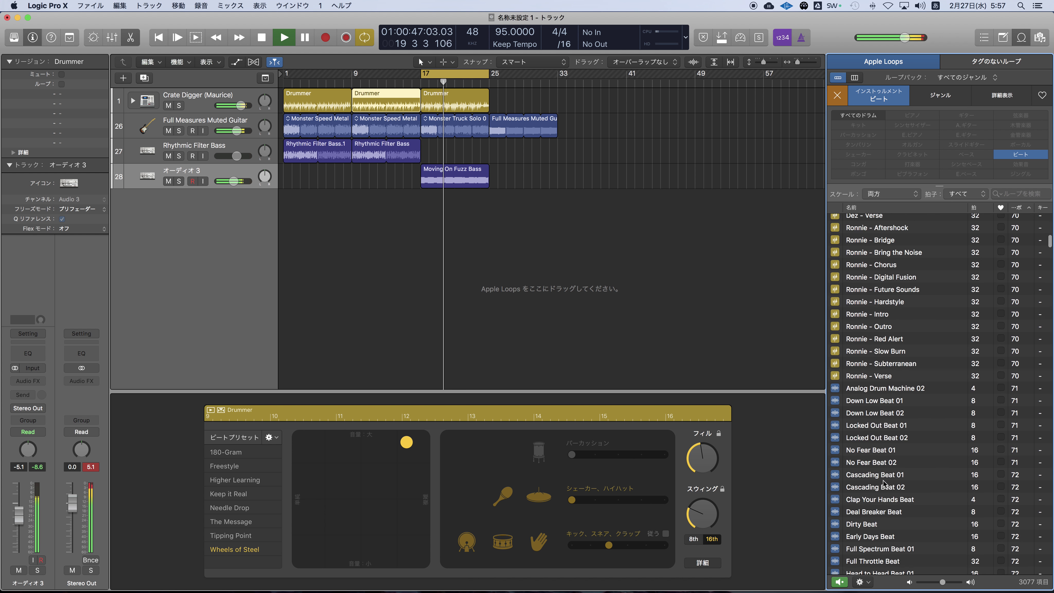
left_click(852, 363)
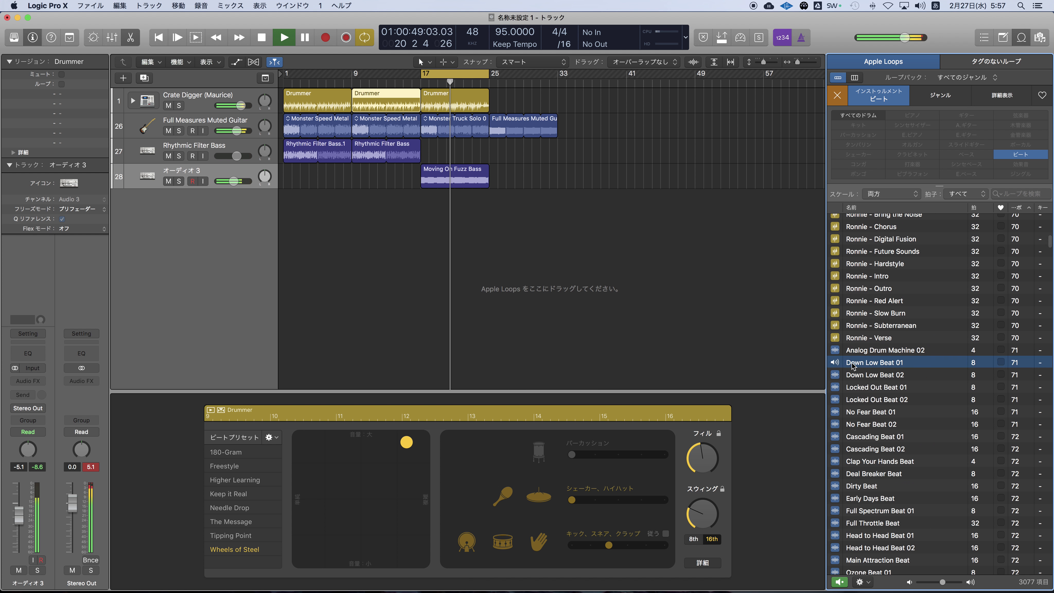
left_click(866, 388)
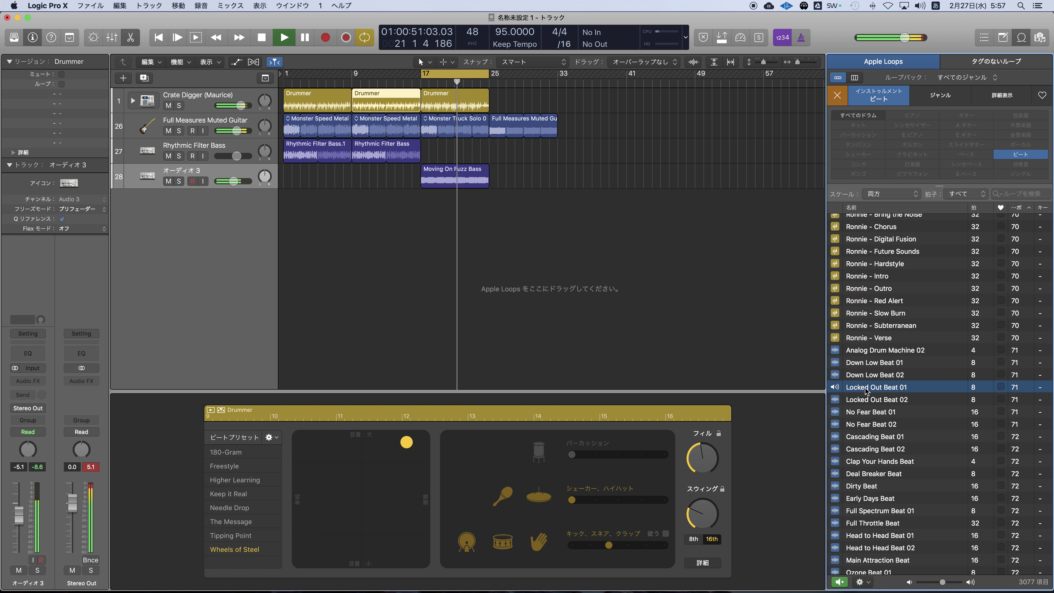
left_click(864, 415)
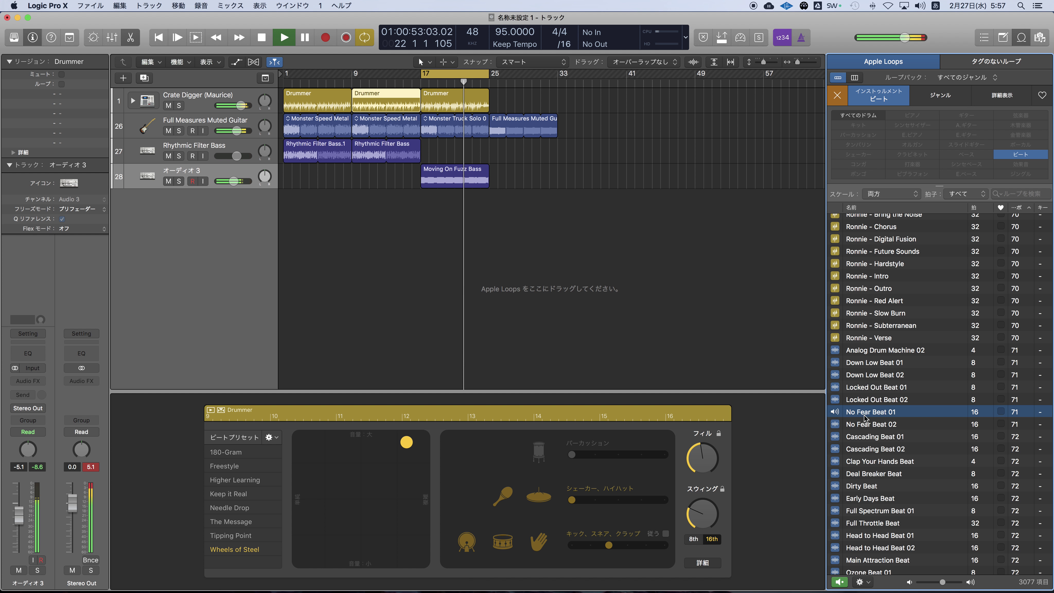
Audition the loops Head to Head Beat 01 at 72 BPM and Find Strength Beat at 73 BPM.
scroll(869, 462, "down", 4)
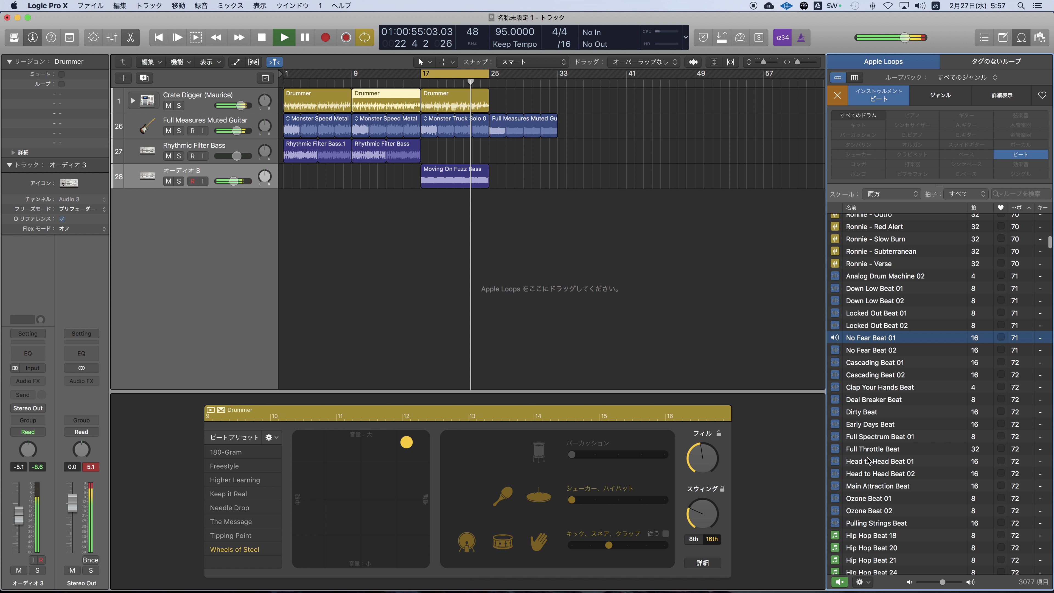
left_click(868, 461)
scroll(868, 460, "down", 3)
scroll(868, 460, "down", 10)
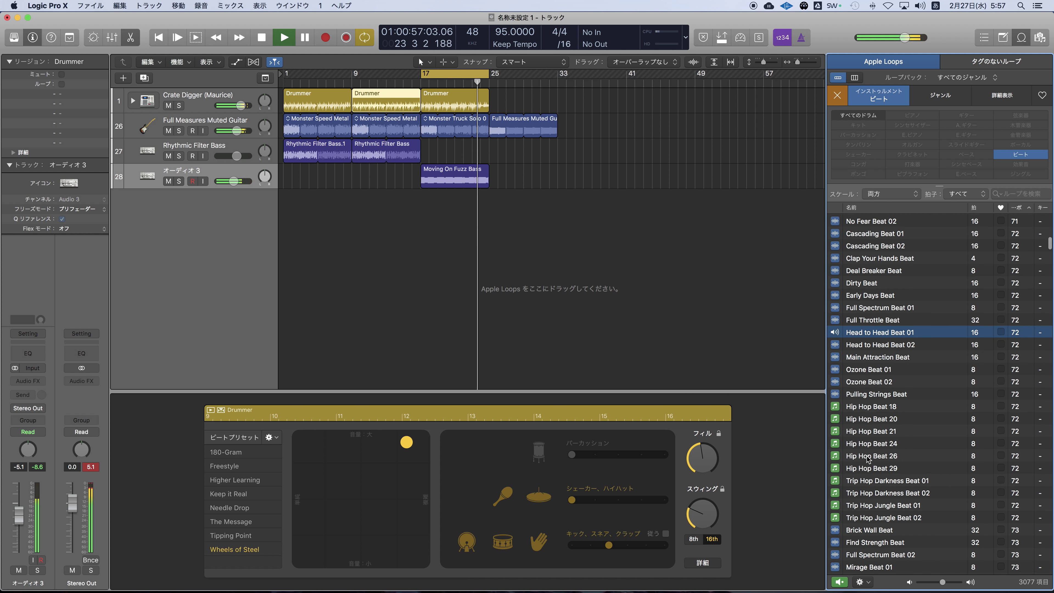
left_click(871, 377)
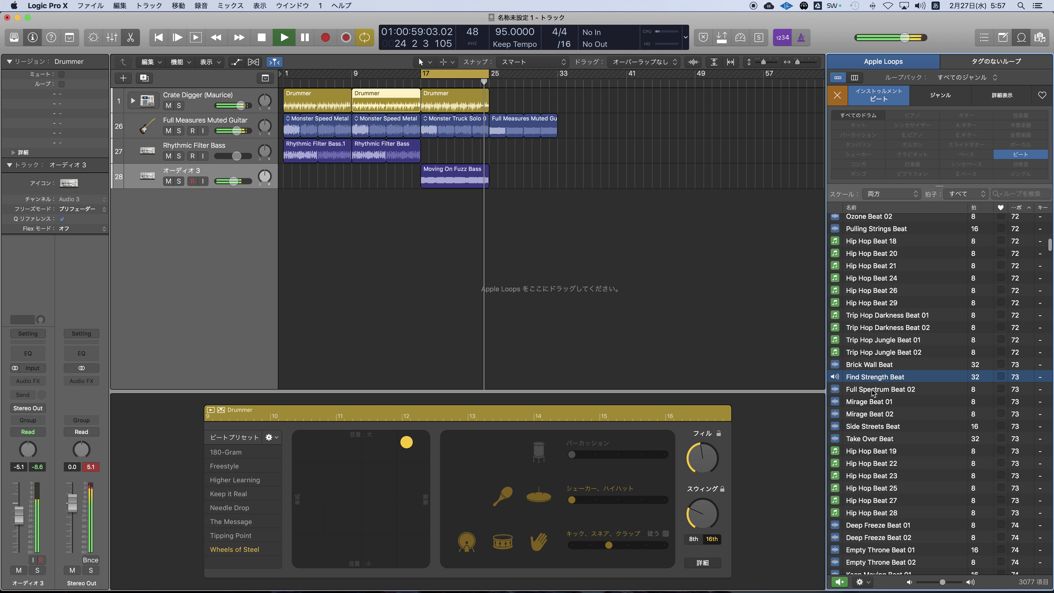
Audition the loops Mirage Beat 02 at 73 BPM, and Keep Moving Beat 01 and Sunrise Beat at 74 BPM.
left_click(873, 414)
scroll(873, 413, "down", 5)
scroll(873, 413, "down", 3)
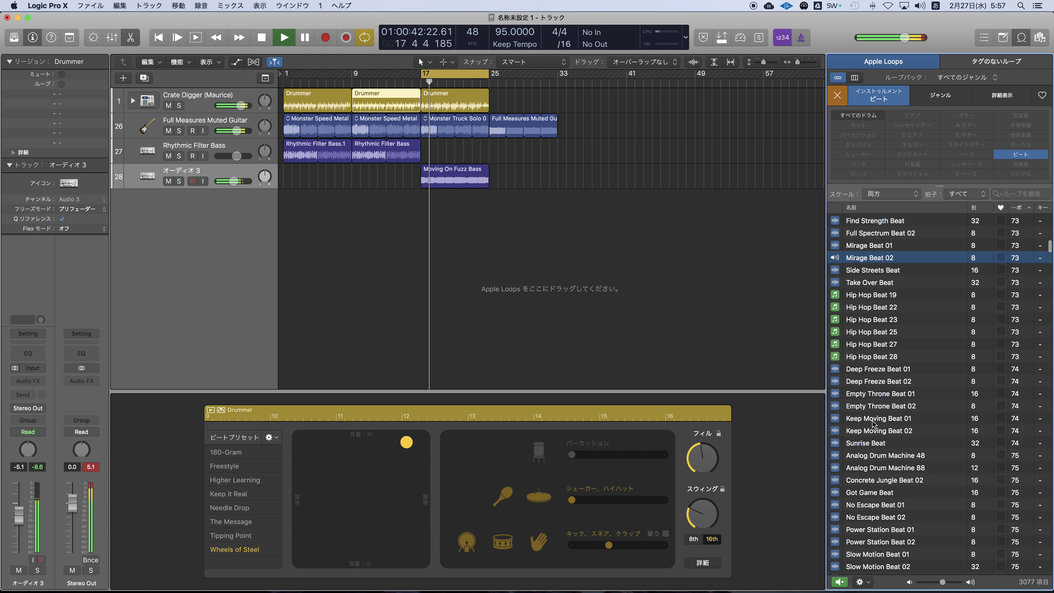
left_click(873, 419)
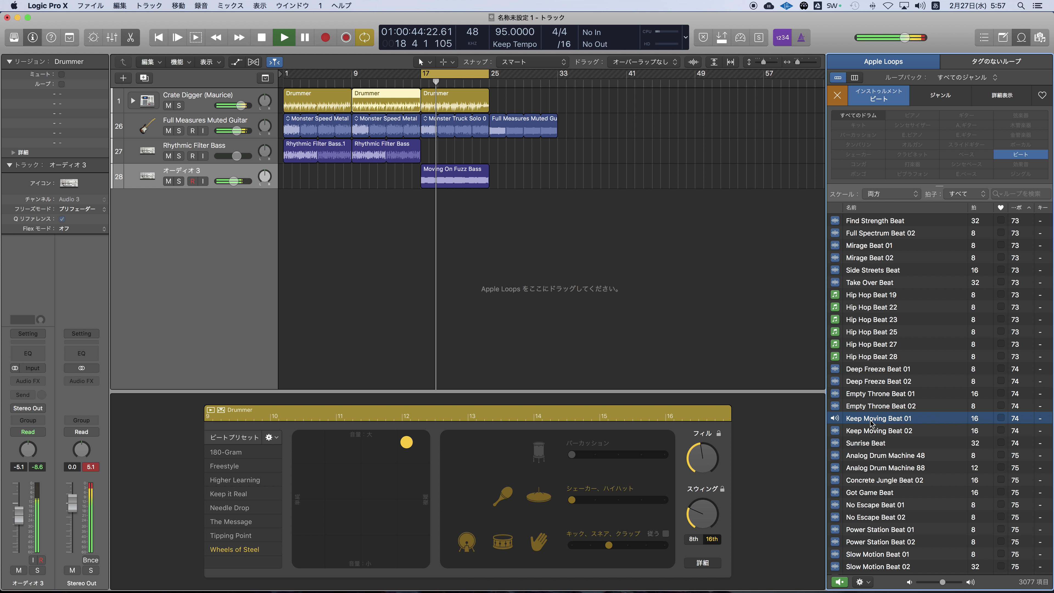
left_click(872, 443)
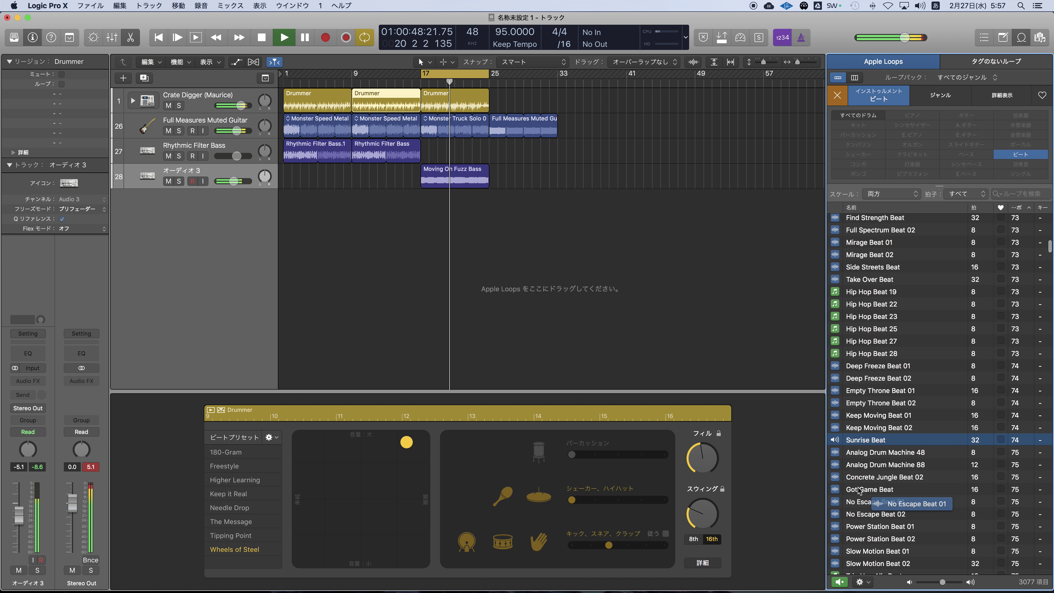
Preview the loops Slow Motion Beat 02, Full Moon Beat and Hand in Hand Beat 01, moving from 75 to 78 BPM.
scroll(866, 473, "down", 3)
left_click(865, 482)
scroll(863, 475, "down", 10)
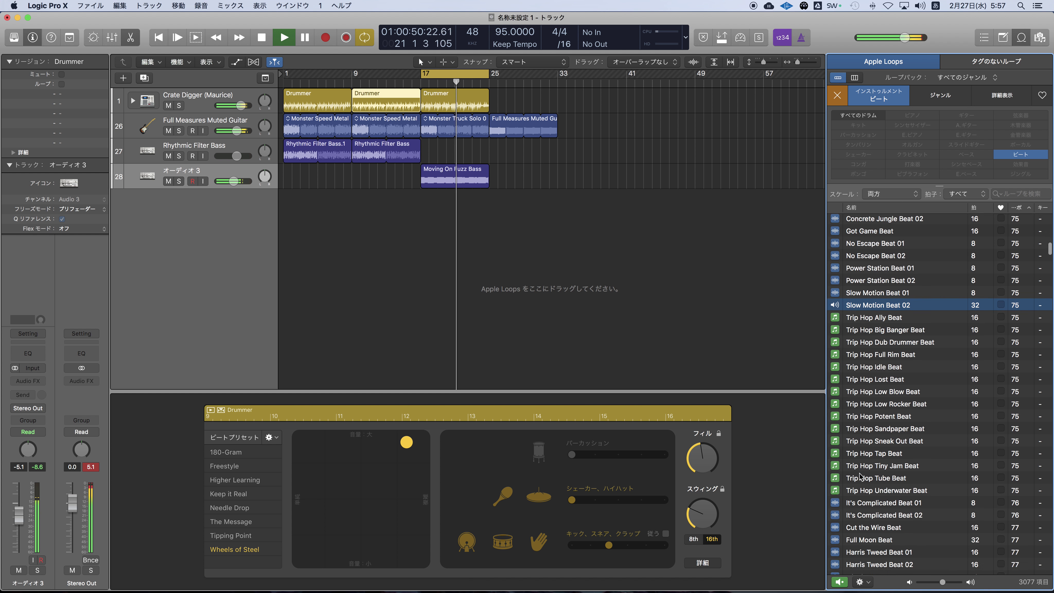
left_click(858, 452)
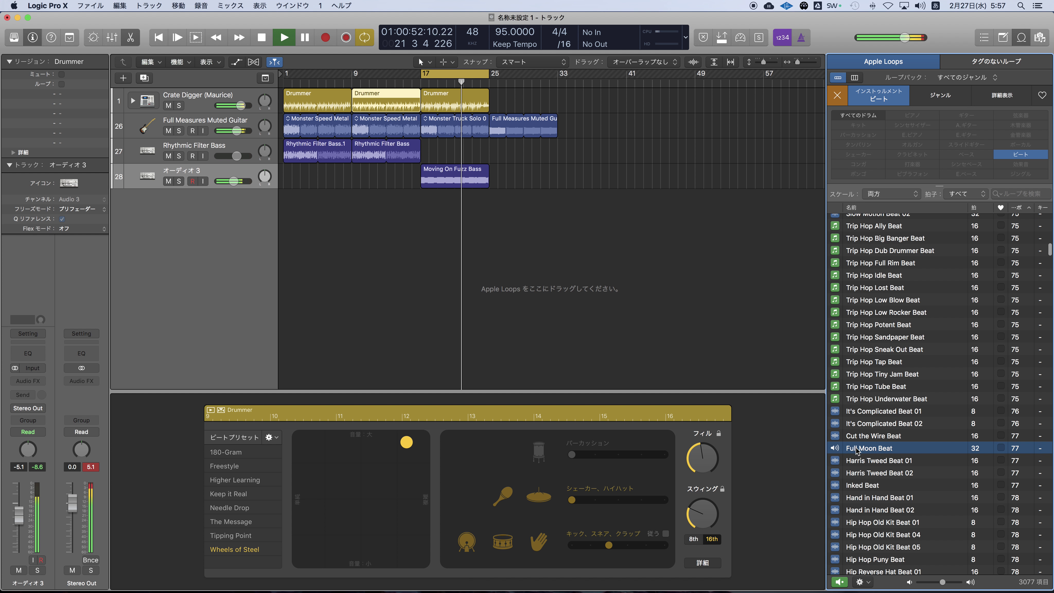
left_click(868, 469)
scroll(867, 469, "down", 3)
left_click(862, 467)
Audition the 78 BPM loops Hip Reverse Hat Beat 01, Trip Hop Velvet Beat 01 and VIP Beat 02 during playback.
scroll(862, 466, "down", 5)
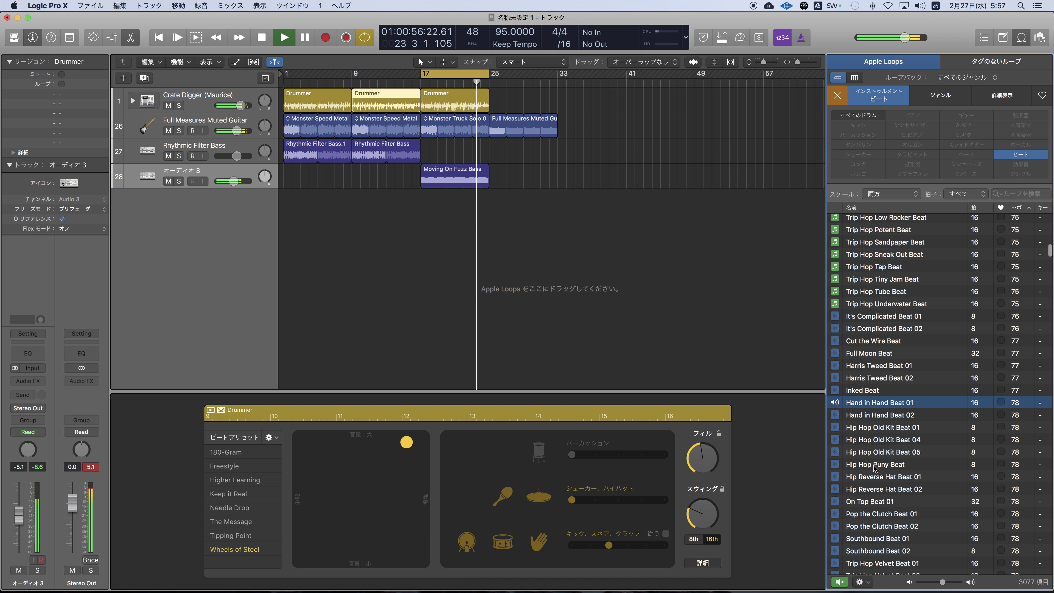
left_click(876, 479)
scroll(876, 480, "down", 5)
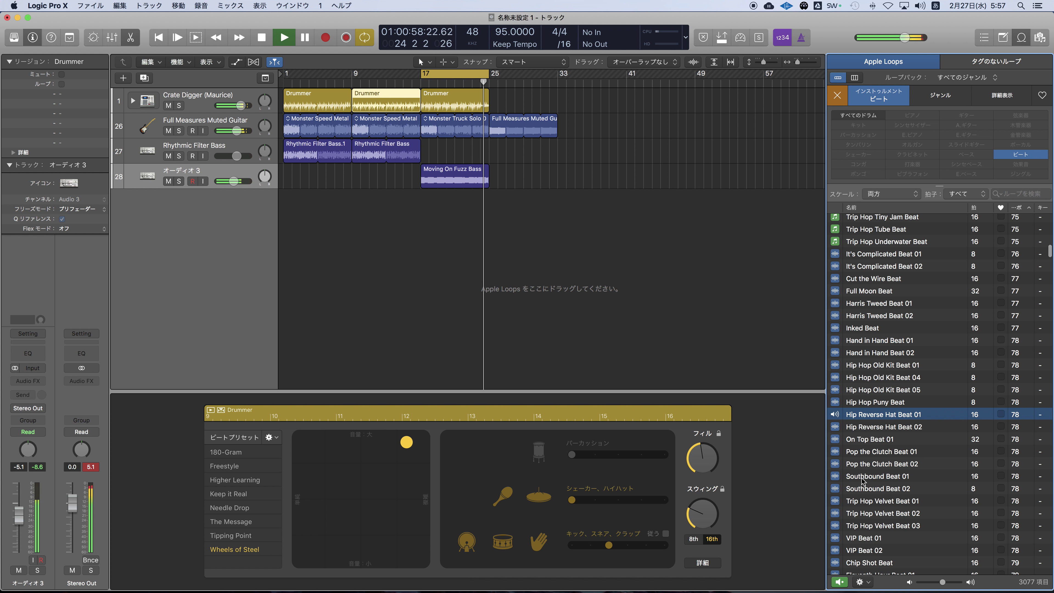
left_click(866, 478)
scroll(863, 500, "down", 7)
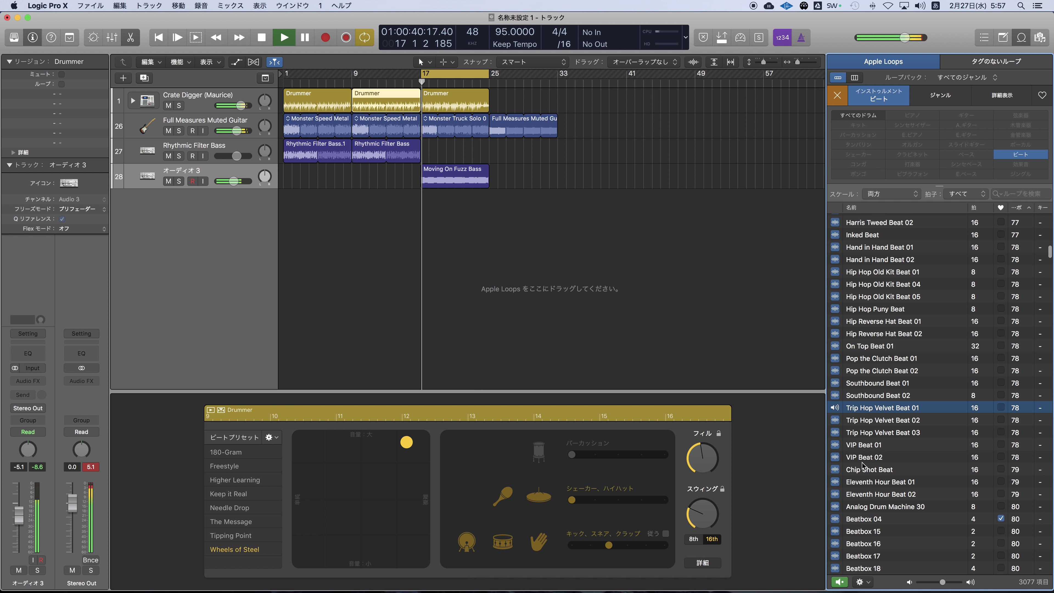
left_click(862, 460)
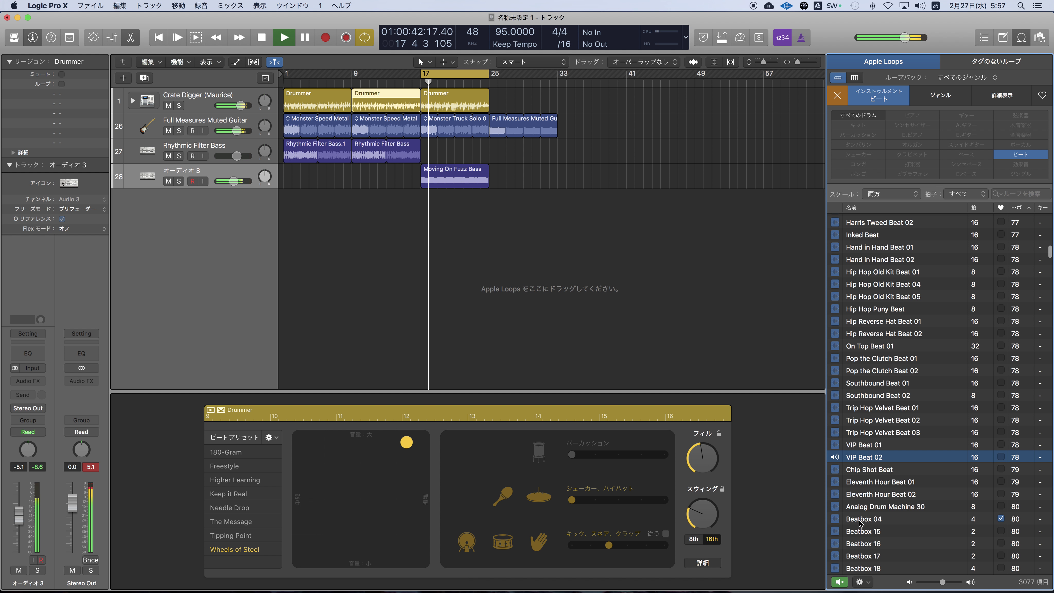
Preview the 80 BPM loops Beatbox 16, Bongo Room Beat, Come Up Beat 01 and Faded Love Beat 01.
left_click(863, 544)
scroll(858, 498, "down", 8)
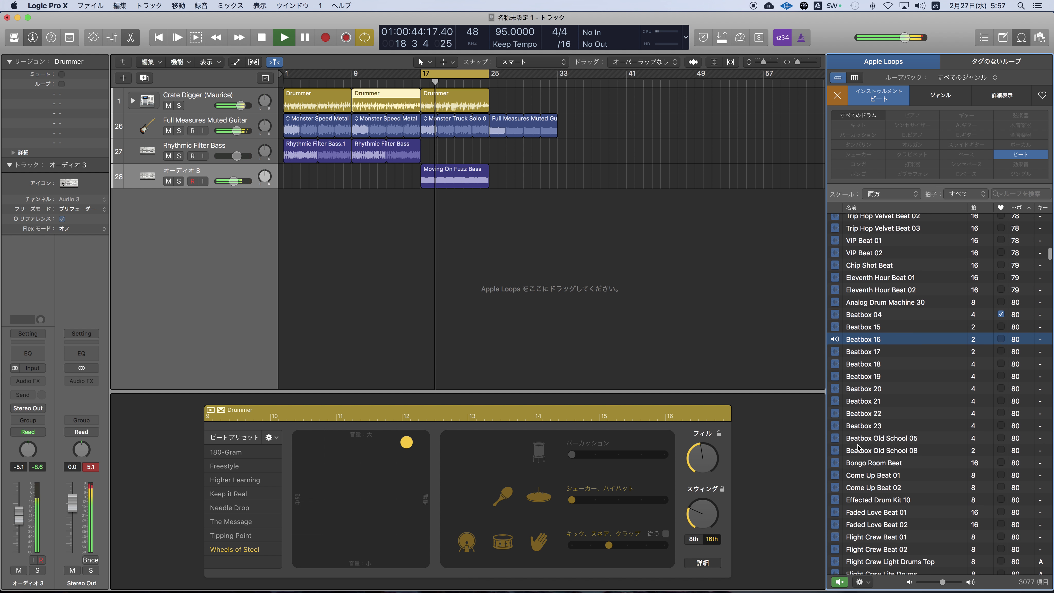
left_click(861, 463)
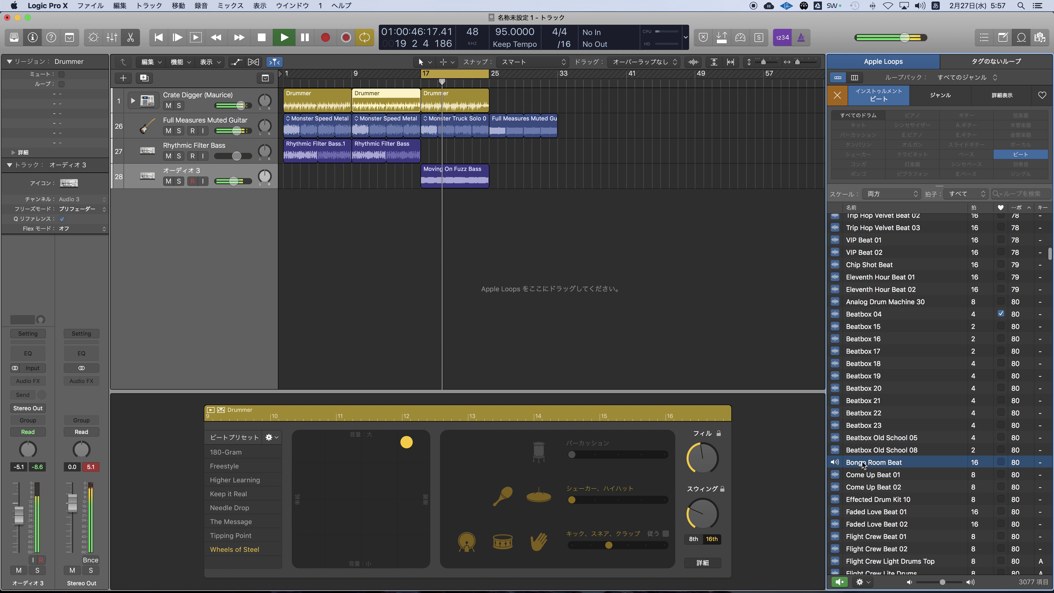
left_click(857, 476)
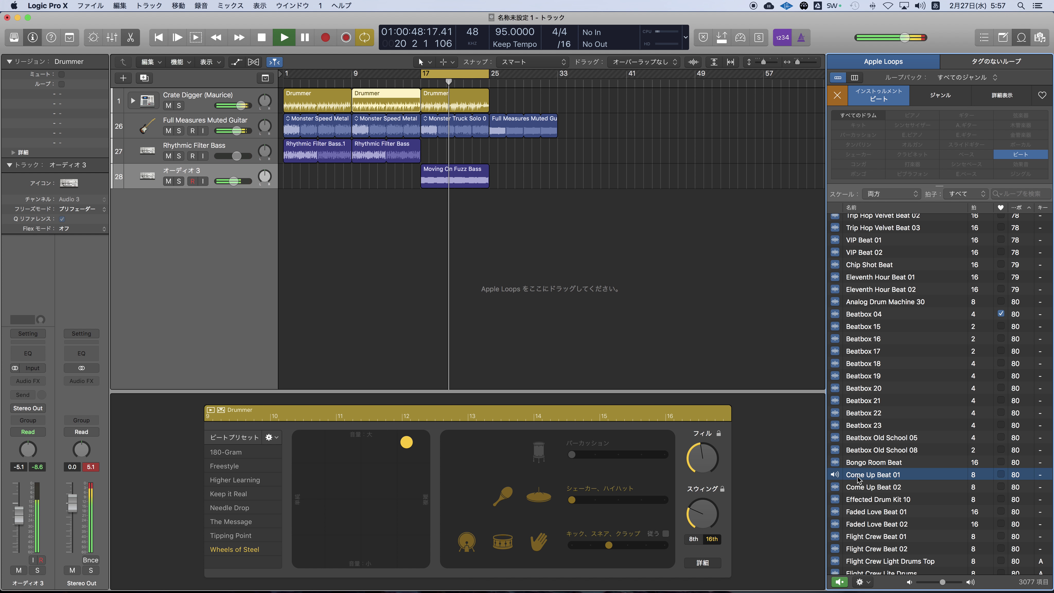
left_click(861, 512)
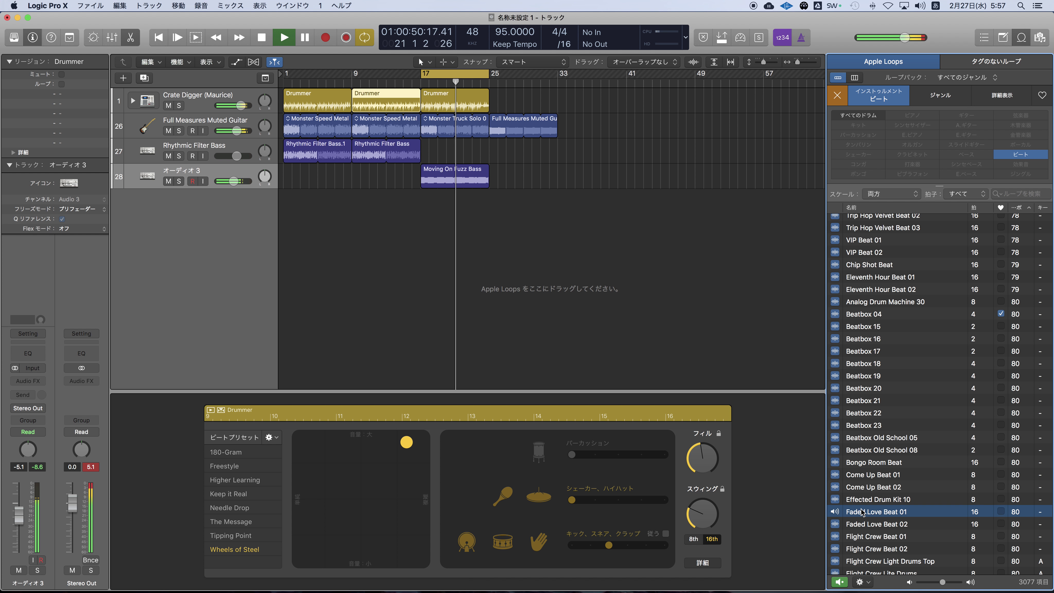
Audition the 80 BPM loops Freeway Beat 02, Helios Beat 01 and Lazy 80s Beat 01 against the arrangement.
scroll(858, 510, "down", 3)
left_click(858, 504)
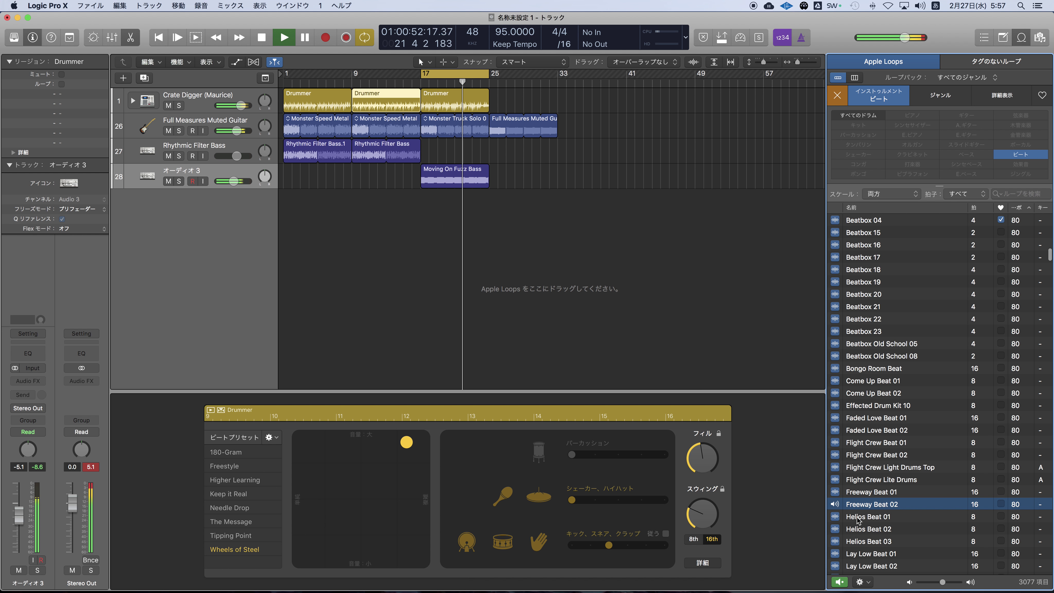
left_click(857, 519)
scroll(857, 502, "down", 3)
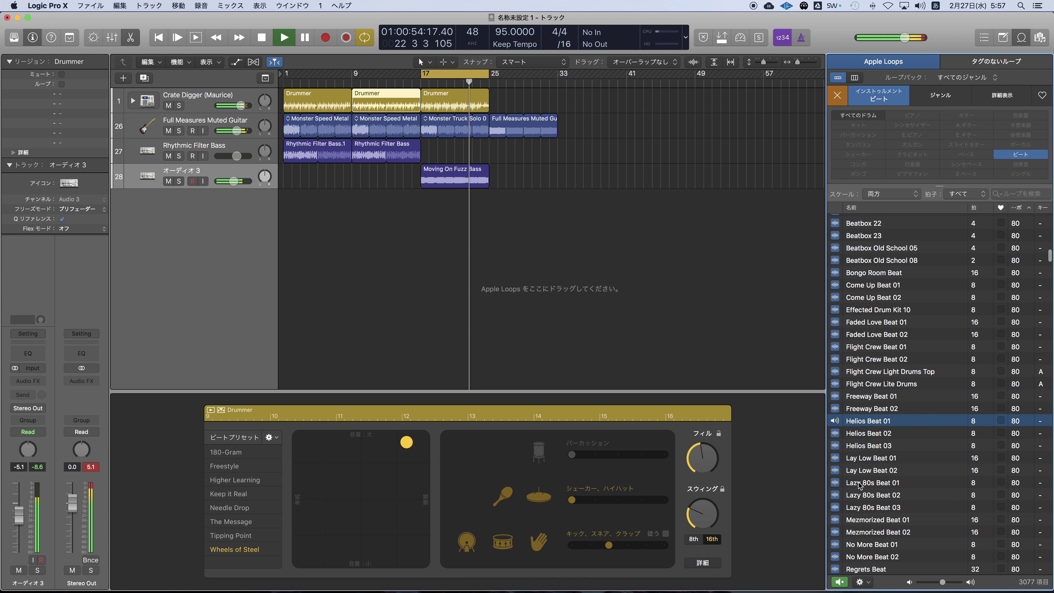
left_click(856, 484)
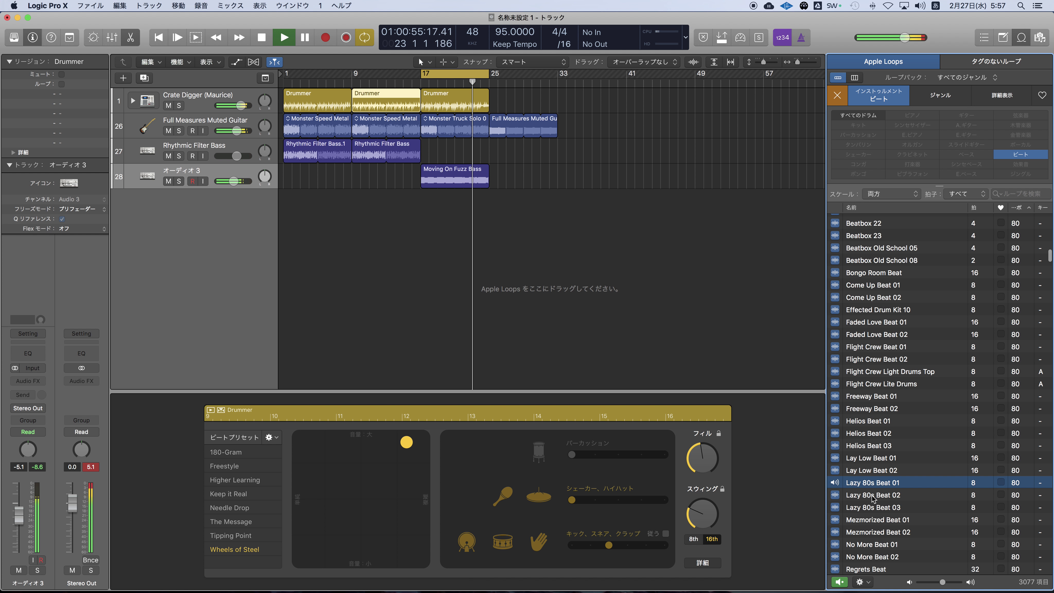
Preview the loops Mezmorized Beat 01, Seat Back Beat 01, This Life Beat 01, This Life Cinematic Beat 01 and Wild Dreams Beat 01.
left_click(863, 520)
scroll(863, 518, "down", 3)
left_click(864, 513)
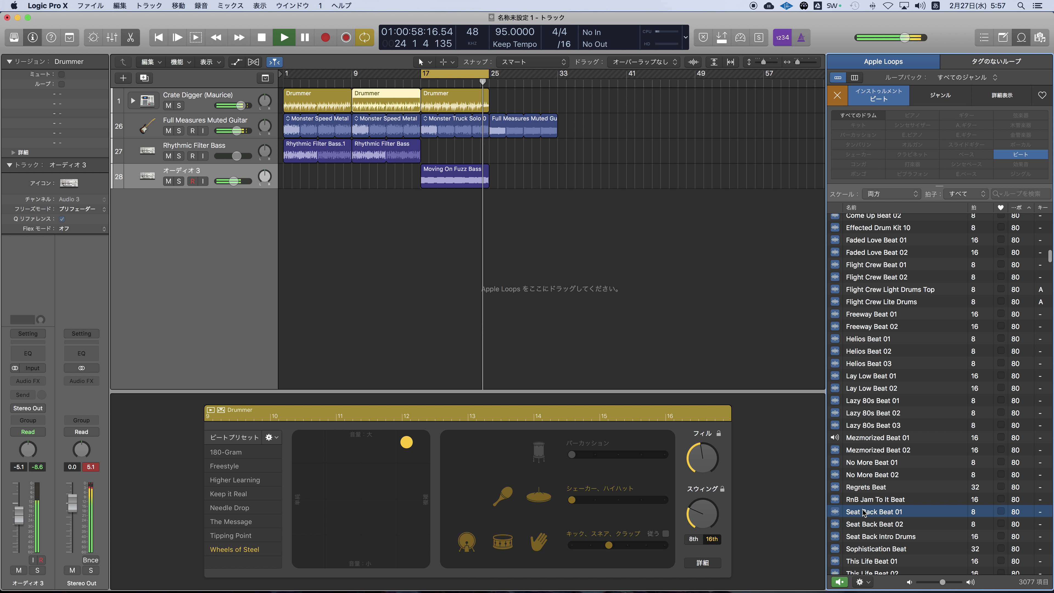
scroll(863, 498, "down", 4)
left_click(854, 439)
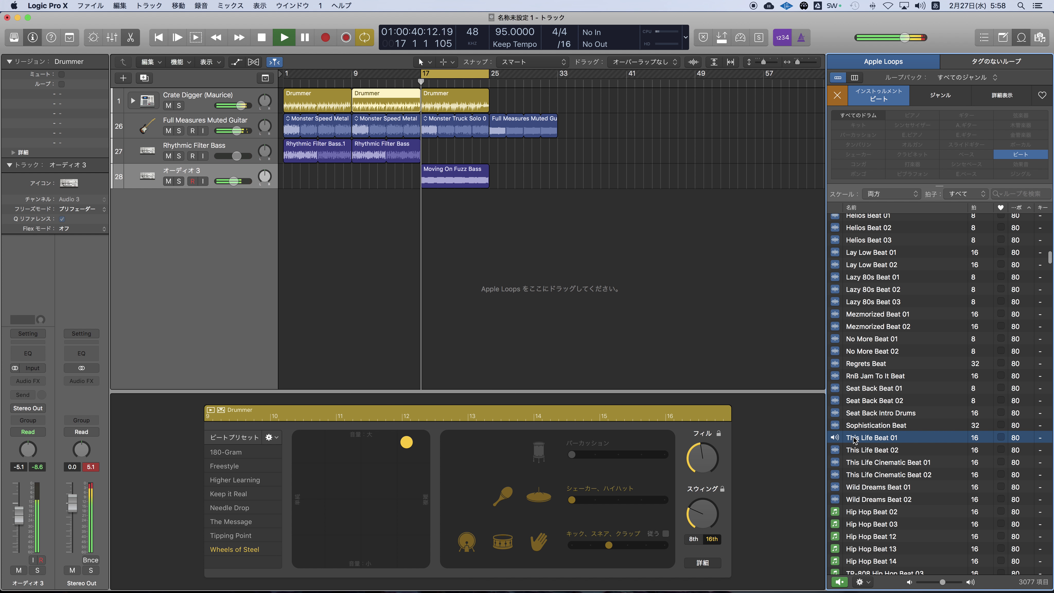
left_click(861, 463)
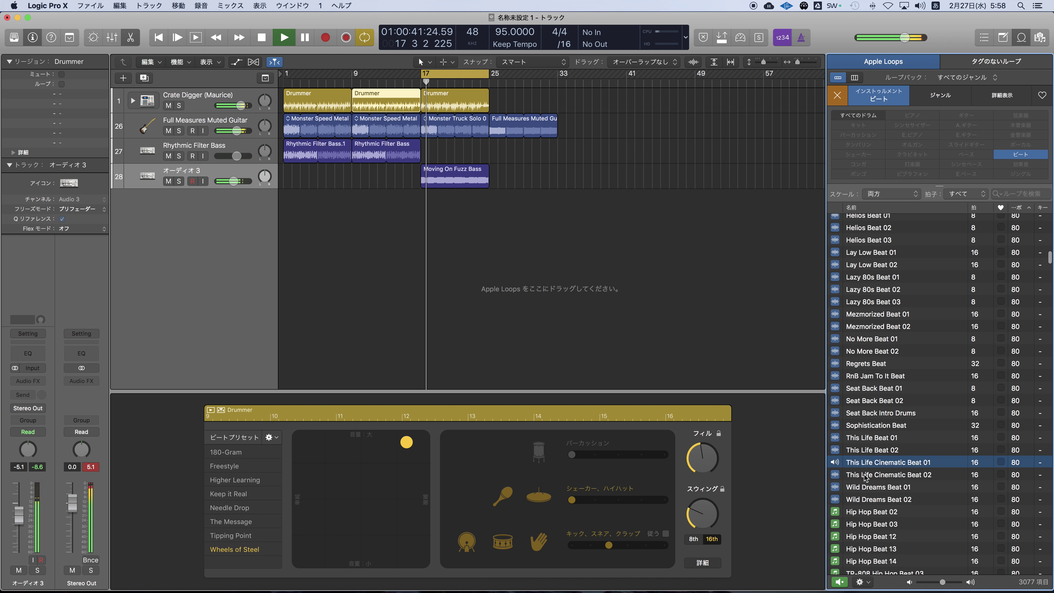
left_click(866, 489)
Audition the loops Legend Beat and Flashback Beat at 81 BPM and Closing Credits Beat 01 at 82 BPM.
scroll(864, 486, "down", 7)
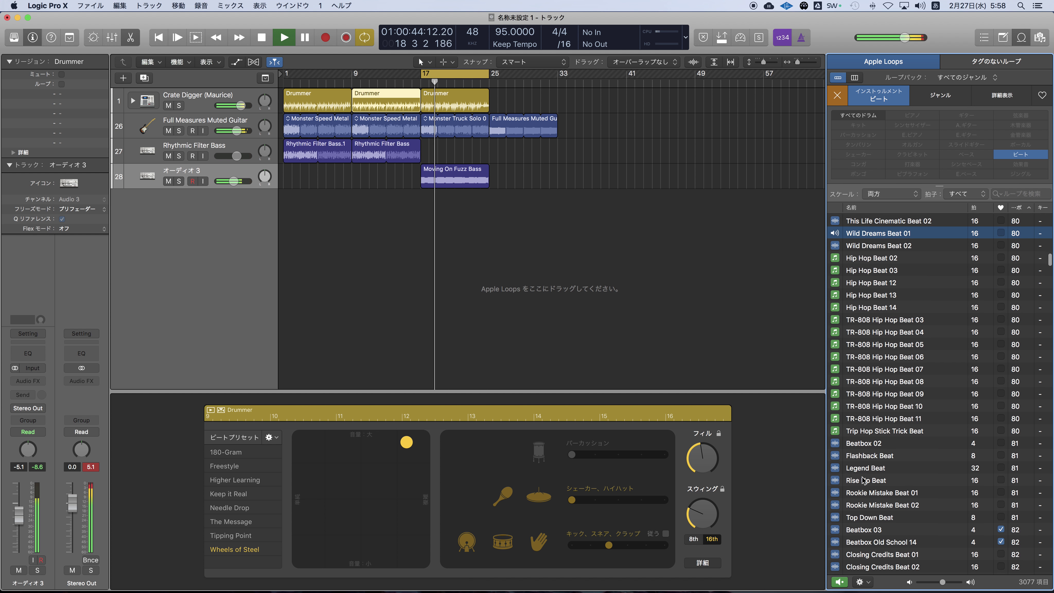
left_click(864, 467)
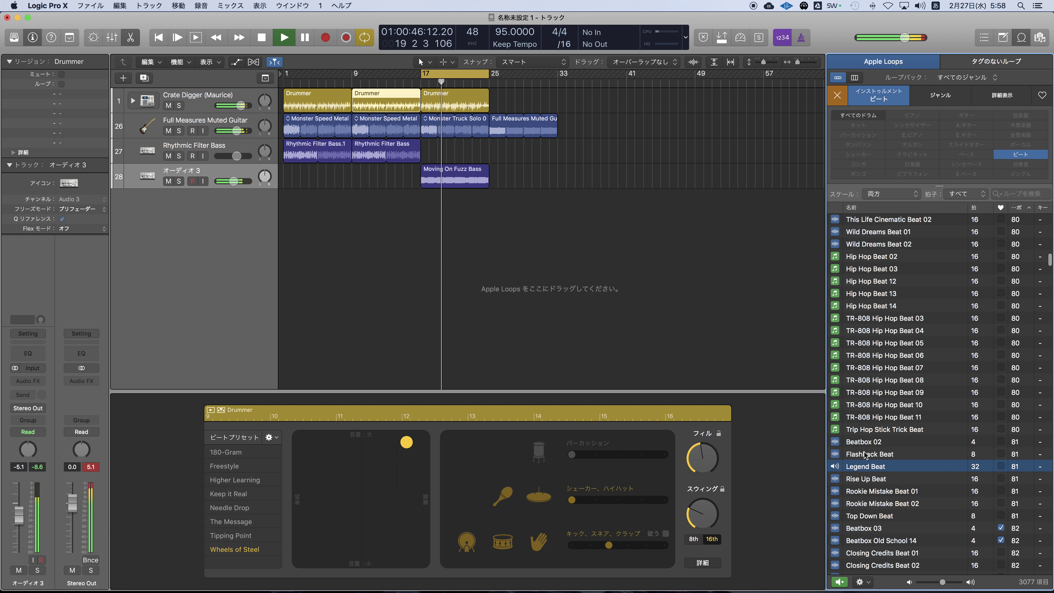
left_click(864, 455)
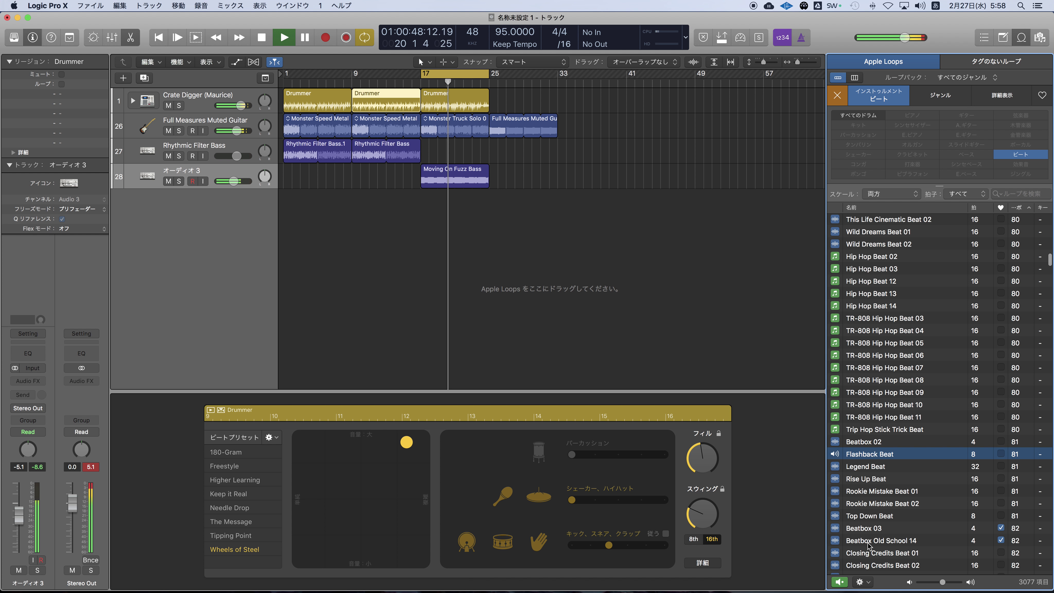
left_click(868, 551)
Preview the 84 BPM loops Caution Beat and False Alarm Beat 01, and the 85 BPM loops Continuum Beat 02 and Pop Ripple Ticker Beat 01.
scroll(868, 544, "down", 5)
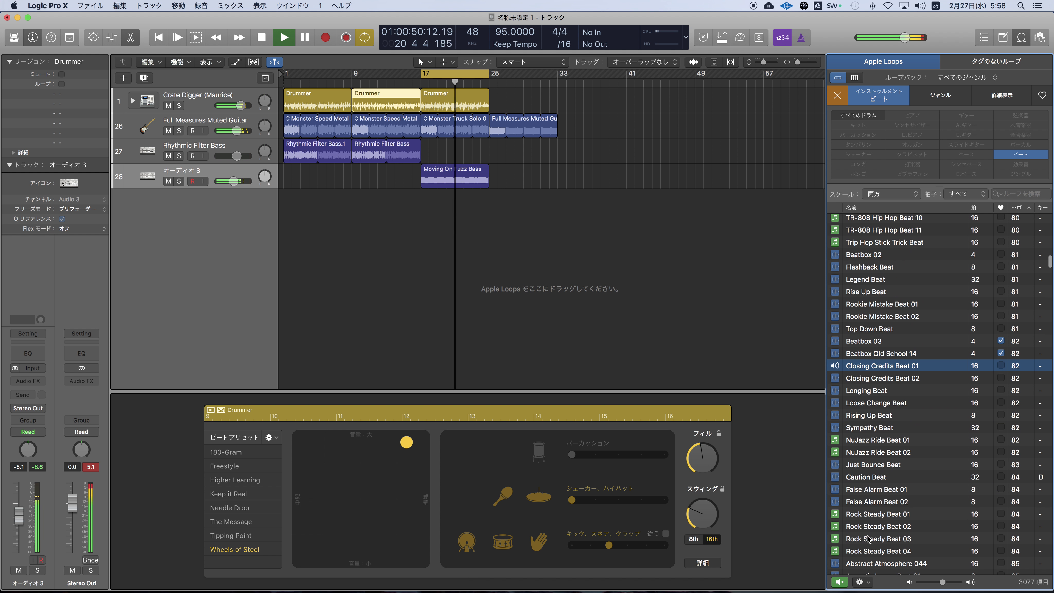
left_click(860, 476)
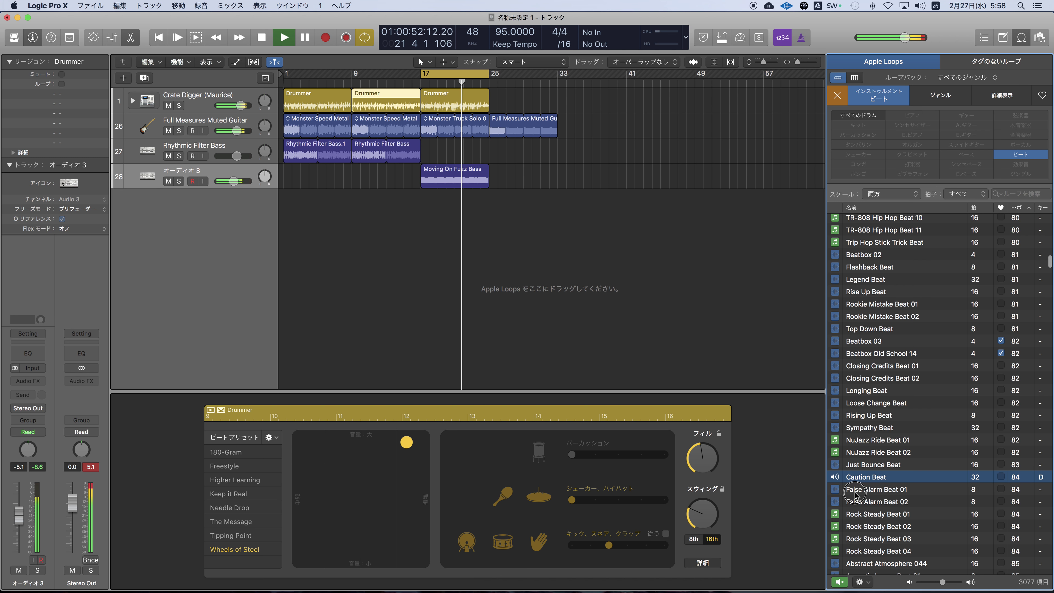
left_click(855, 493)
scroll(863, 498, "down", 3)
left_click(871, 511)
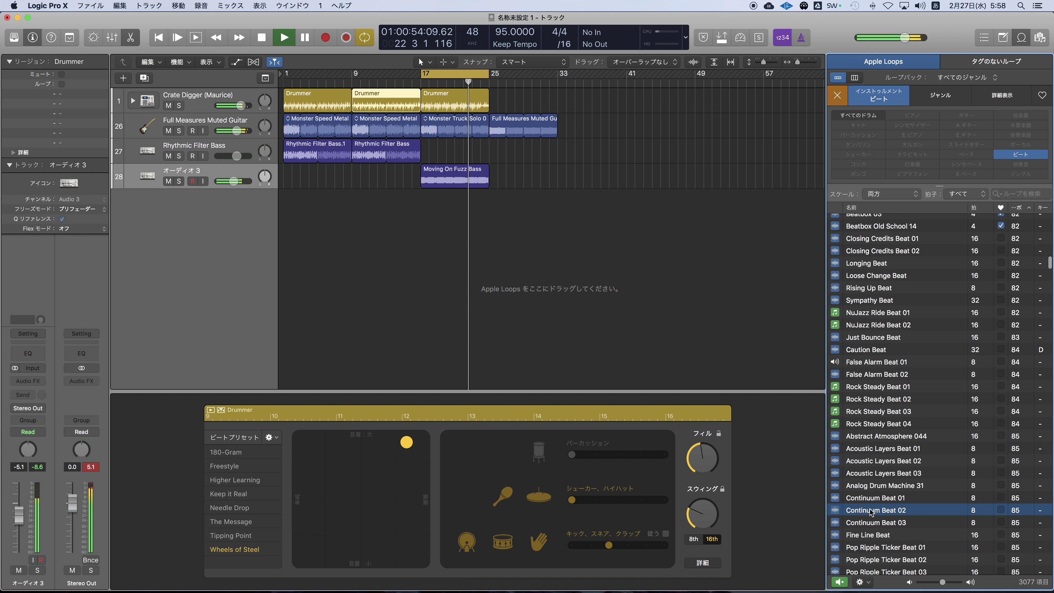
left_click(871, 548)
Audition further loops from 85 BPM upward, including Beatbox Old School 06 at 86 BPM and Gridlock Beat at 88 BPM.
scroll(869, 519, "down", 3)
left_click(868, 503)
scroll(863, 507, "down", 8)
scroll(860, 505, "down", 10)
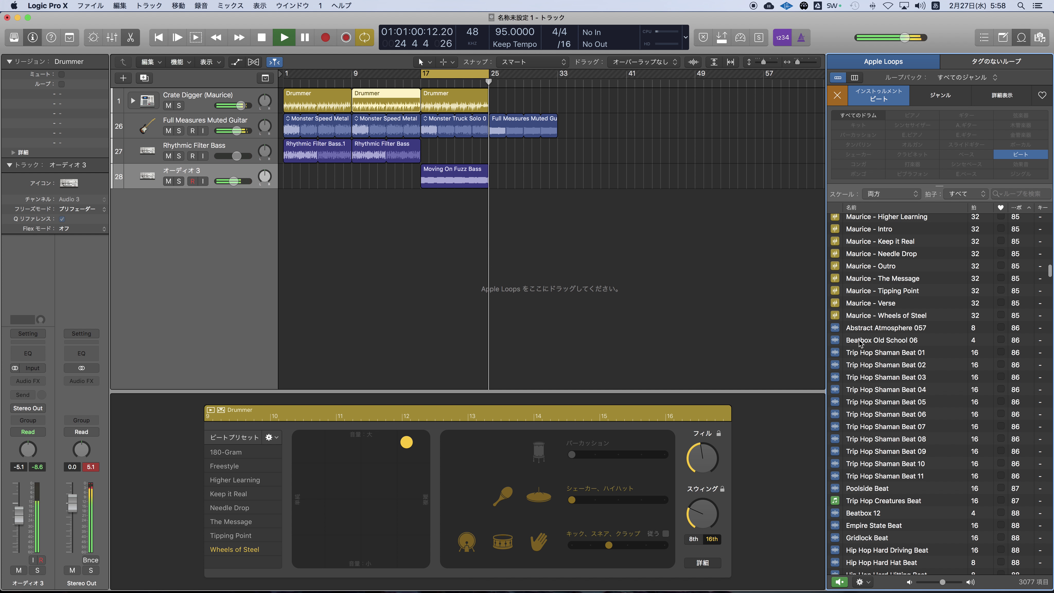
left_click(859, 341)
left_click(878, 538)
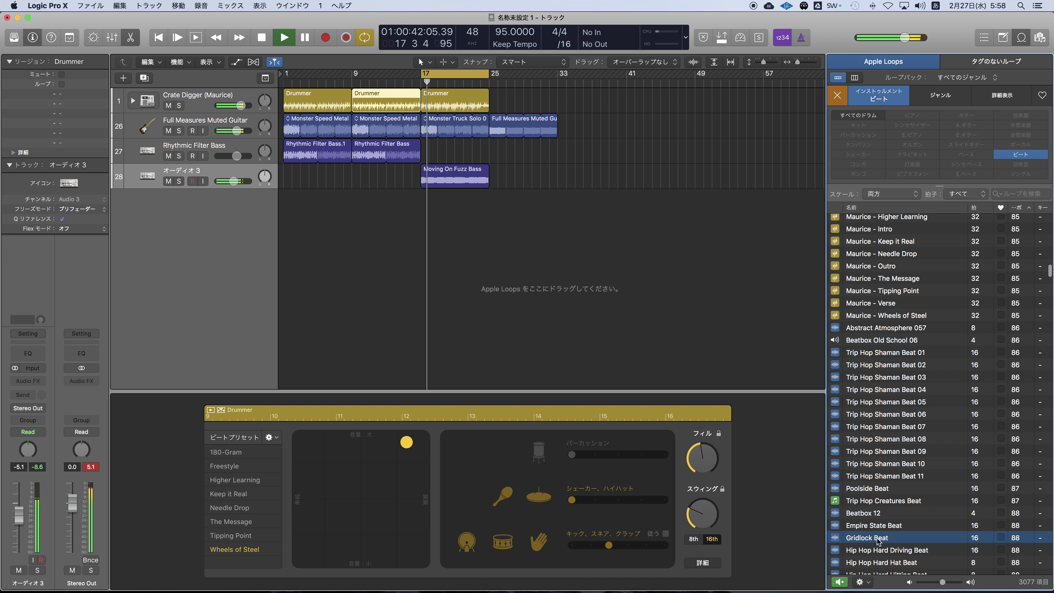
Search the beat loops for "bra" and clear the search.
scroll(878, 539, "down", 3)
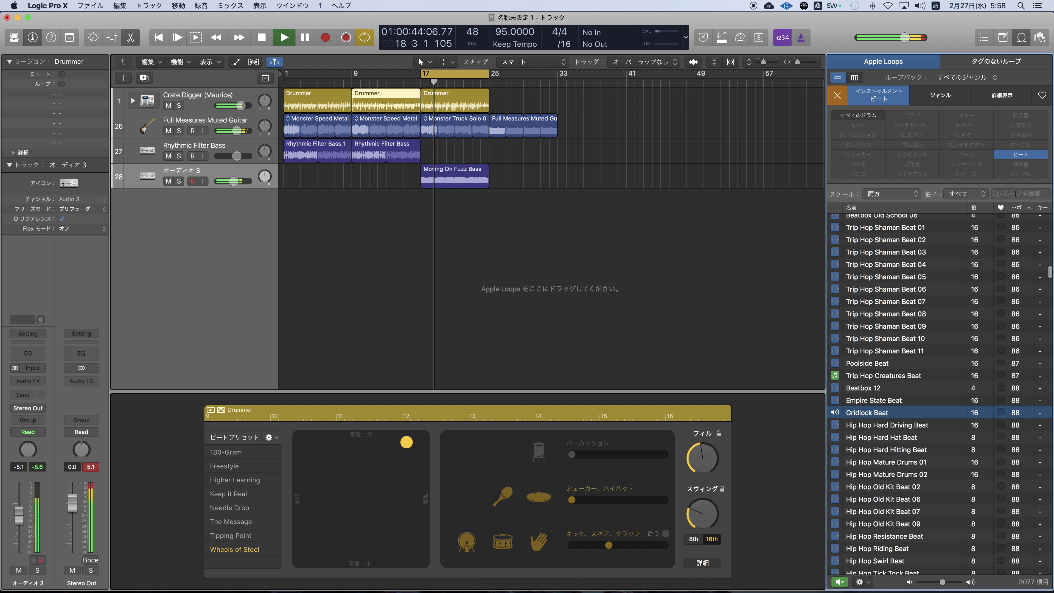
type("bra")
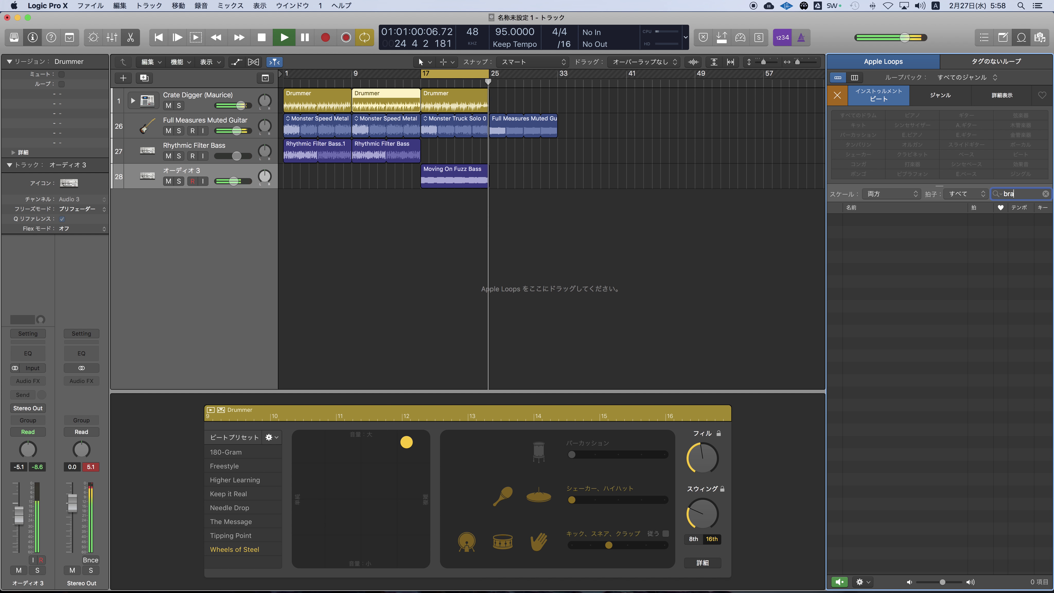
key("Escape")
Preview the 90 BPM loops Catch Me Beat, Downtempo Solid Beat, Drop Top Beat and Effected Drum Kit 08 during playback.
scroll(889, 347, "down", 5)
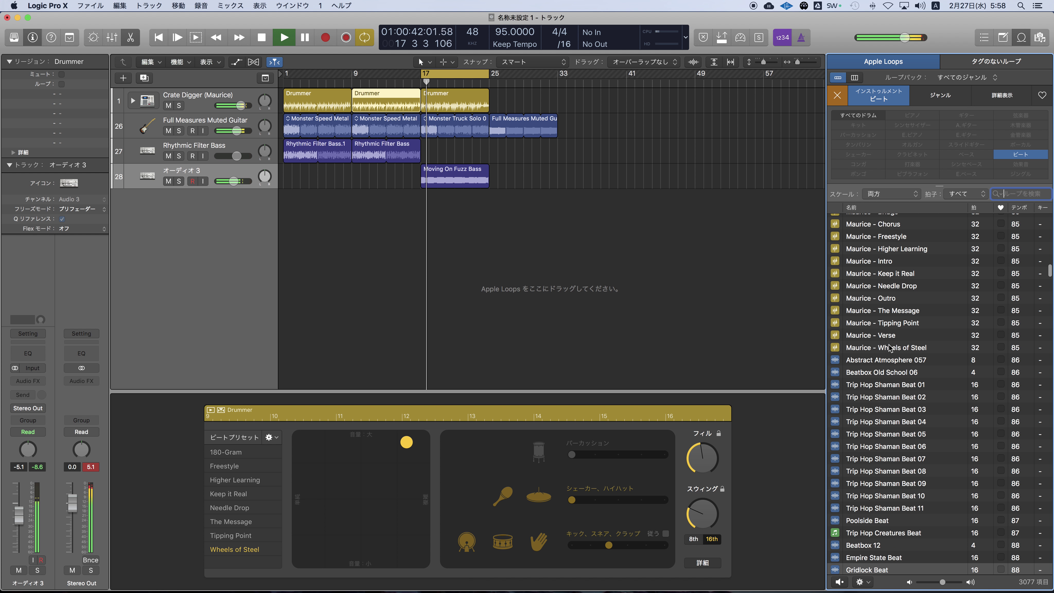
scroll(889, 347, "down", 15)
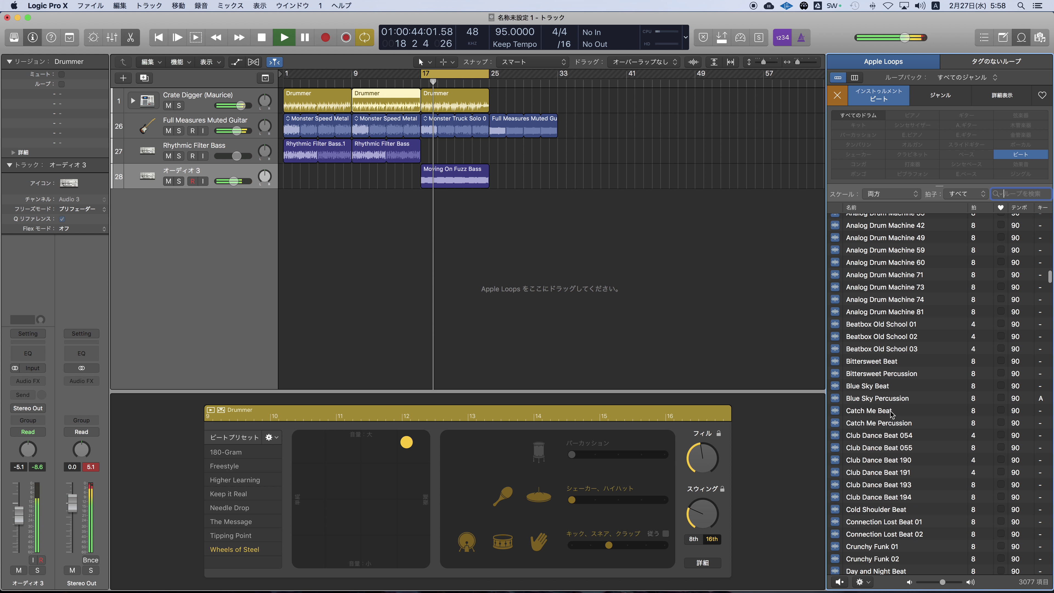
left_click(890, 411)
scroll(875, 477, "down", 5)
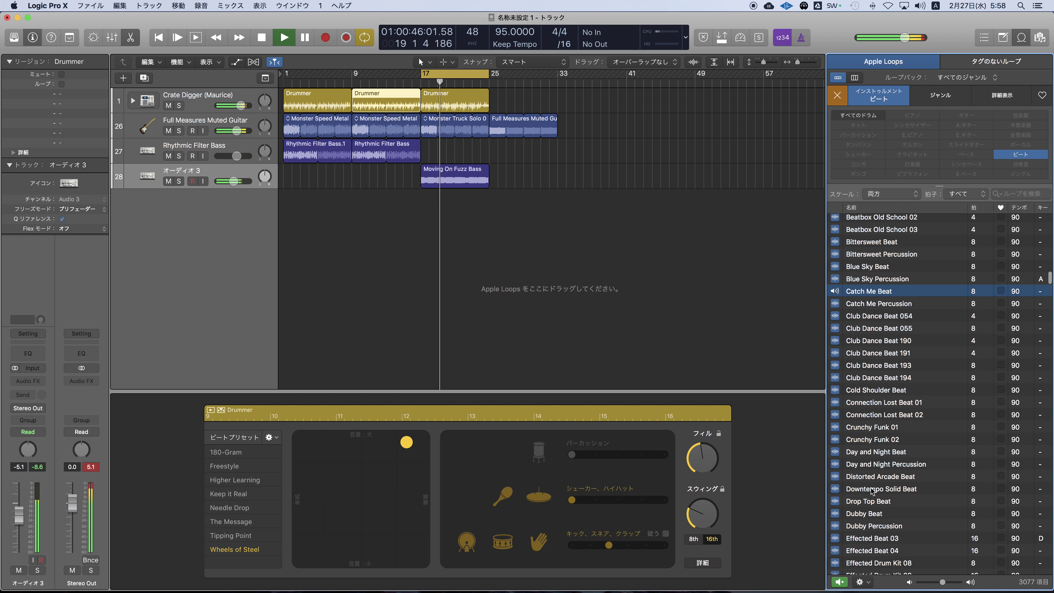
left_click(872, 490)
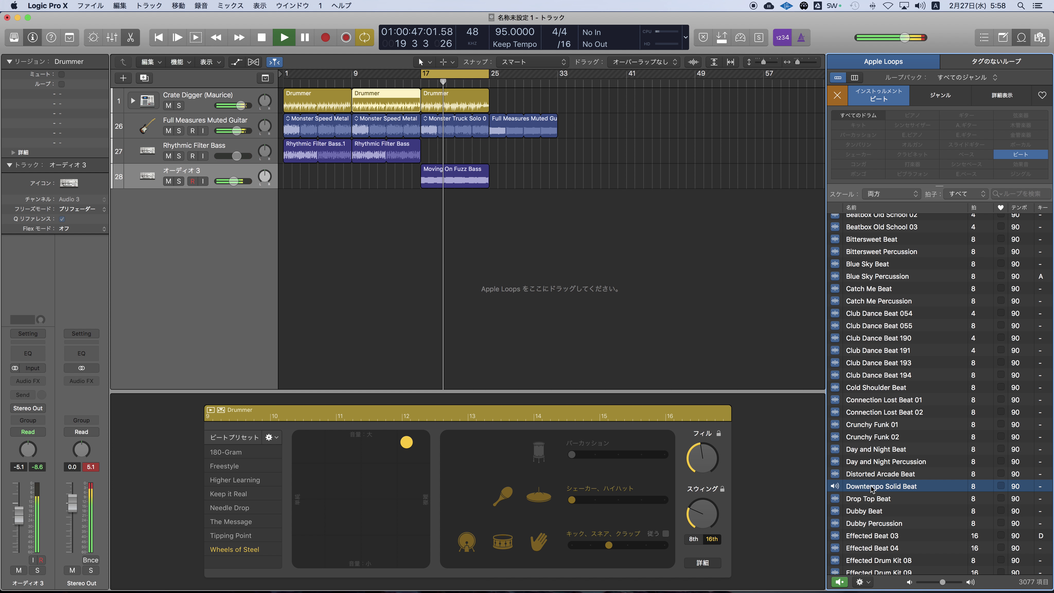
left_click(870, 501)
scroll(870, 502, "down", 4)
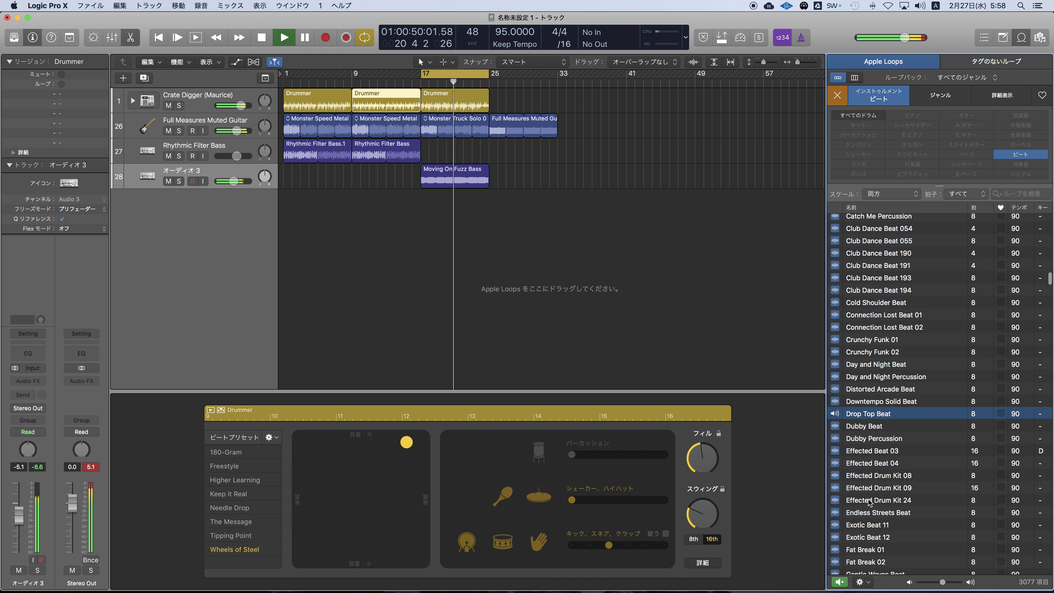
left_click(863, 477)
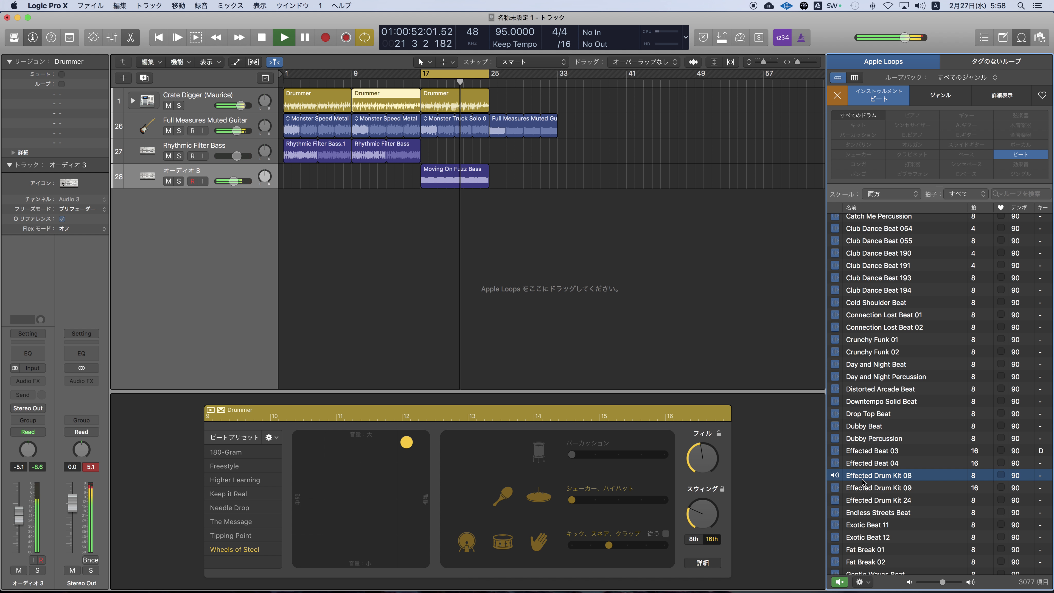
Preview the 90 BPM loops Effected Drum Kit 09, Effected Beat 03 and 04, Effected Drum Kit 24 and Exotic Beat 11 during playback.
left_click(862, 486)
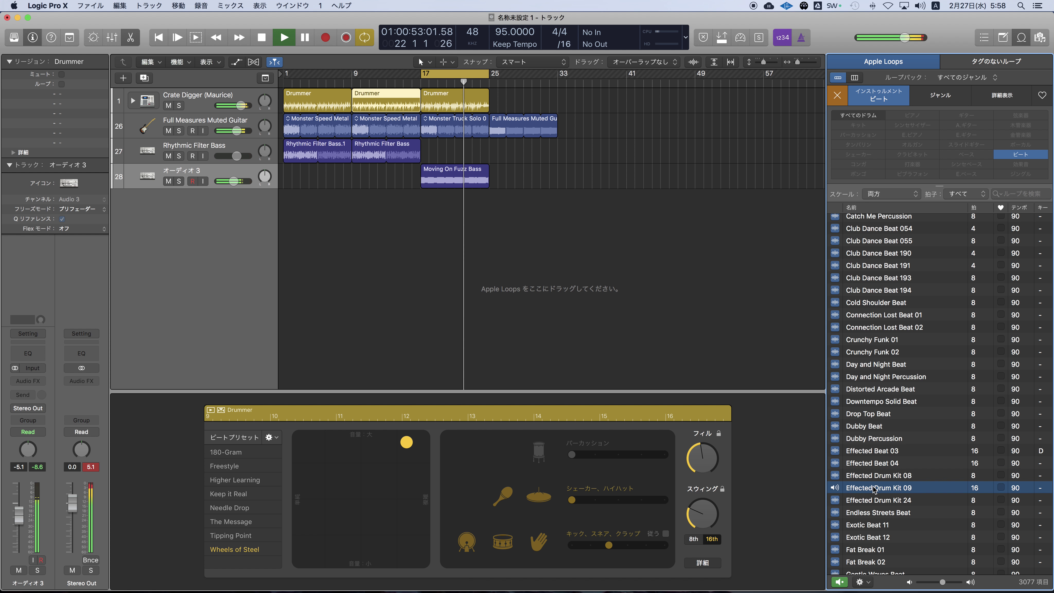
left_click(856, 452)
left_click(862, 464)
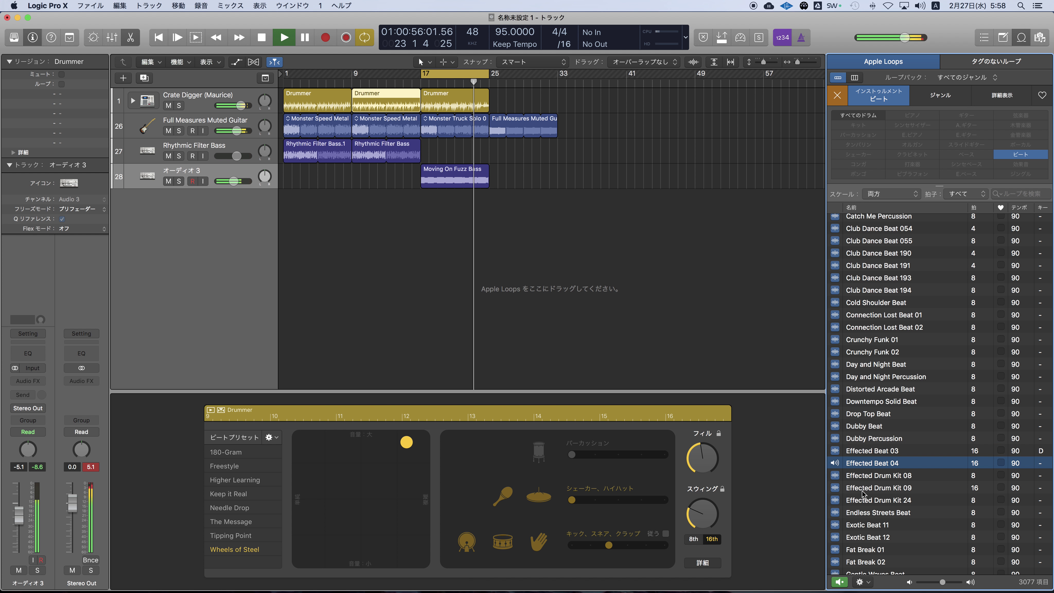
left_click(860, 501)
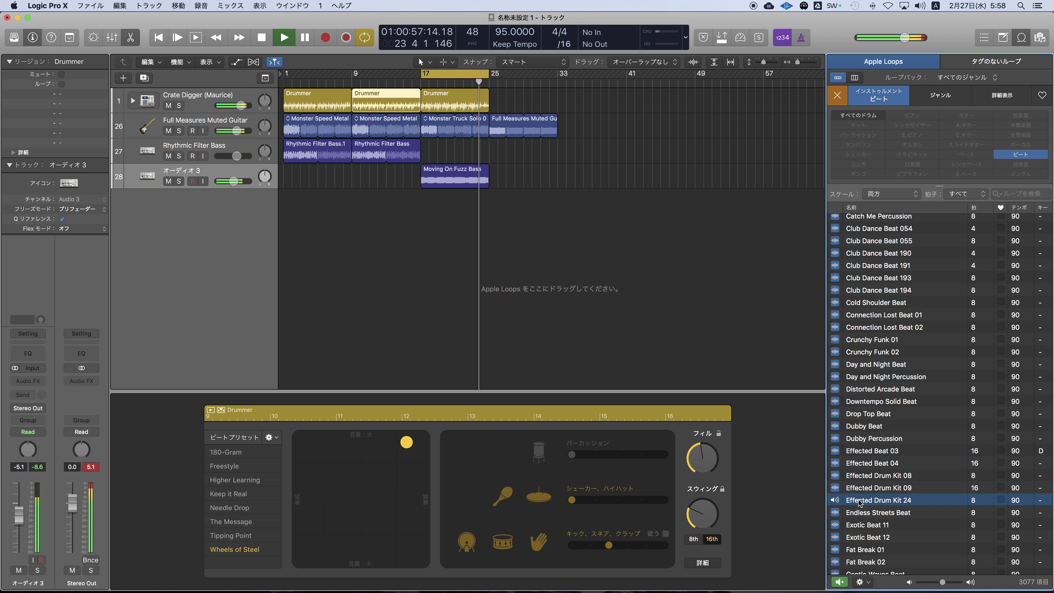
left_click(857, 525)
Preview Fat Break 01, Fat Break 02 and Half Step Beat 01 against the section, returning to Fat Break 02.
scroll(857, 449, "down", 3)
left_click(856, 445)
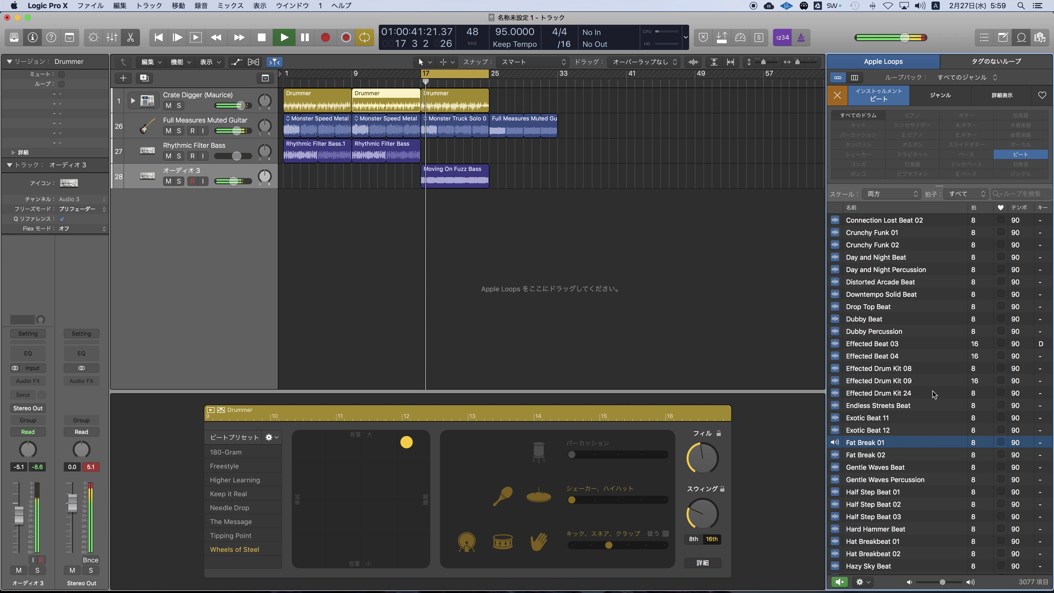
left_click(874, 452)
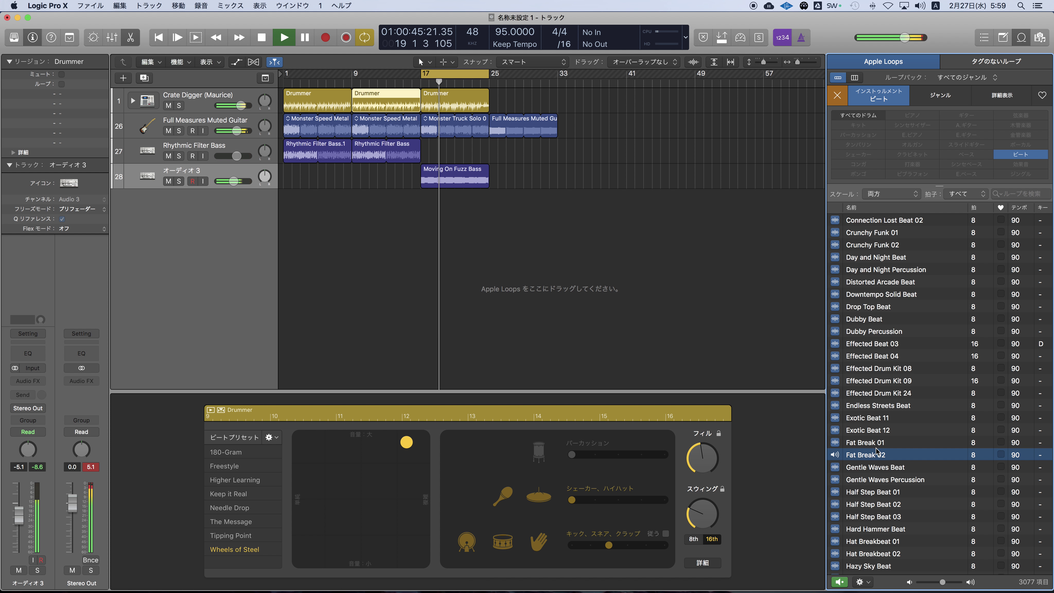
left_click(872, 493)
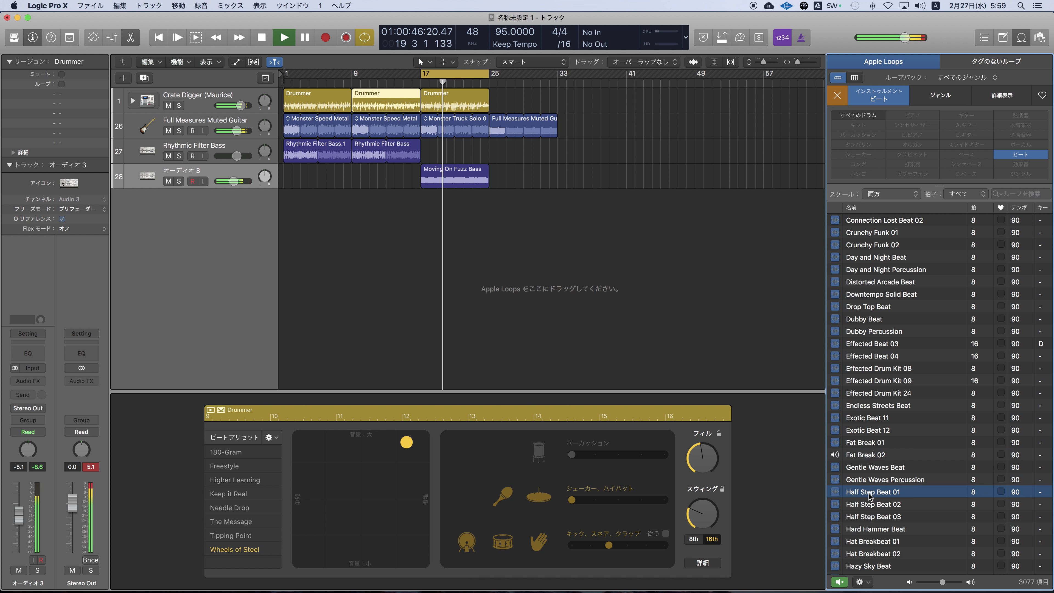
left_click(854, 455)
Search the beat loops for "break" and preview Hat Breakbeat 01 and Tough Break 01.
left_click(1014, 194)
type("b")
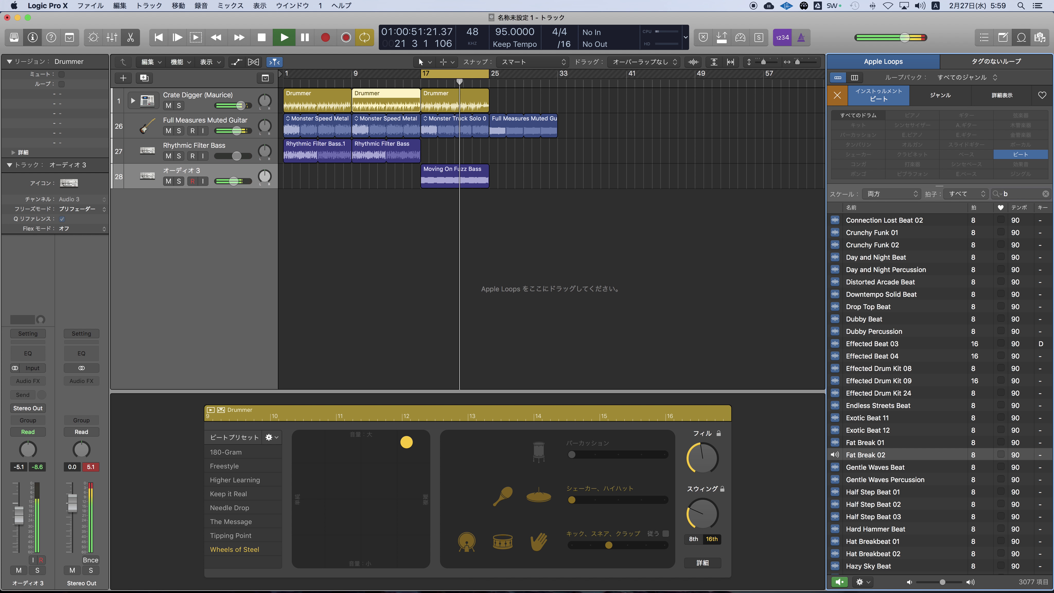
type("reak")
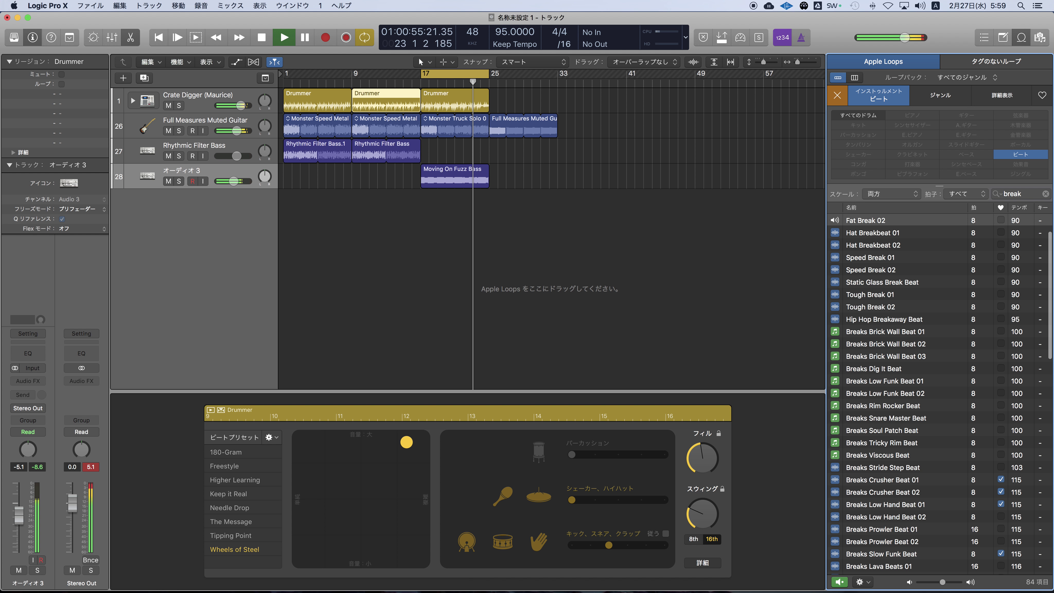
left_click(901, 235)
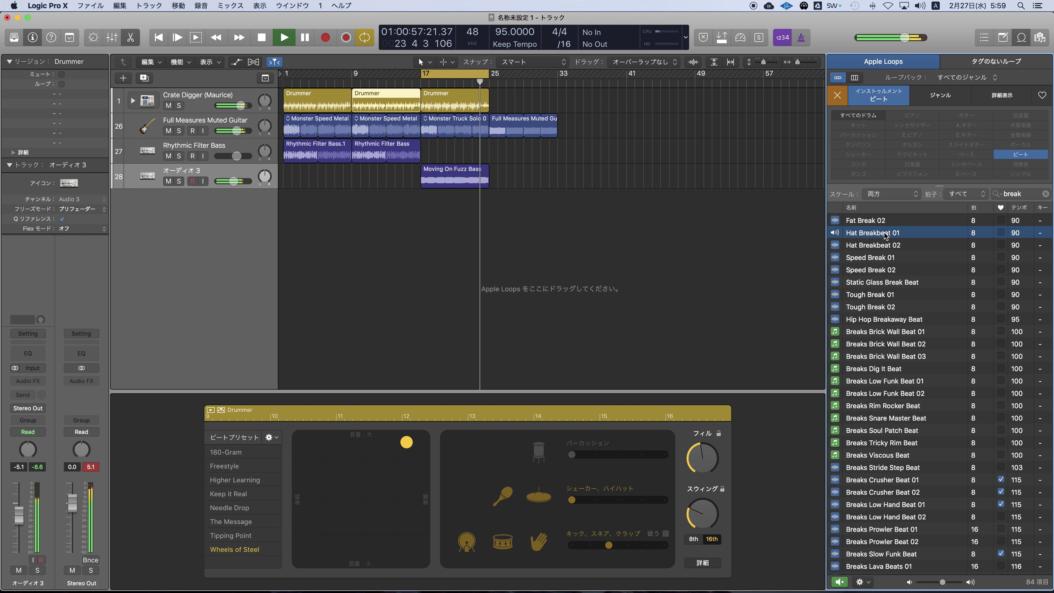
left_click(871, 303)
left_click(871, 298)
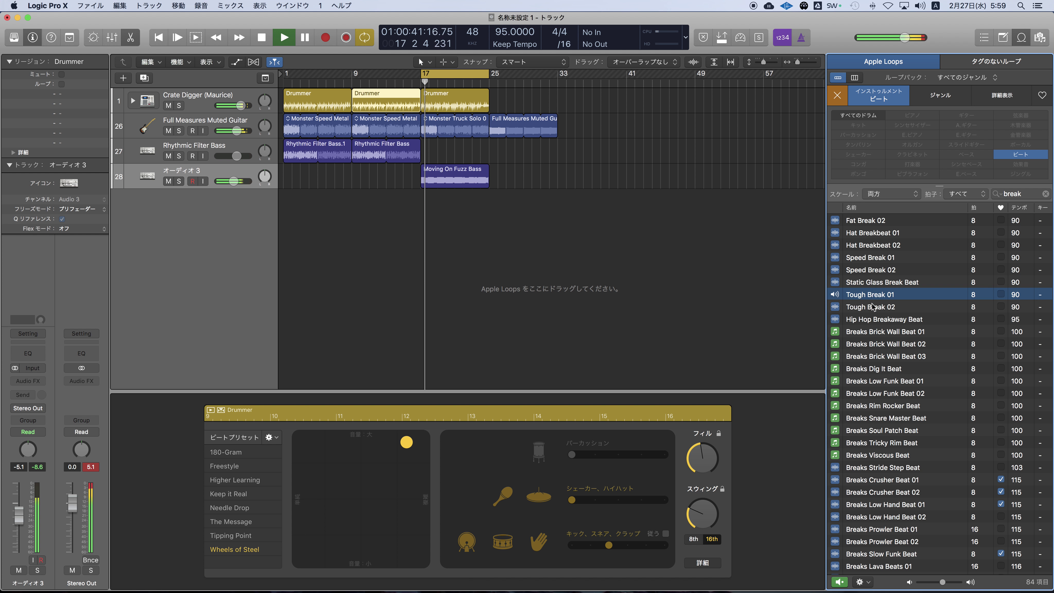
Preview Breaks Stride Step Beat, both Breaks Crusher Beat loops and both Breaks Low Hand Beat loops against the section.
left_click(873, 468)
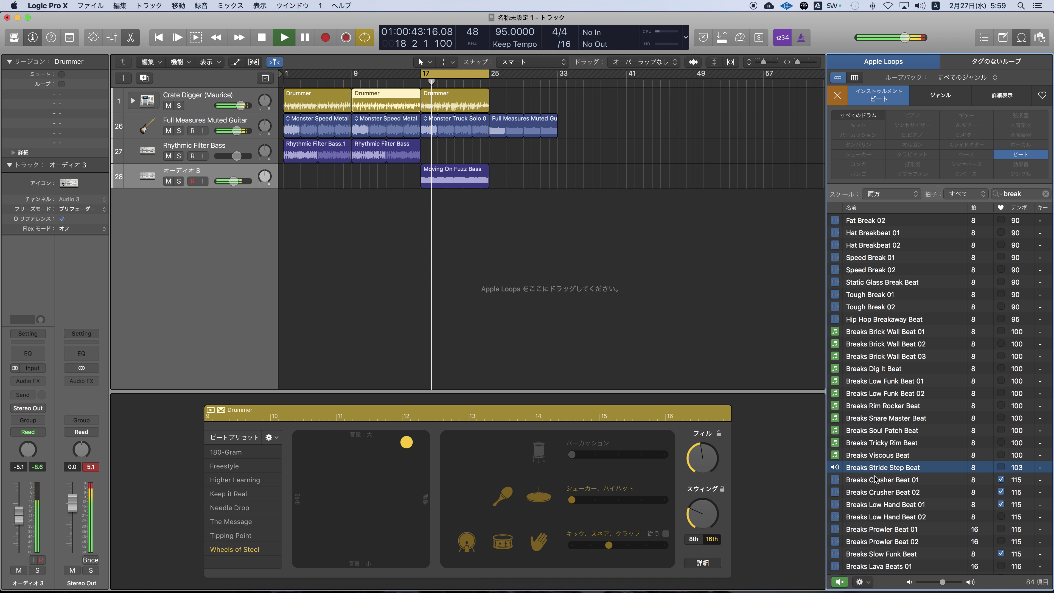
left_click(873, 481)
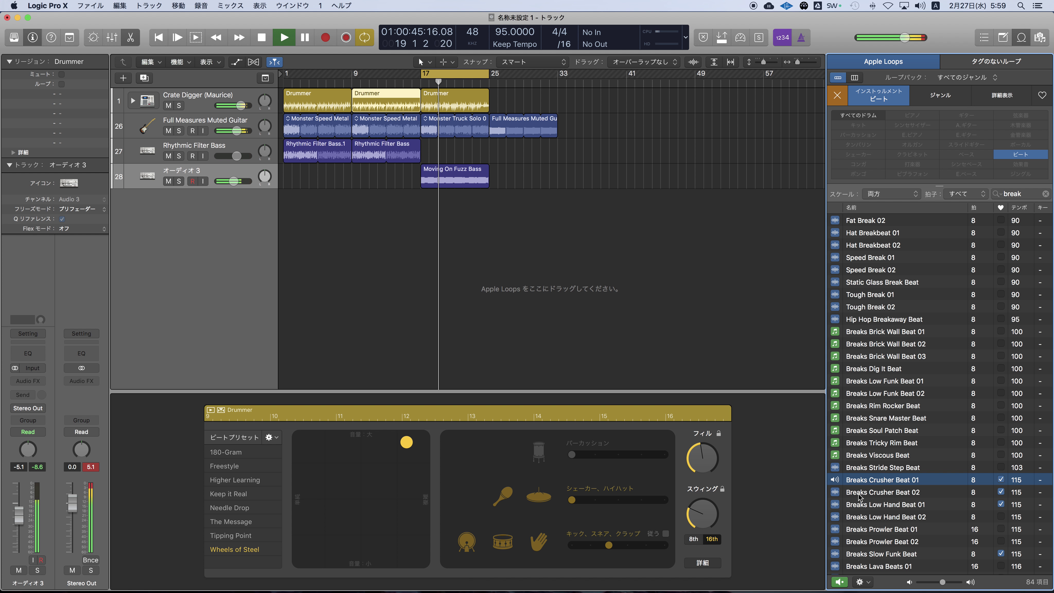
left_click(864, 497)
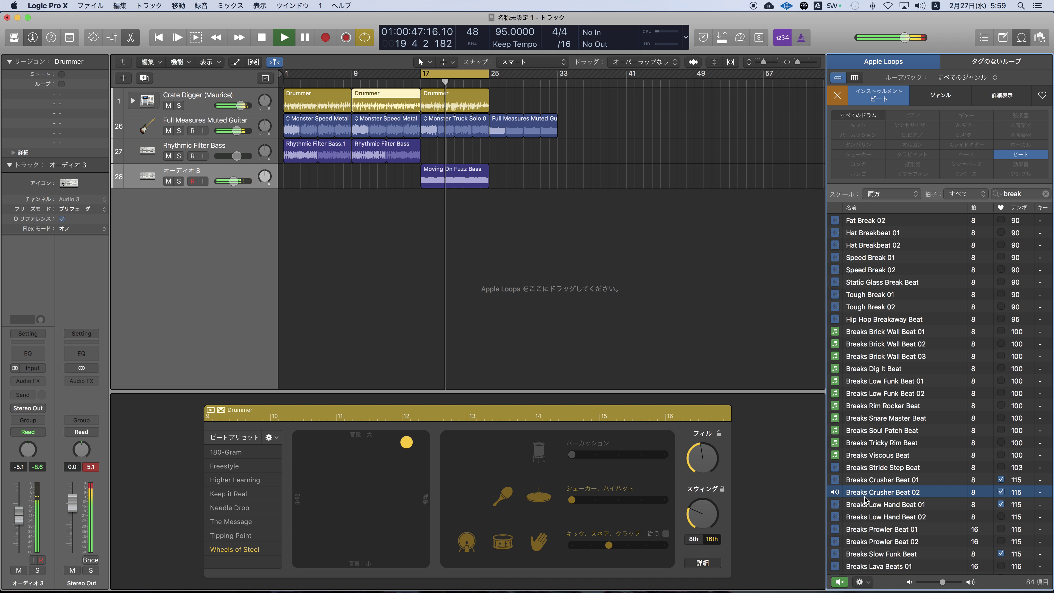
left_click(870, 504)
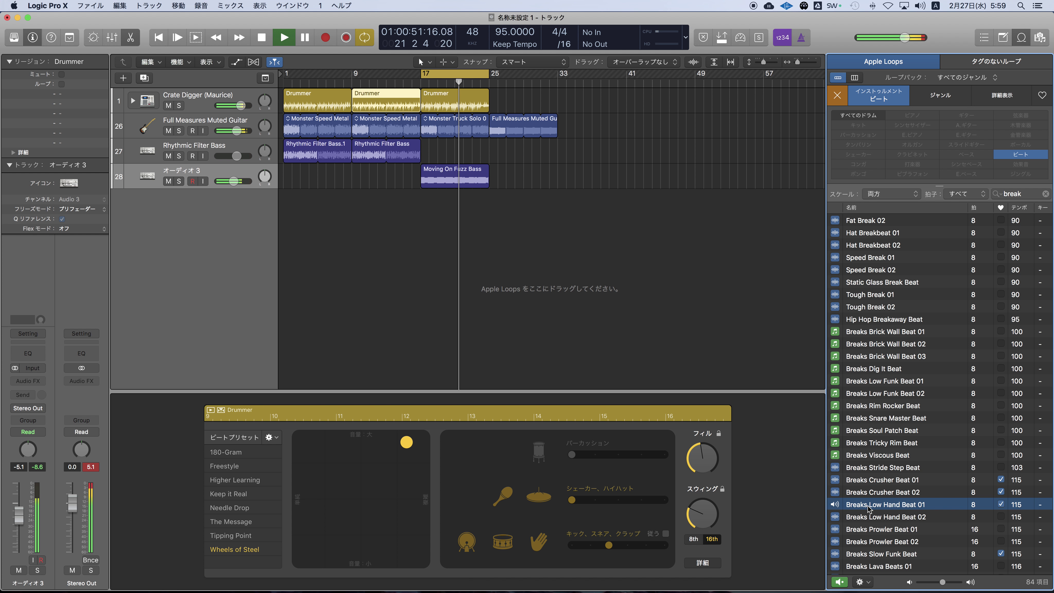
left_click(870, 518)
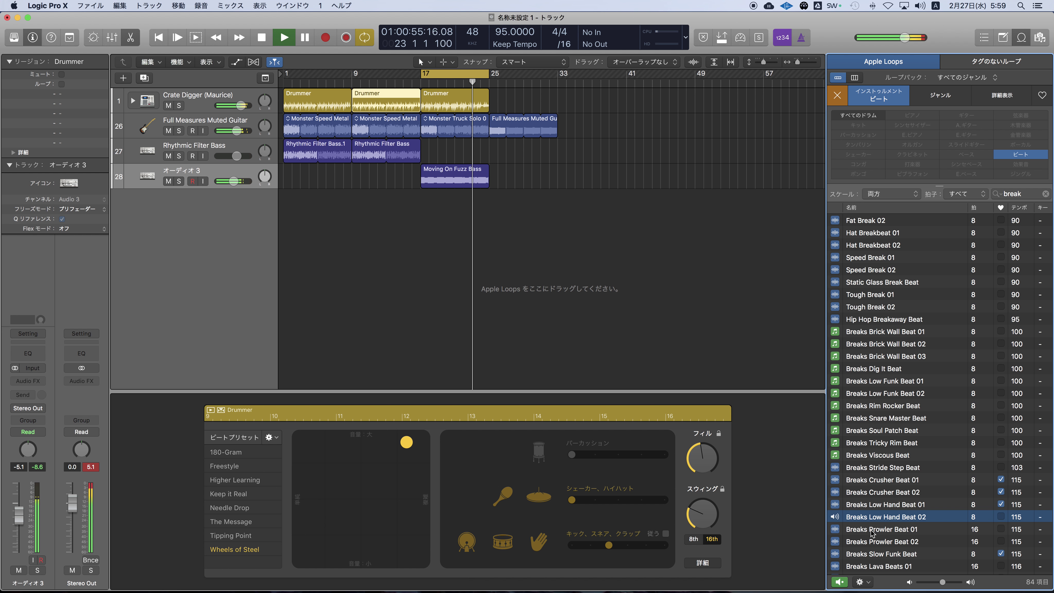
Add the Breaks Low Hand Beat 02 loop at bar 17 on a new track below the fuzz bass and stop playback after listening.
left_click_drag(870, 520, 487, 197)
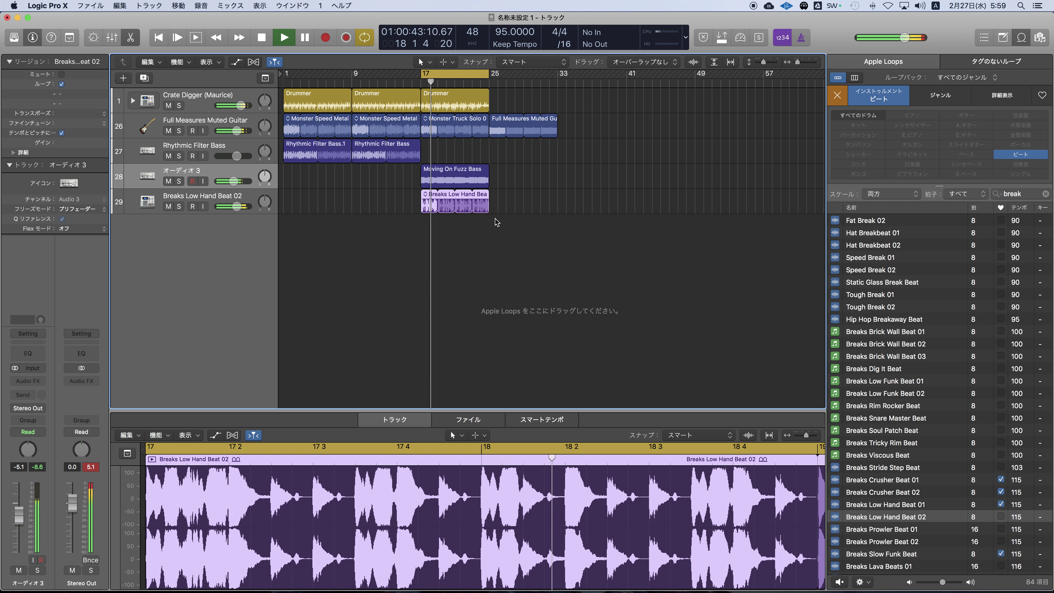
left_click(532, 262)
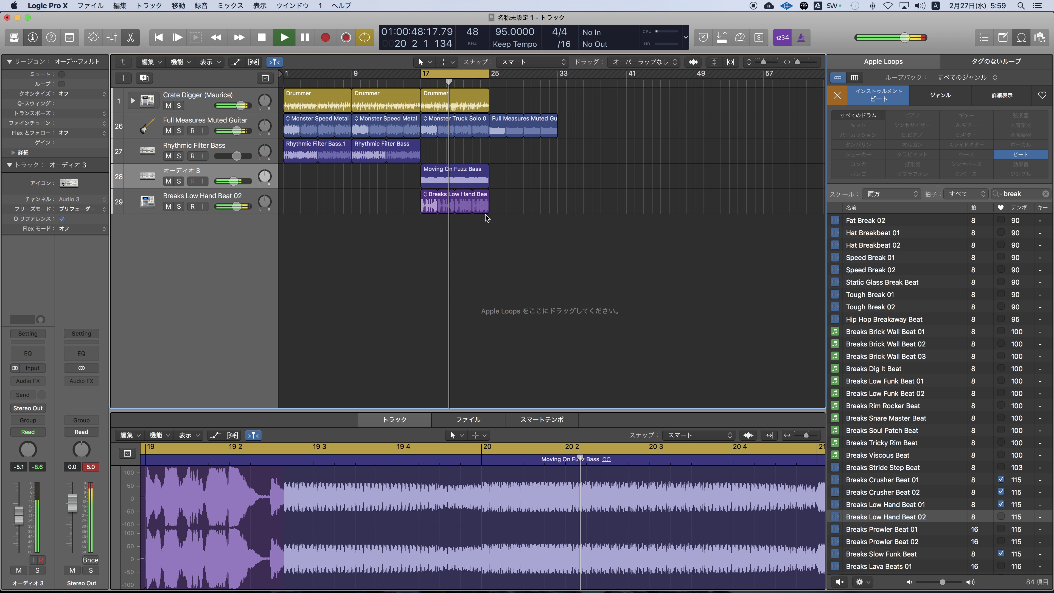
key("space")
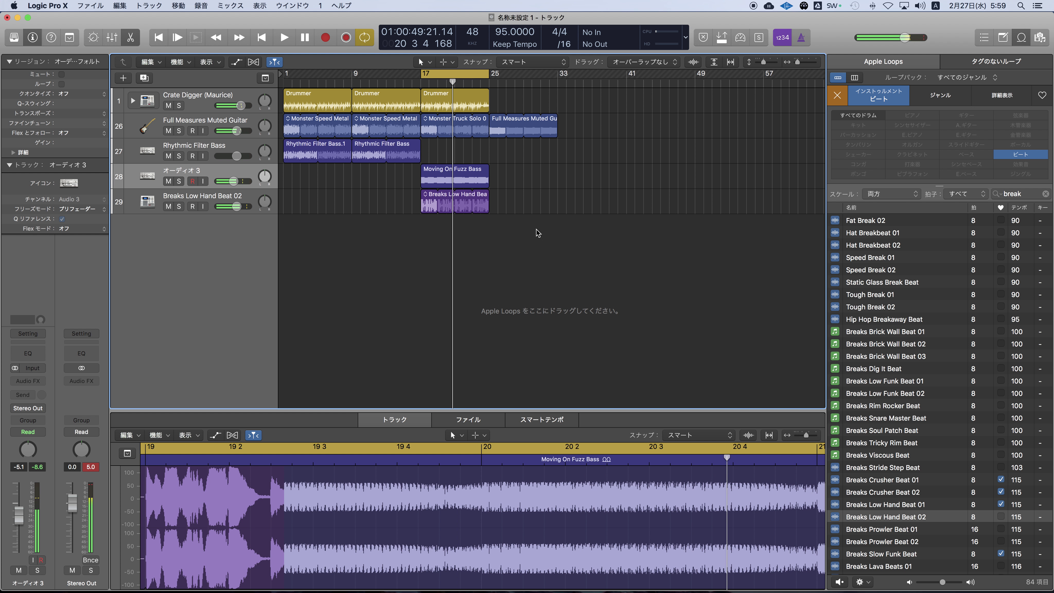
Move the whole arrangement later on the timeline and copy its three-part section so it runs three times in a row from bar 28.
left_click_drag(580, 230, 608, 133)
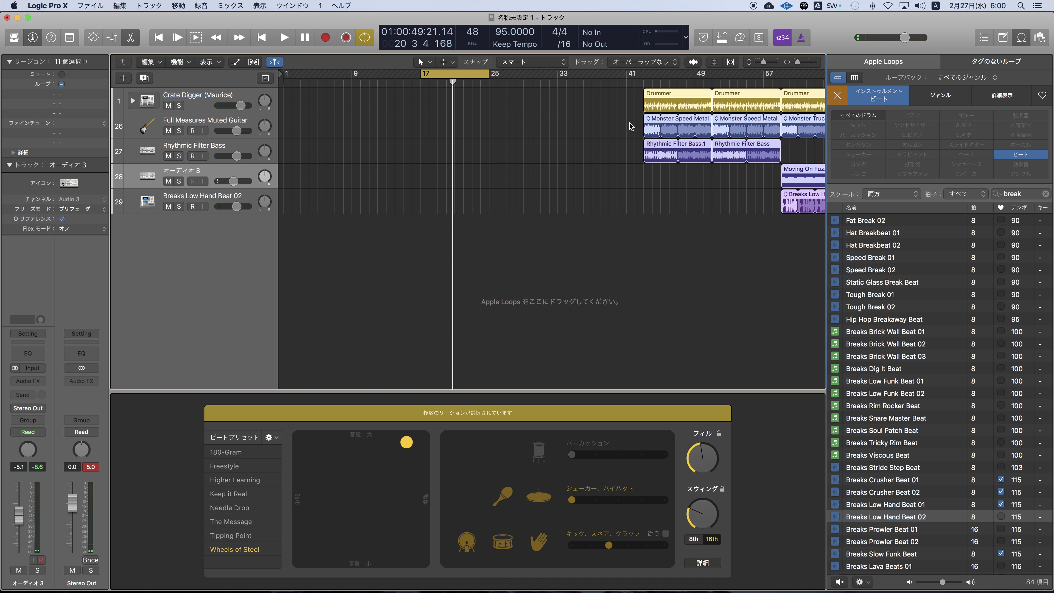
left_click(608, 134, "ctrl+alt")
left_click(475, 251)
left_click_drag(463, 239, 473, 131)
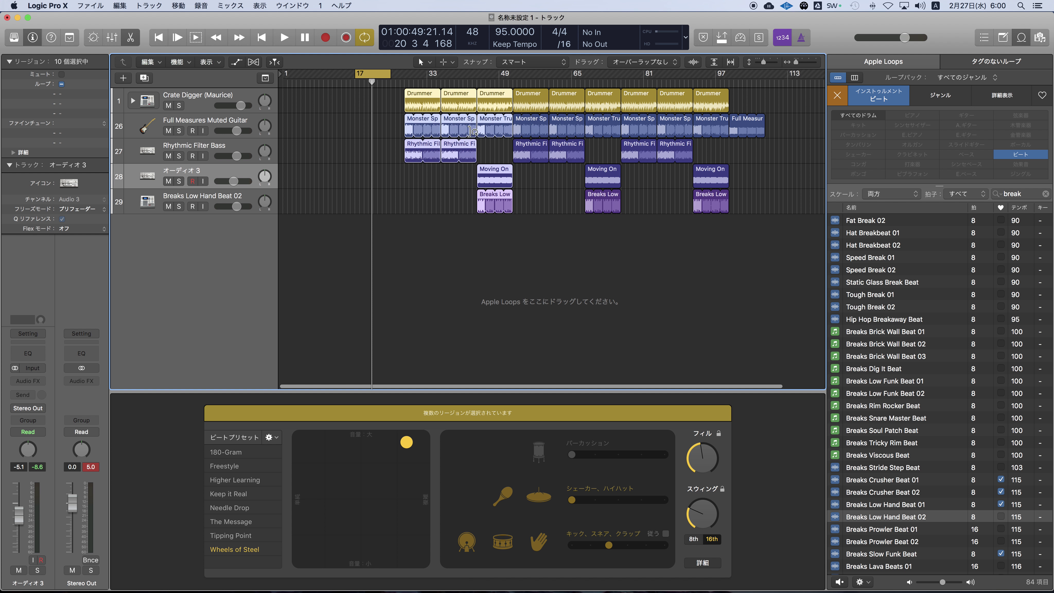
left_click(478, 242)
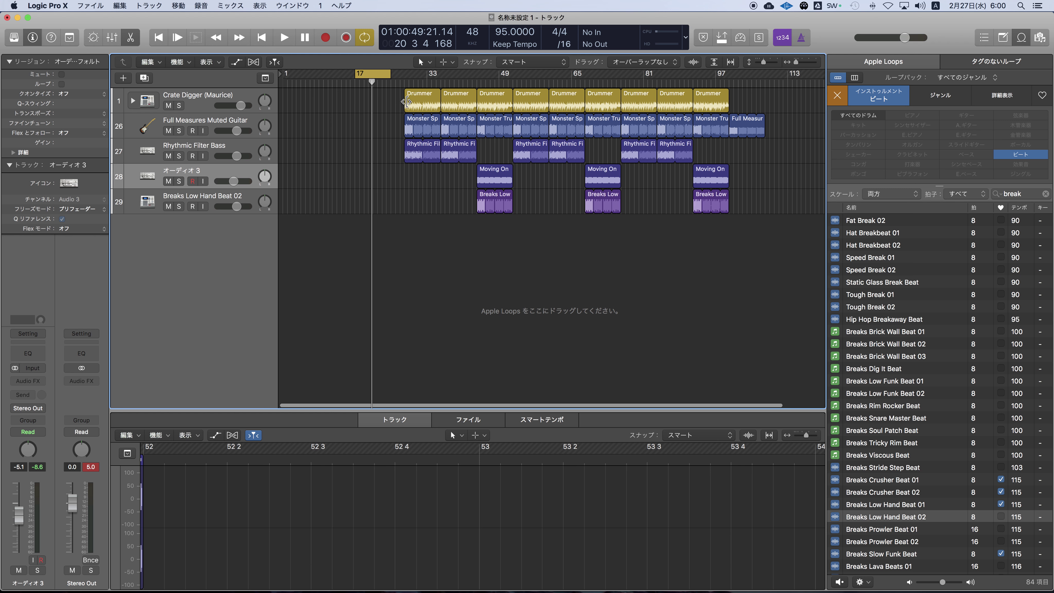
Copy the first Drummer, Monster Speed Metal and Rhythmic Filter Bass regions to bar 20, directly before the arrangement.
key("super+Right")
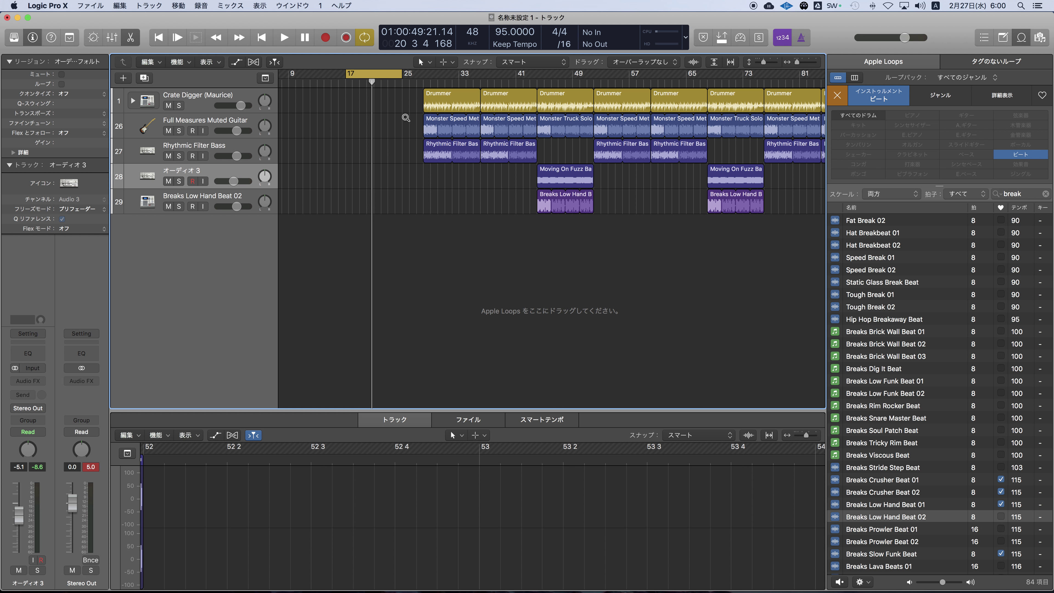
key("super+Right")
left_click_drag(572, 179, 425, 105)
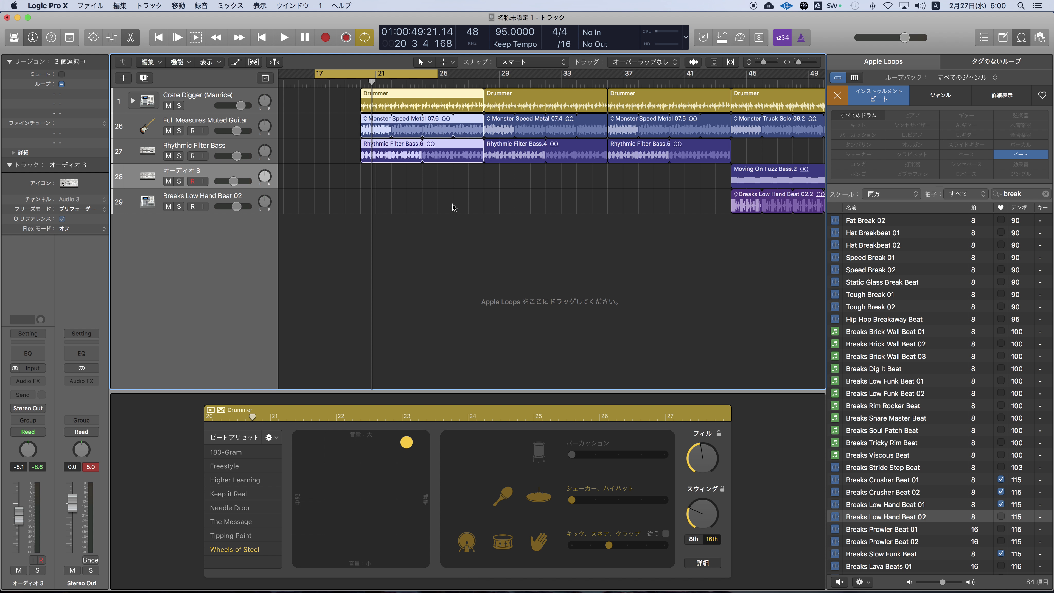
Shorten the copied intro regions to four bars and place them at bars 24 to 28.
left_click(441, 174)
left_click(426, 159)
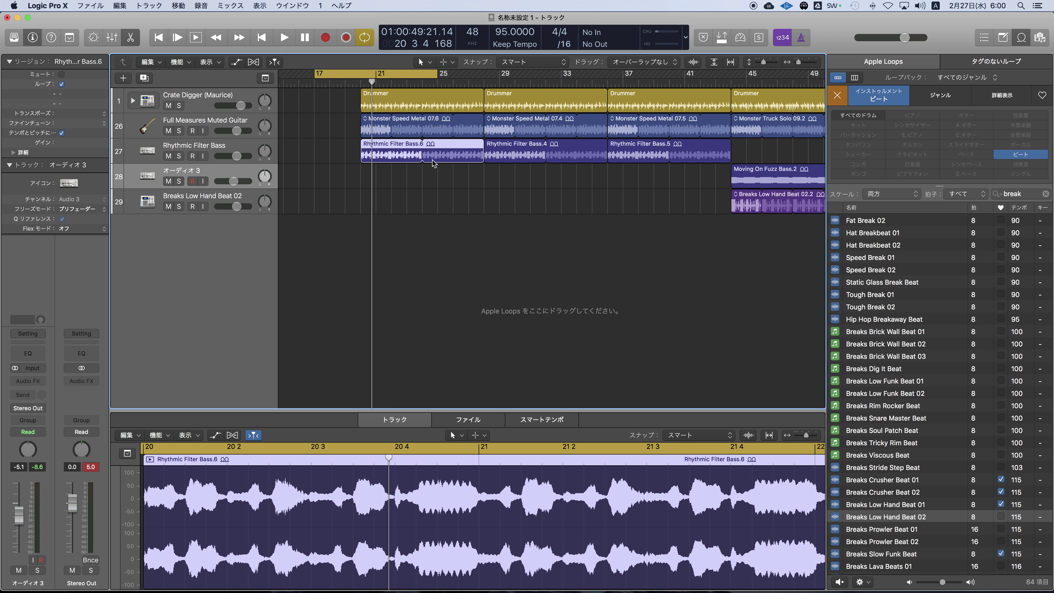
left_click_drag(483, 161, 422, 160)
Play the intro with the cycle range on bars 24 to 28 and mute its Rhythmic Filter Bass region.
key("space")
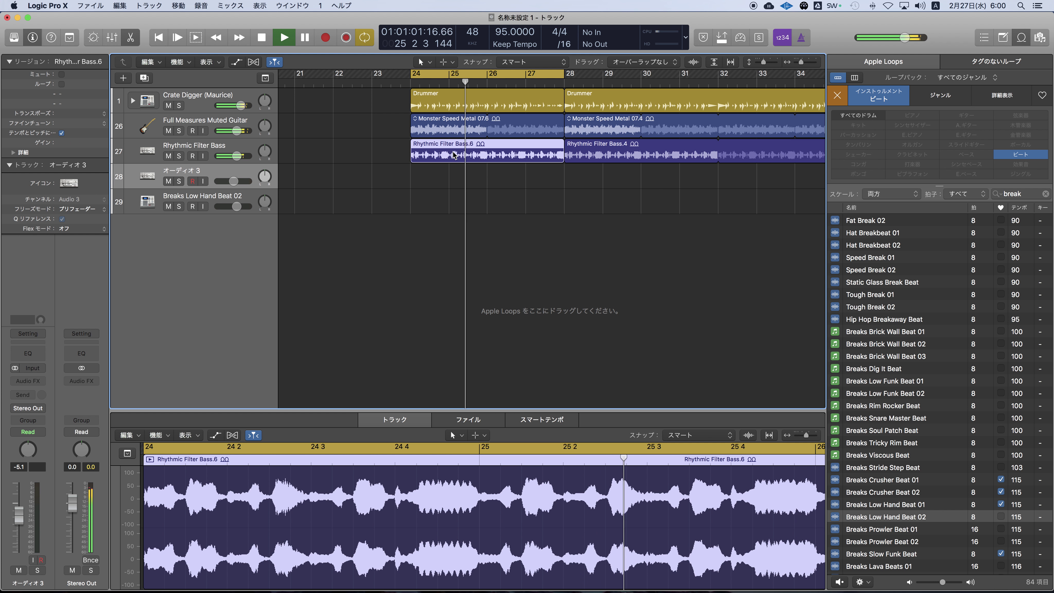
key("ctrl+m")
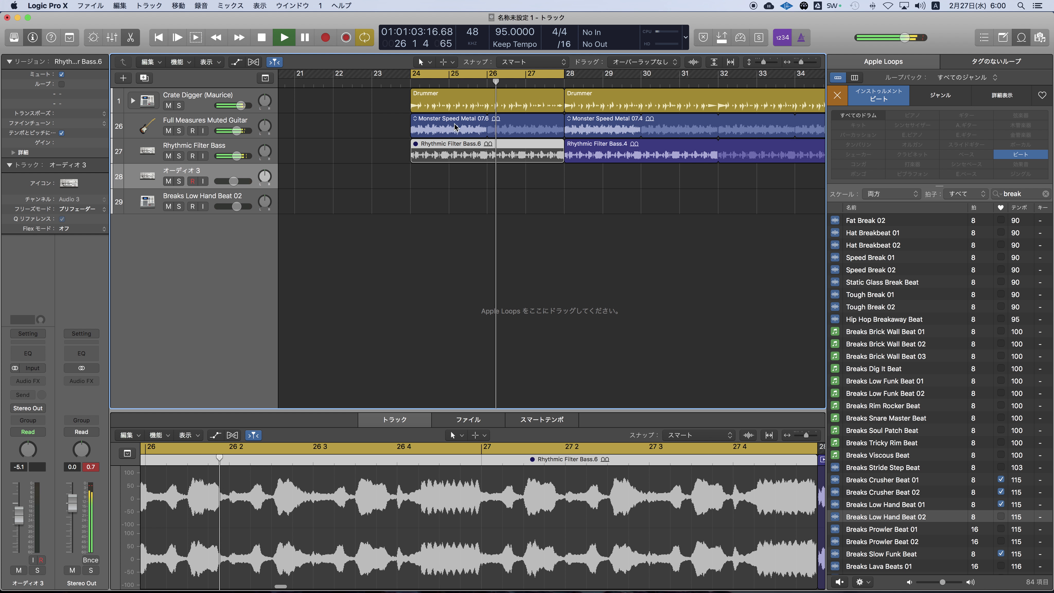
key("Return")
Set the intro Drummer region to medium complexity near full loudness and raise its fills to the maximum.
left_click(460, 104)
left_click_drag(331, 446, 360, 435)
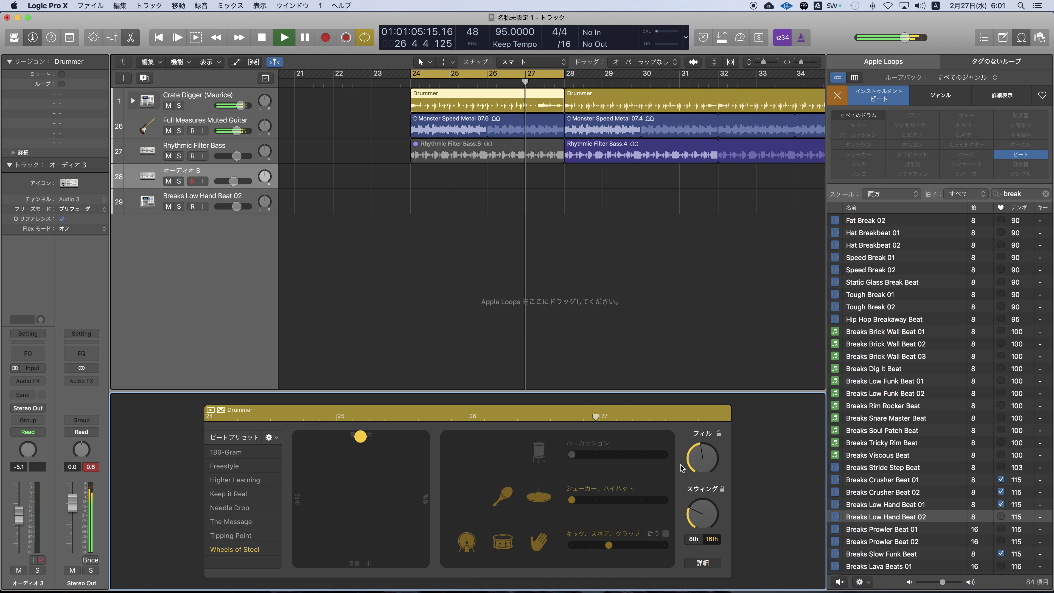
left_click_drag(682, 468, 692, 403)
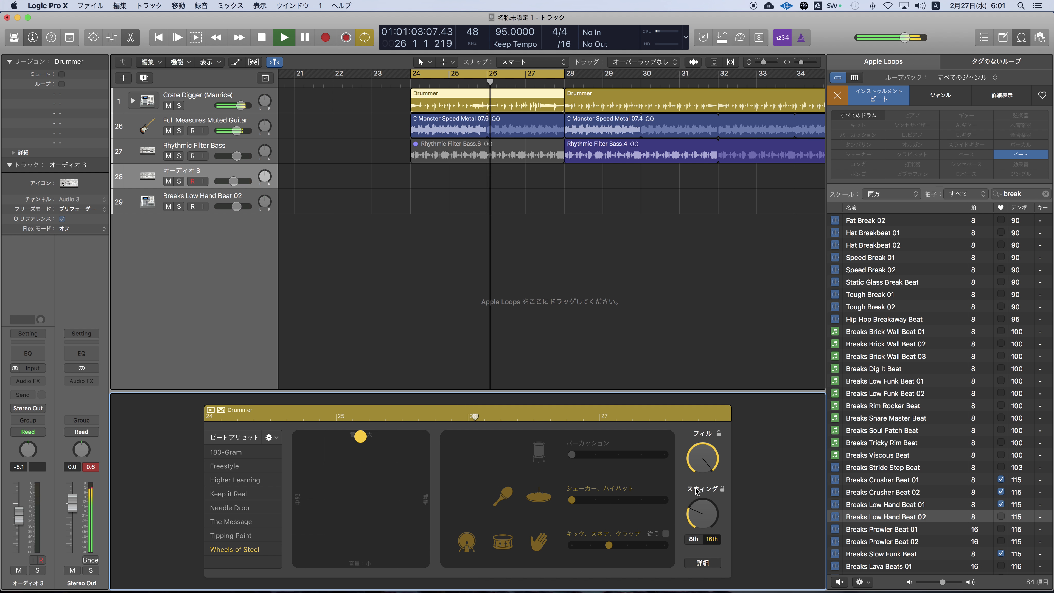
left_click(444, 199)
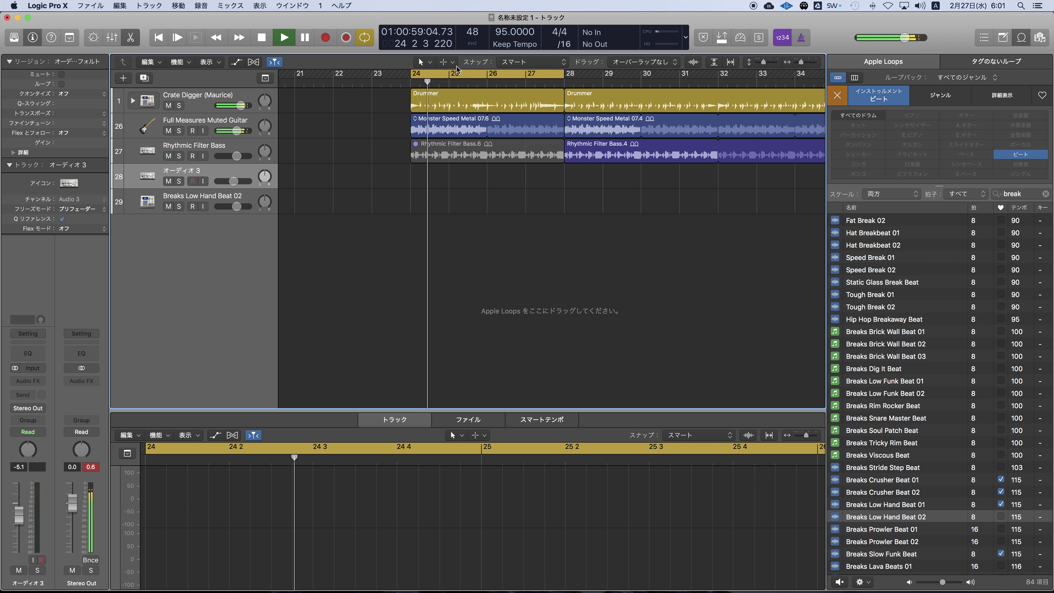
Select all regions of the arrangement and move them together so the intro starts at bar 1.
left_click(570, 197, "ctrl+alt")
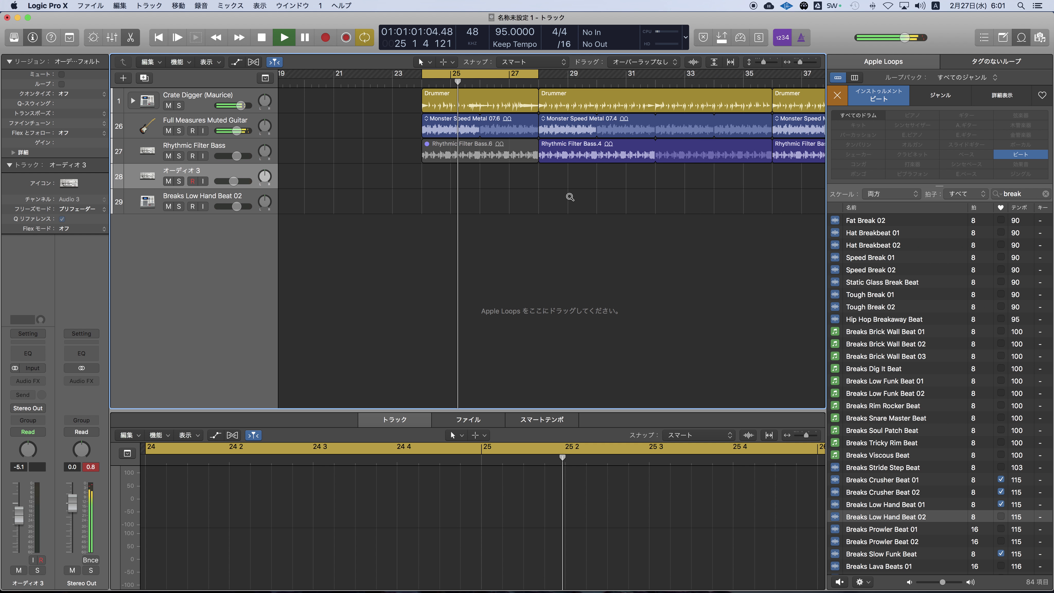
left_click(569, 197, "ctrl+alt")
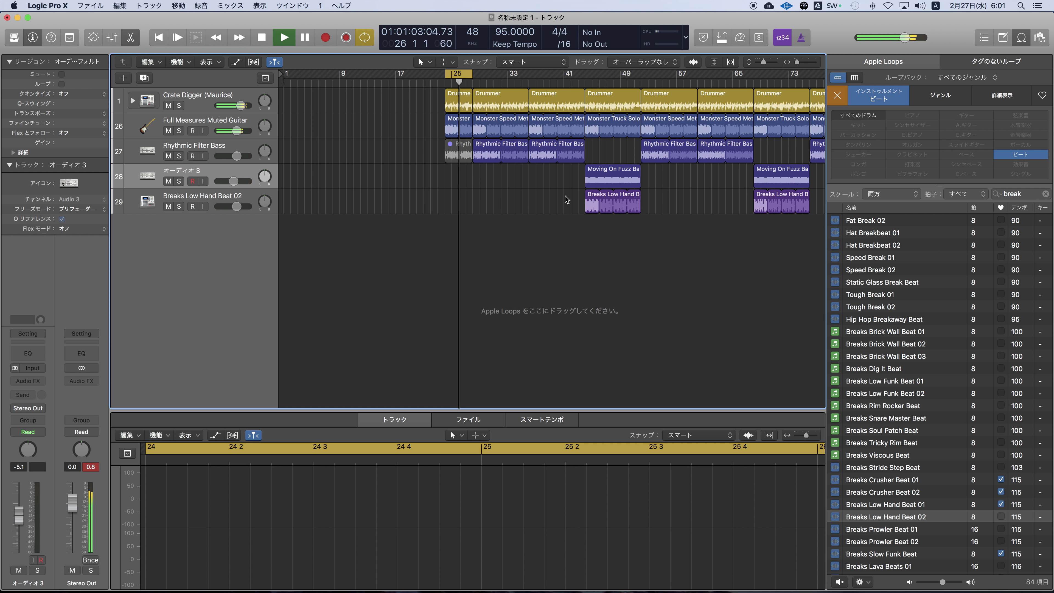
scroll(517, 206, "right", 5)
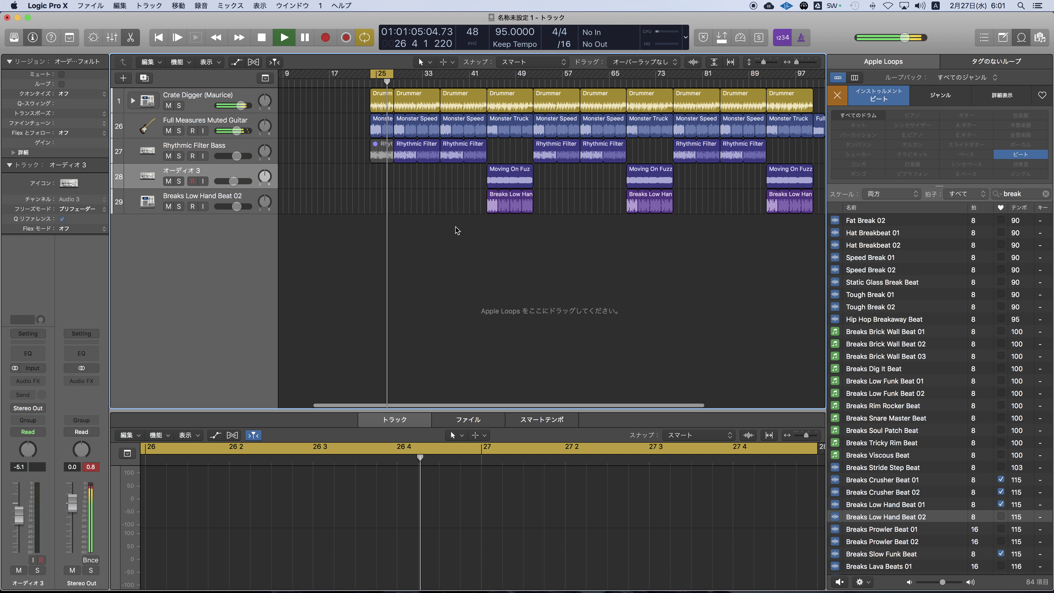
scroll(454, 229, "right", 3)
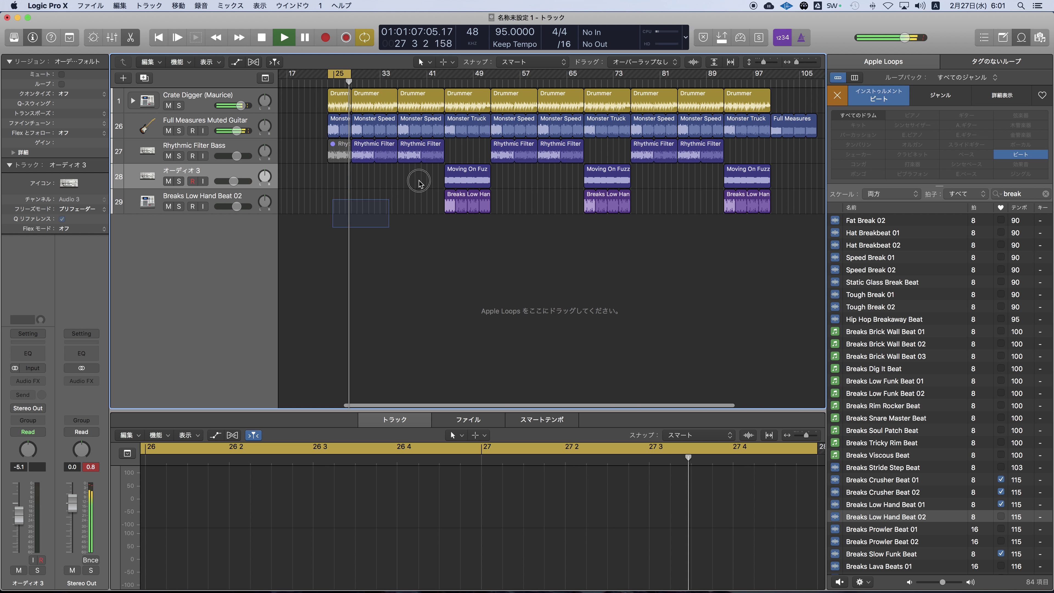
key("super+a")
scroll(325, 117, "left", 6)
scroll(325, 118, "right", 1)
left_click_drag(427, 106, 296, 106)
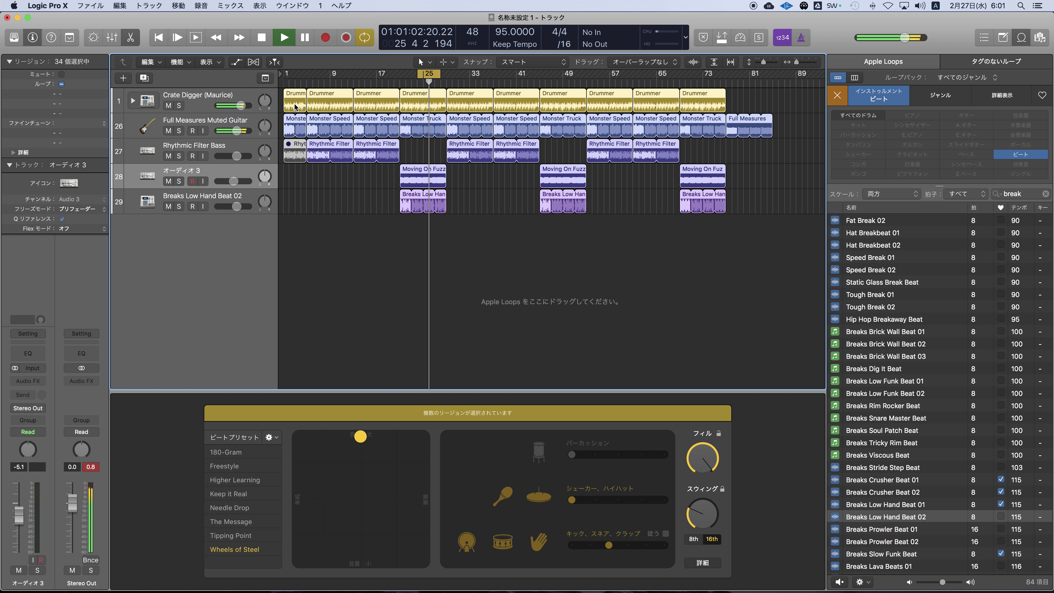
scroll(313, 108, "up", 5)
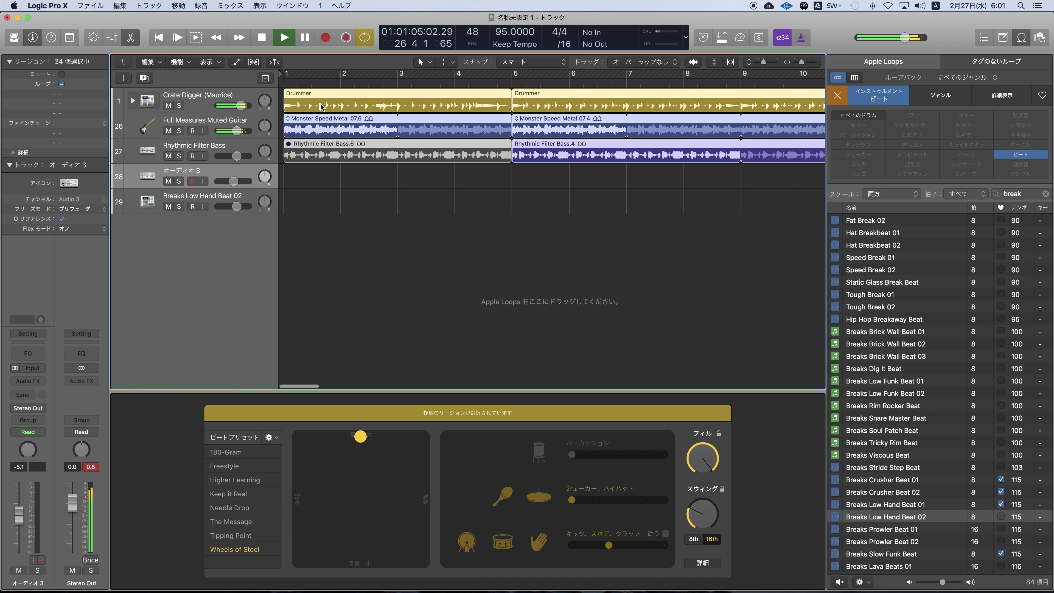
scroll(369, 93, "right", 10)
scroll(357, 93, "left", 10)
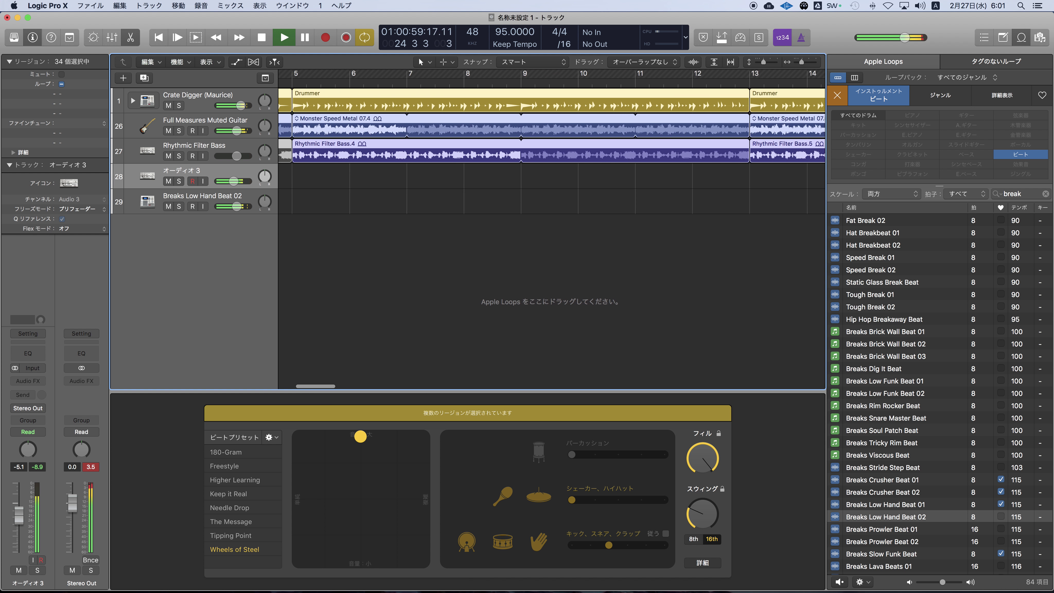
left_click_drag(325, 94, 367, 97)
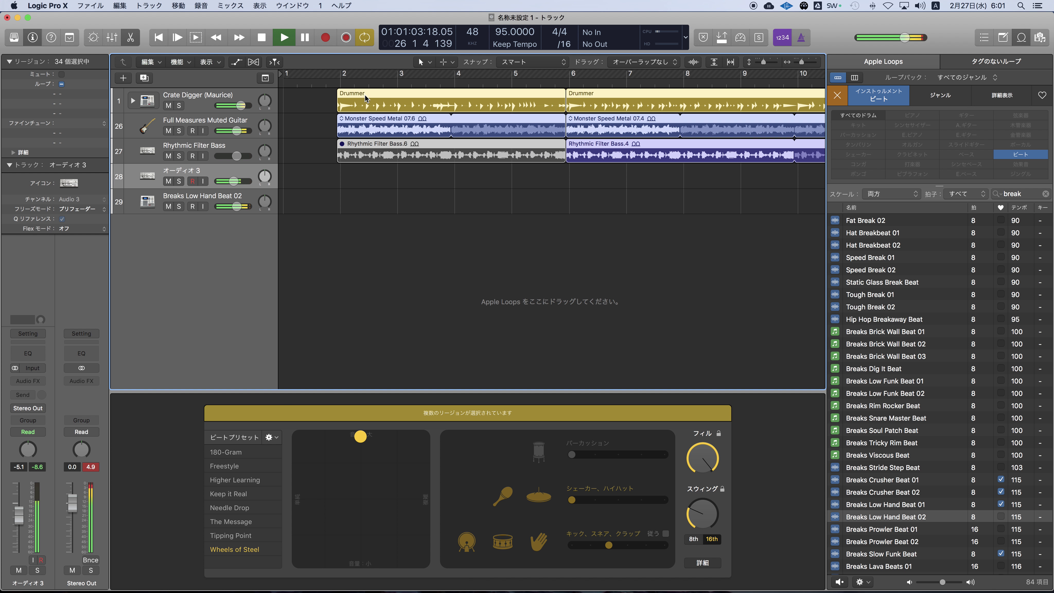
key("super+z")
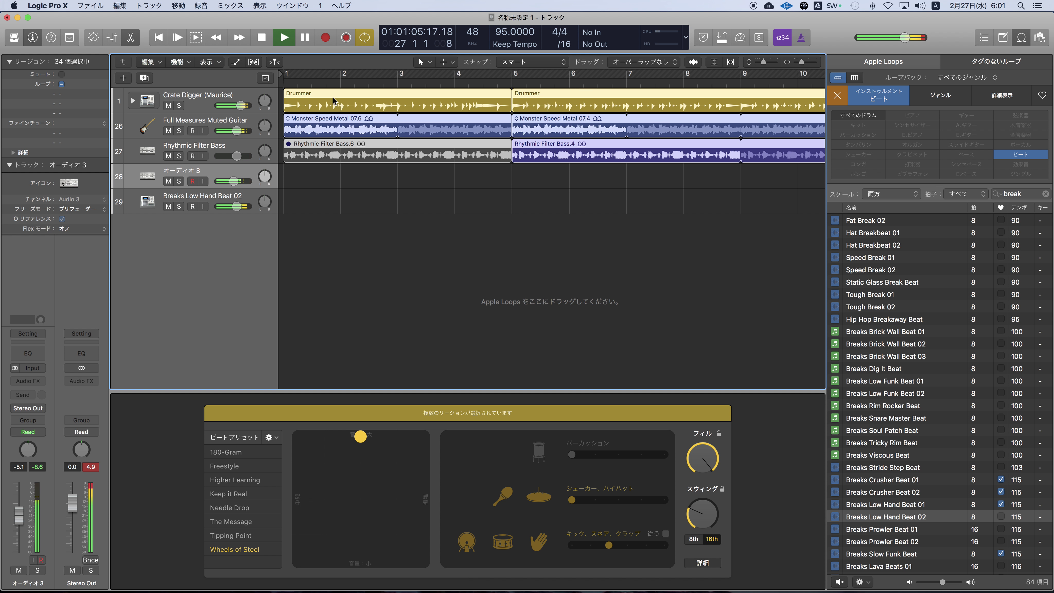
Move all regions together so the intro starts at bar 2, then play the arrangement and clear the selection.
left_click_drag(312, 98, 362, 120)
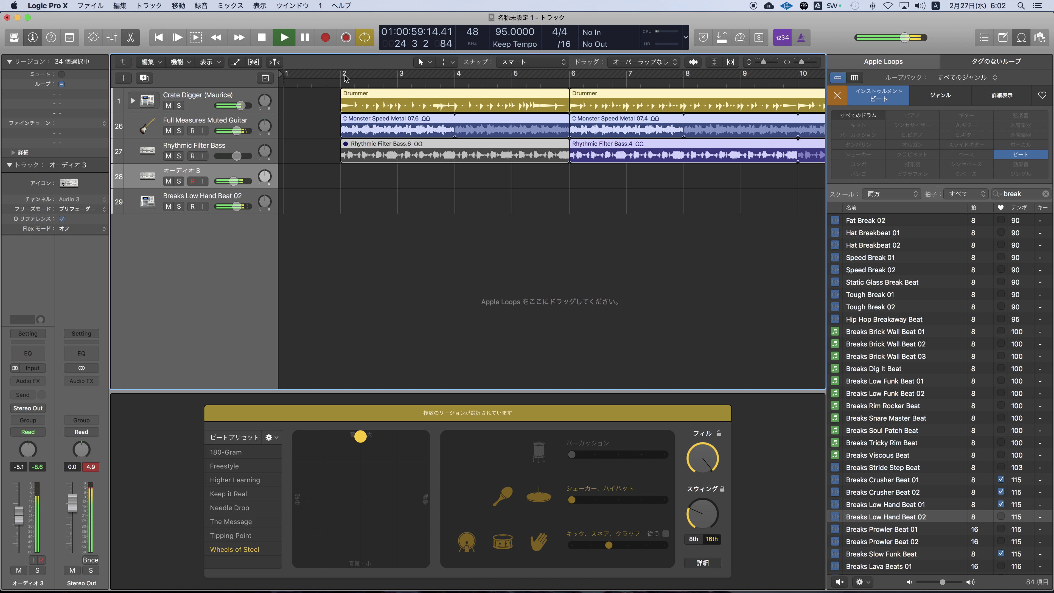
key("ctrl+period")
key("z")
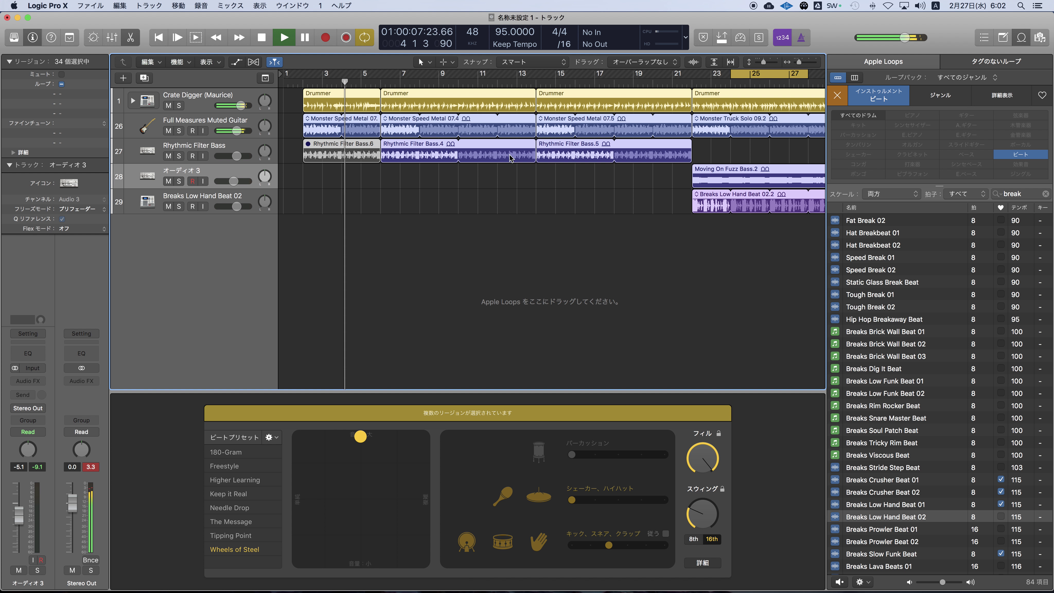
left_click(510, 212)
left_click(571, 230, "ctrl+alt")
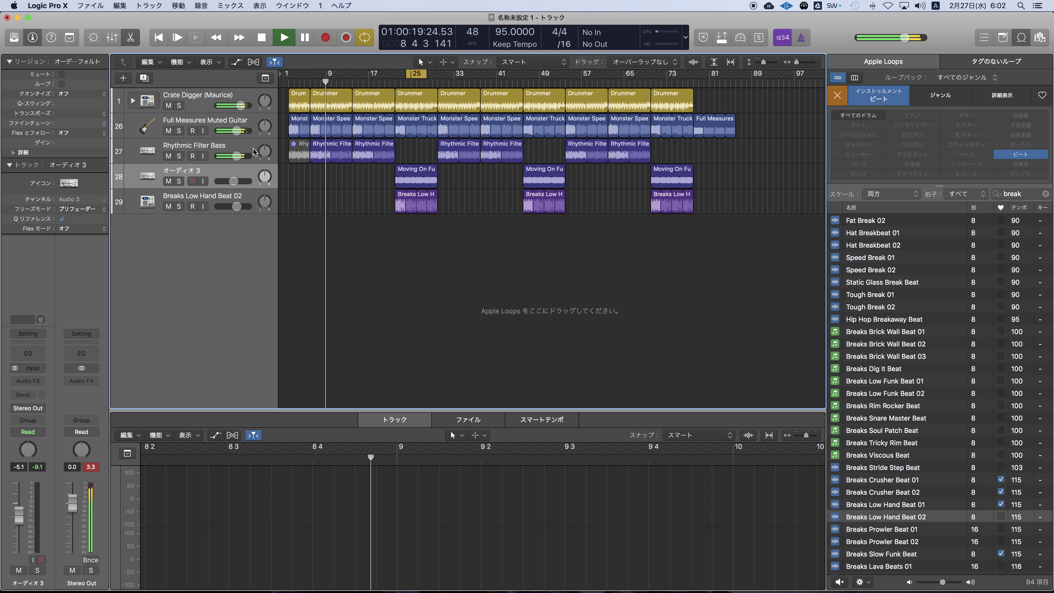
Browse the audio effects available for the Rhythmic Filter Bass track, looking at Phat FX under Multi Effects.
left_click(218, 148)
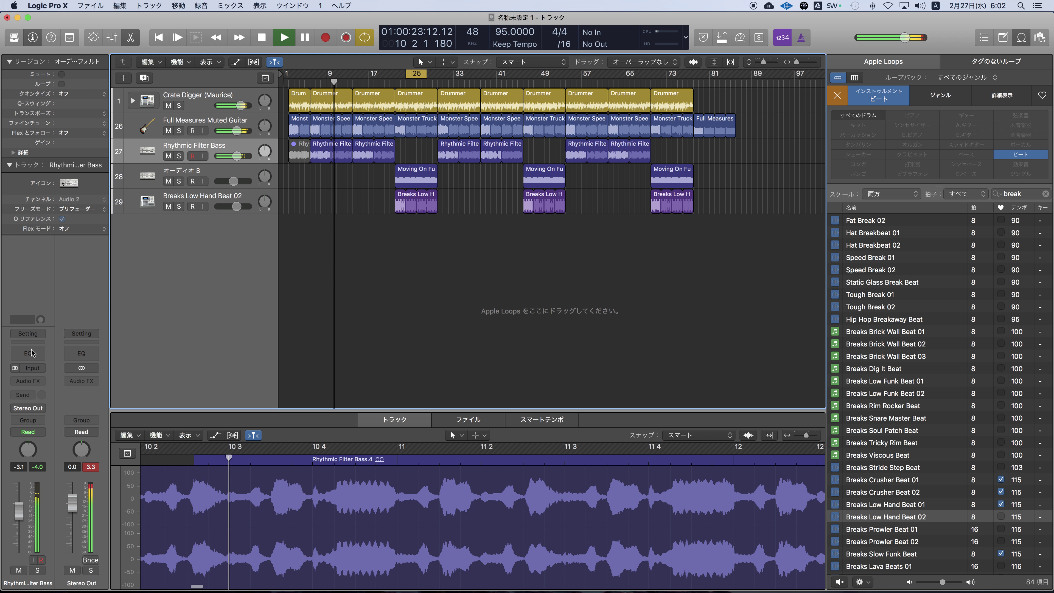
left_click(28, 352)
left_click(26, 378)
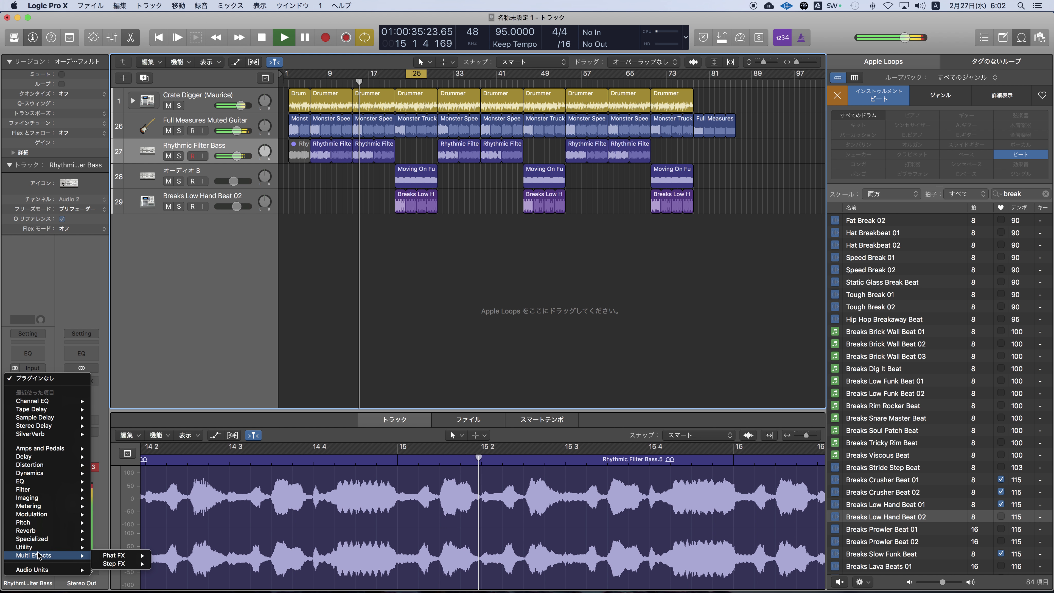
mouse_move(33, 554)
mouse_move(116, 556)
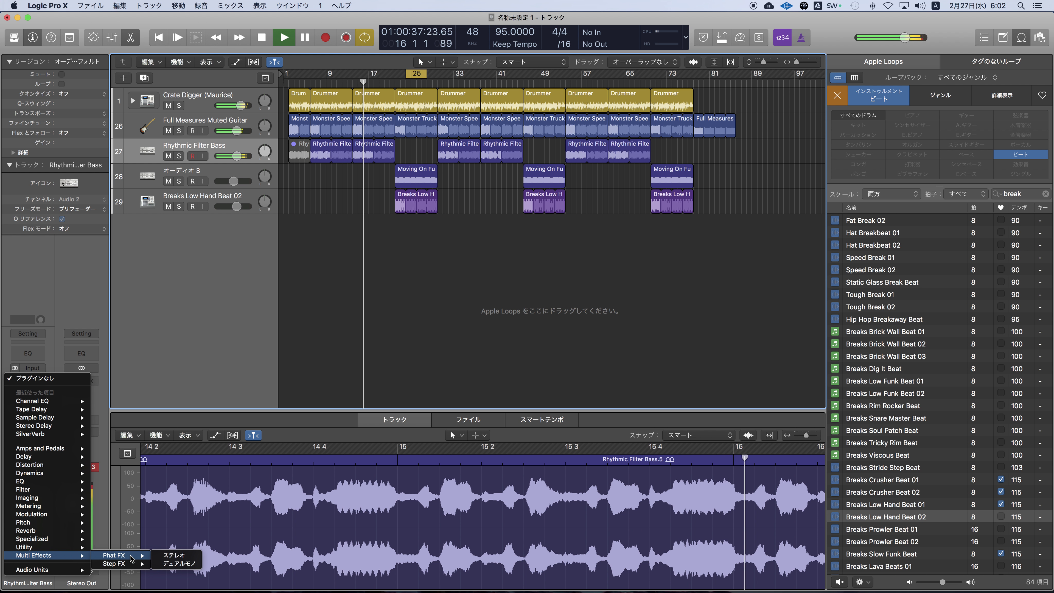
left_click(230, 278)
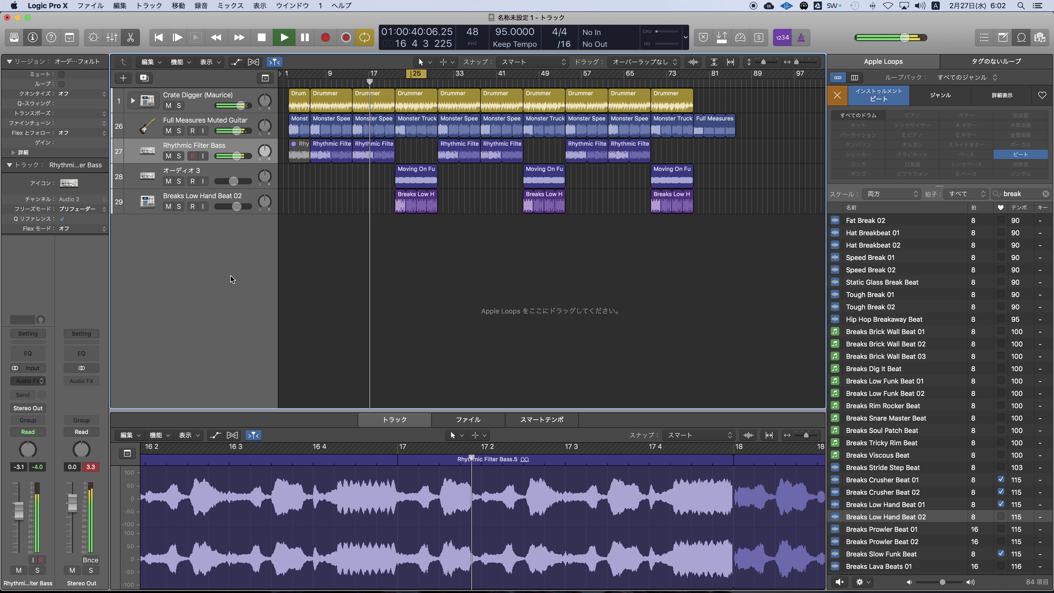
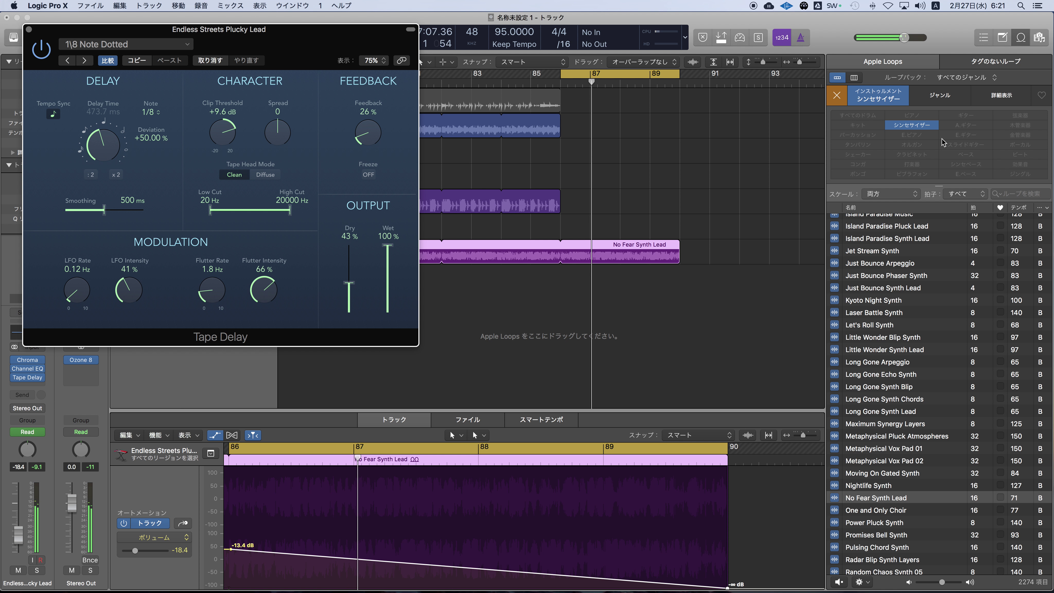
Close the Tape Delay window and show the Insert 3 Bypass (Tape Delay) automation of the Endless Streets Plucky Lead track.
left_click(531, 81)
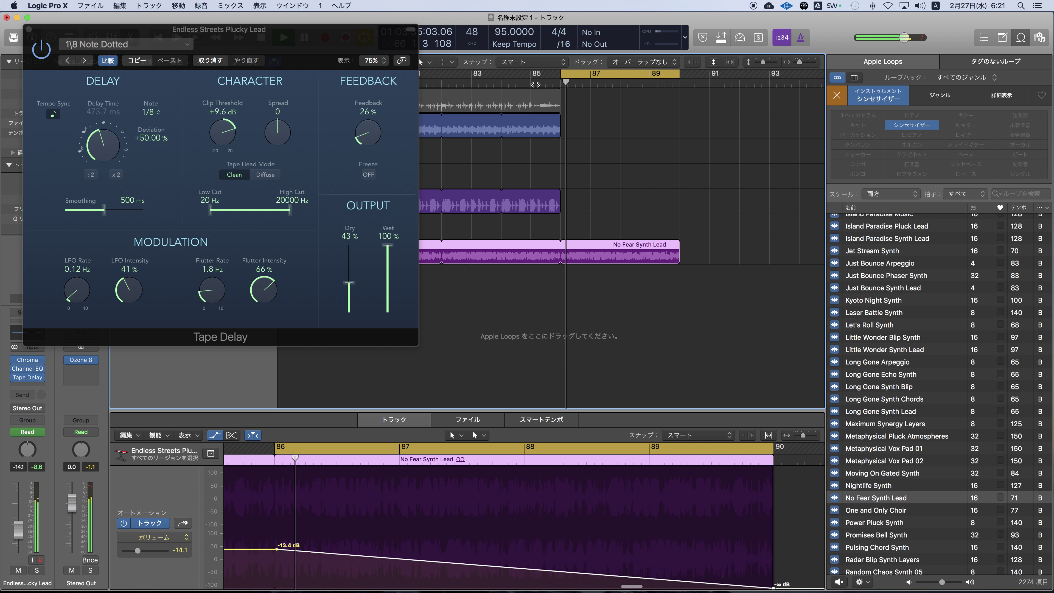
left_click(29, 30)
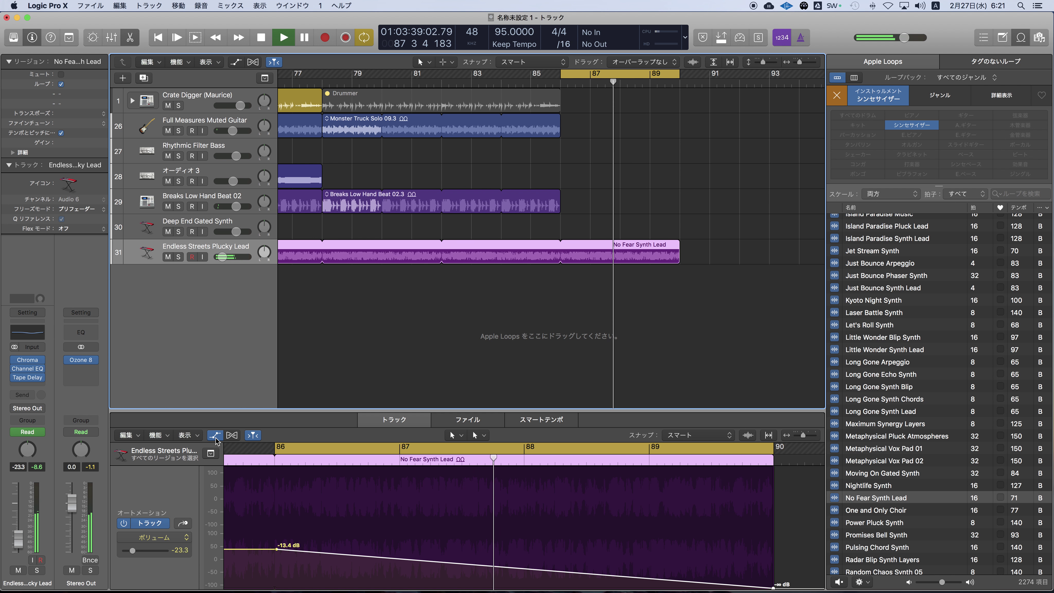
left_click(184, 525)
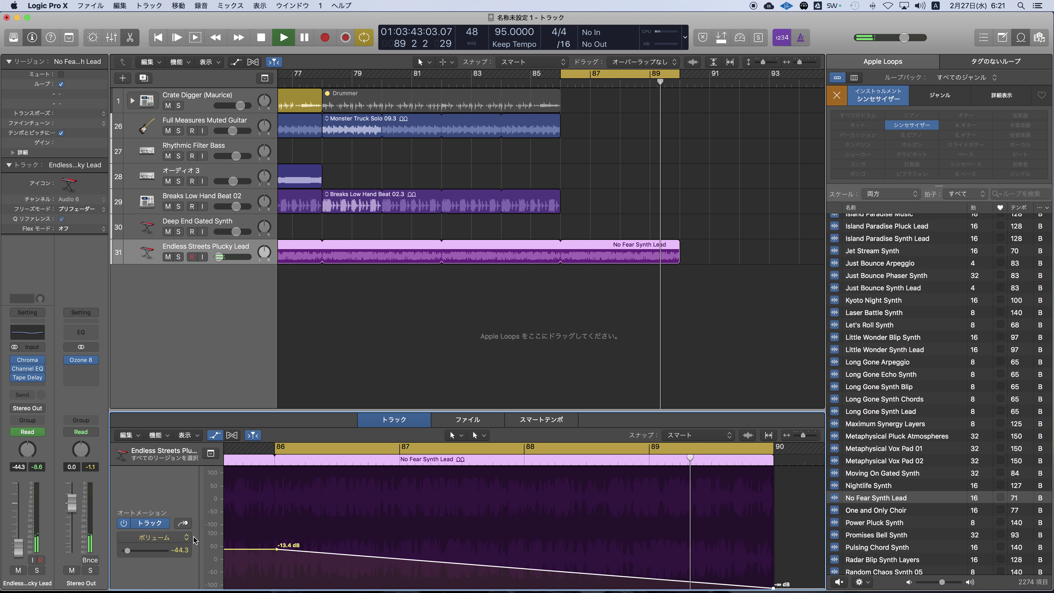
left_click(187, 538)
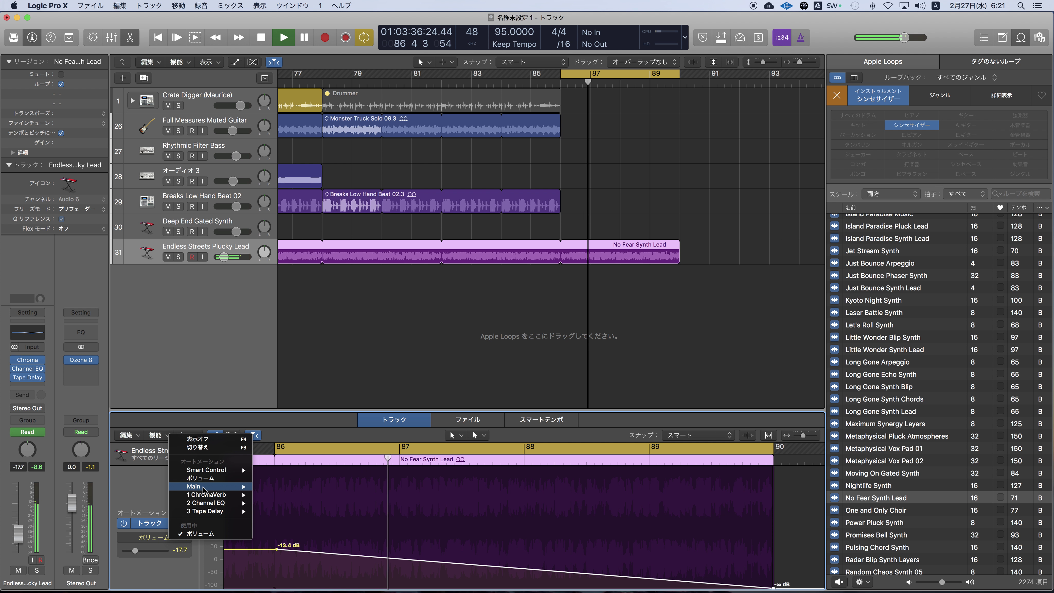
mouse_move(205, 485)
mouse_move(282, 488)
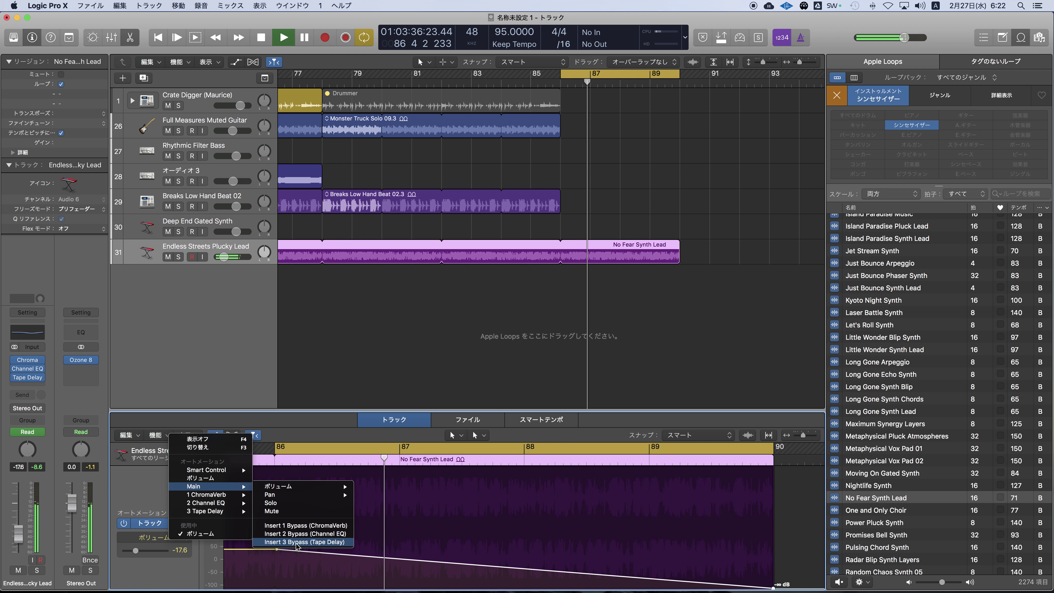
left_click(286, 542)
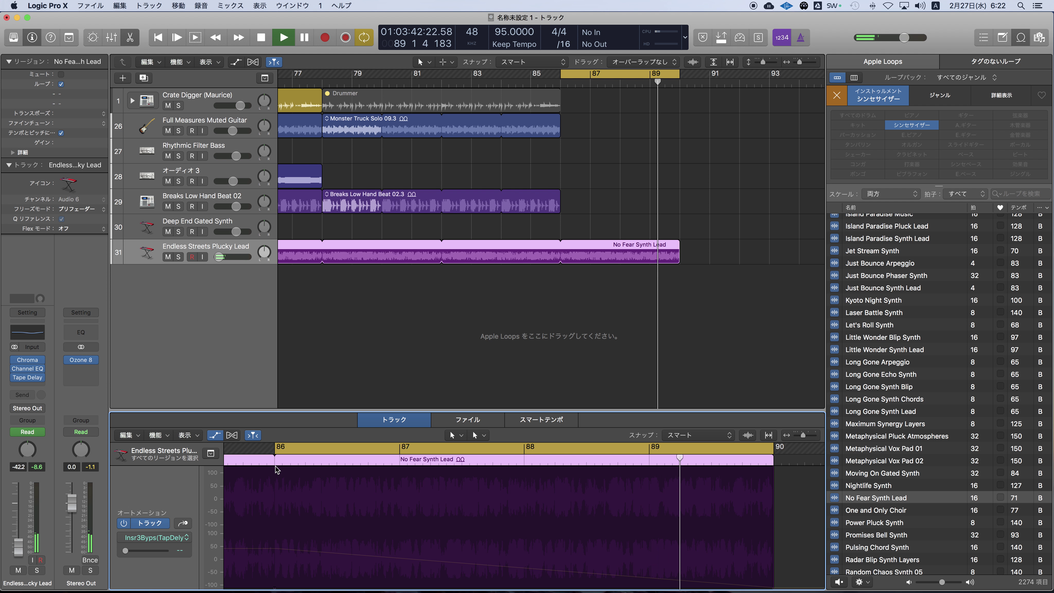
Automate the Tape Delay to stay bypassed until bar 86 and be active from there, then hide the automation.
scroll(275, 466, "right", 1)
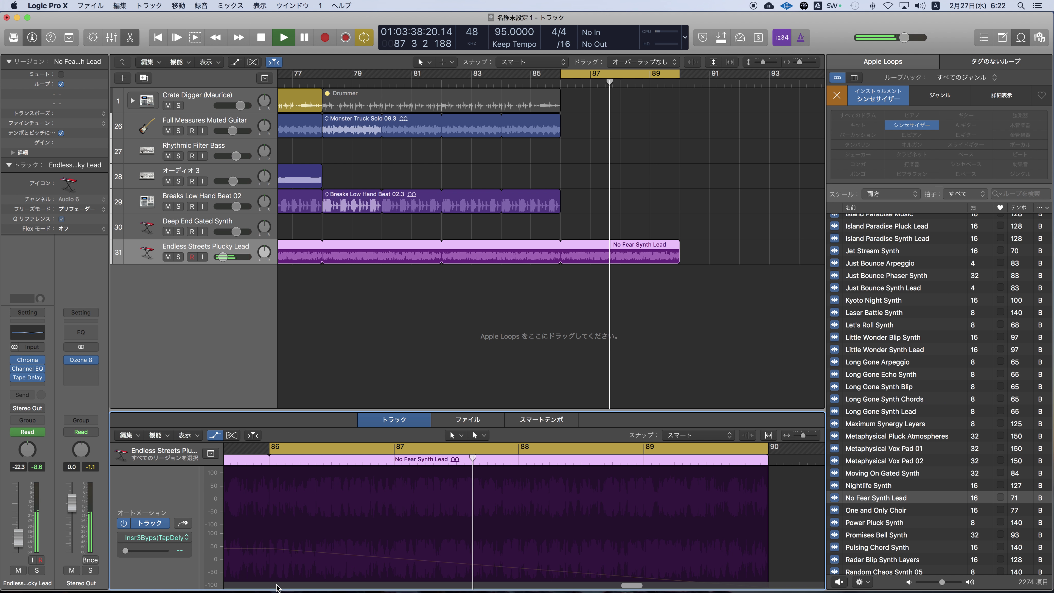
scroll(254, 516, "left", 1)
scroll(254, 517, "left", 2)
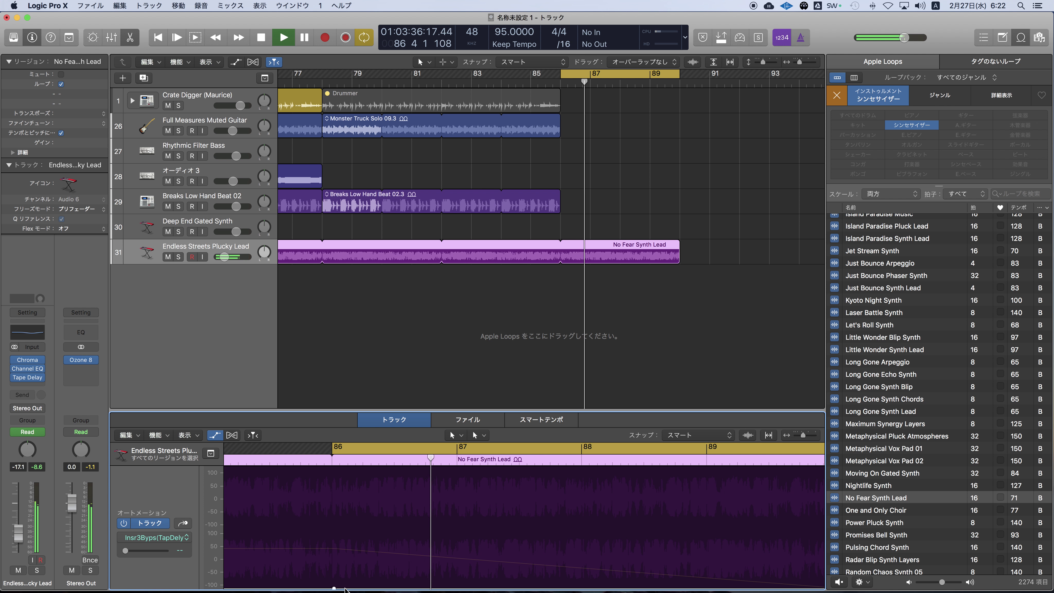
mouse_move(342, 577)
left_mouse_down()
mouse_move(347, 488)
mouse_move(343, 581)
left_mouse_up()
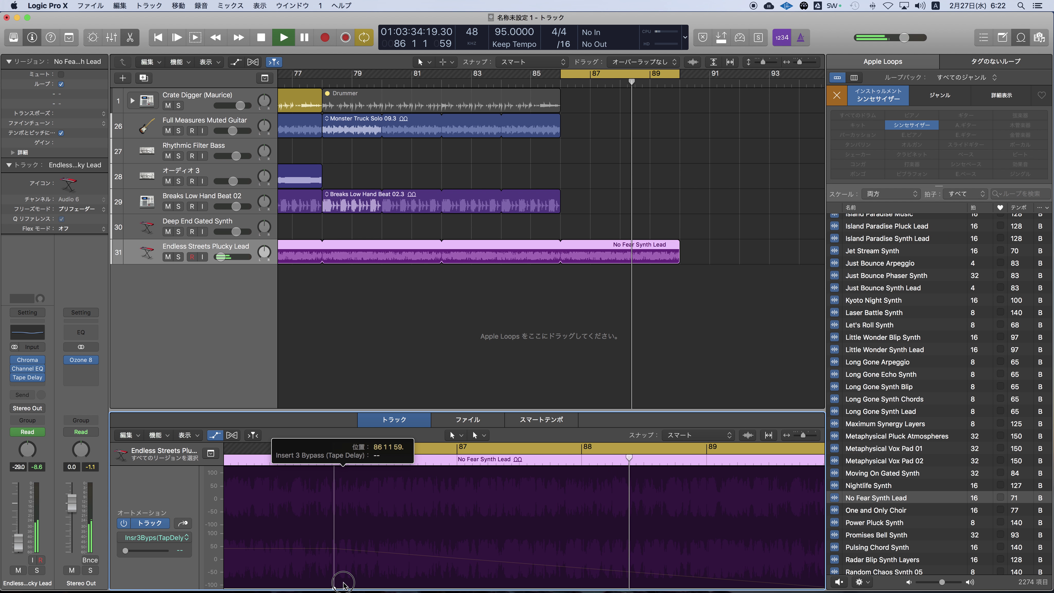
left_click_drag(315, 547, 318, 483)
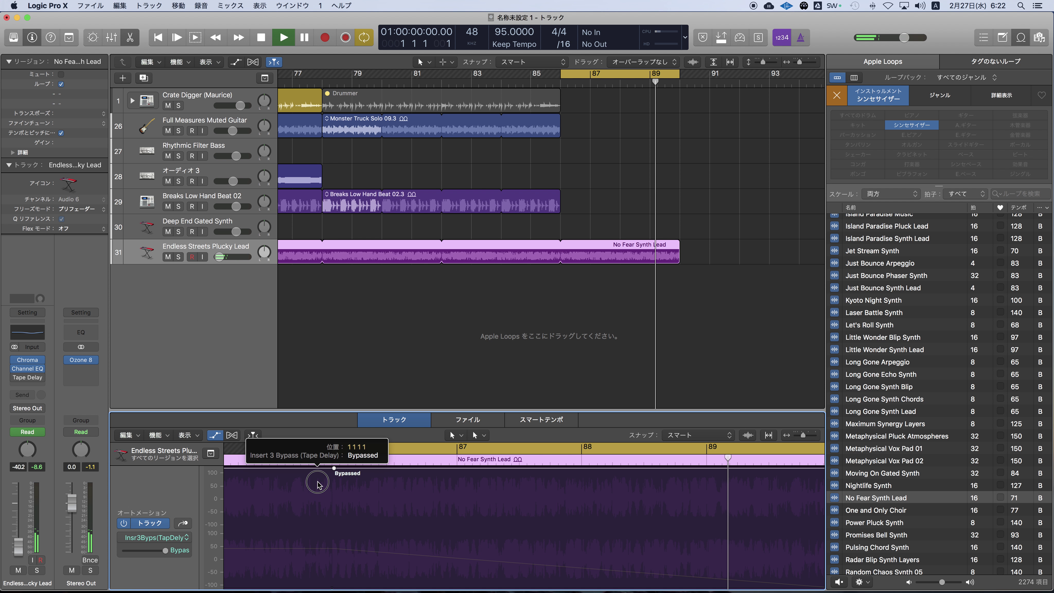
left_click_drag(401, 468, 398, 544)
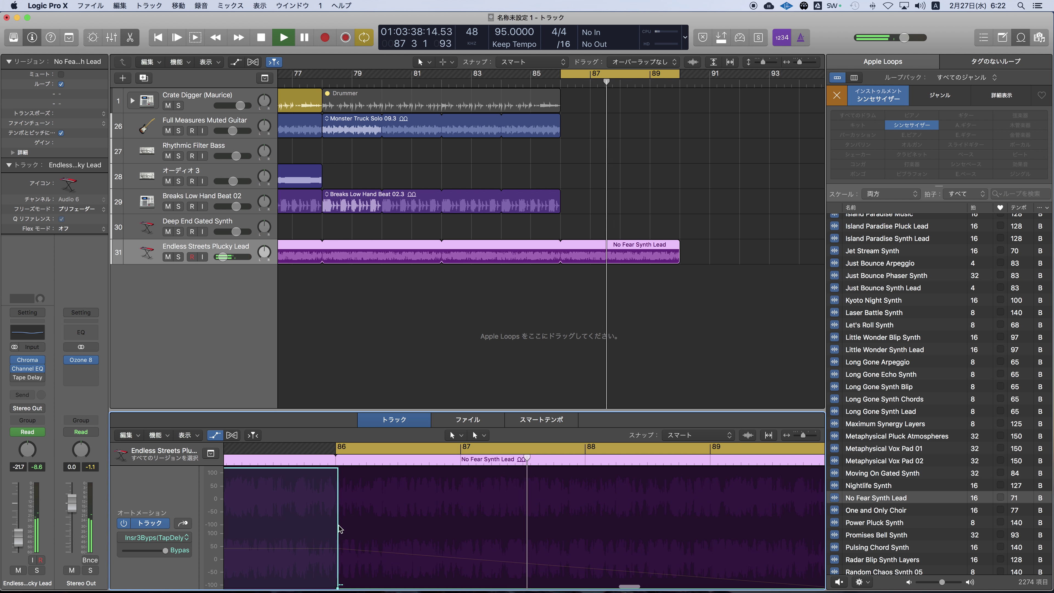
scroll(315, 490, "left", 1)
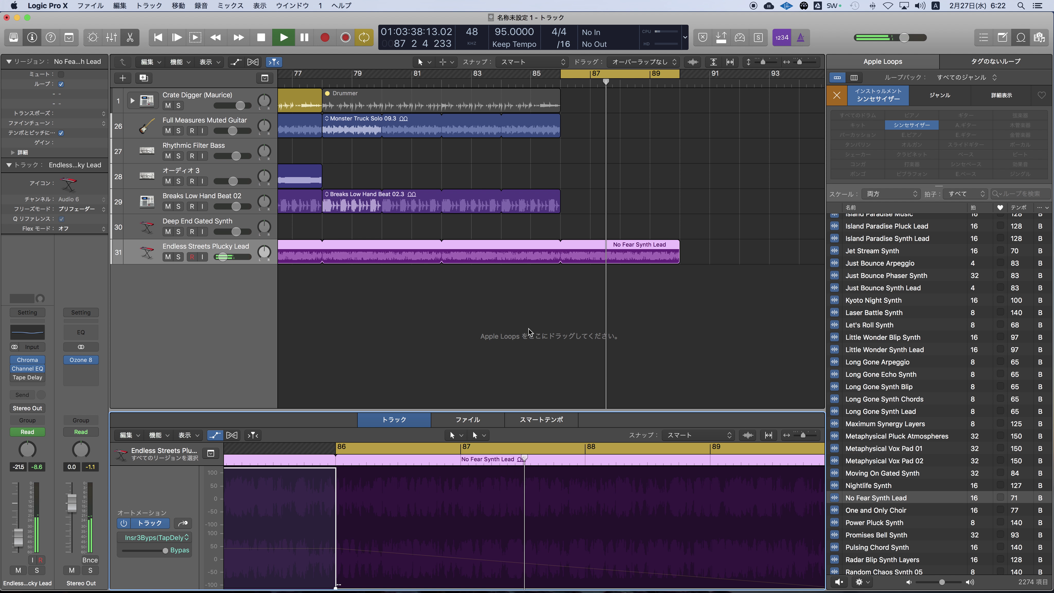
key("super+Left")
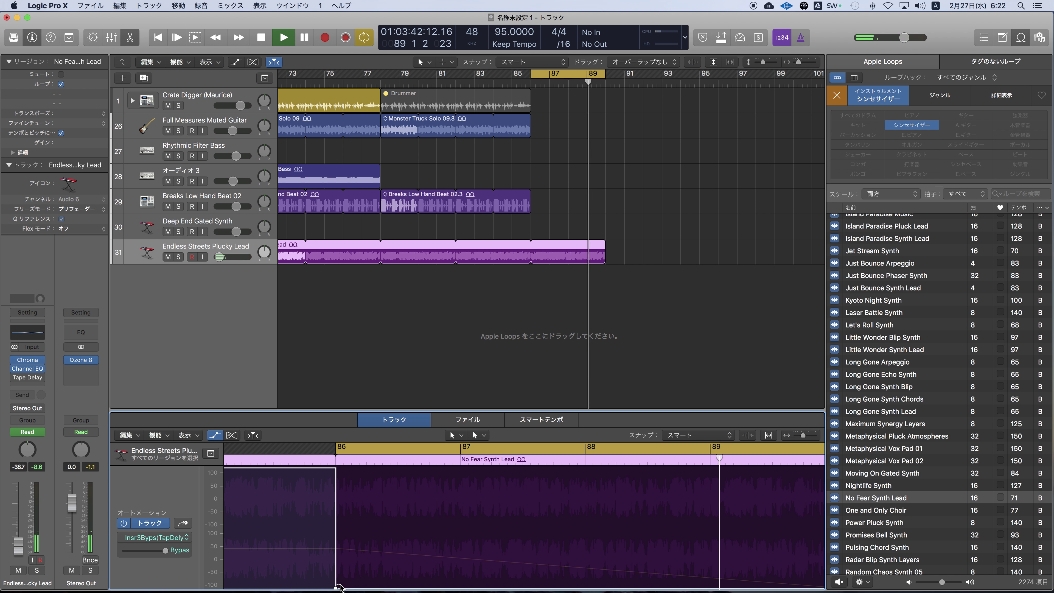
left_click(215, 435)
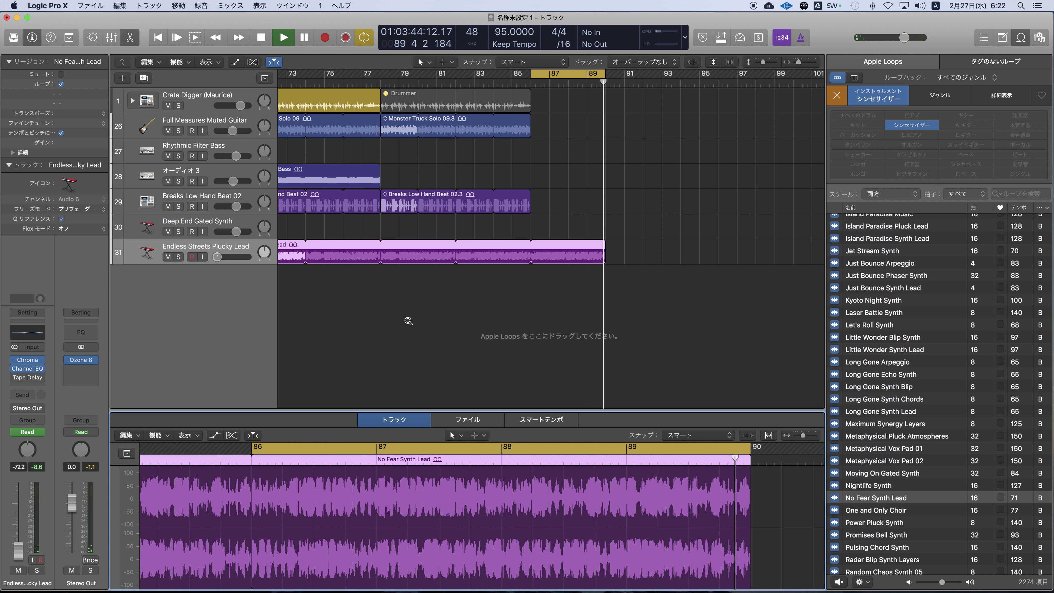
Extend the cycle range over the whole arrangement, from just before the intro to bar 91.
key("super+Left")
key("super+Left")
key("super+Left")
key("super+Left")
scroll(412, 318, "left", 3)
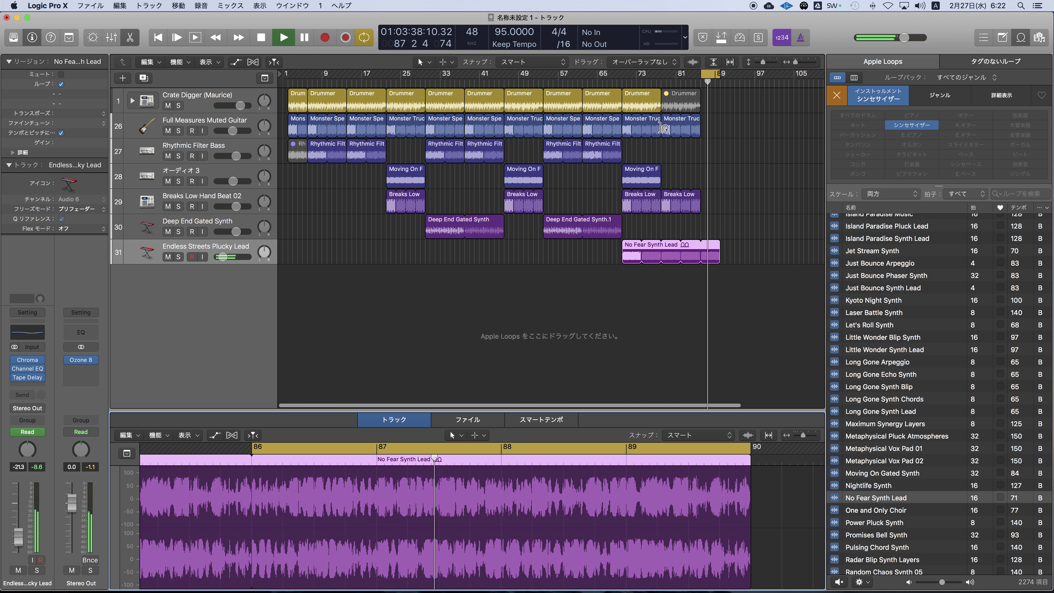
left_click(712, 75)
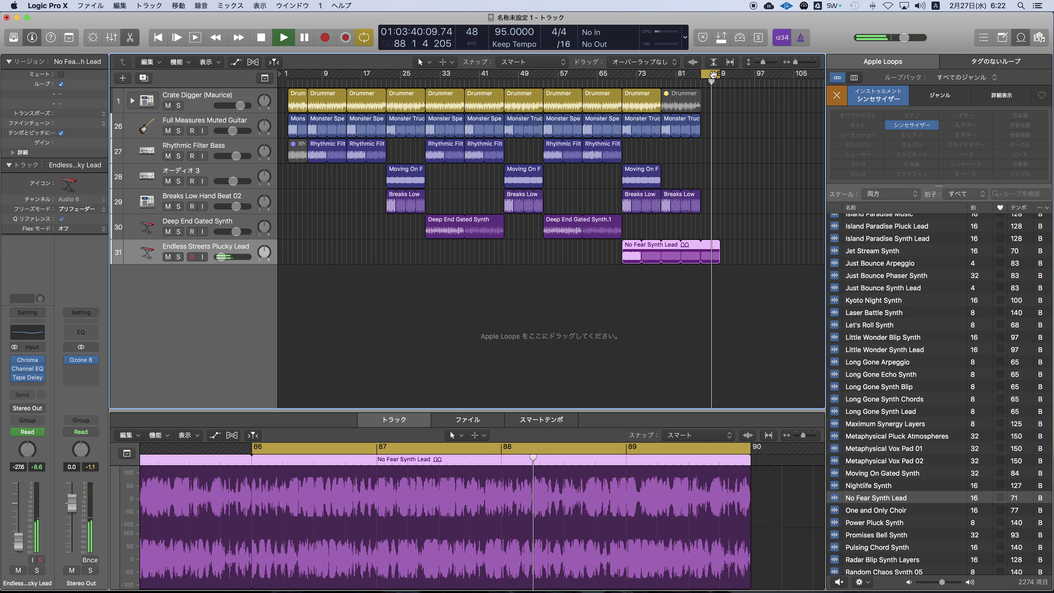
left_click_drag(713, 76, 294, 84)
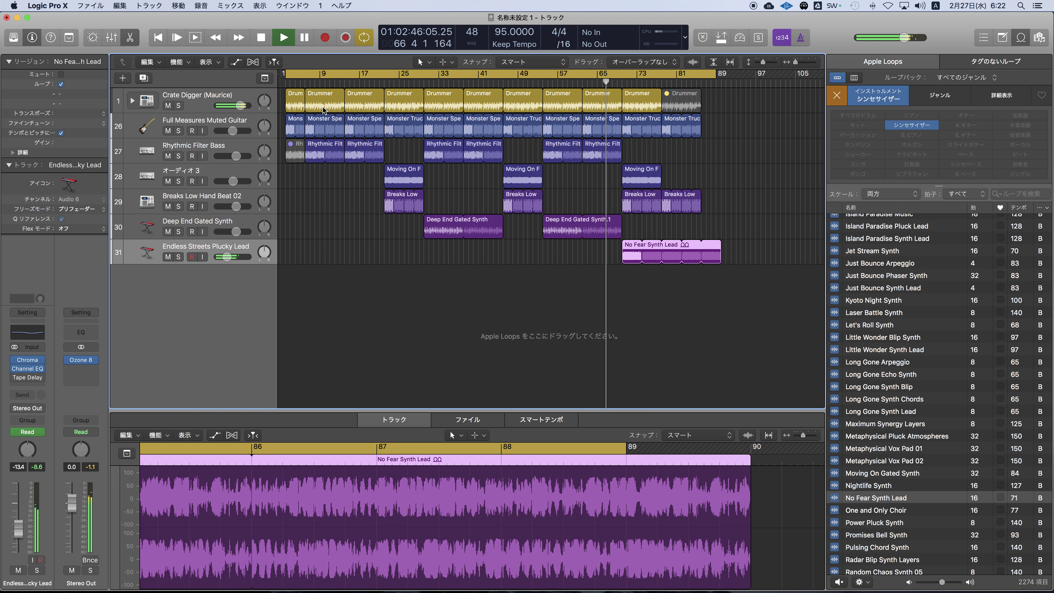
scroll(343, 110, "up", 5)
scroll(342, 110, "left", 5)
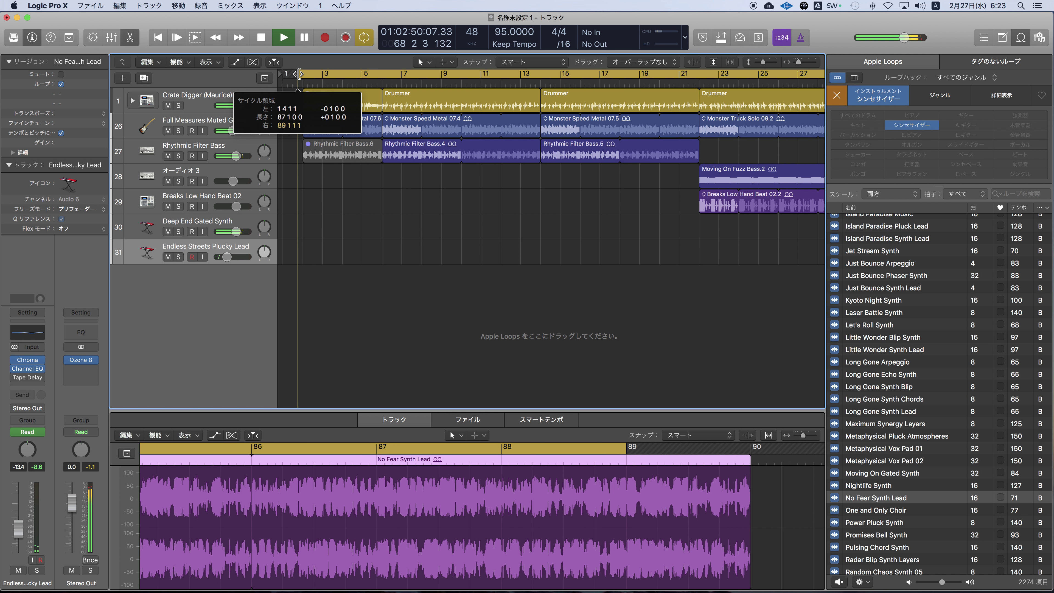
scroll(577, 80, "right", 20)
scroll(577, 80, "right", 15)
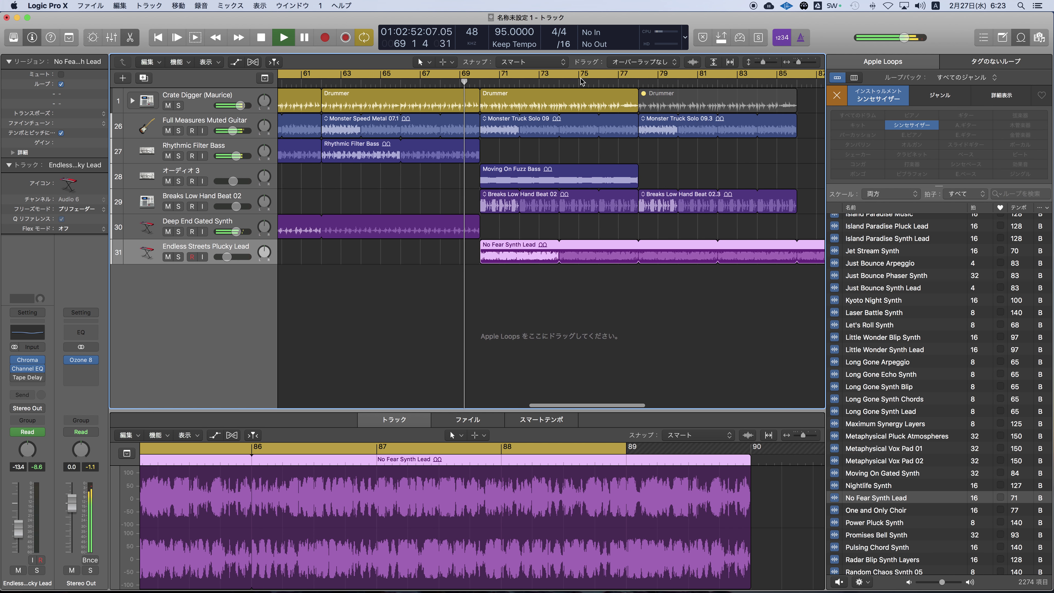
left_click_drag(655, 75, 690, 75)
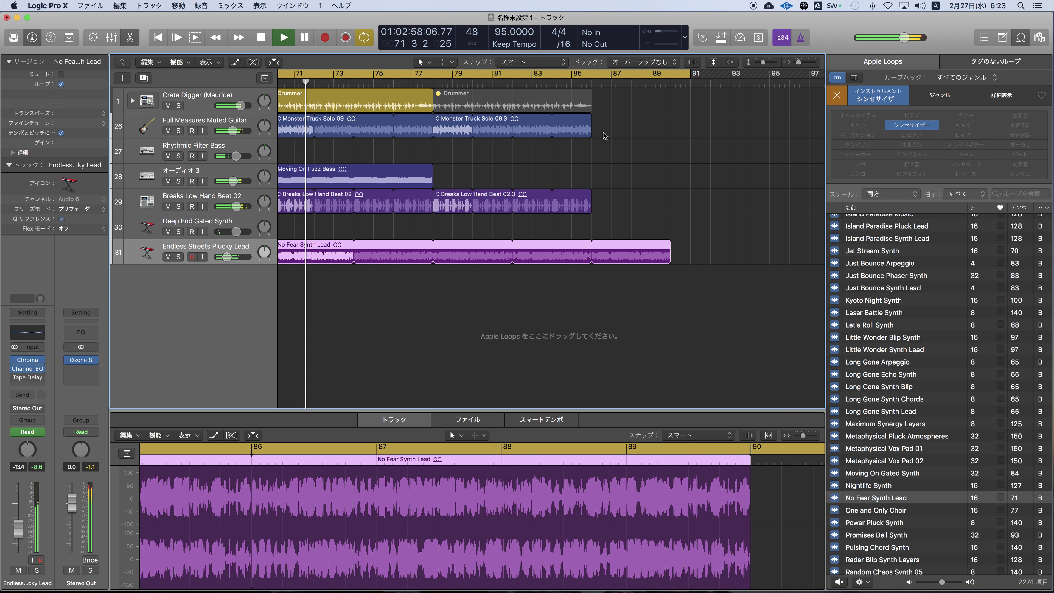
Clear the synthesizer filter in the loop browser and play the arrangement with the Deep End Gated Synth track selected.
scroll(594, 215, "down", 5)
scroll(594, 214, "left", 10)
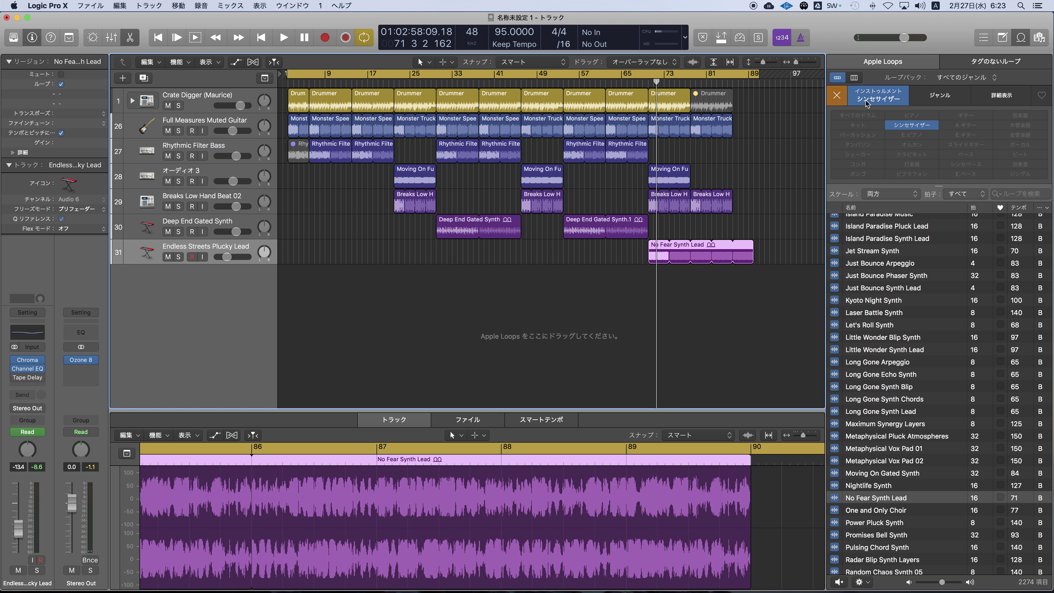
left_click(837, 99)
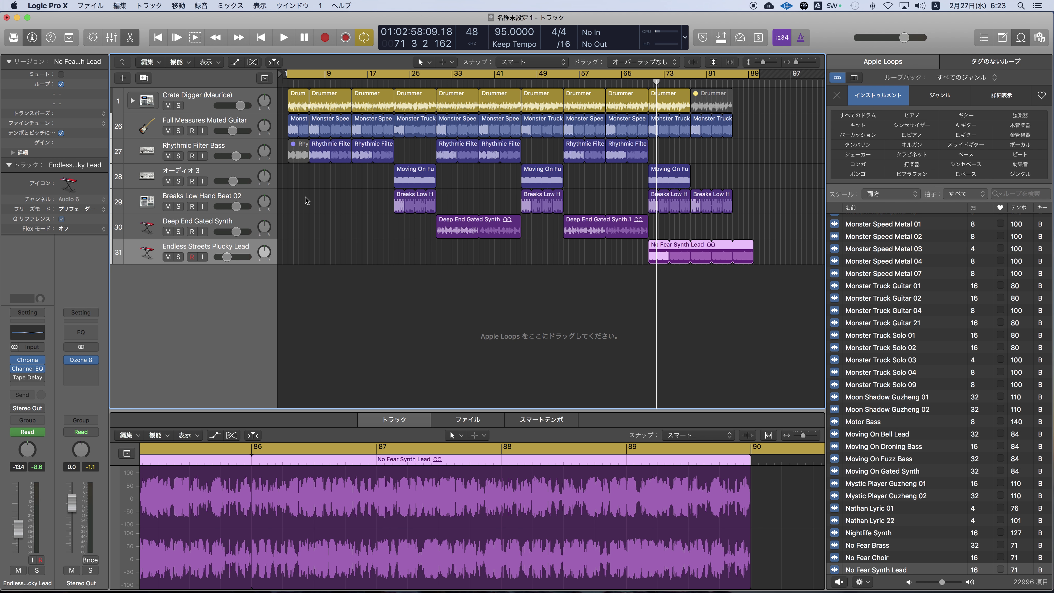
key("space")
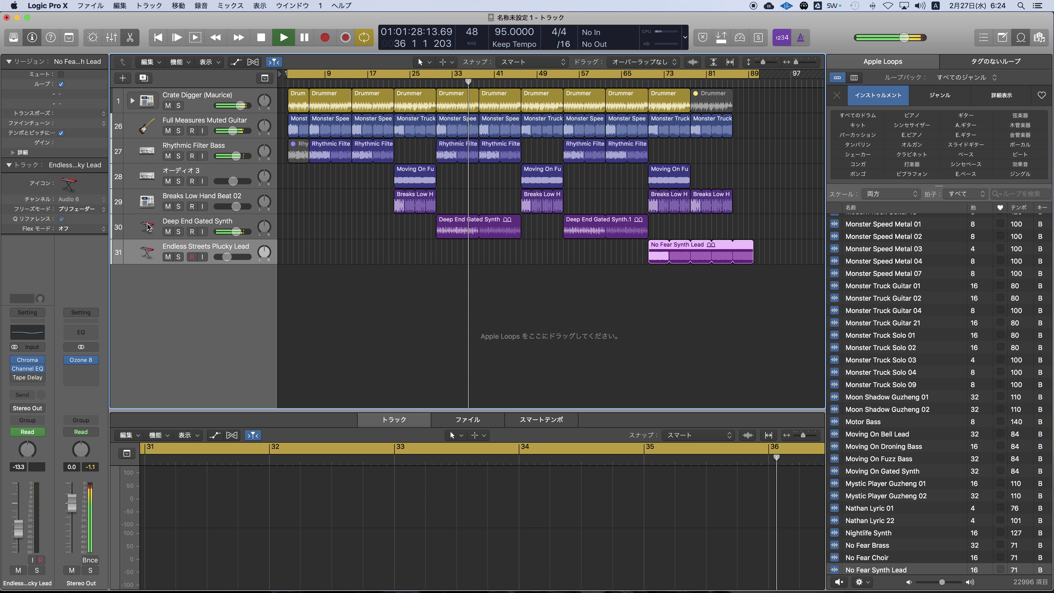
left_click(174, 224)
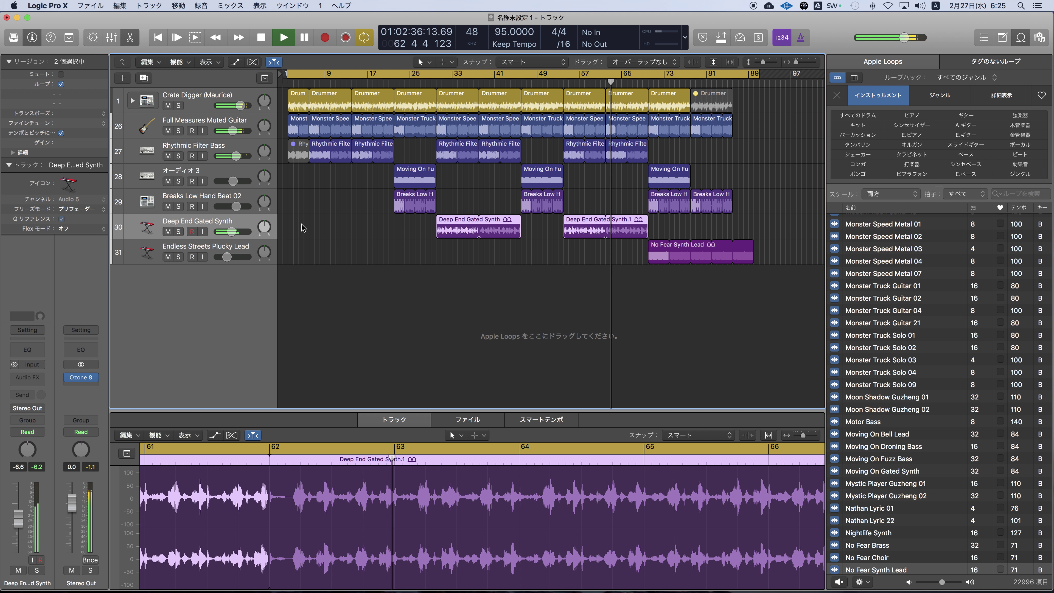
Try a mid-range cut with a Channel EQ on the Deep End Gated Synth track and remove the plug-in again.
left_click(33, 352)
left_click_drag(272, 155, 354, 189)
left_click_drag(335, 46, 502, 326)
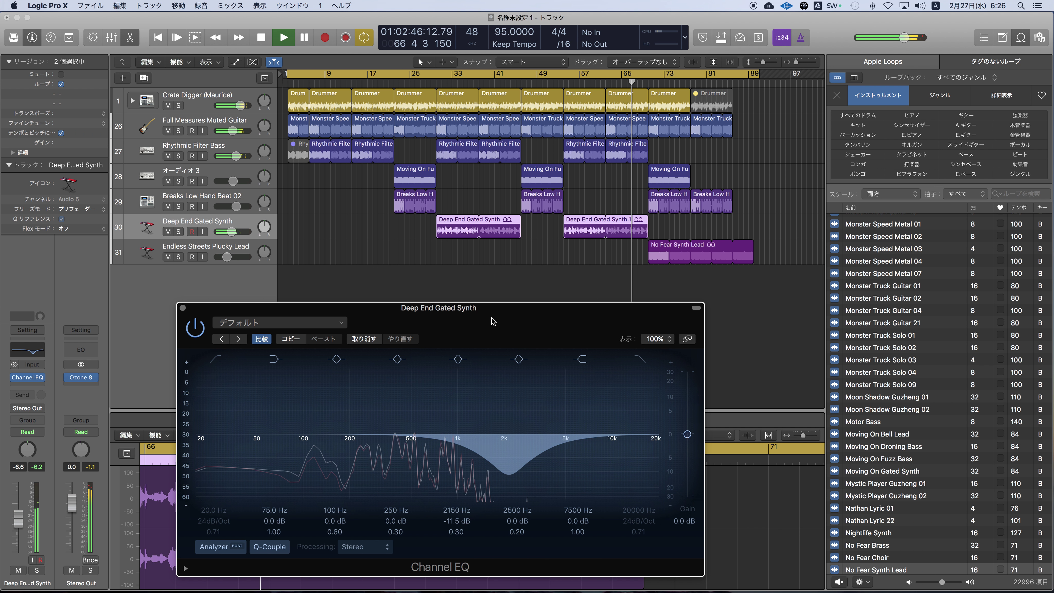
left_click_drag(509, 474, 472, 438)
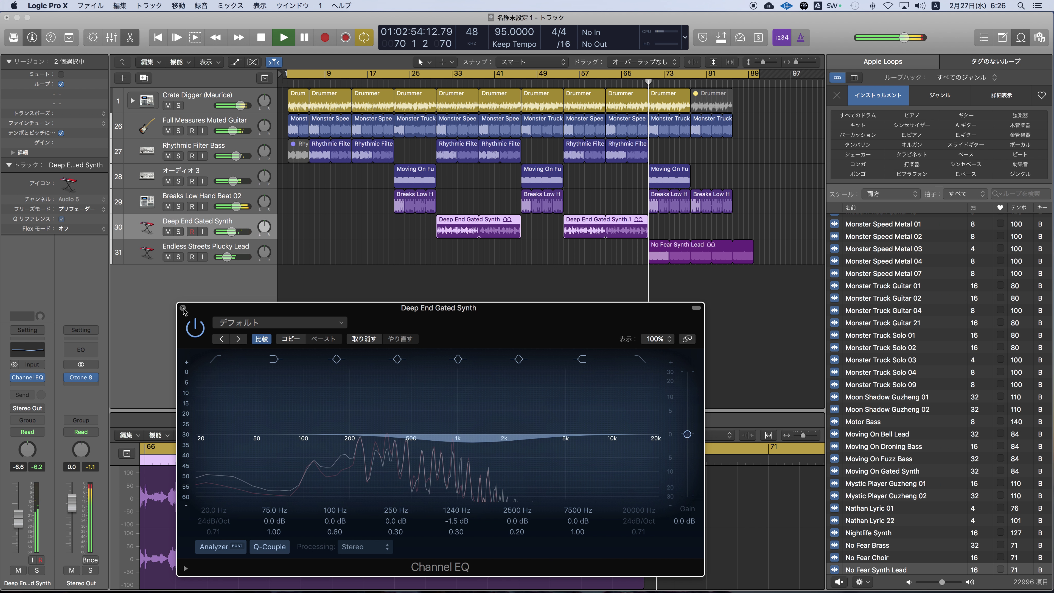
left_click(183, 308)
left_click(41, 377)
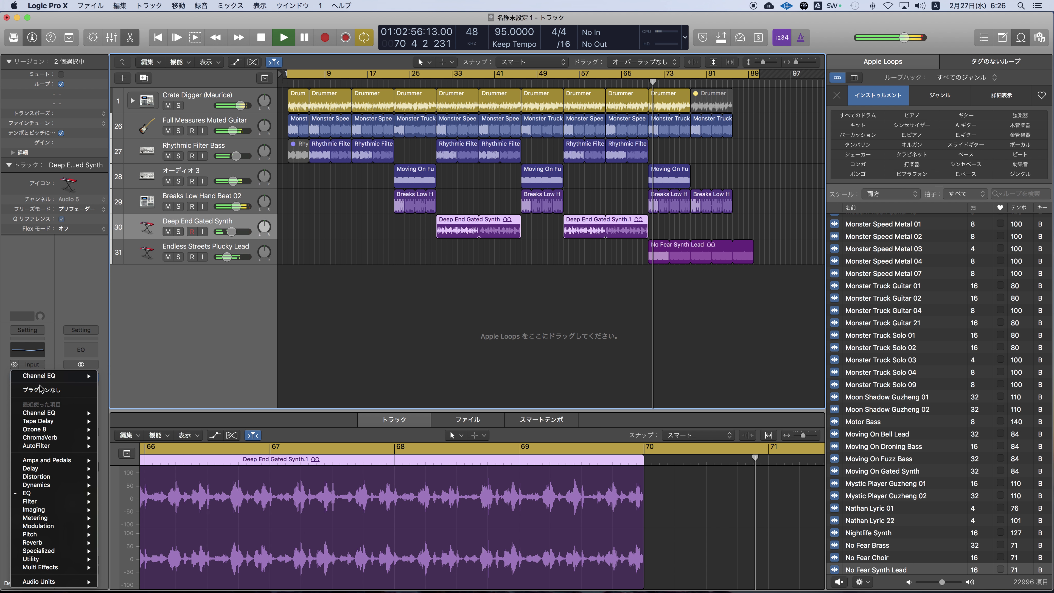
left_click(41, 389)
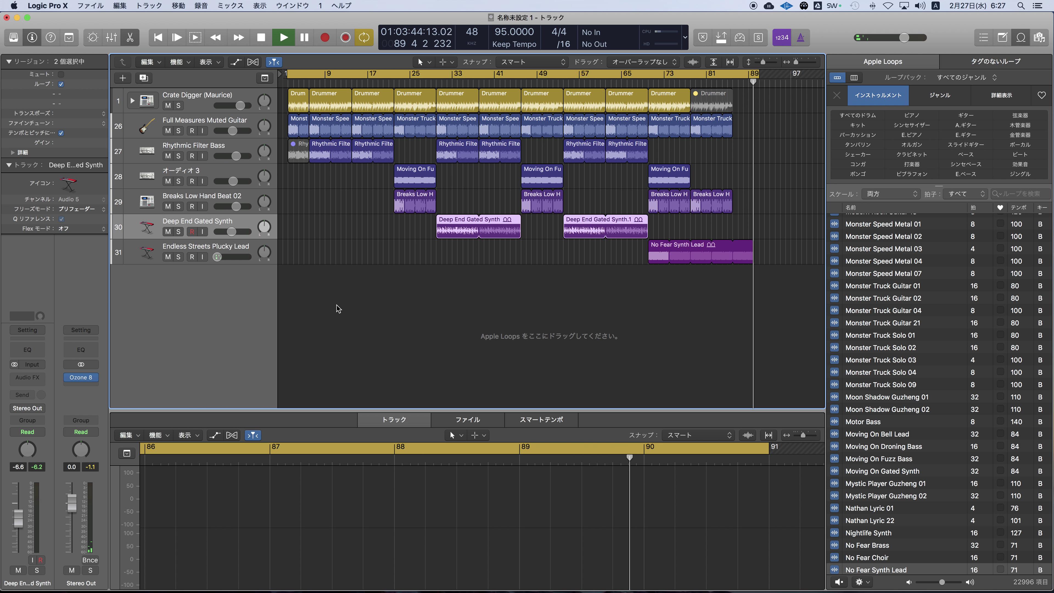
Stop playback and filter the loop browser by the beat (ビート) instrument category.
left_click(260, 38)
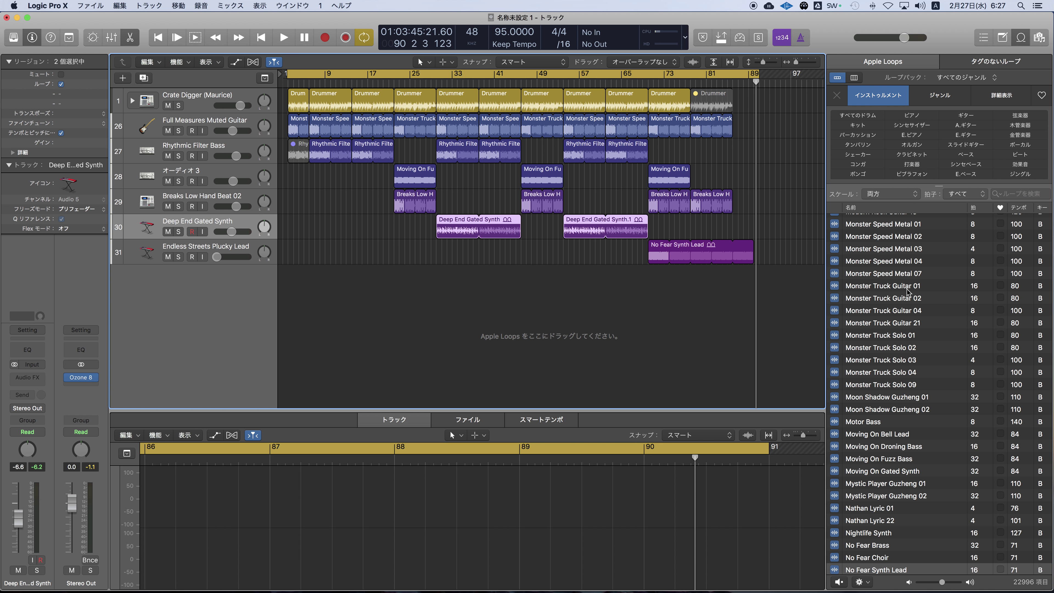
scroll(907, 290, "up", 20)
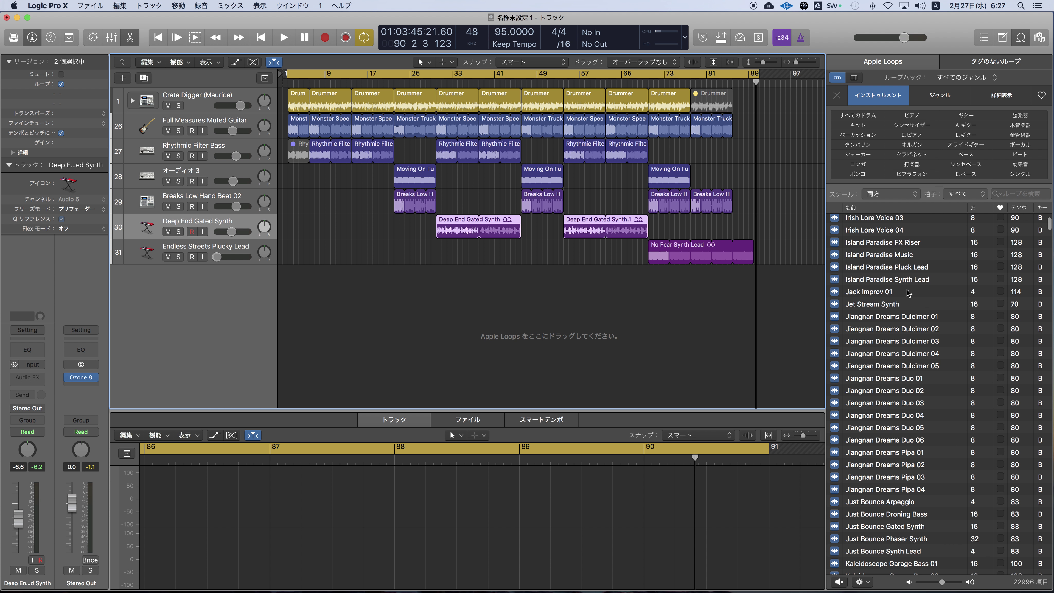
left_click(1019, 155)
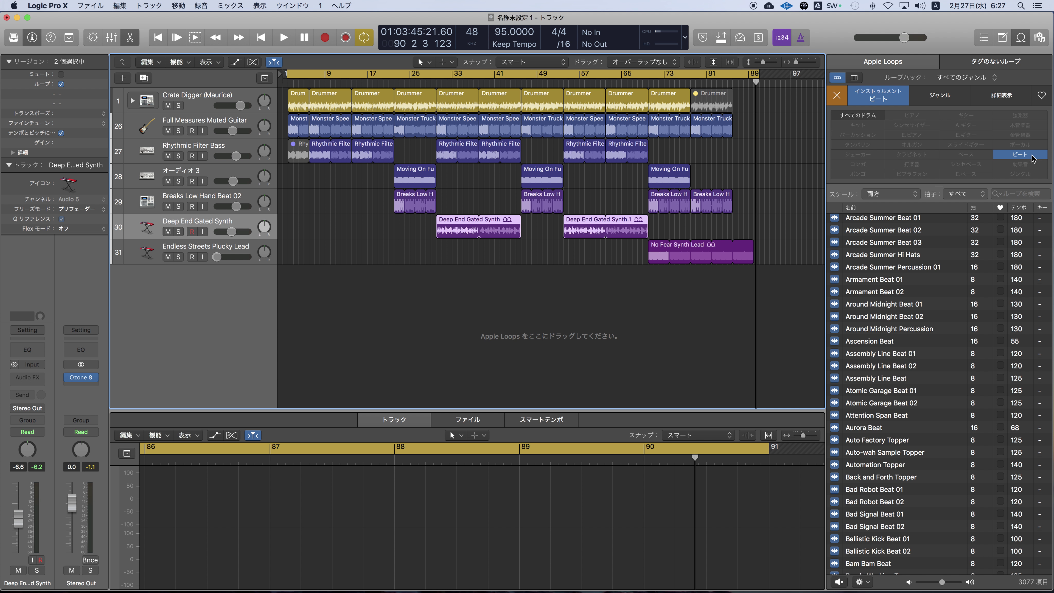
Audition beat loops including Atomic Garage Beat 01 and 02, Aurora Beat, Beatbox 01 and Beyond Deep Beat.
left_click(877, 390)
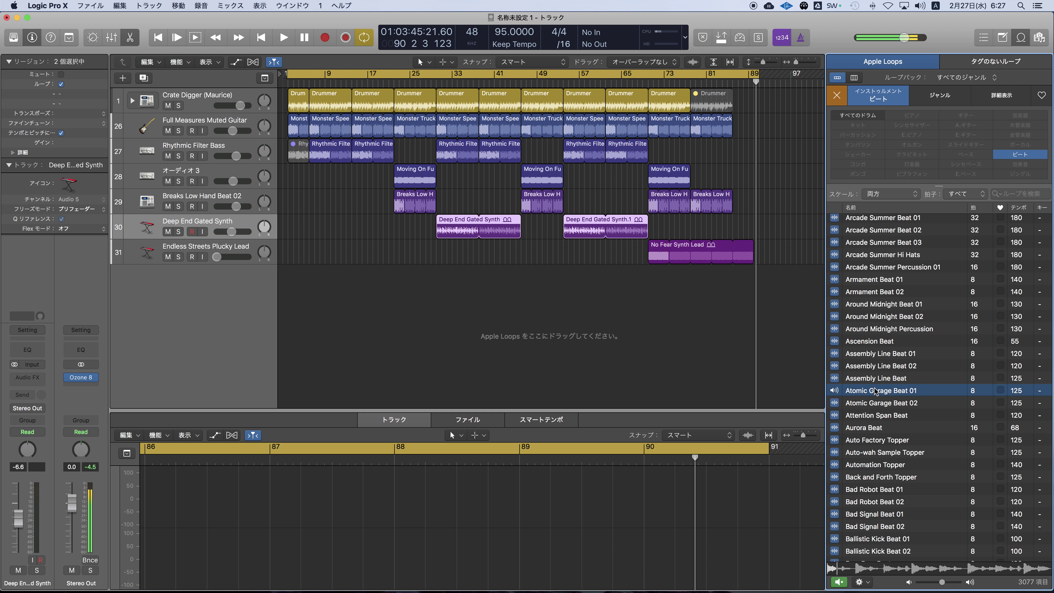
left_click(864, 406)
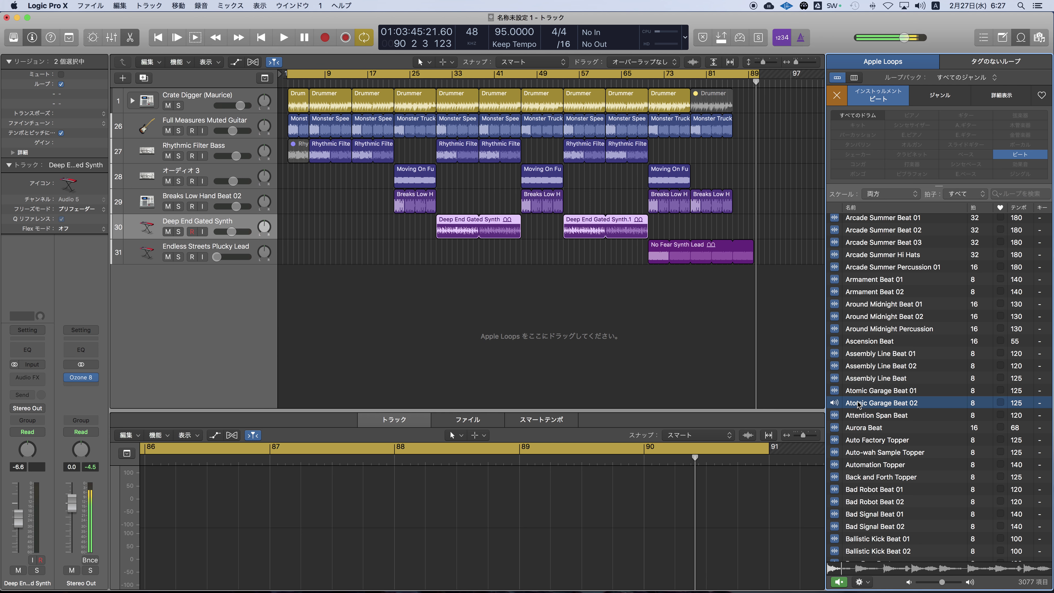
scroll(858, 409, "up", 1)
left_click(865, 458)
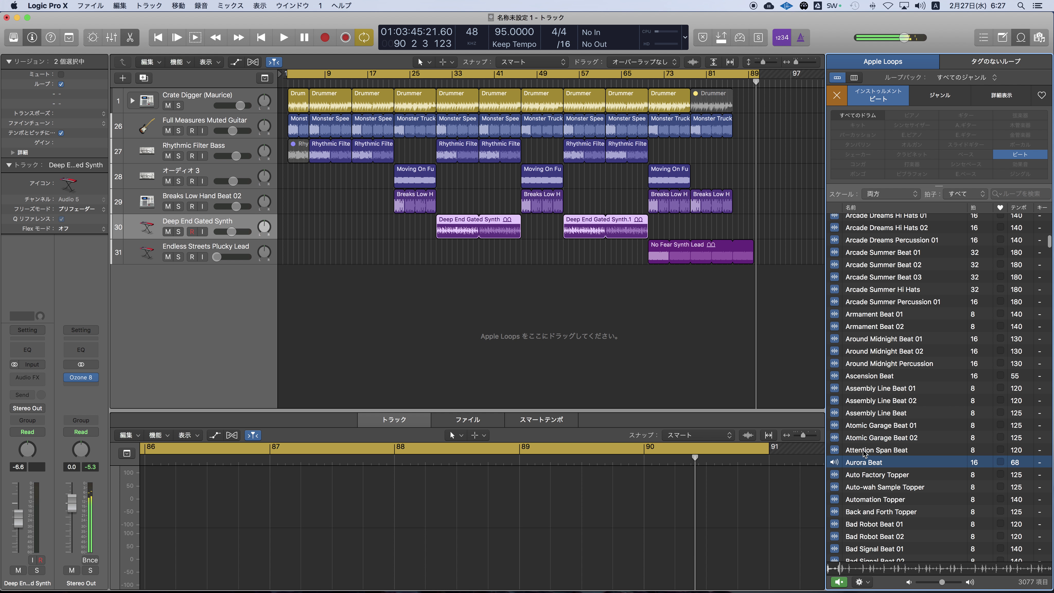
scroll(868, 463, "down", 5)
left_click(864, 480)
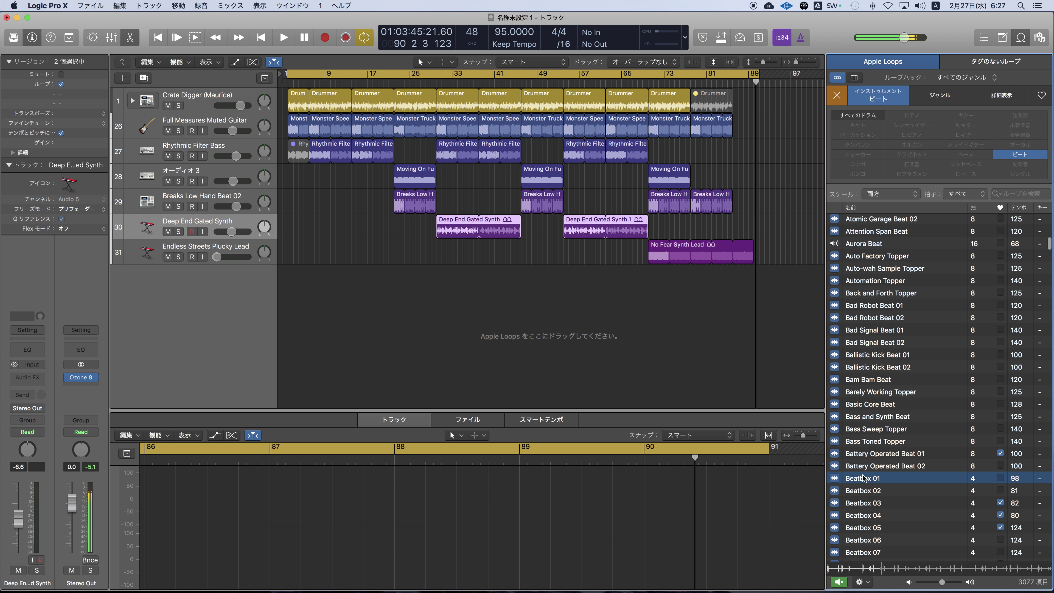
scroll(865, 477, "down", 10)
left_click(865, 471)
scroll(865, 474, "down", 2)
left_click(865, 471)
scroll(864, 474, "down", 1)
left_click(865, 471)
scroll(865, 474, "down", 6)
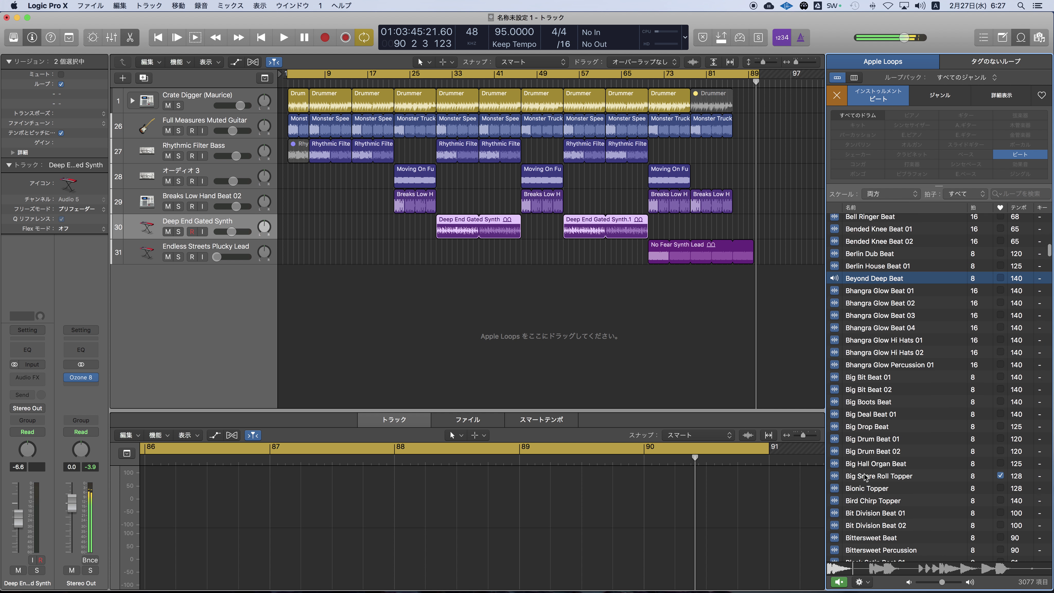
Audition the Big Drum Beat 02, Bittersweet Beat, Black Satin Beat 01 and Black Satin Beat 02 loops.
left_click(883, 410)
scroll(878, 444, "down", 1)
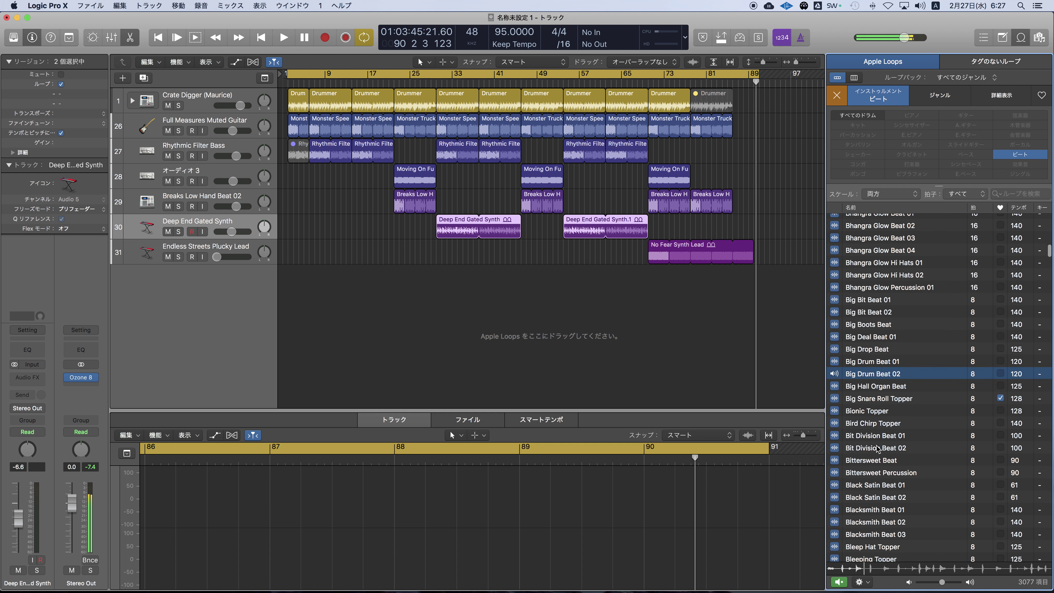
left_click(870, 459)
left_click(868, 485)
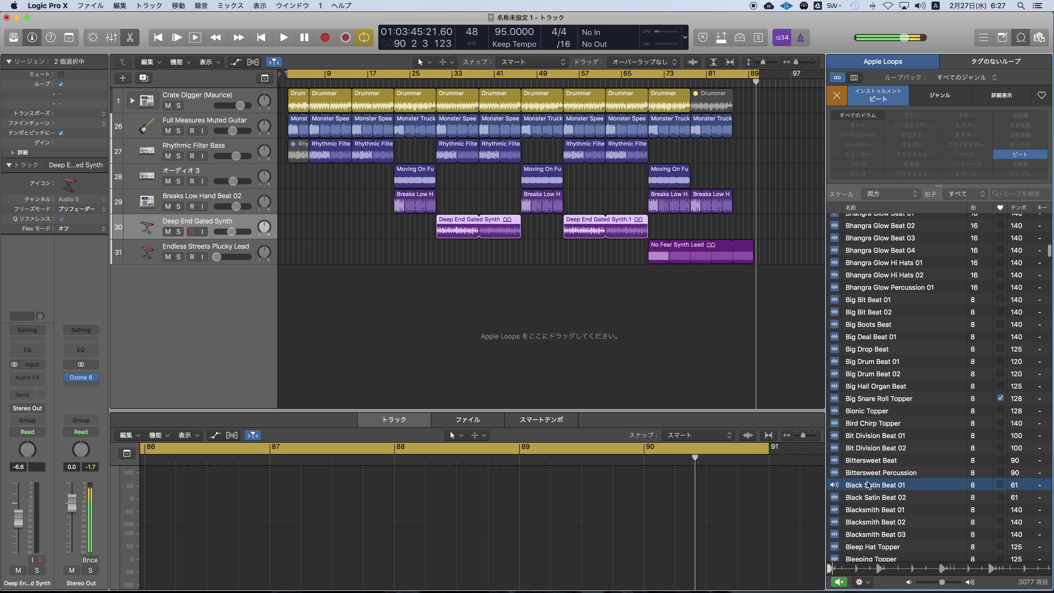
left_click(867, 498)
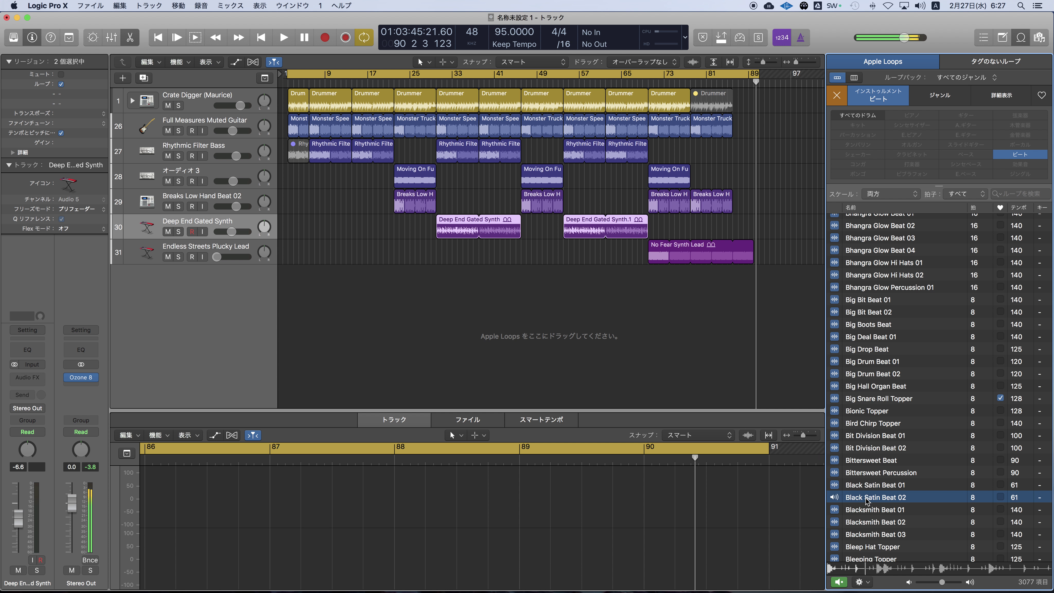
Place Black Satin Beat 01 at bar 30 on the Breaks Low Hand Beat 02 track and loop it up to bar 46.
left_click(866, 485)
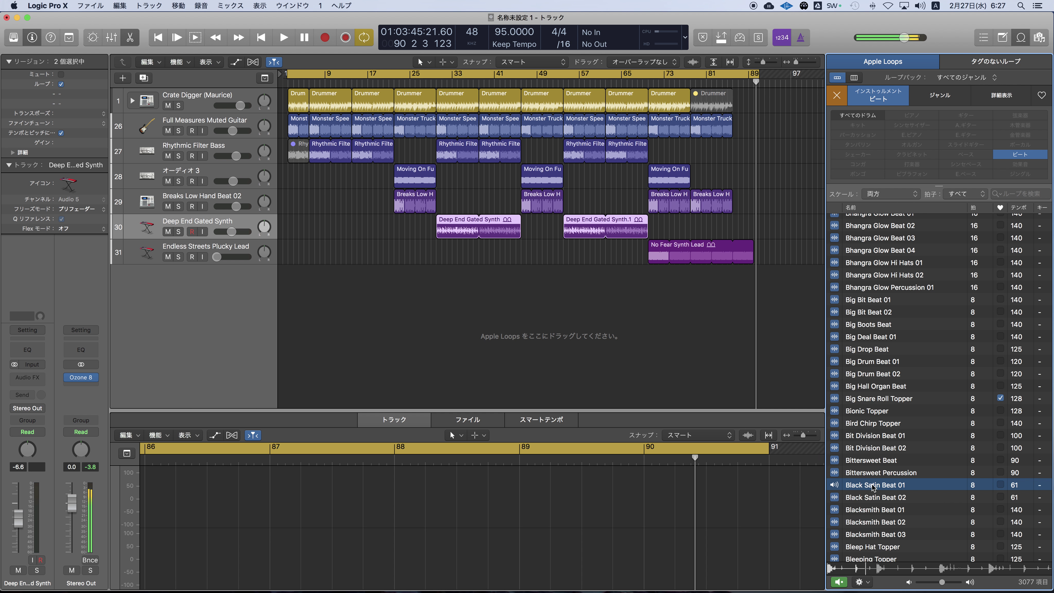
left_click(873, 486)
left_click_drag(880, 486, 448, 207)
scroll(440, 205, "up", 5)
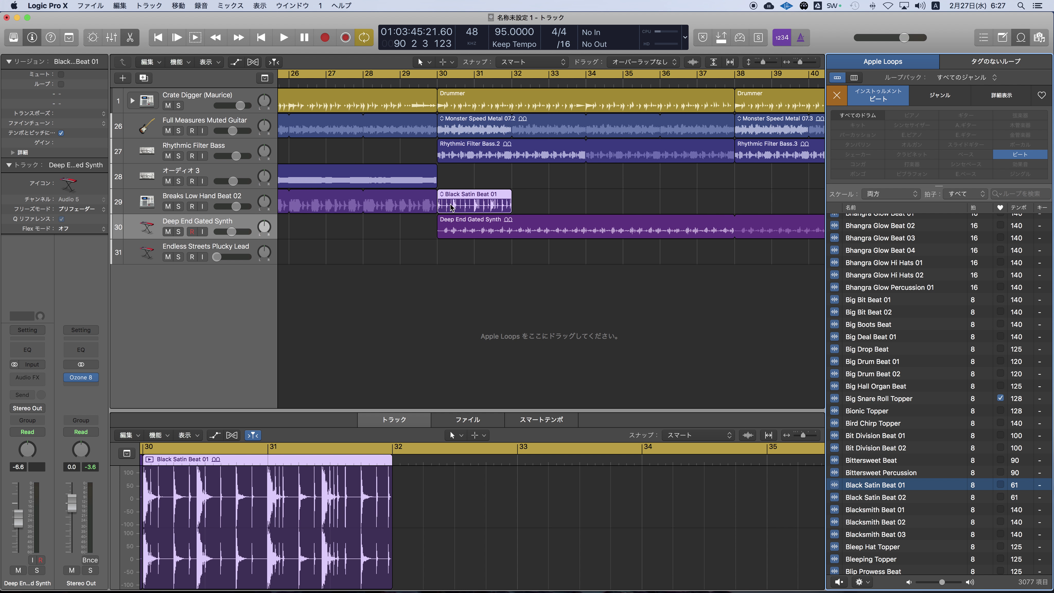
scroll(527, 199, "down", 5)
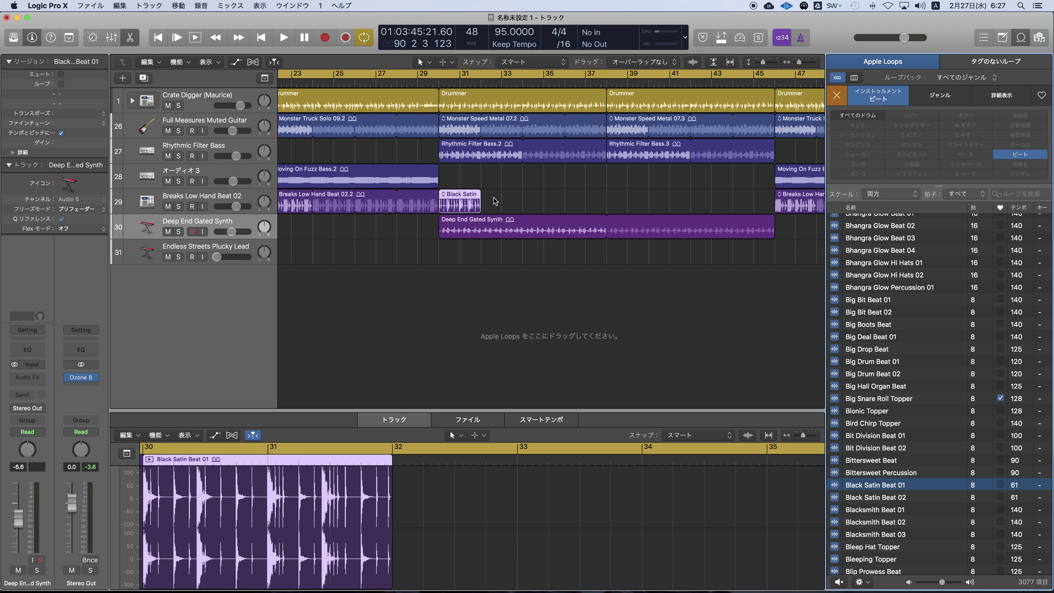
left_click_drag(481, 194, 774, 195)
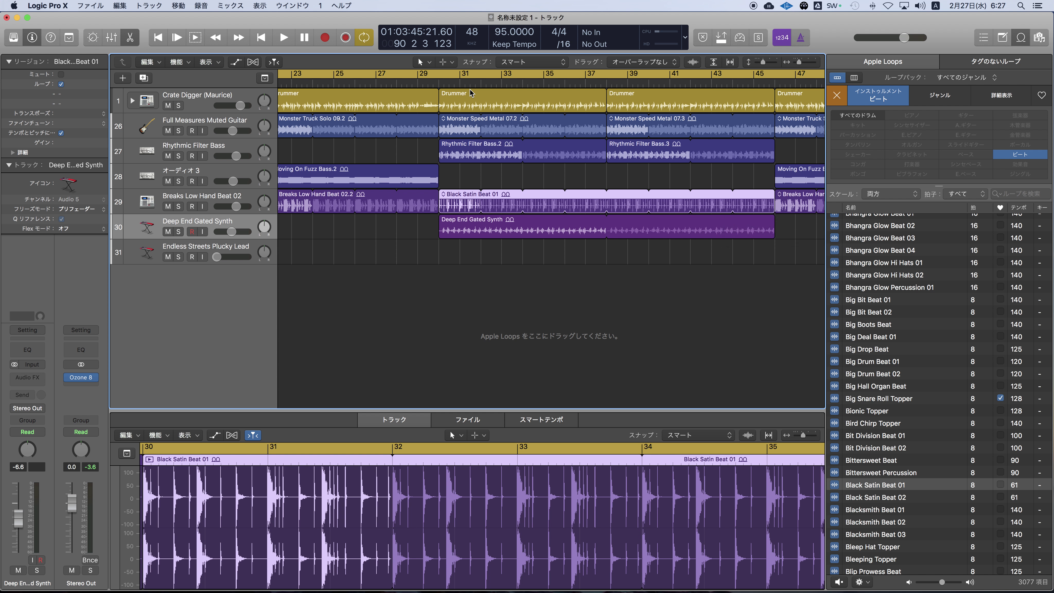
Play from bar 28 and copy the looped Black Satin Beat 01 region to bar 54 on the same track.
left_click(397, 83)
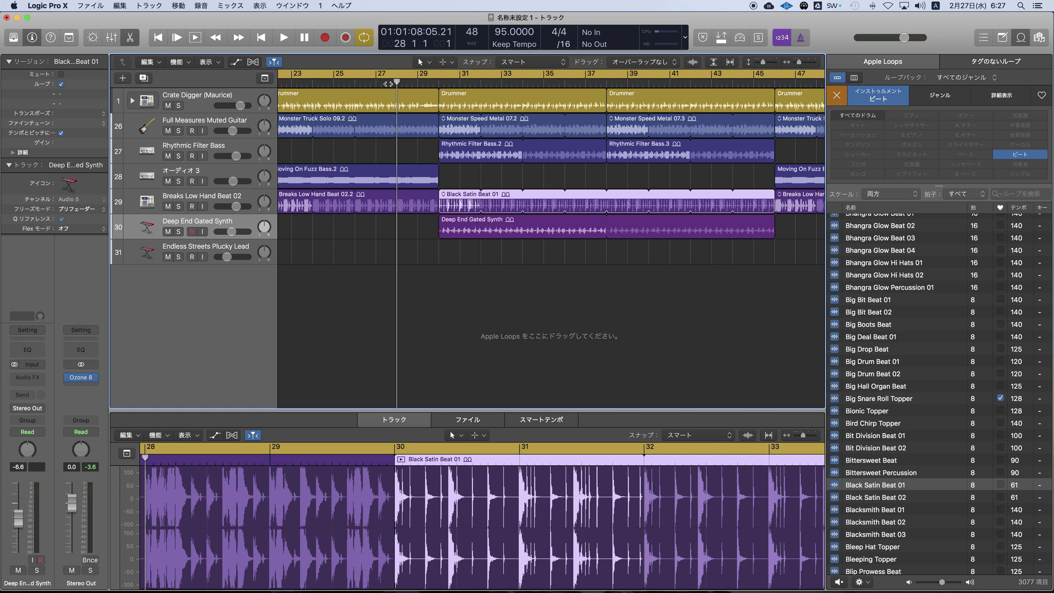
key("space")
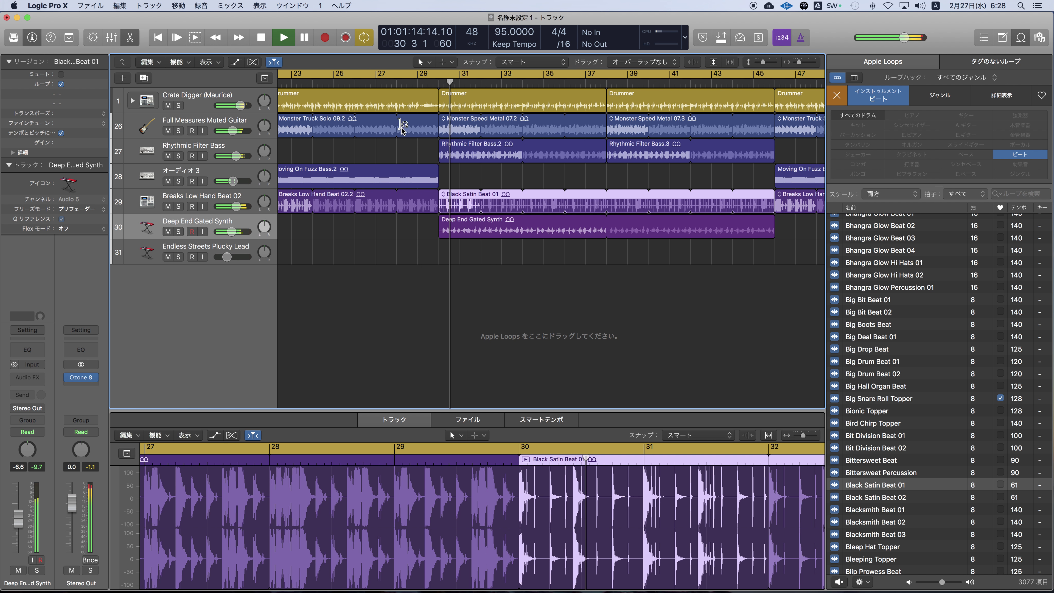
key("super+Left")
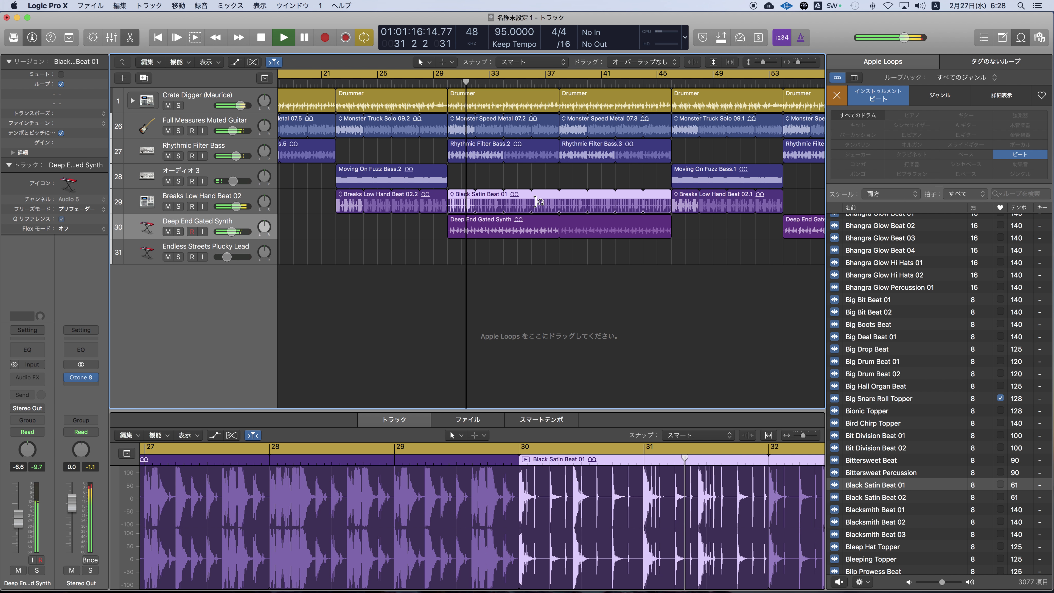
key("super+Left")
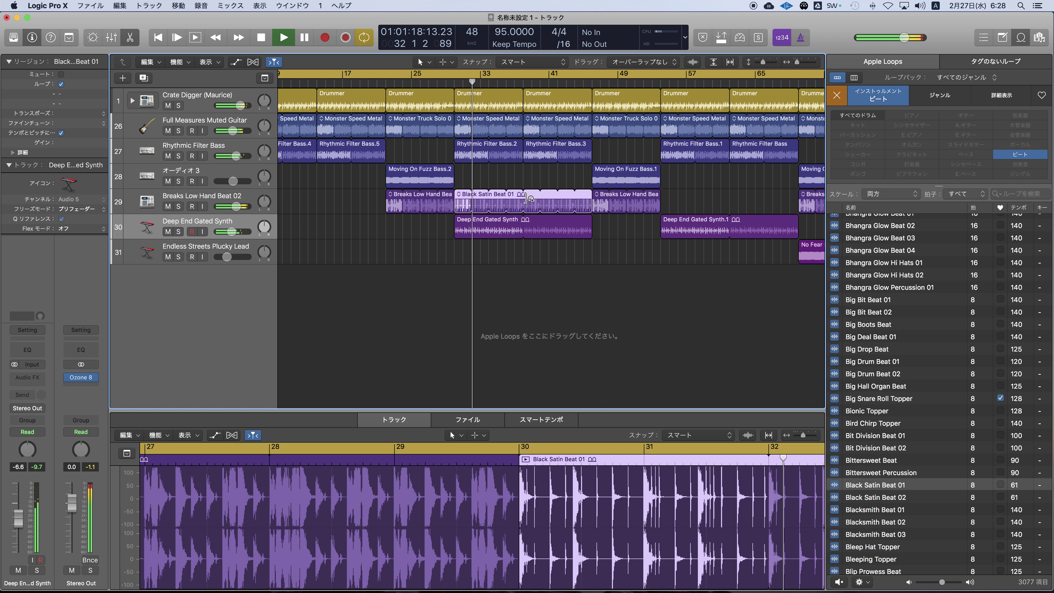
scroll(460, 203, "down", 3)
left_click_drag(461, 204, 631, 198)
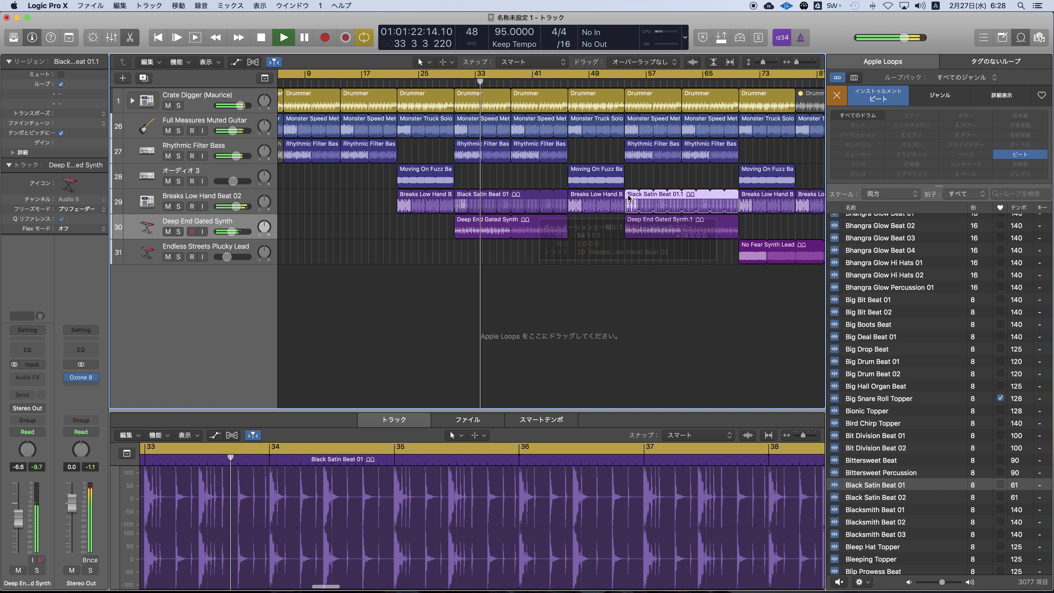
Duplicate the Breaks Low Hand Beat 02 track as an empty track and move both Black Satin Beat regions onto it.
left_click(185, 204)
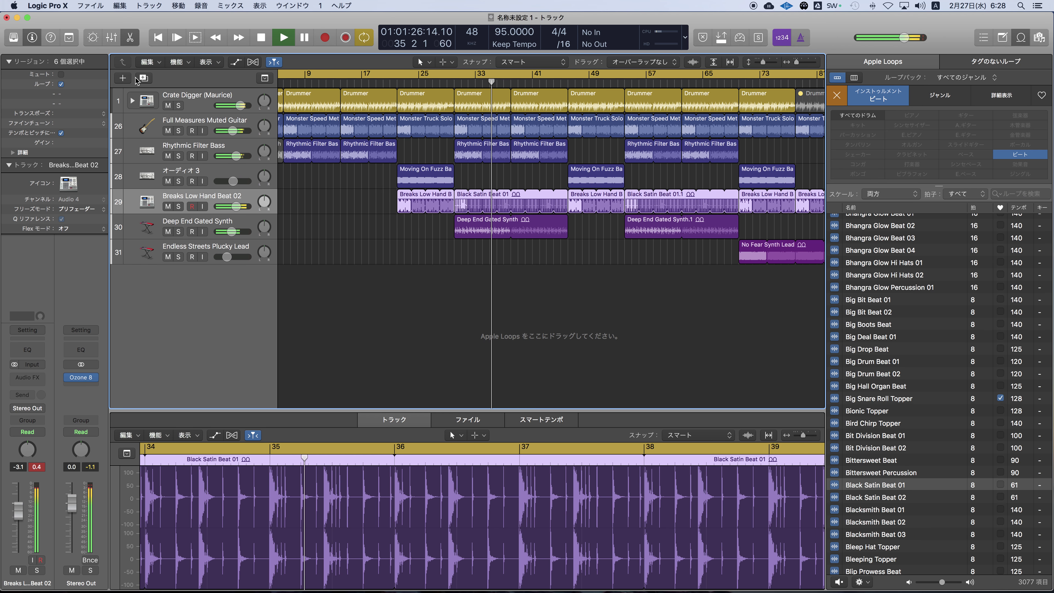
left_click(143, 77)
left_click_drag(466, 199, 465, 224)
left_click_drag(650, 212, 650, 226)
scroll(630, 218, "left", 5)
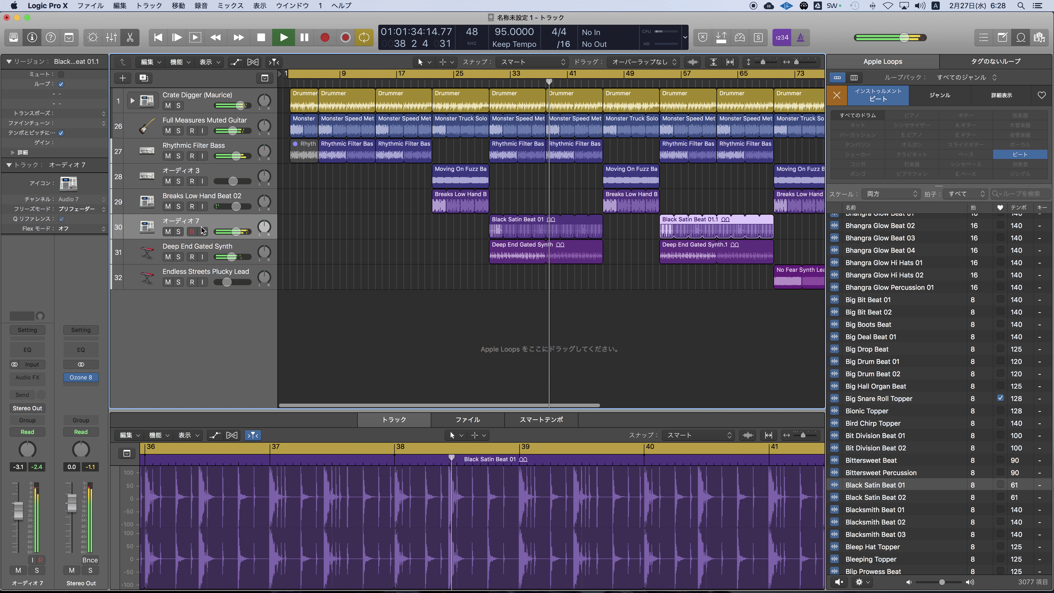
Add a Channel EQ to the new Black Satin Beat track with a boost of about 3.5 dB at 95 Hz and close its window.
left_click(492, 222, "shift")
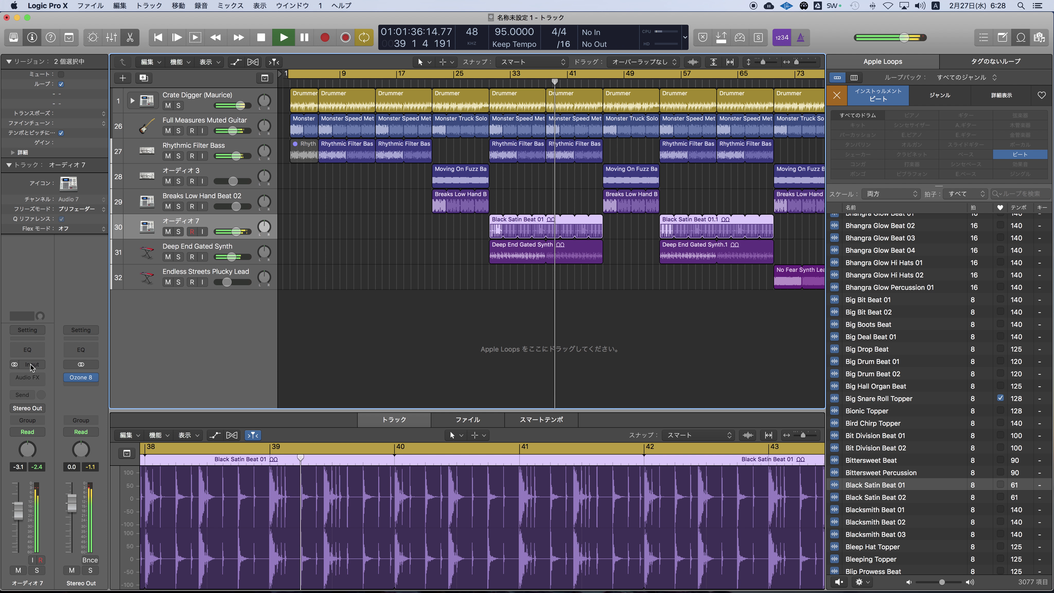
left_click(27, 350)
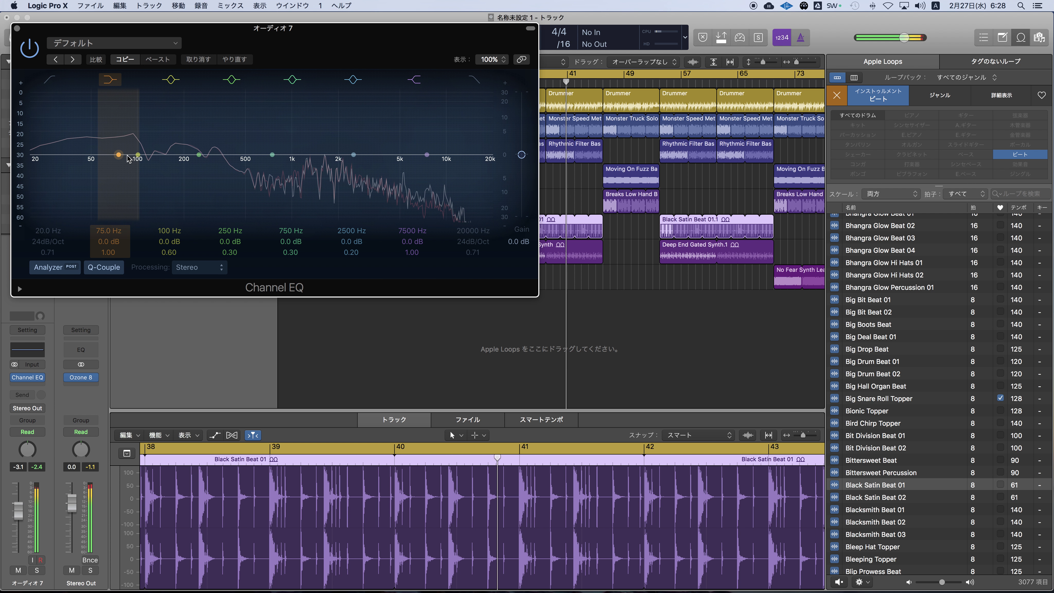
left_click_drag(137, 155, 134, 141)
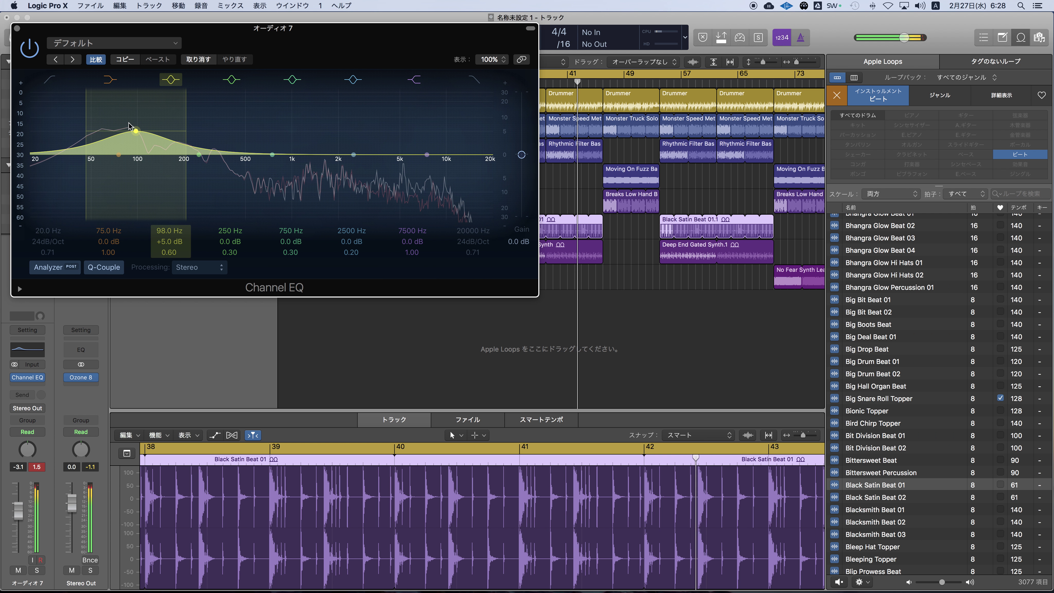
left_click_drag(135, 144, 133, 140)
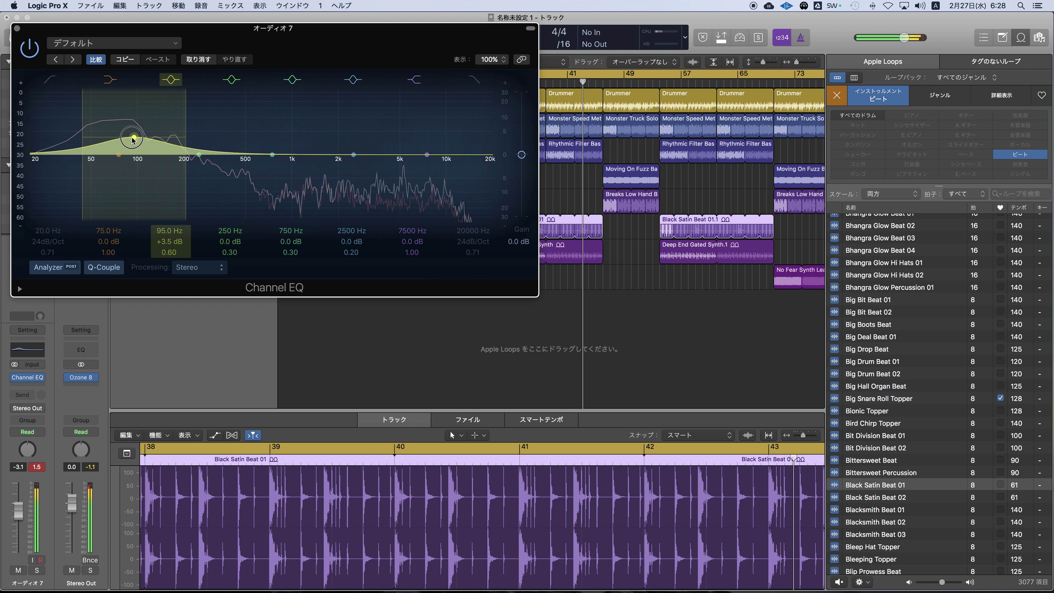
left_click(17, 29)
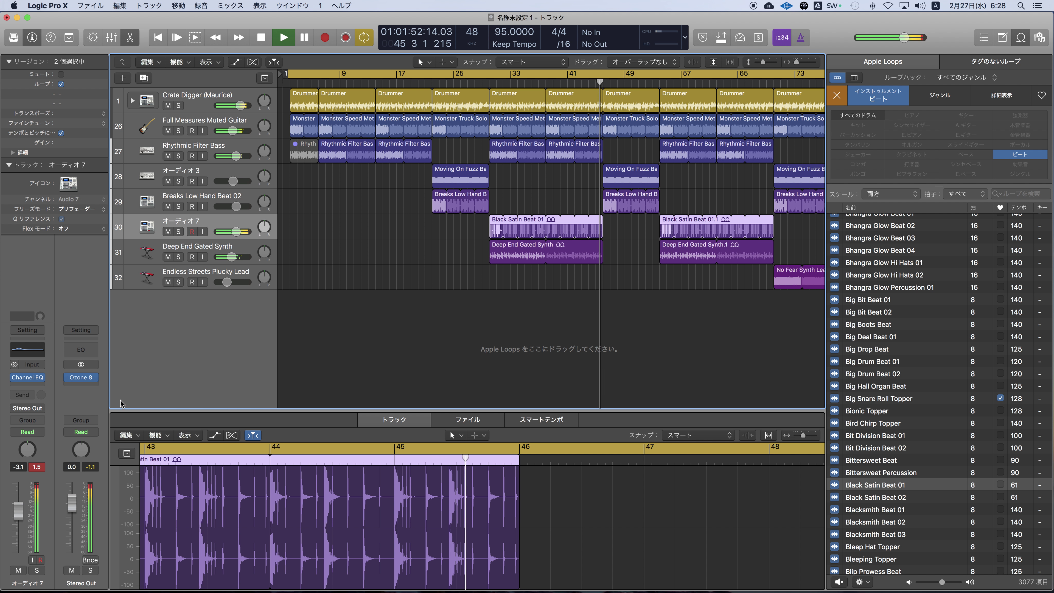
Stop playback and deselect both Black Satin Beat regions.
mouse_move(88, 383)
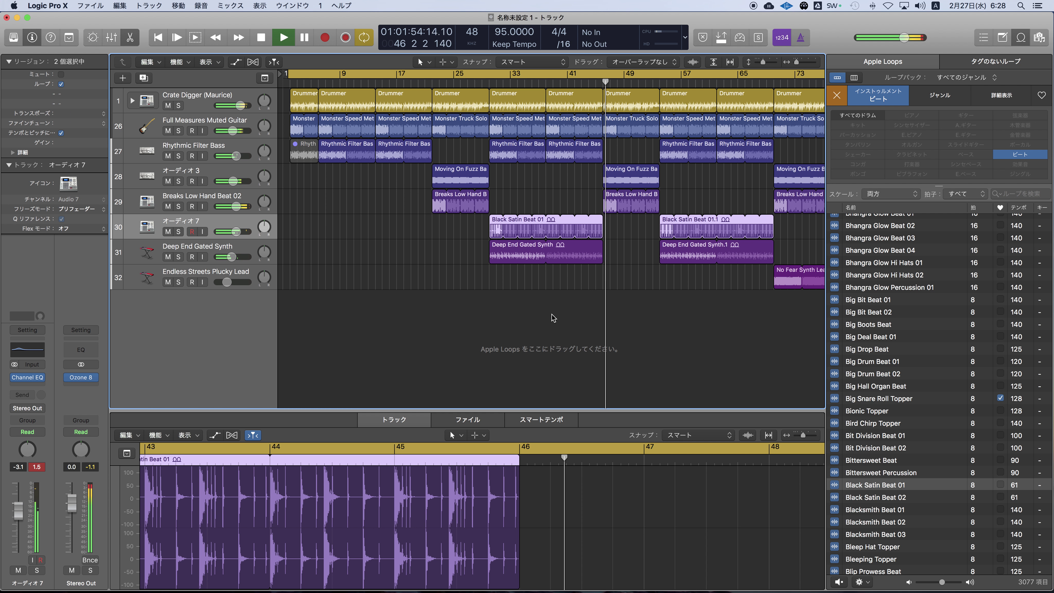
scroll(616, 270, "down", 3)
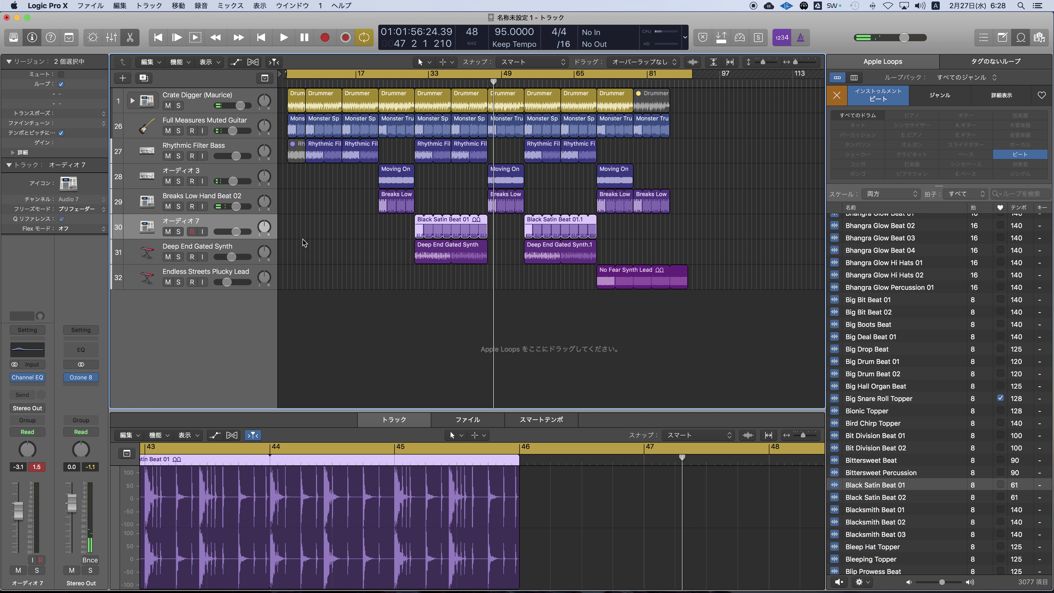
left_click(264, 79)
left_click(503, 284)
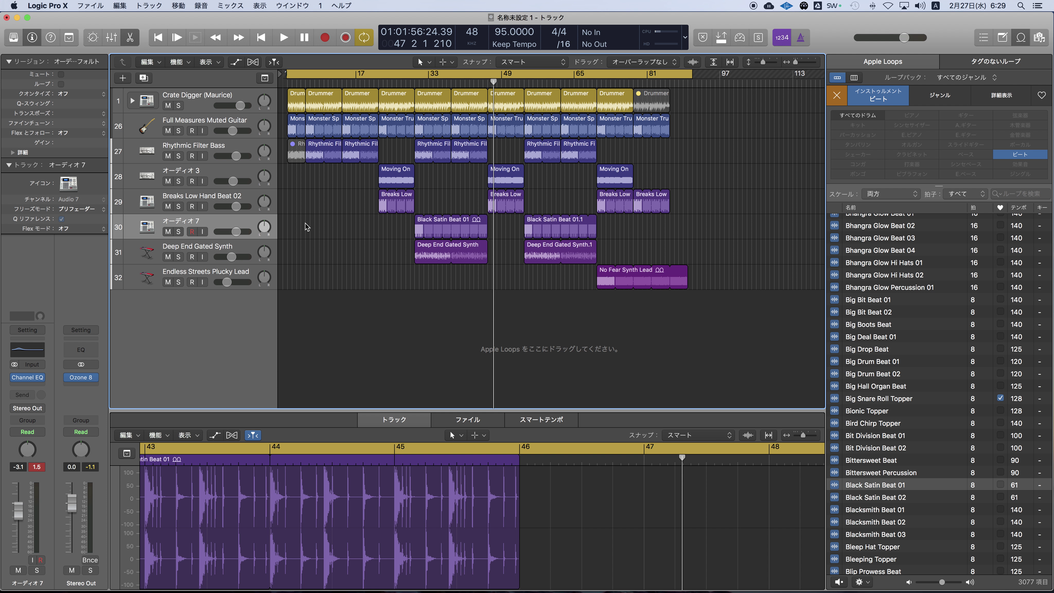